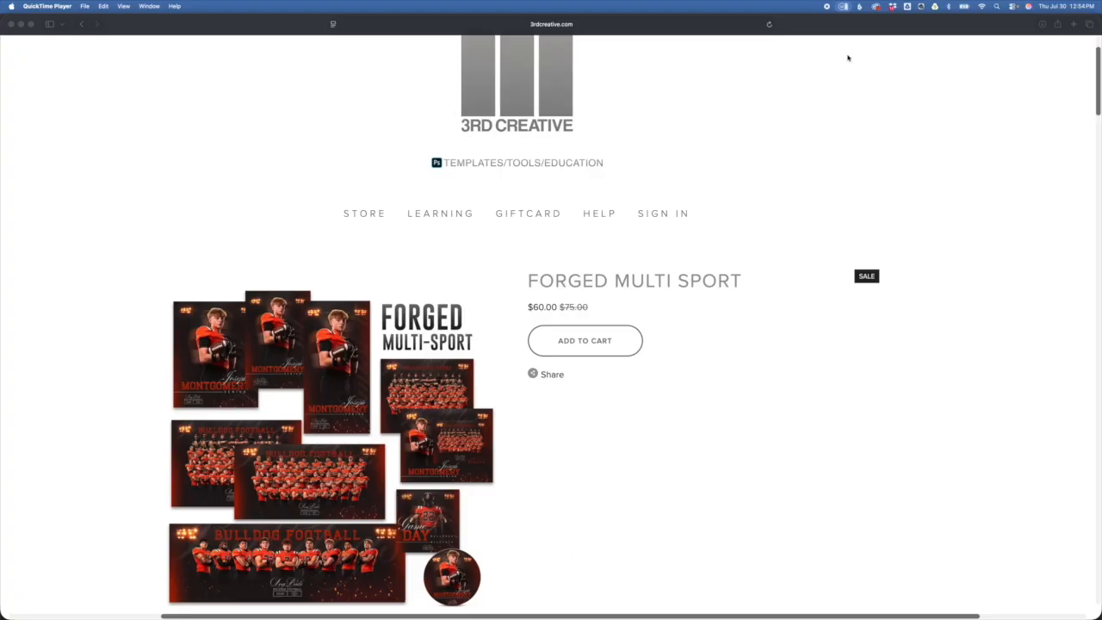
Step: Scroll the Forged Multi Sport page past the file list and previews to the Customizable Schedule section
scroll(805, 384, down, 10)
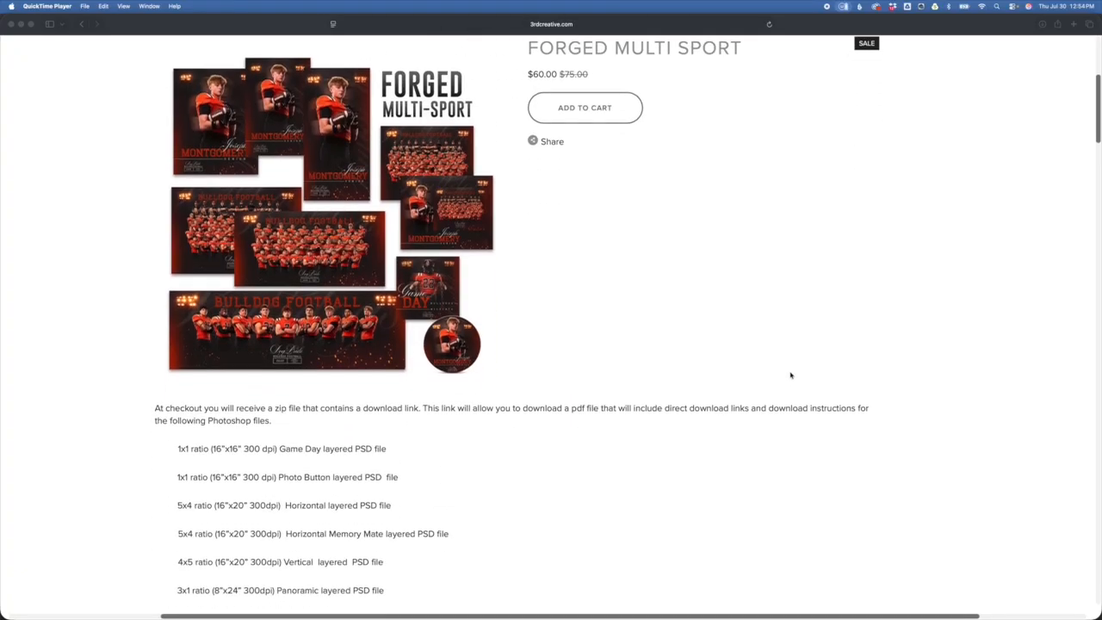
scroll(789, 378, down, 6)
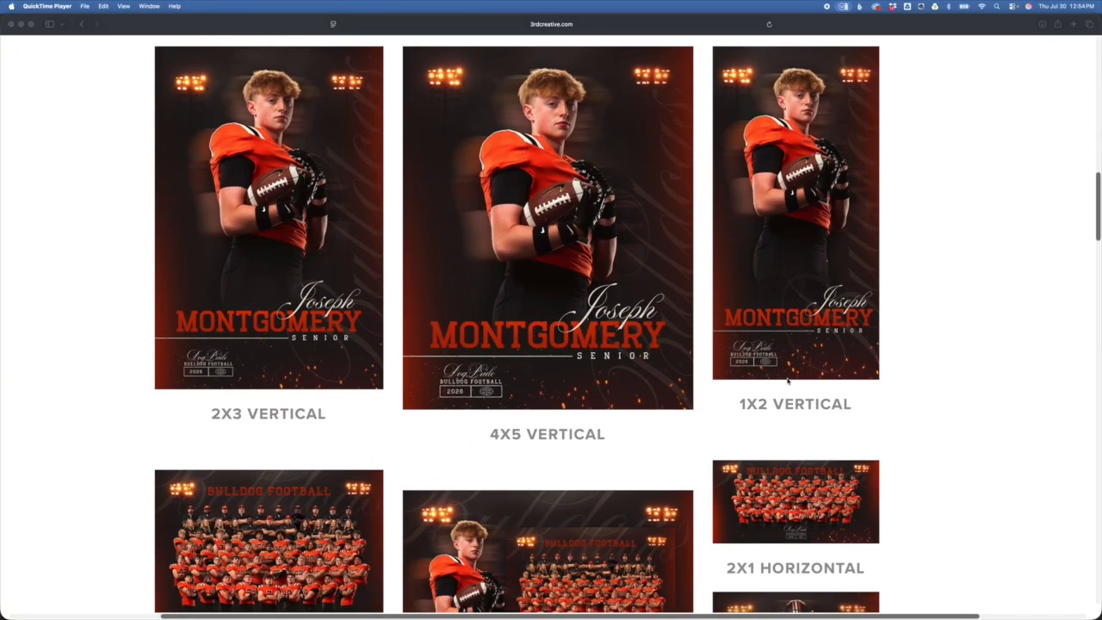
scroll(684, 190, down, 5)
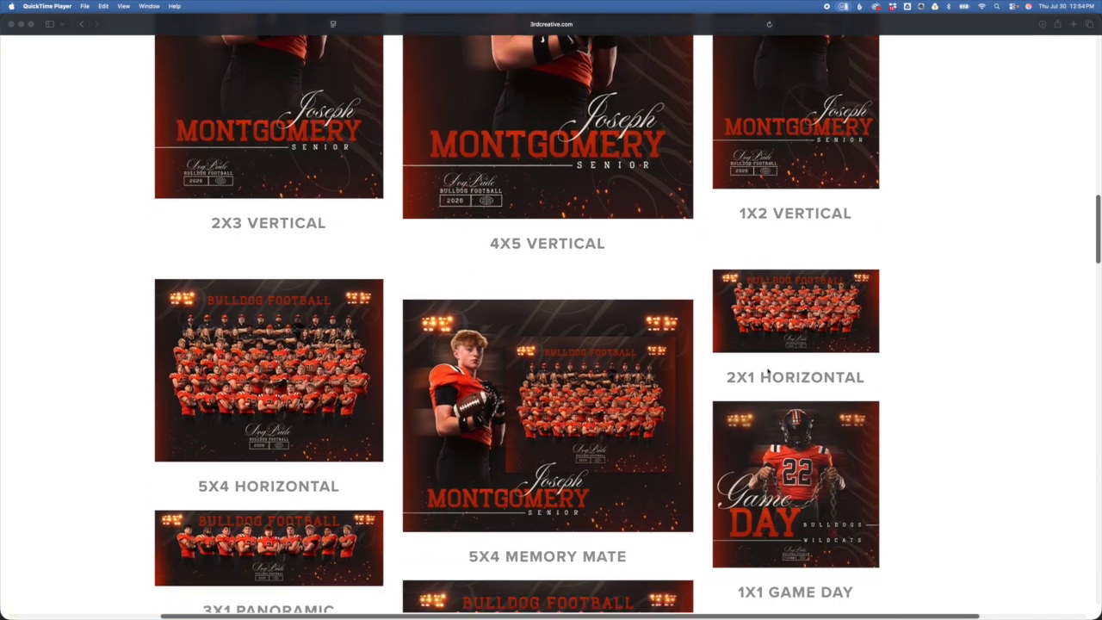
scroll(810, 435, down, 5)
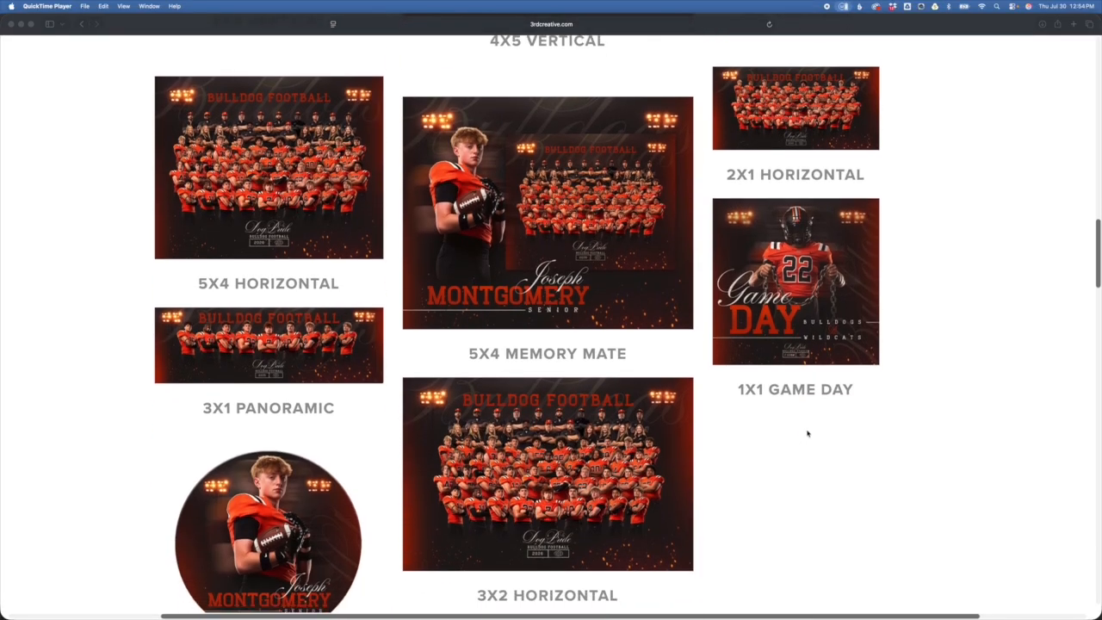
scroll(803, 428, down, 5)
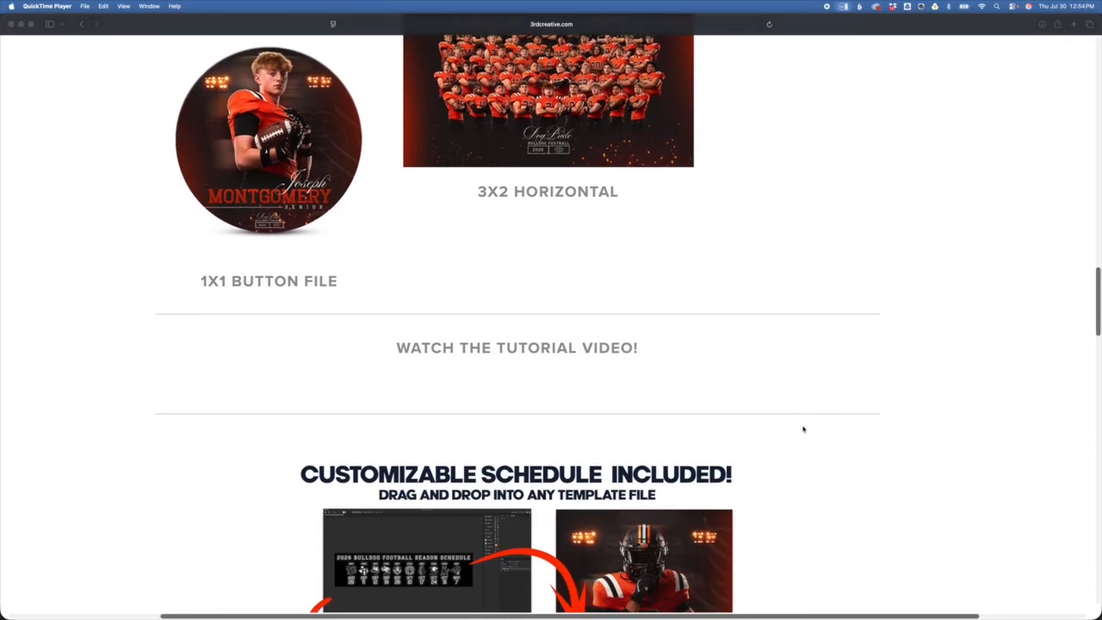
scroll(804, 428, down, 5)
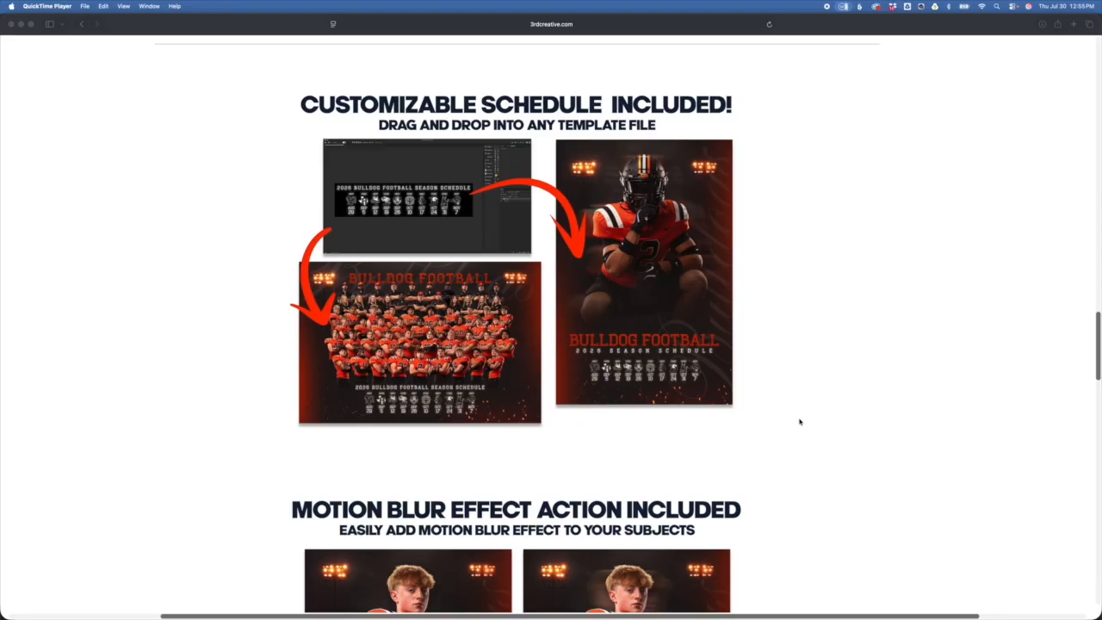
Step: Scroll down to the Motion Blur Effect Action Included before-and-after poster examples
scroll(799, 422, down, 5)
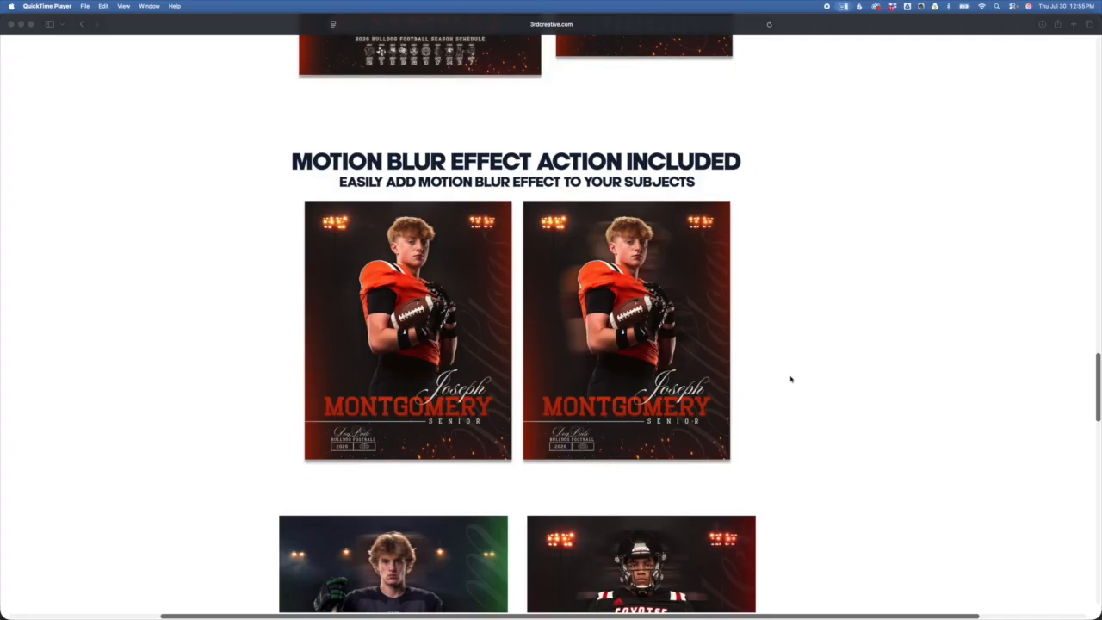
Step: Scroll through the sample senior posters to the page footer, then switch to Photoshop's Forged_4x5_Vertical.psd
scroll(778, 372, down, 5)
scroll(856, 414, down, 2)
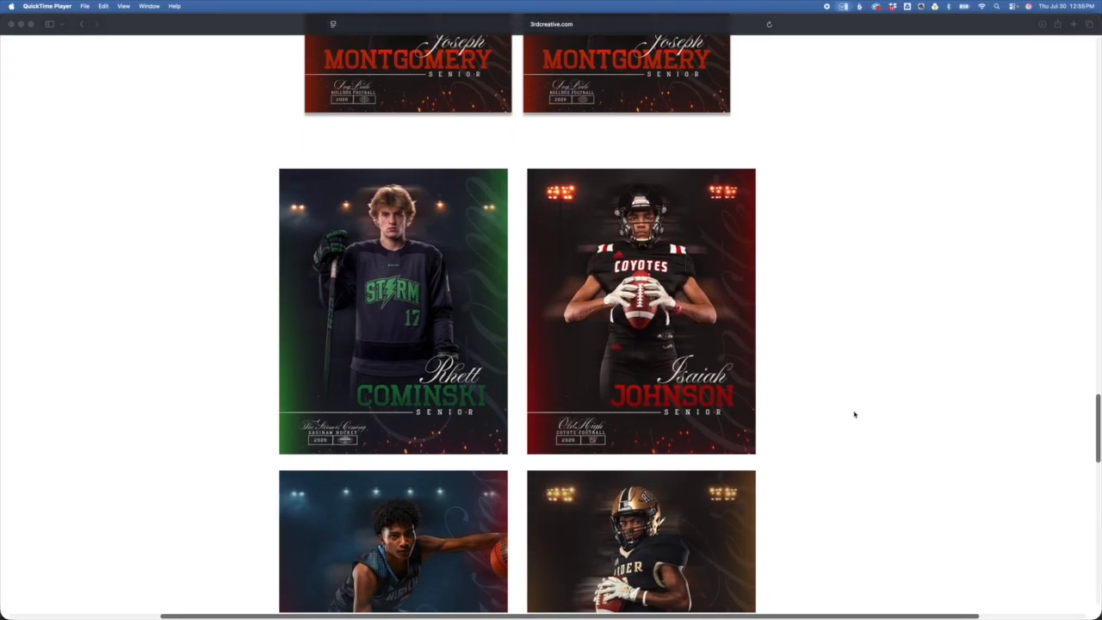
scroll(779, 300, down, 1)
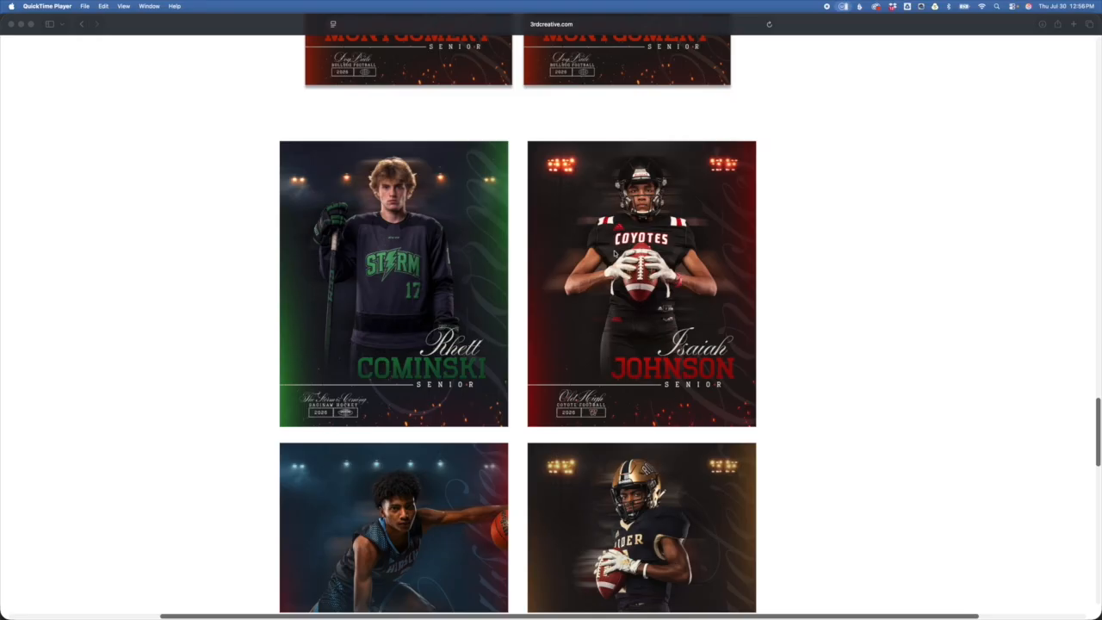
scroll(602, 277, down, 3)
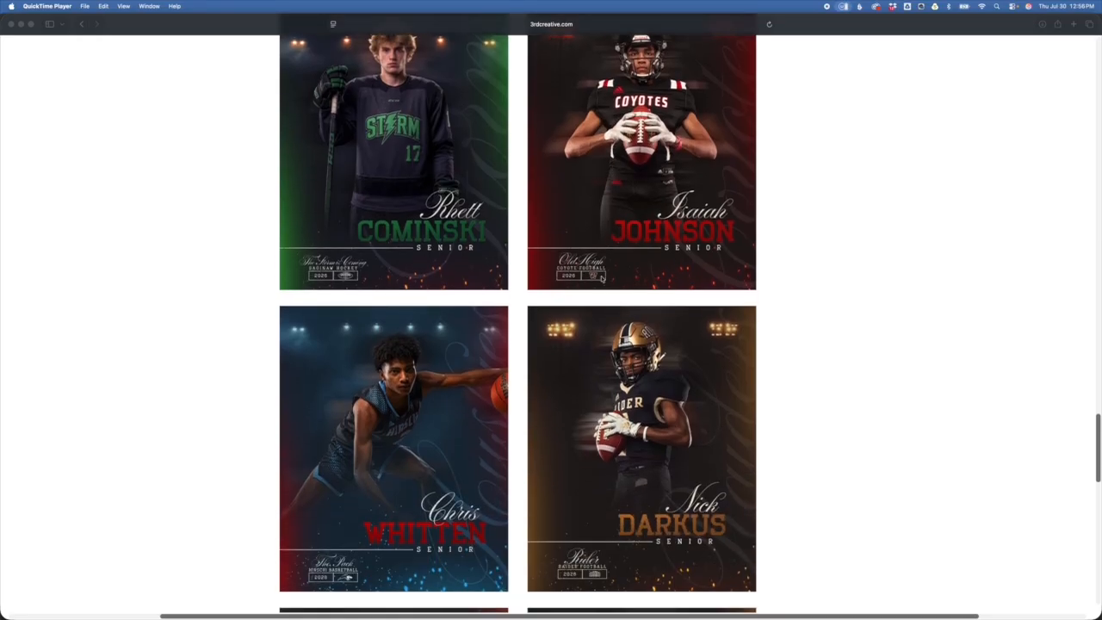
scroll(603, 277, down, 6)
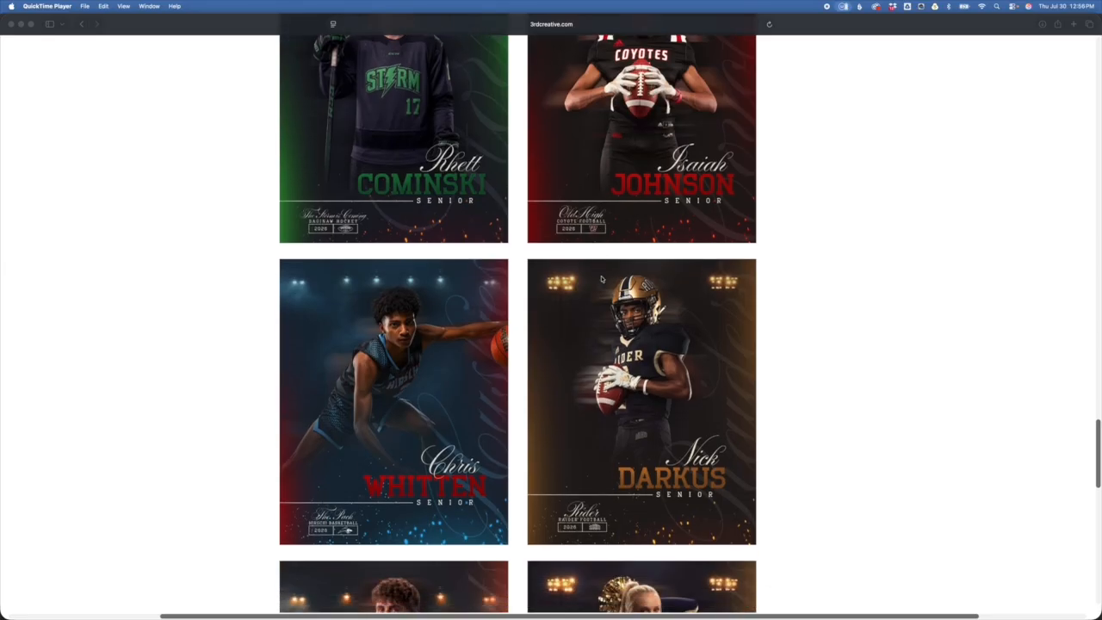
scroll(602, 278, down, 7)
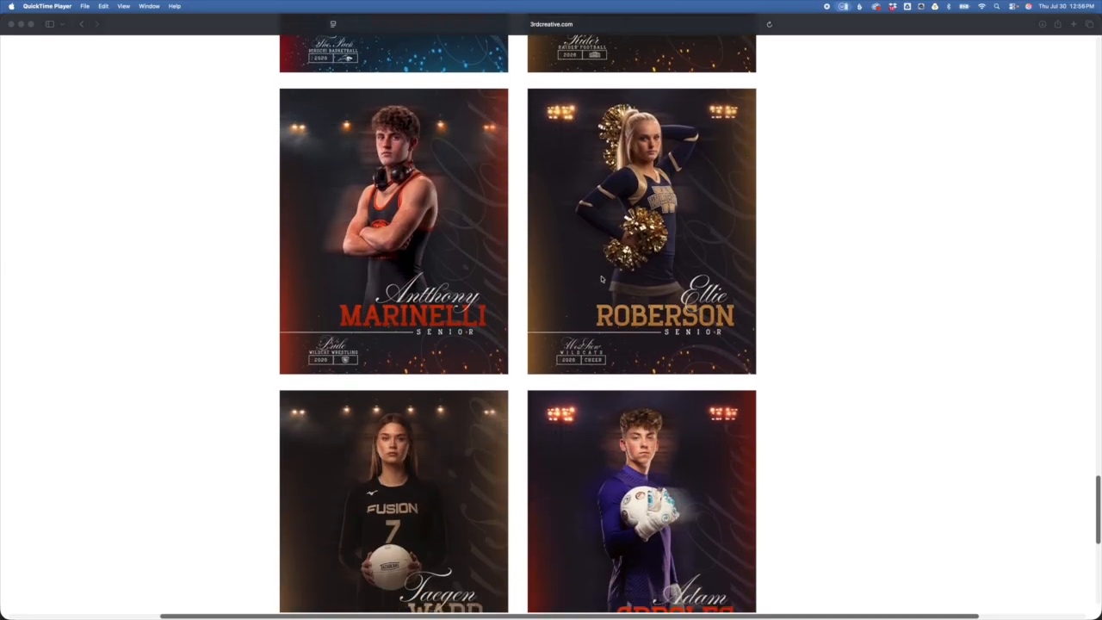
scroll(602, 278, down, 5)
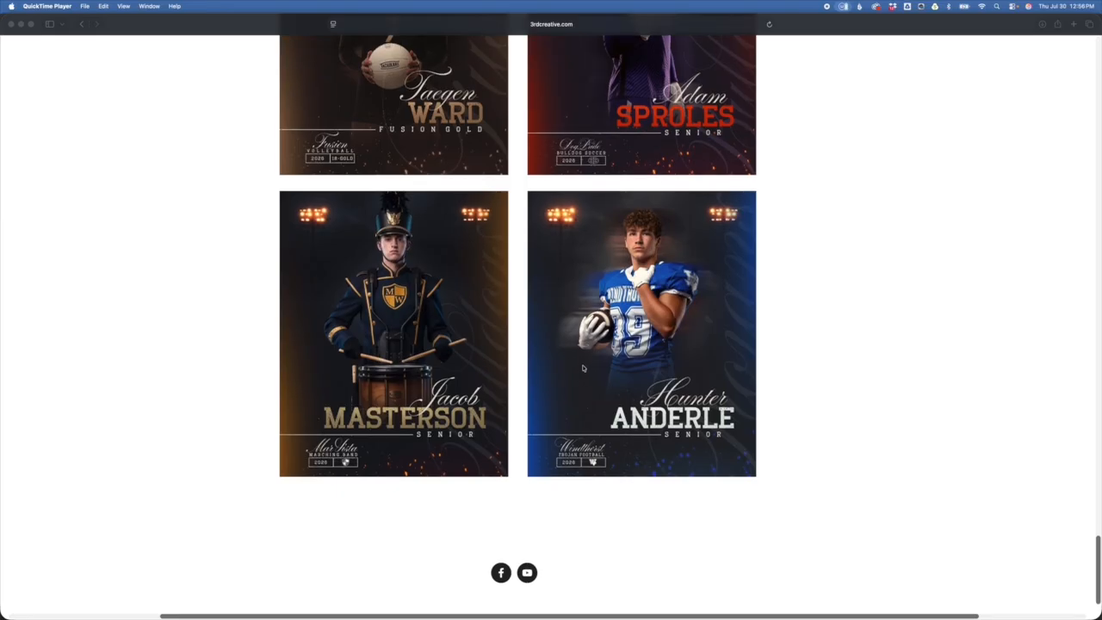
key(super+Tab)
key(super+Tab)
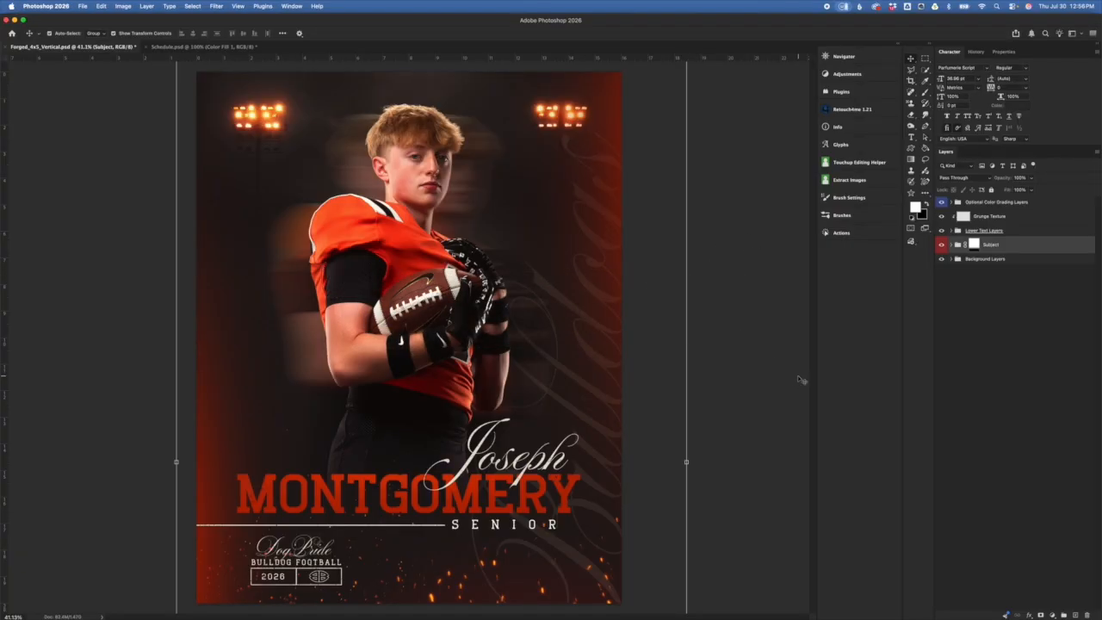
key(super+Tab)
key(super+Tab)
key(super+Tab)
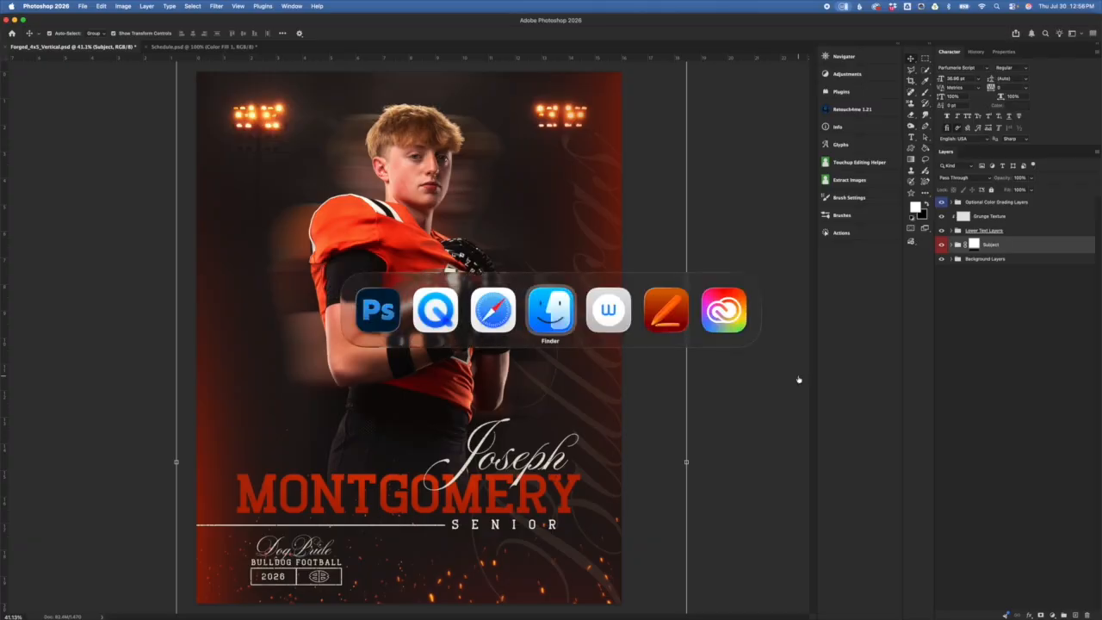
click(476, 291)
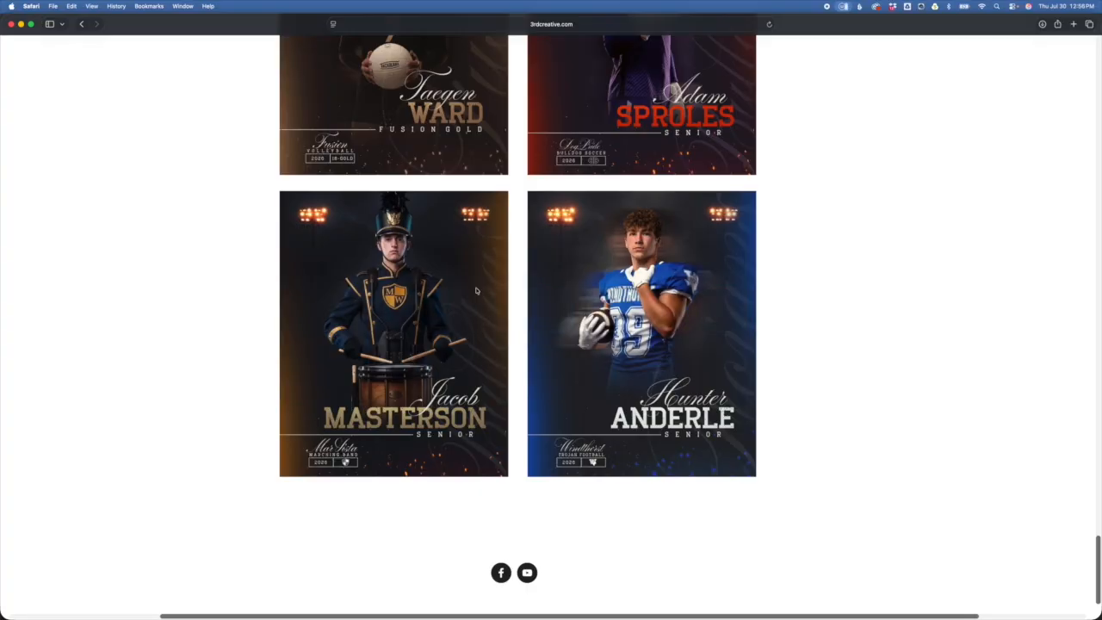
key(super+Tab)
click(546, 321)
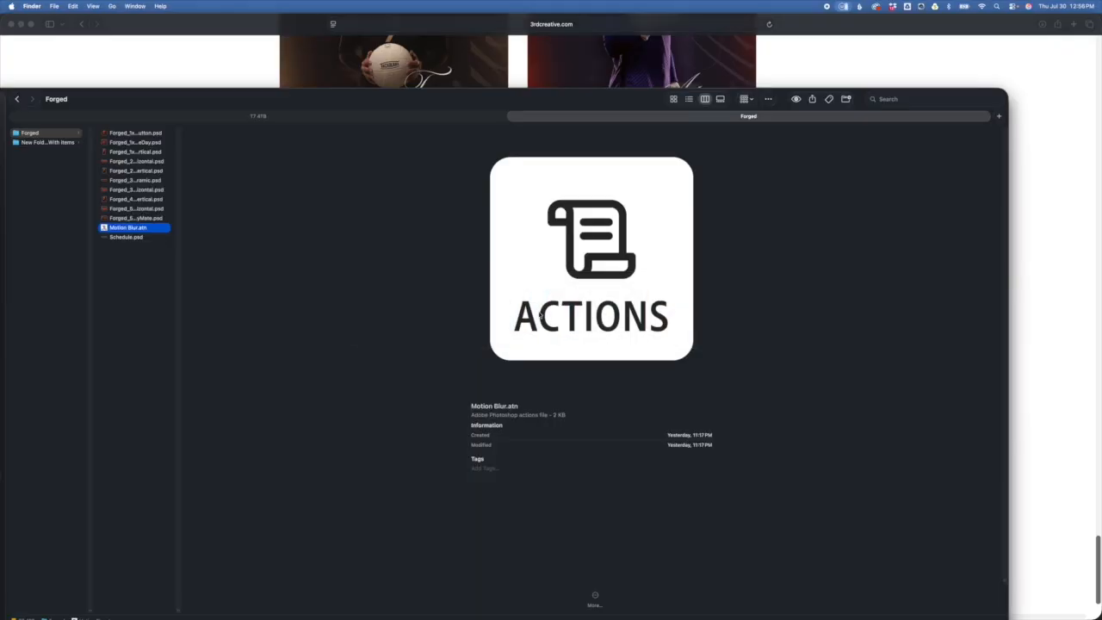
drag(196, 102, 186, 93)
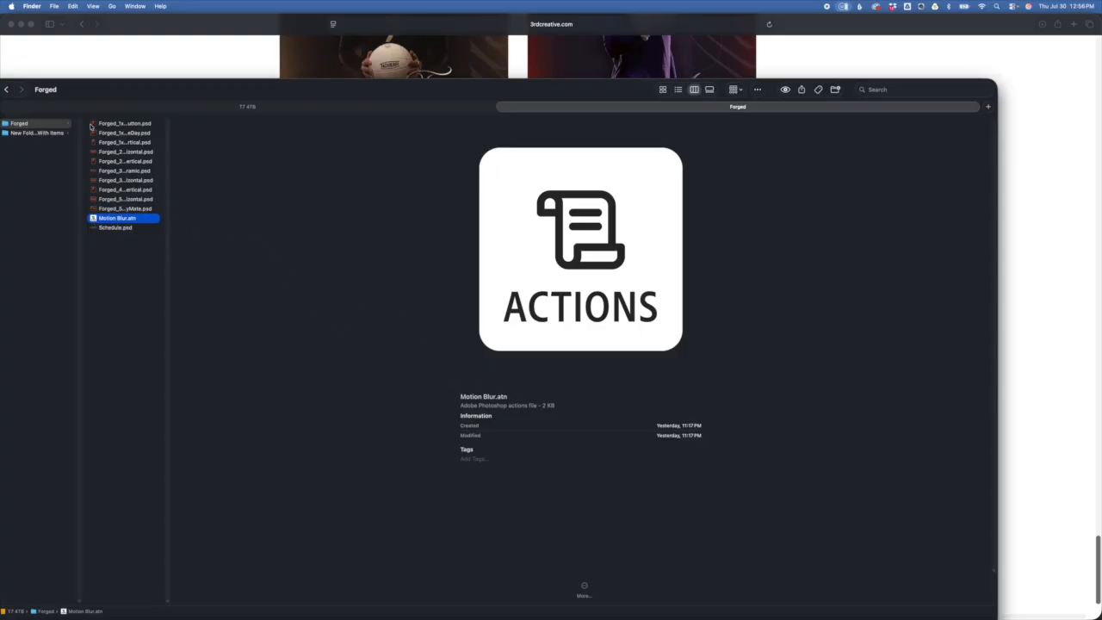
drag(153, 98, 160, 95)
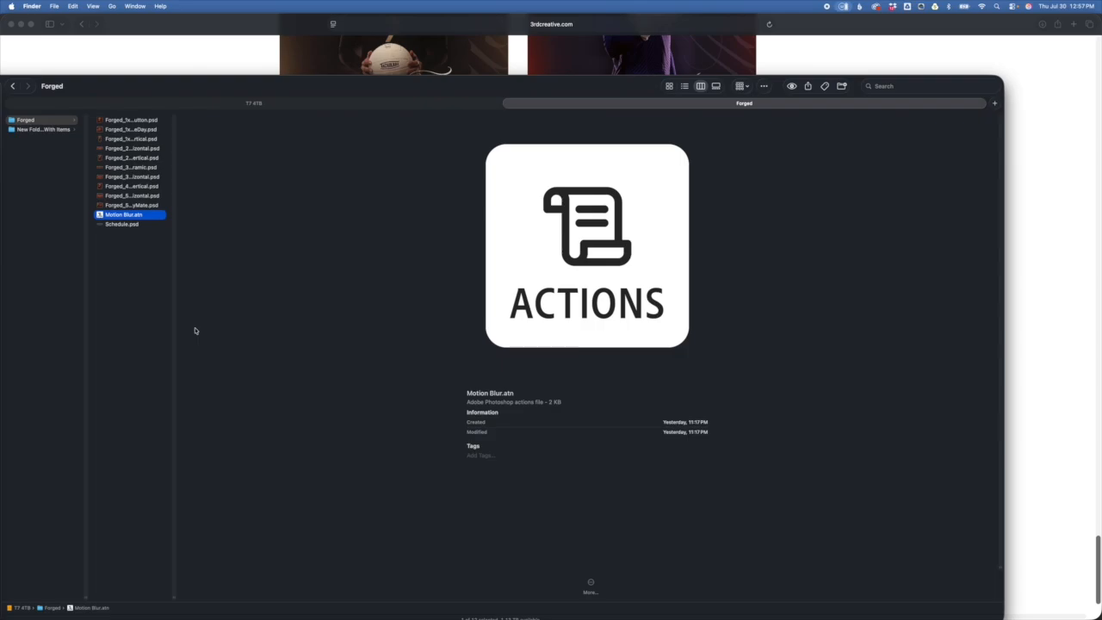
key(super+Tab)
key(super+Tab)
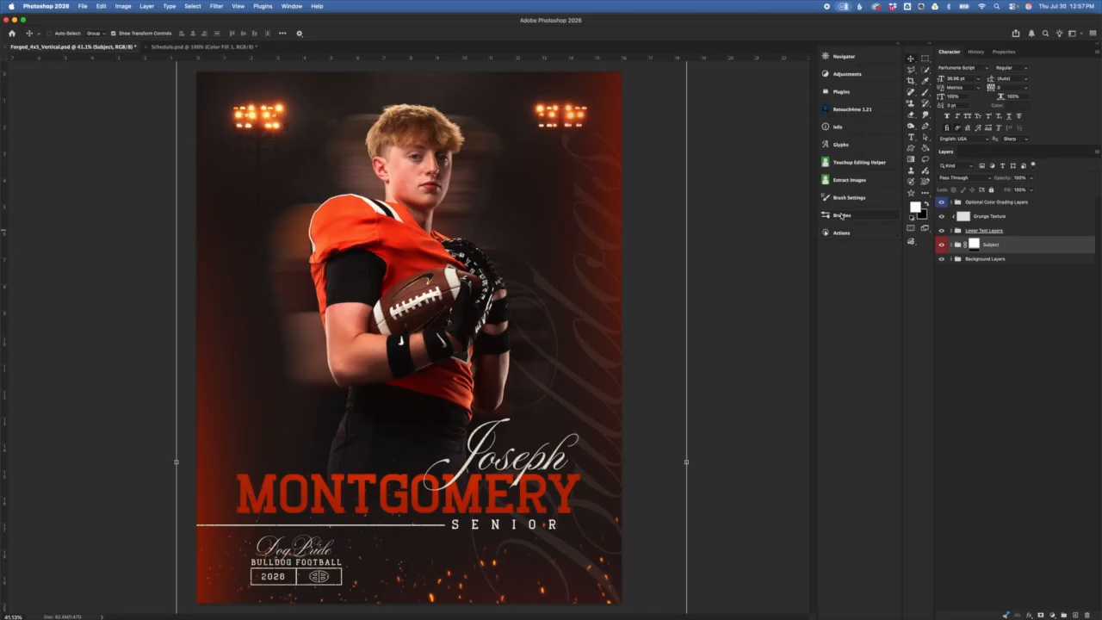
Step: Delete the old Motion Blur action from the Actions panel and start importing actions from the Forged folder
click(318, 7)
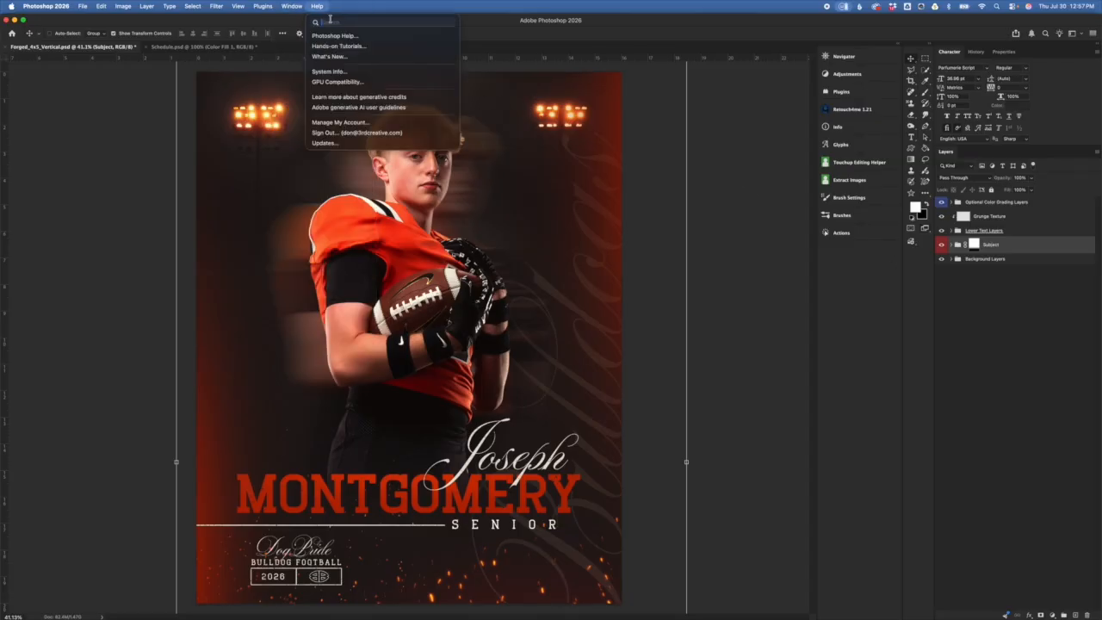
mouse_move(291, 7)
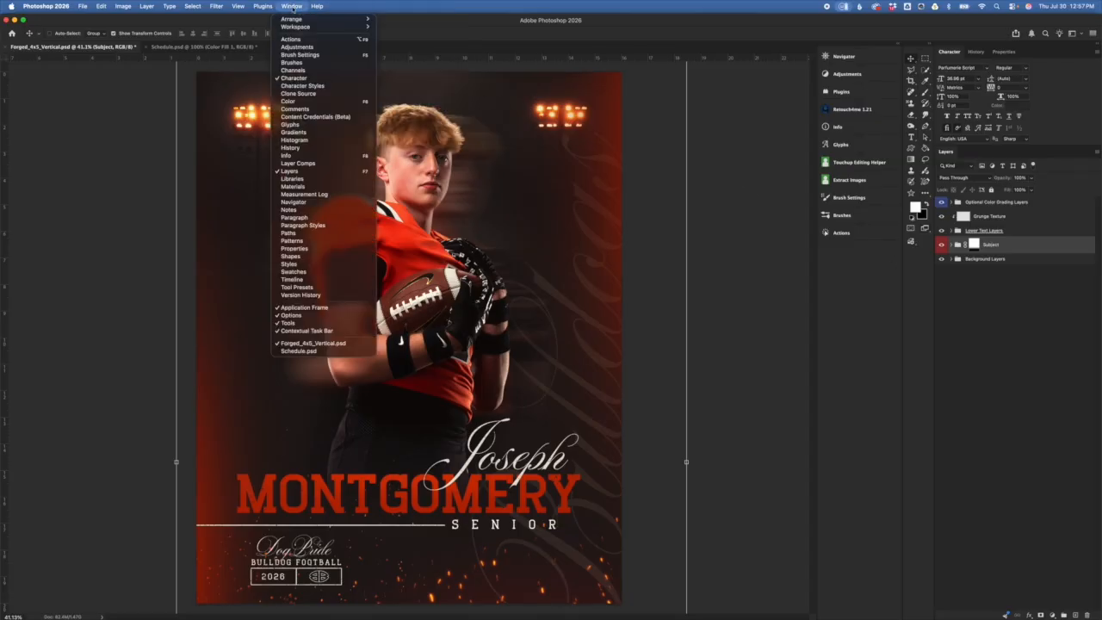
click(292, 40)
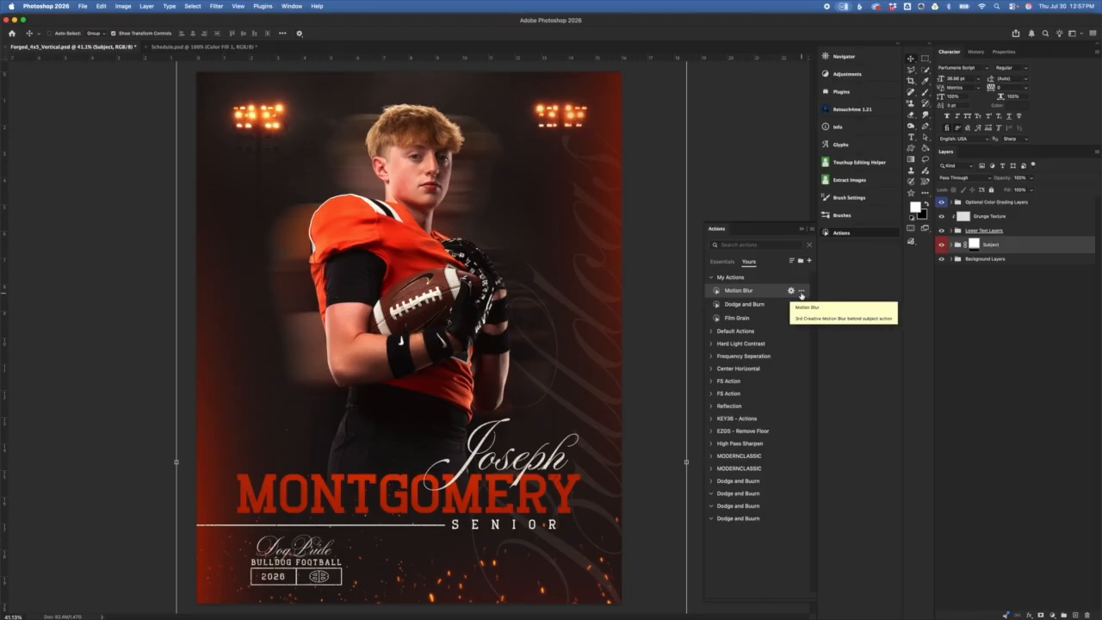
click(802, 293)
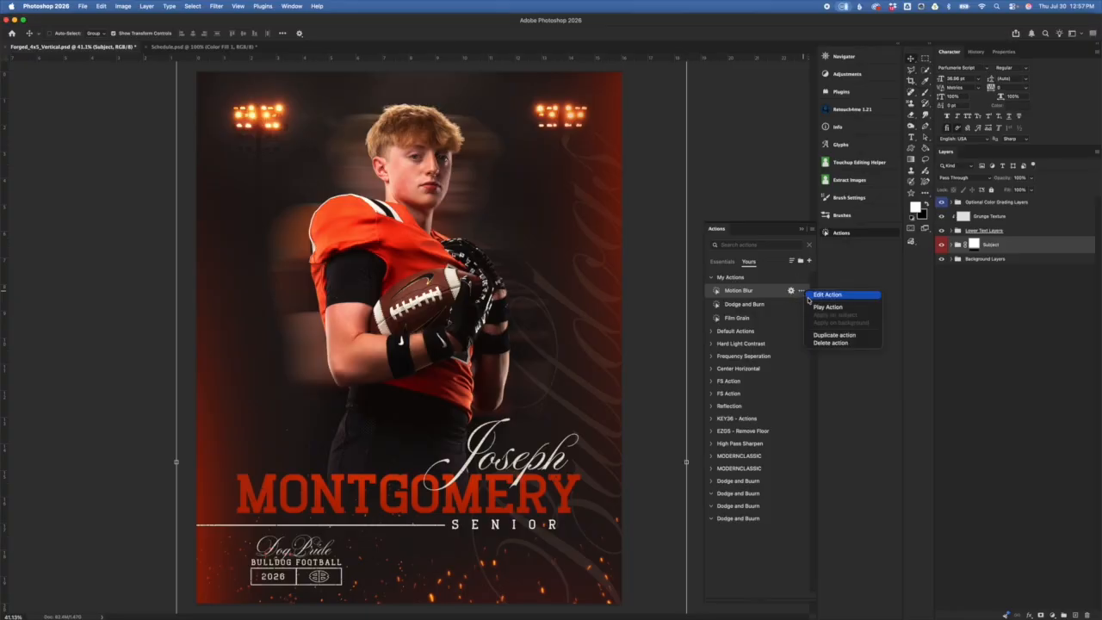
click(837, 344)
click(583, 216)
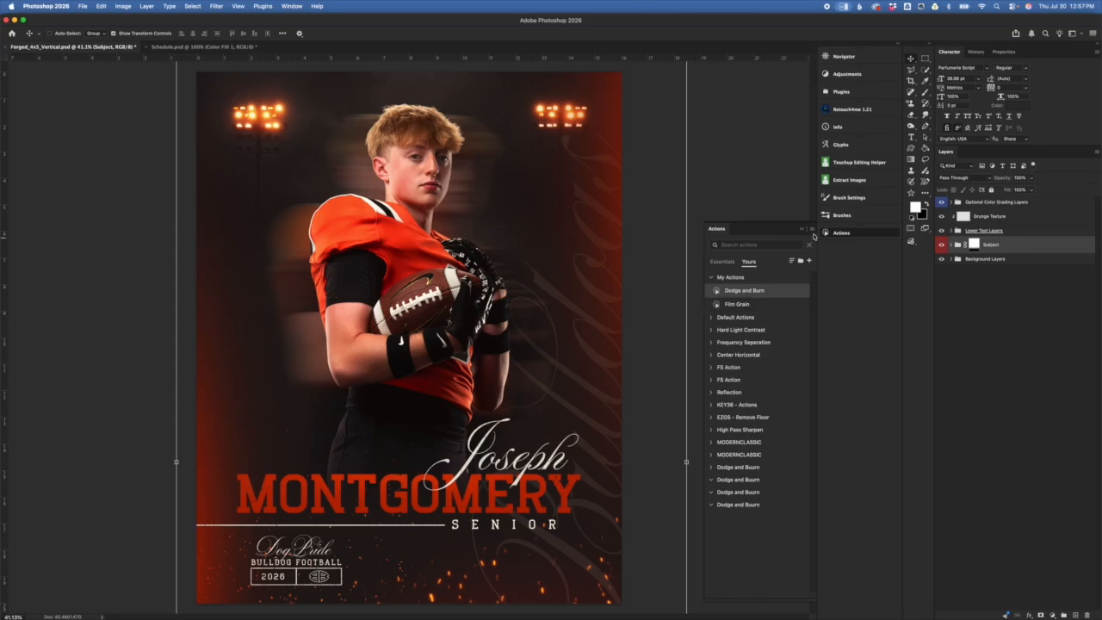
click(813, 231)
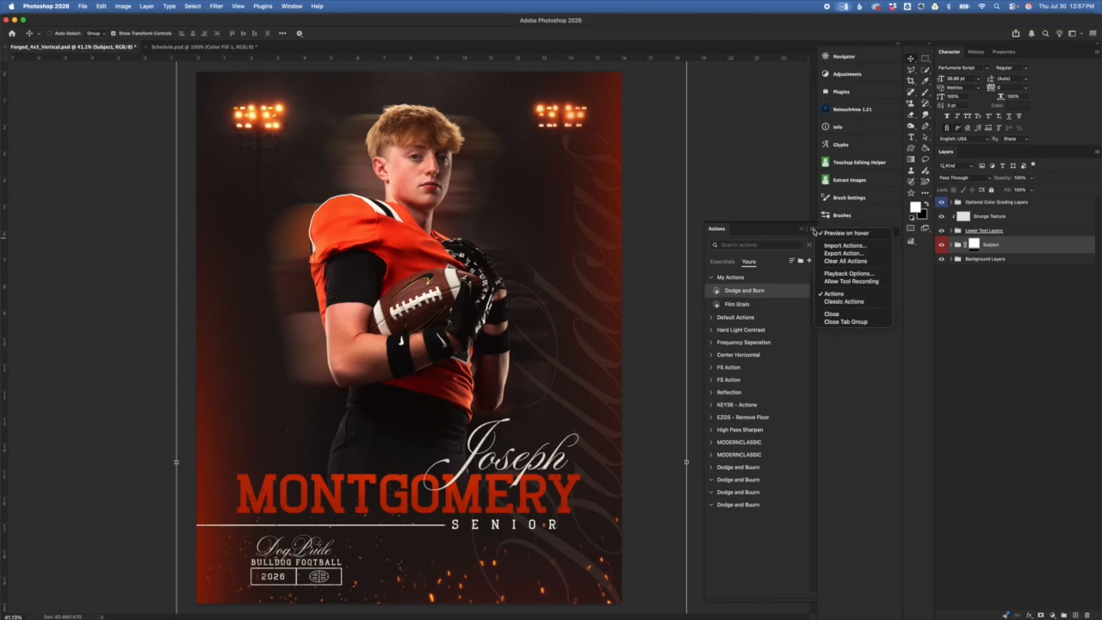
click(840, 248)
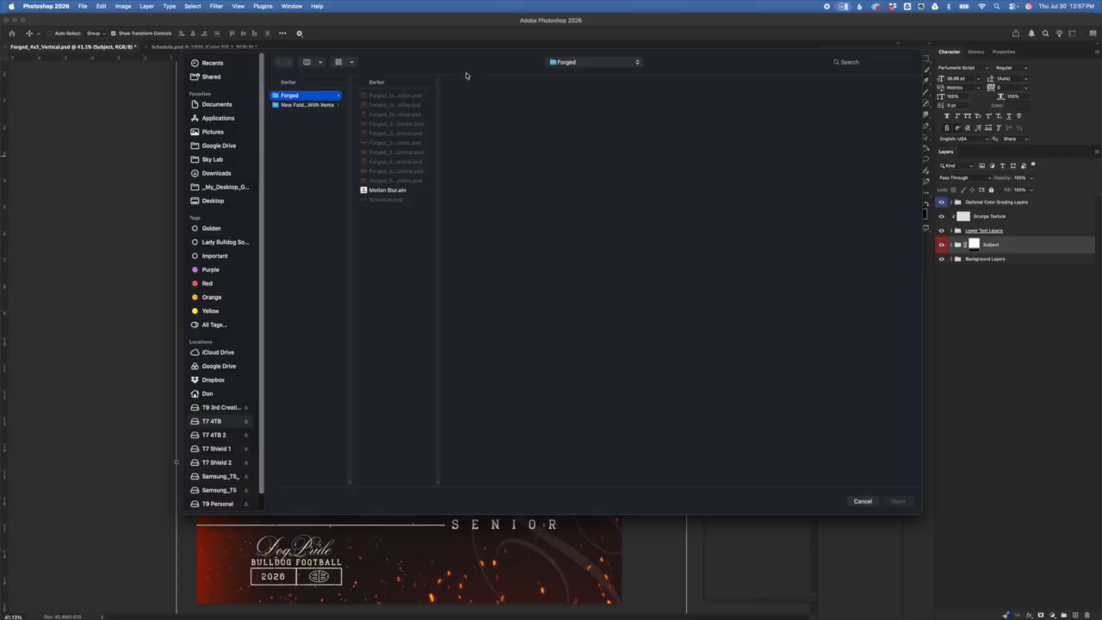
Step: Load Motion Blur.atn and drag the Motion Blur action into the My Actions set
drag(495, 65, 463, 78)
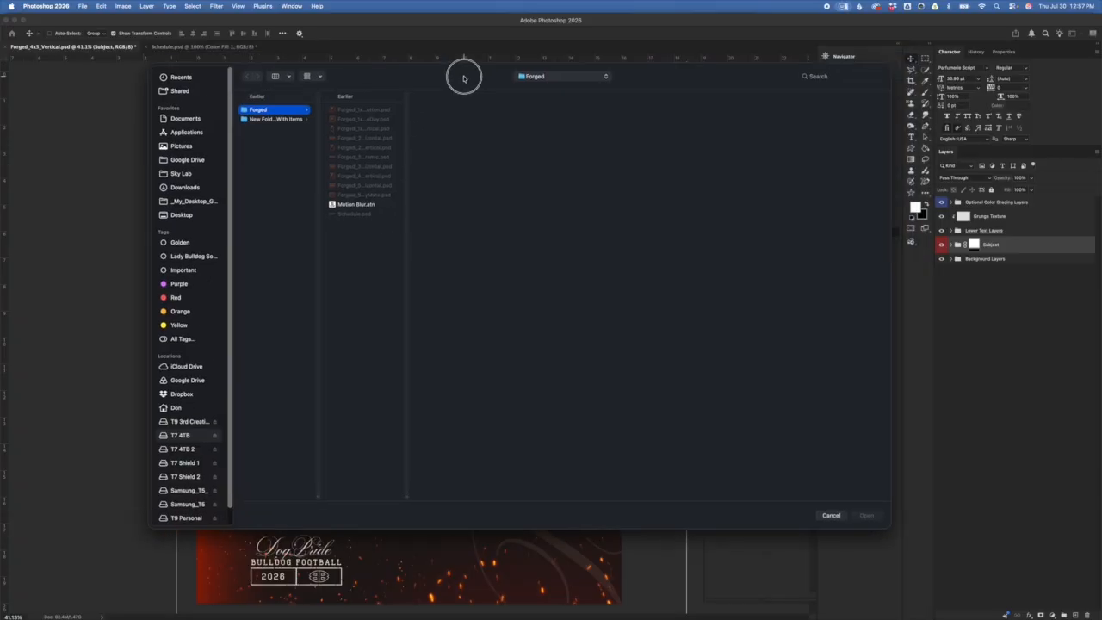
click(368, 205)
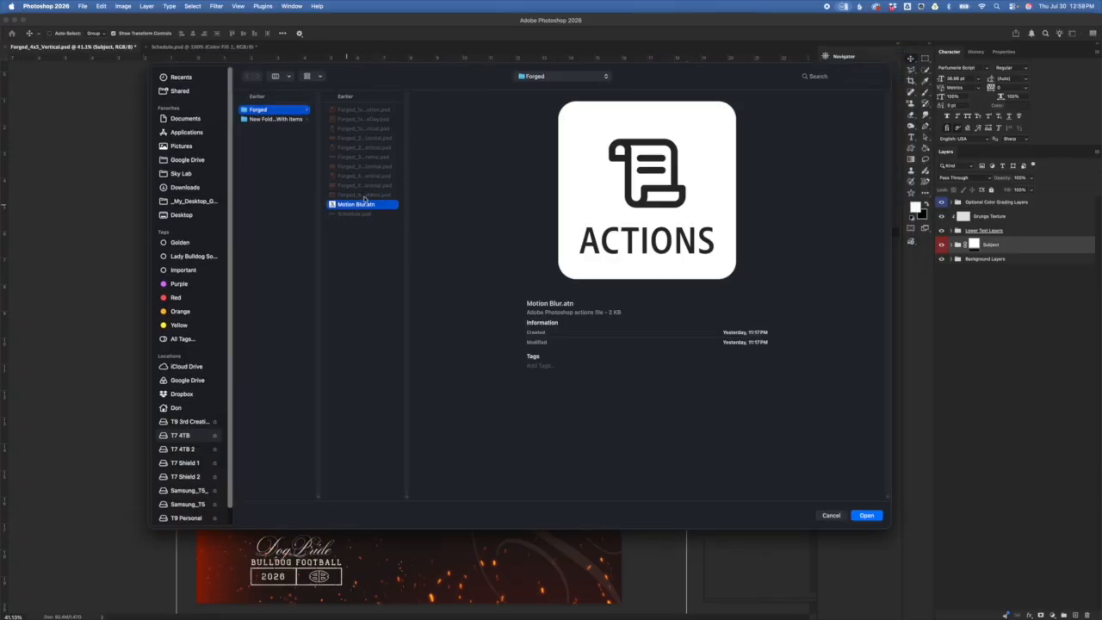
click(867, 516)
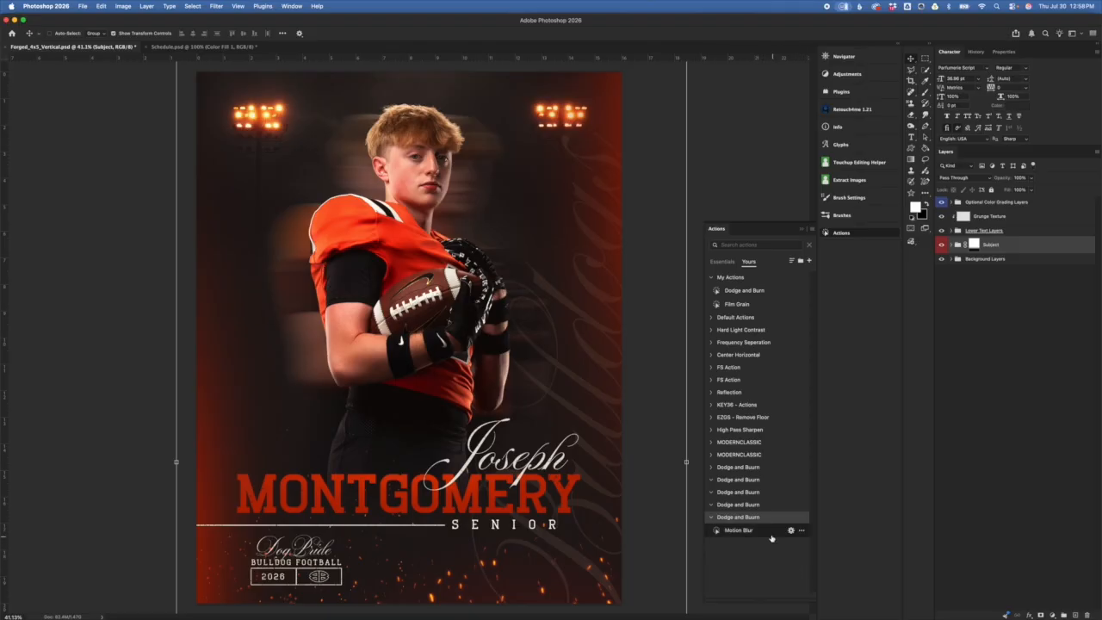
drag(765, 535, 754, 290)
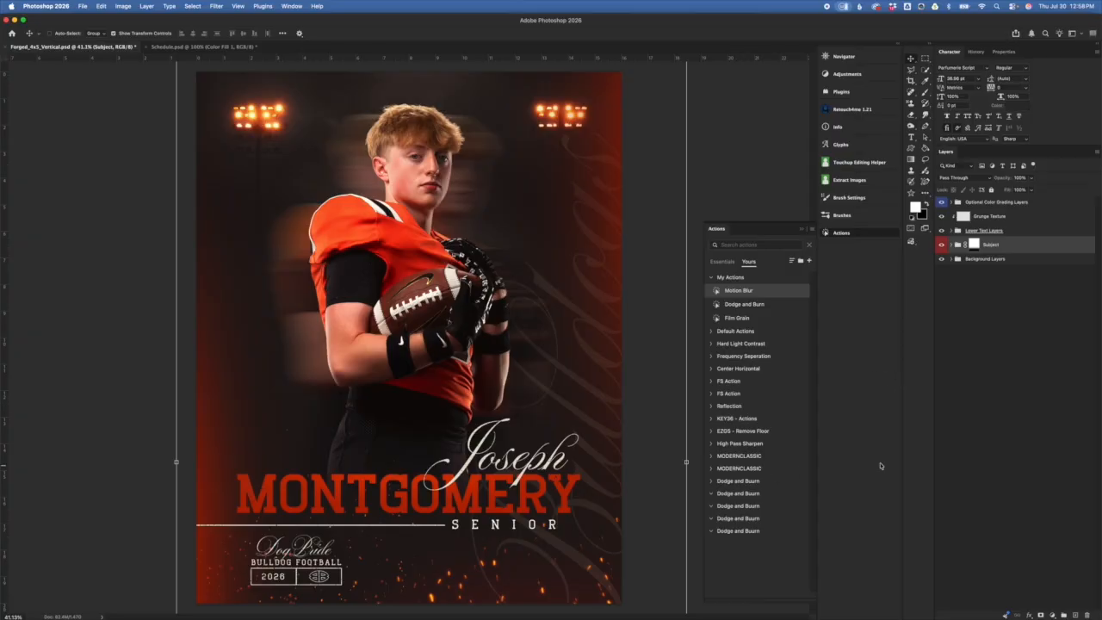
Step: Close the Actions panel and select the Background Layers and Subject groups
click(801, 228)
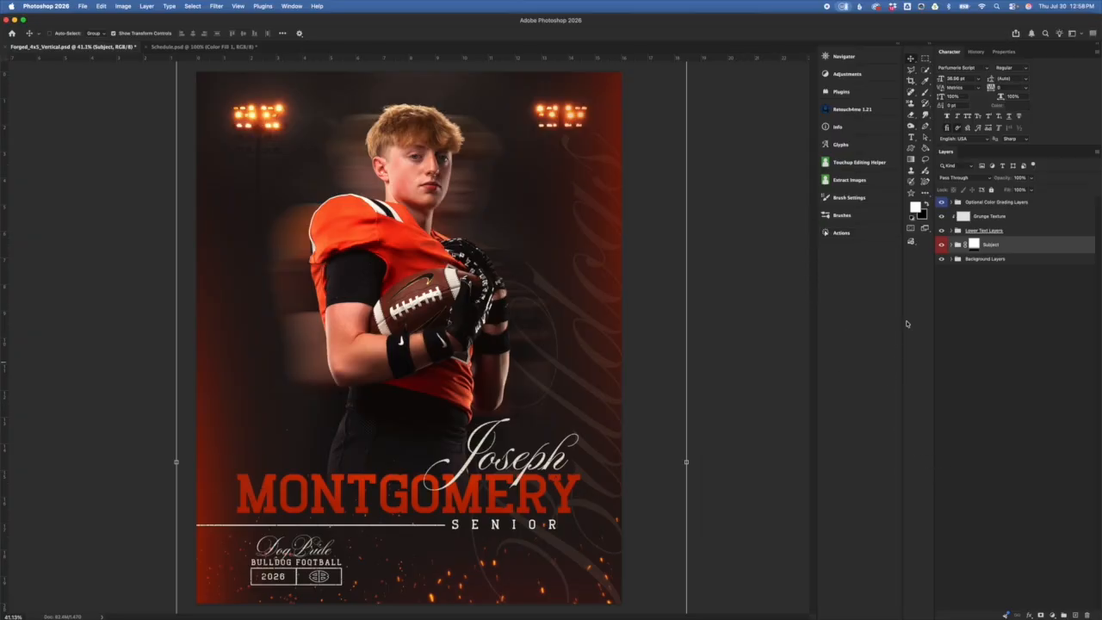
click(1018, 263)
click(972, 246)
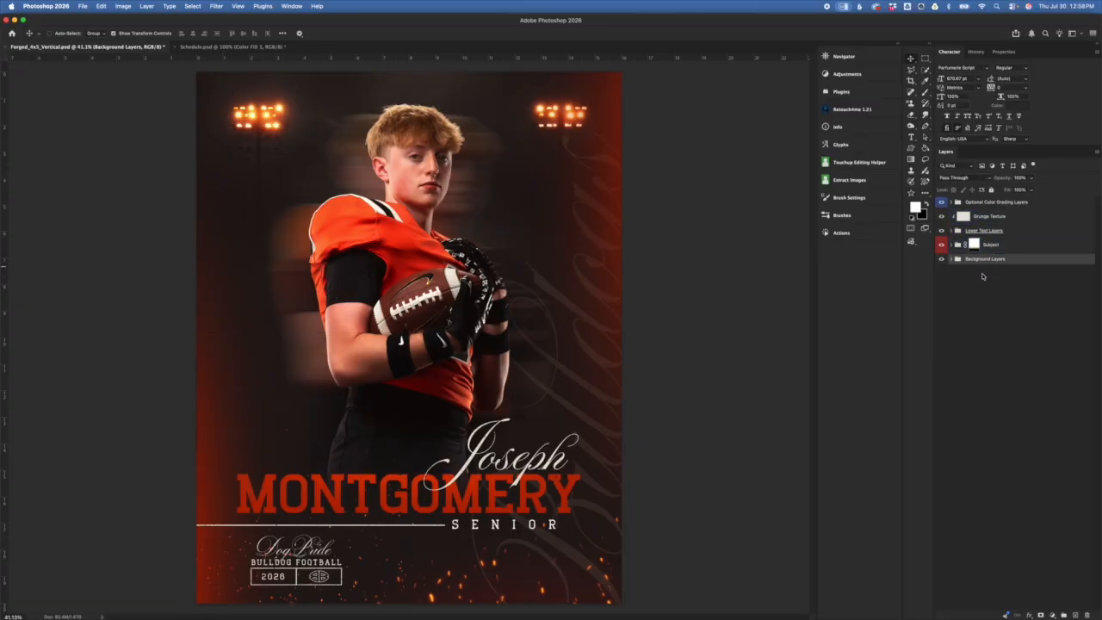
Step: Briefly hide and re-show the Background Layers and Lower Text Layers groups to preview the cutout
click(942, 259)
click(942, 259)
click(942, 231)
click(943, 230)
Step: Expand Background Layers and inspect Border color Bleed, Outdoor Stadium Lights and Lightness/Darkness layers
click(951, 260)
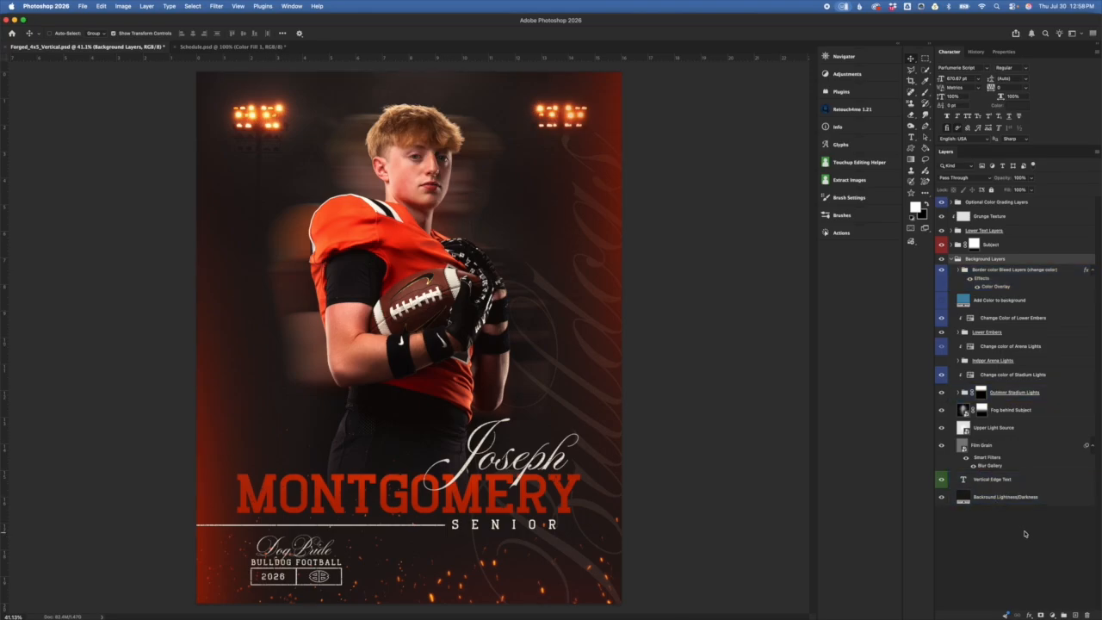
click(1021, 268)
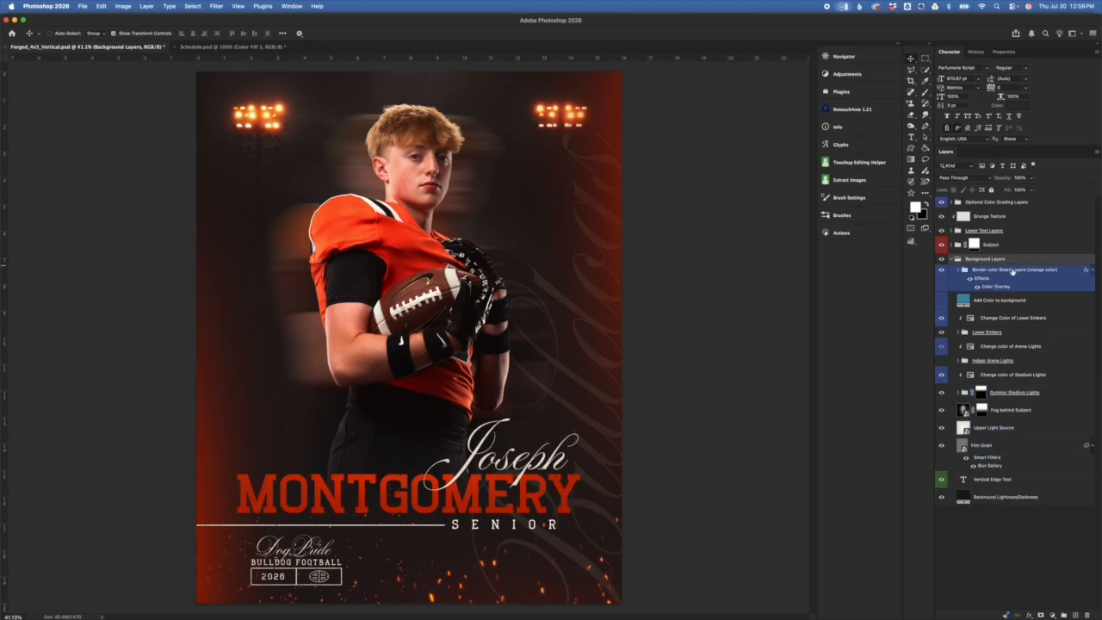
click(966, 262)
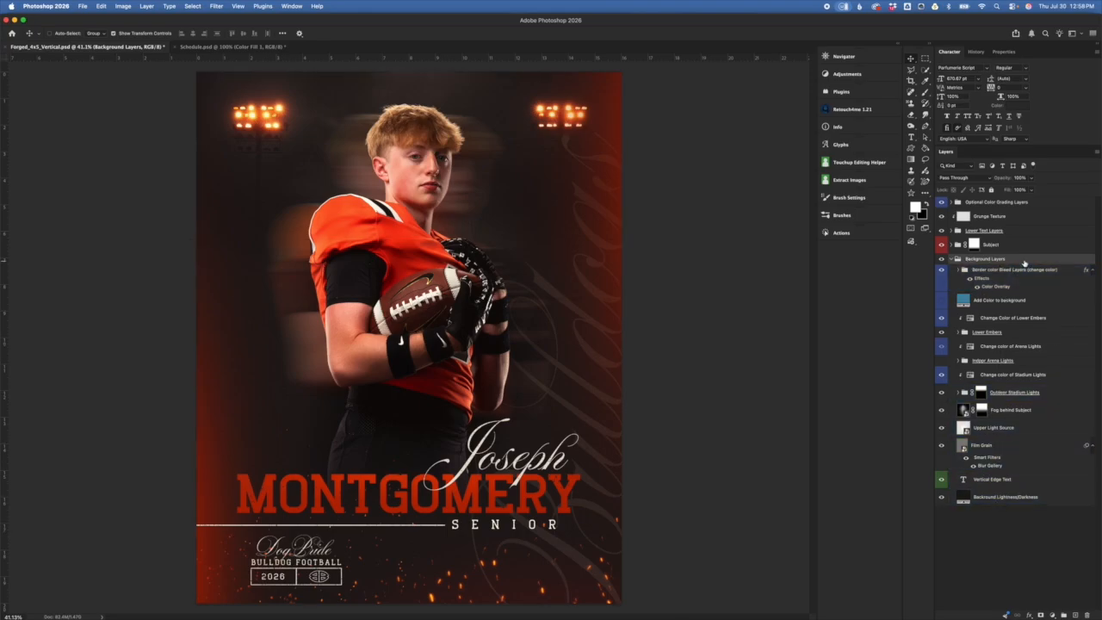
click(1074, 393)
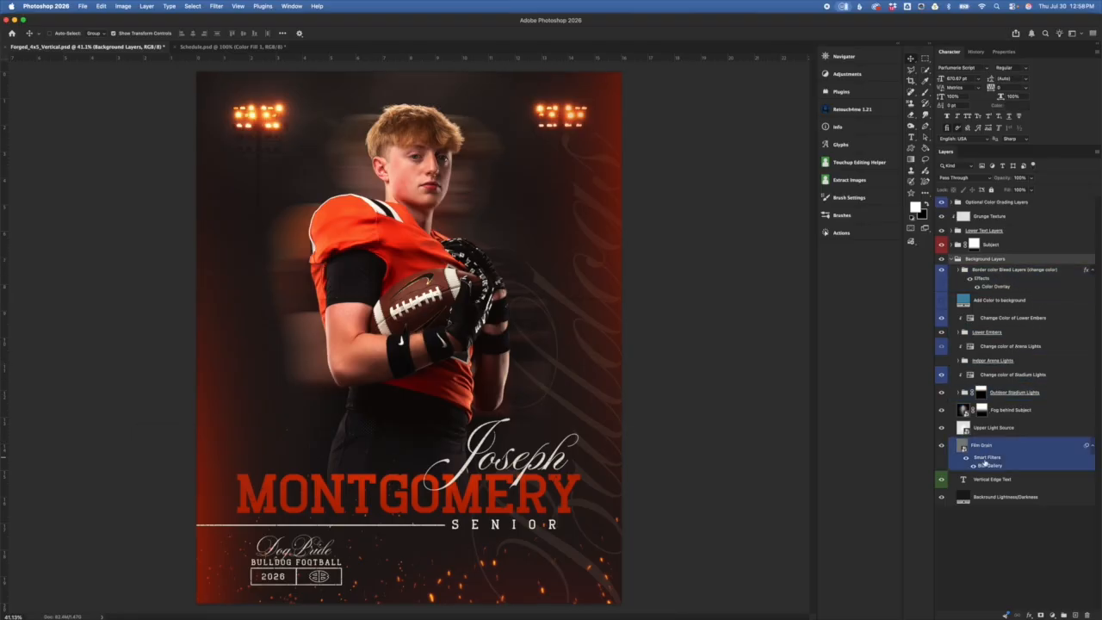
click(1039, 524)
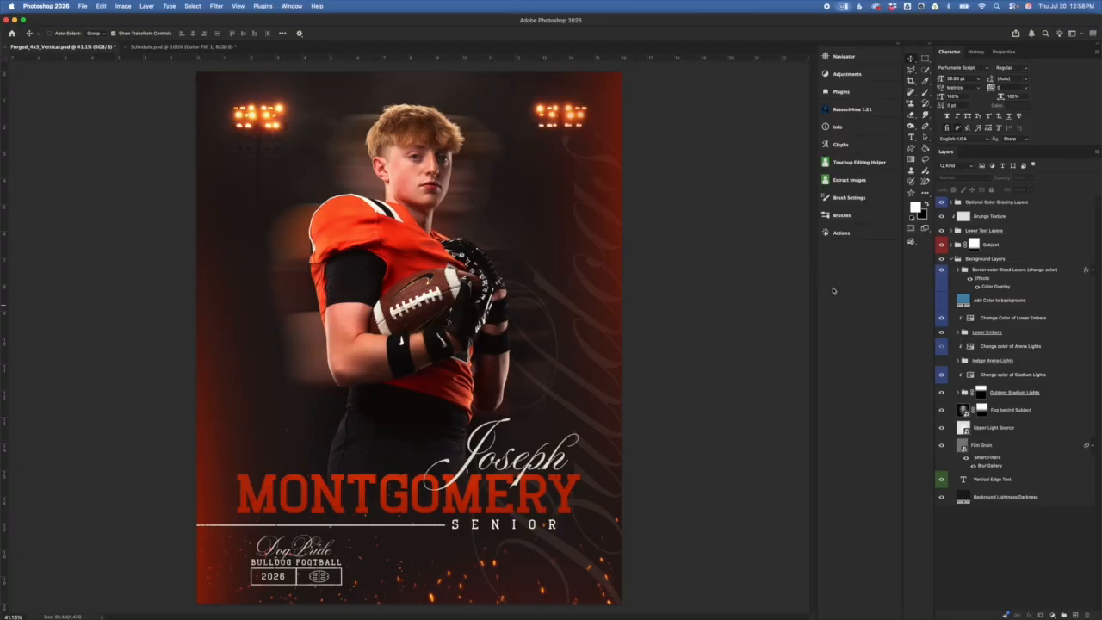
click(1055, 499)
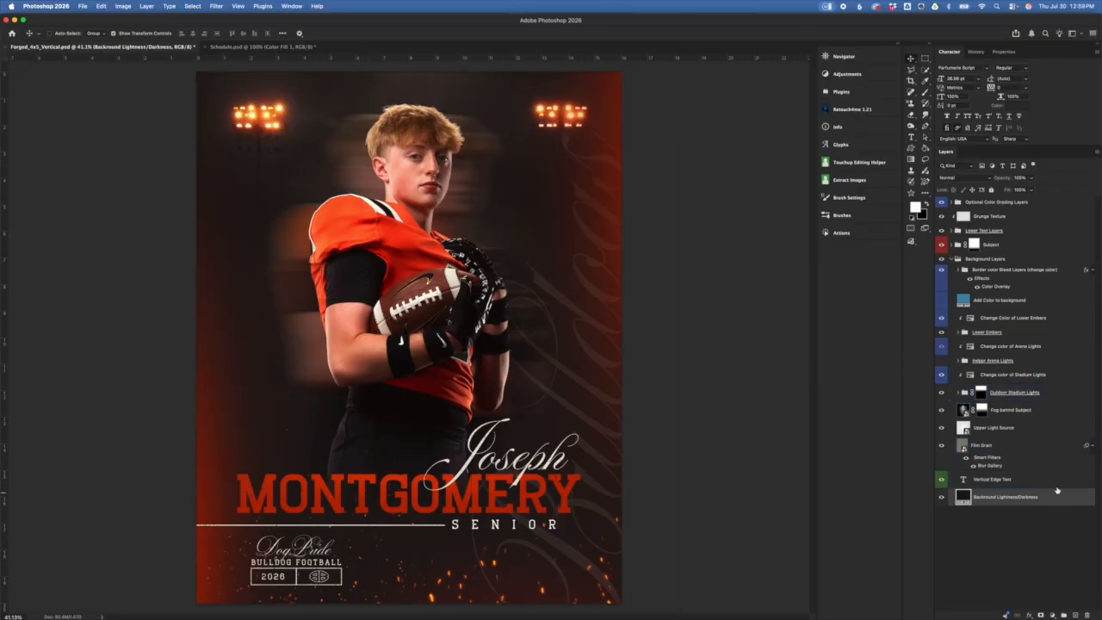
Step: Hide Add Color to background, compare Optional Color Grading Layers off and on, and select Subject
click(942, 300)
click(963, 242)
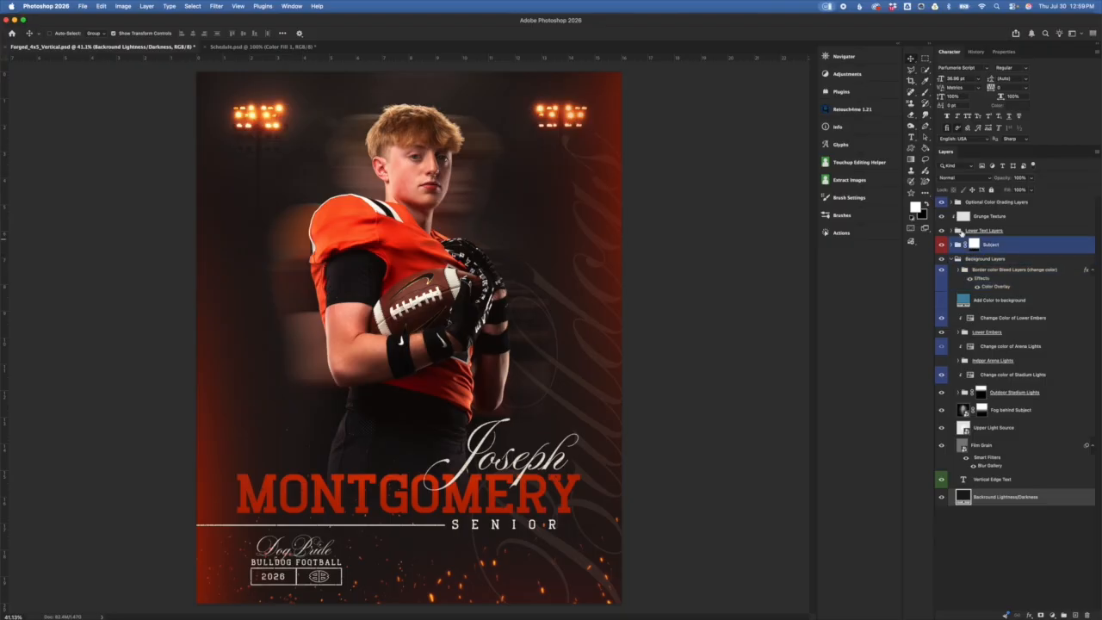
click(942, 203)
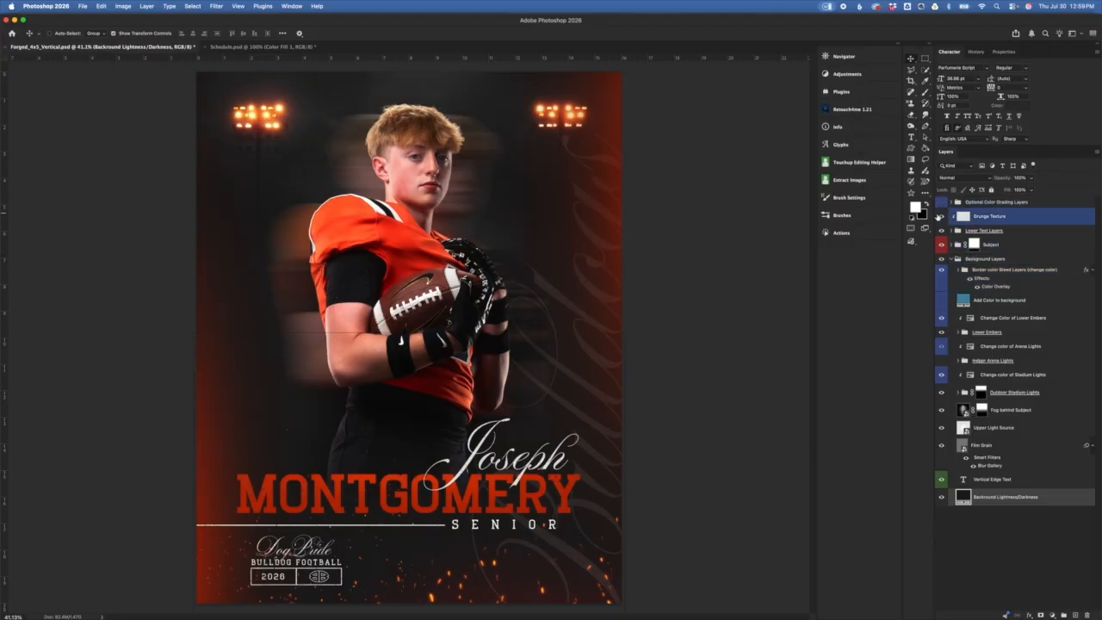
click(941, 201)
click(990, 245)
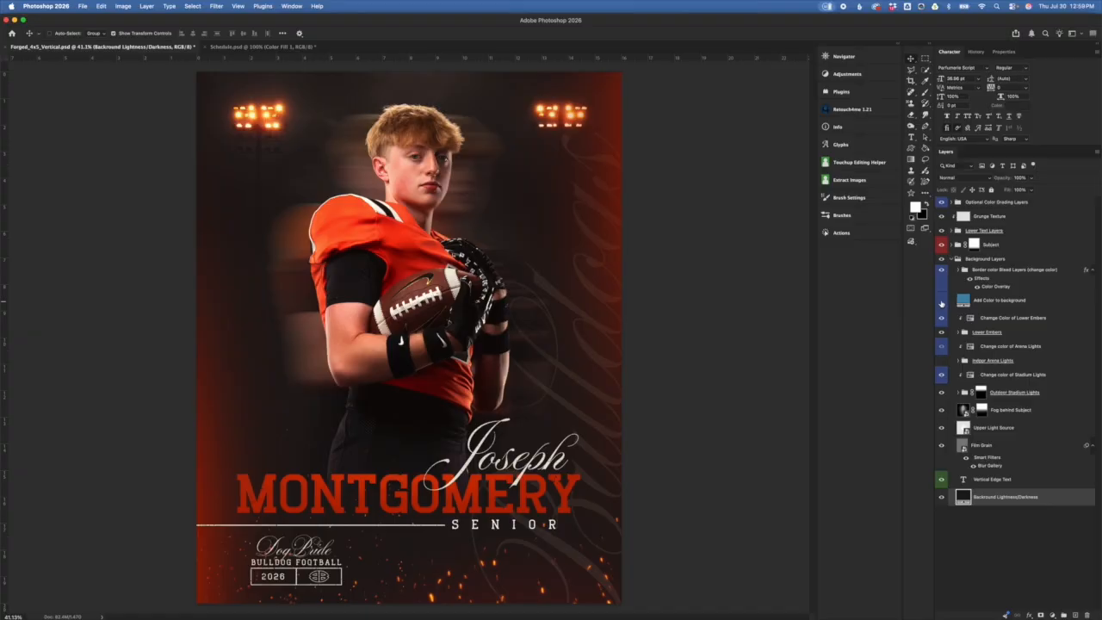
Step: Turn on Add Color to background and preview magenta and green tints, cancelling to keep blue
click(941, 301)
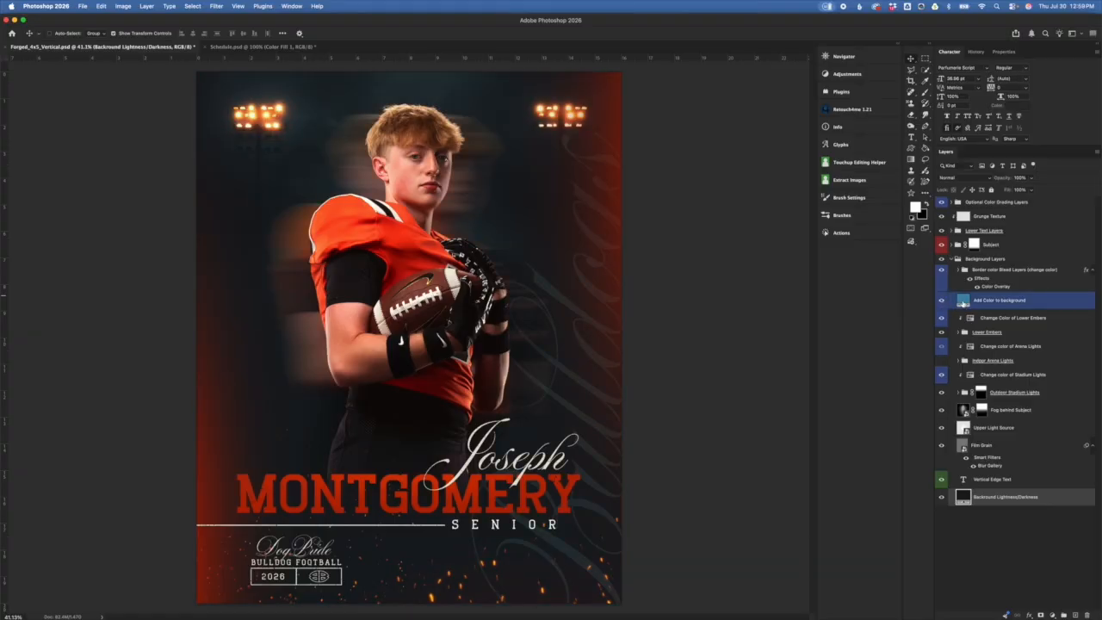
double_click(962, 305)
drag(908, 371, 905, 334)
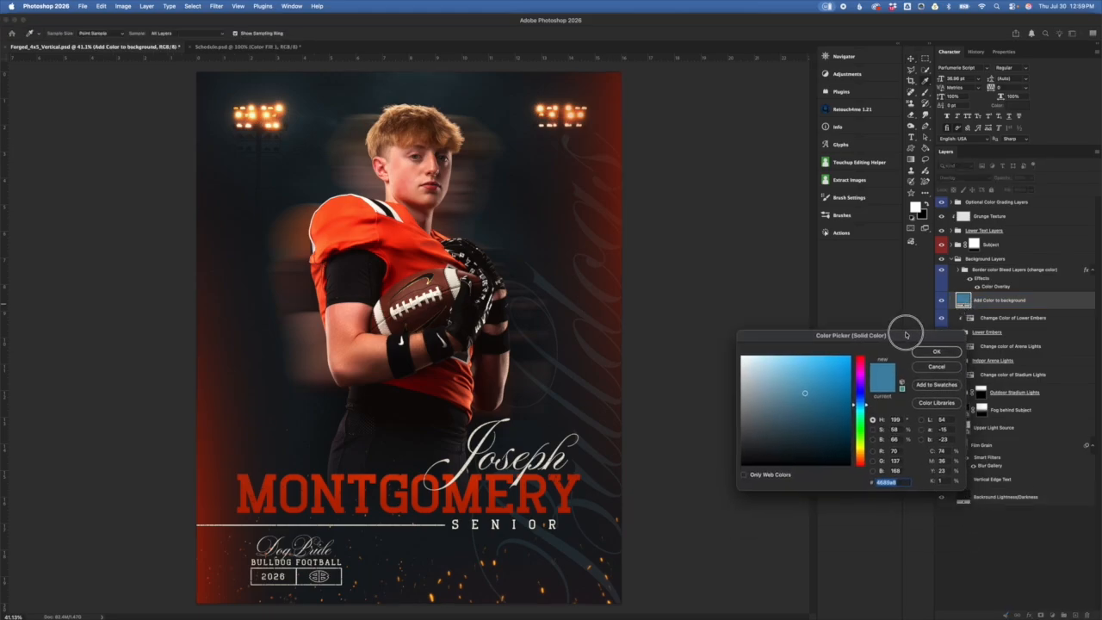
drag(866, 404, 863, 373)
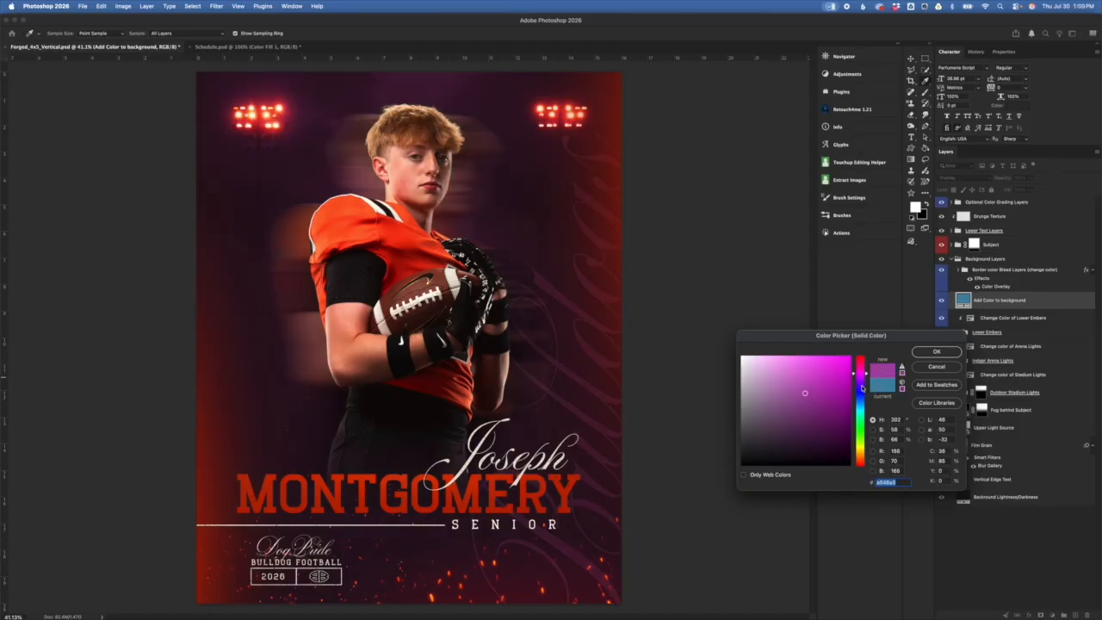
click(858, 439)
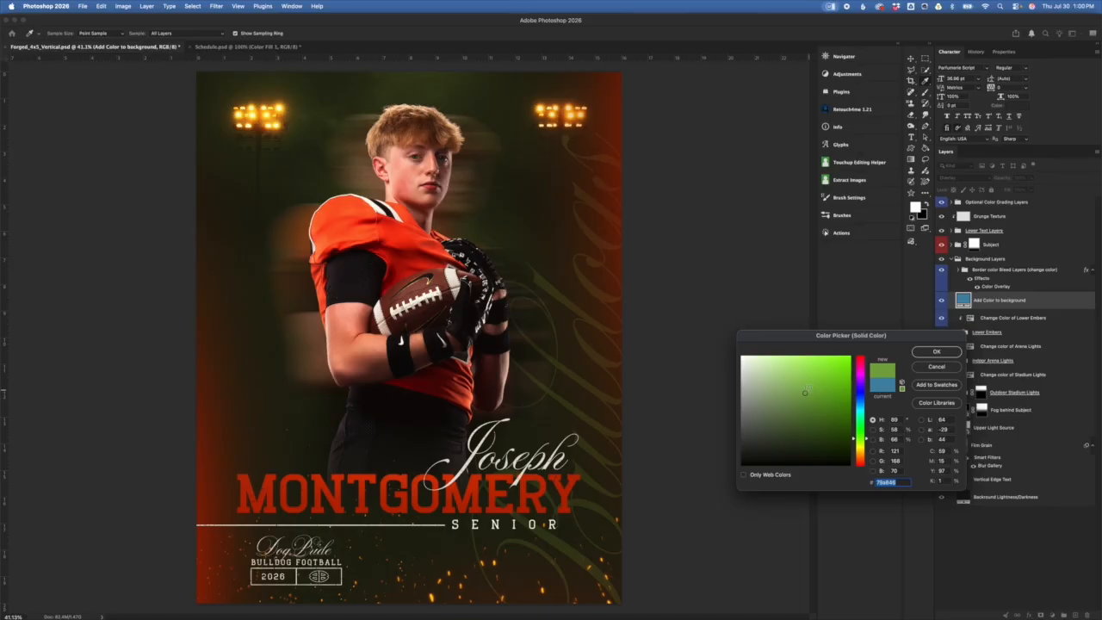
click(805, 425)
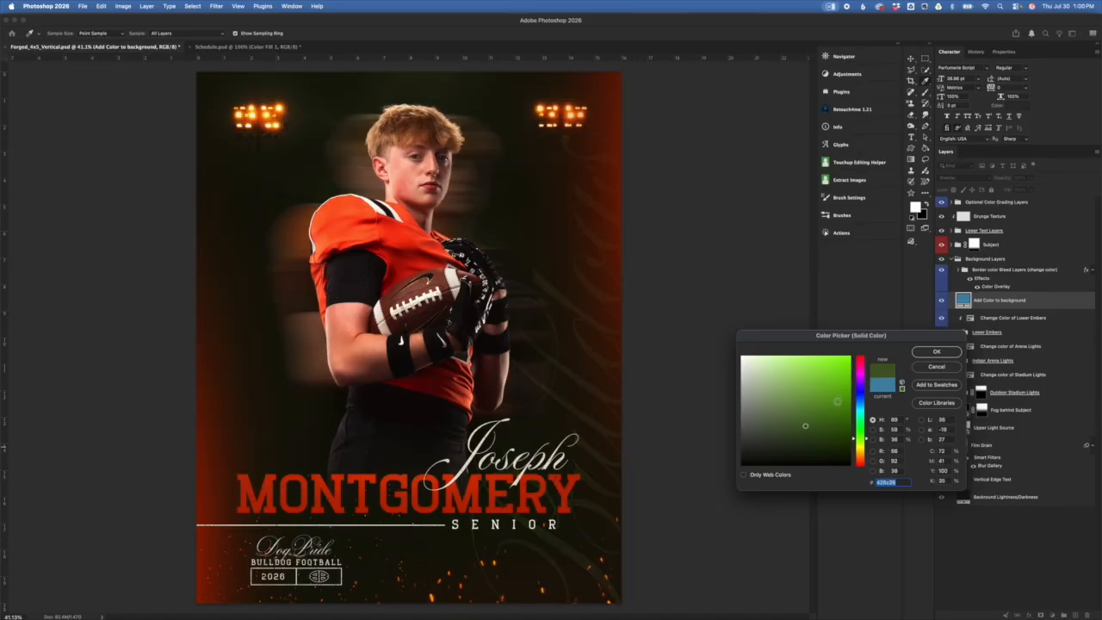
click(837, 401)
click(761, 404)
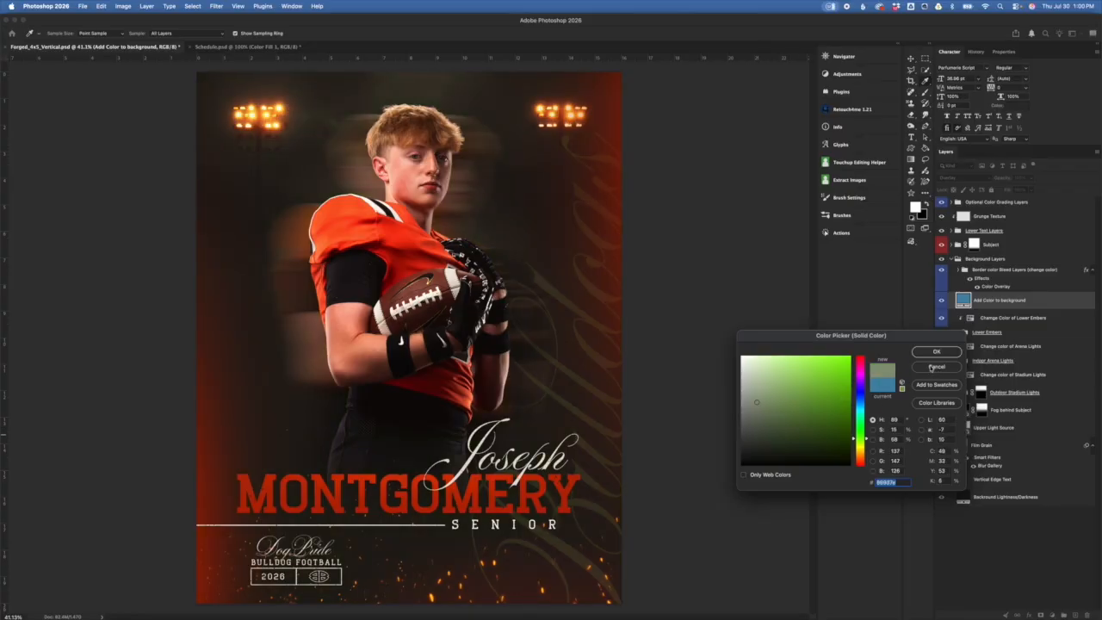
click(935, 367)
Step: Select the Change color of Arena Lights layer, then the Background Layers group
click(981, 374)
click(976, 346)
click(1025, 260)
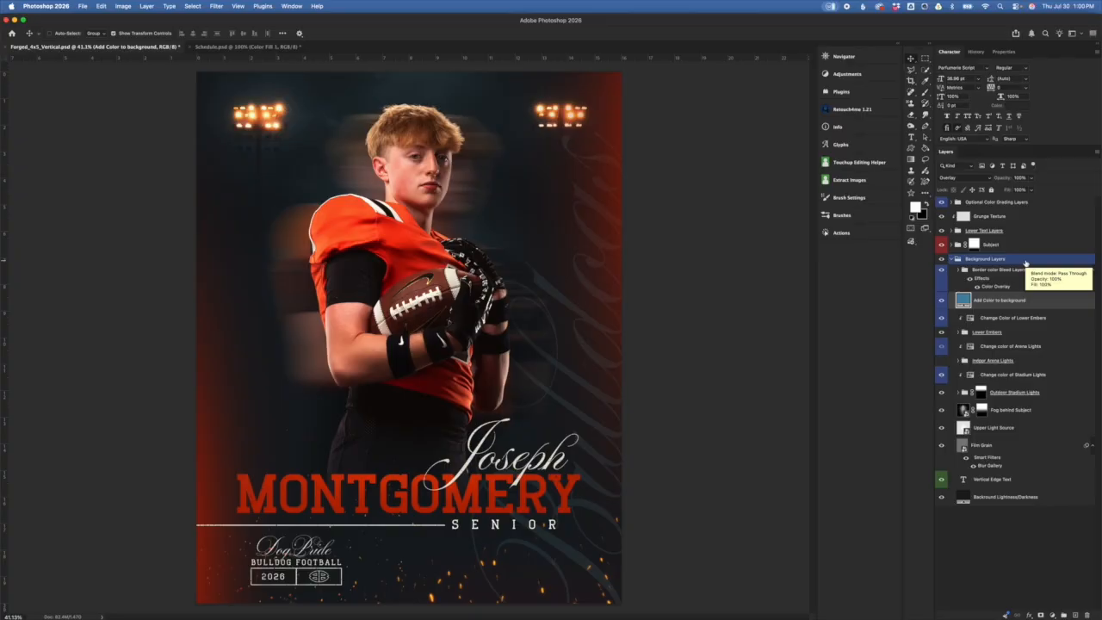
Step: Hide the blue background tint and open the Vertical Edge Text layer for editing, then commit
click(1034, 301)
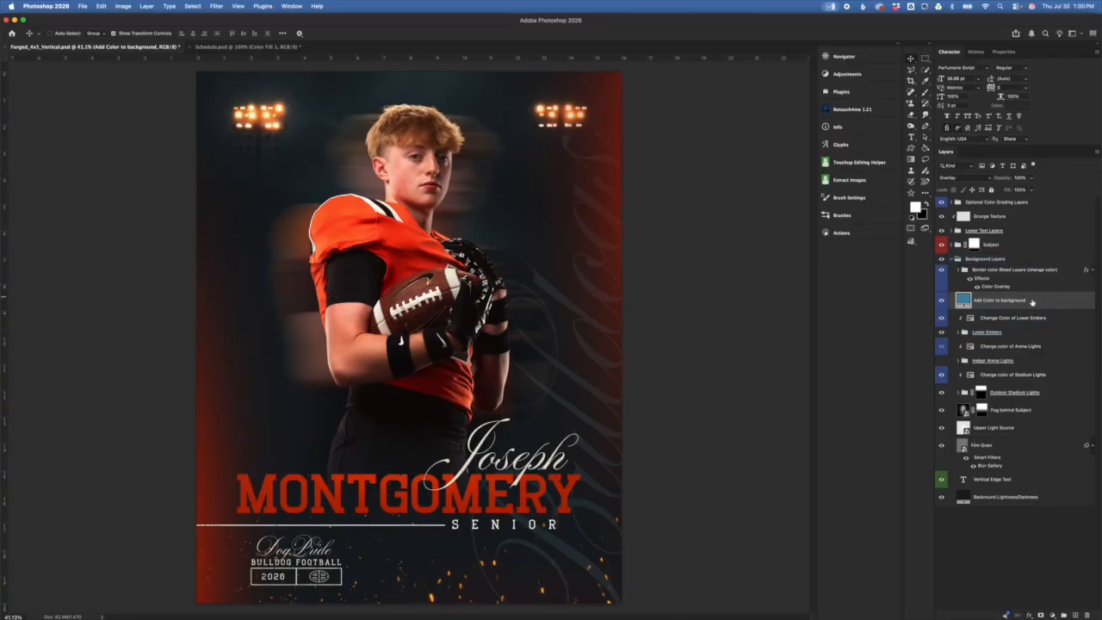
click(941, 301)
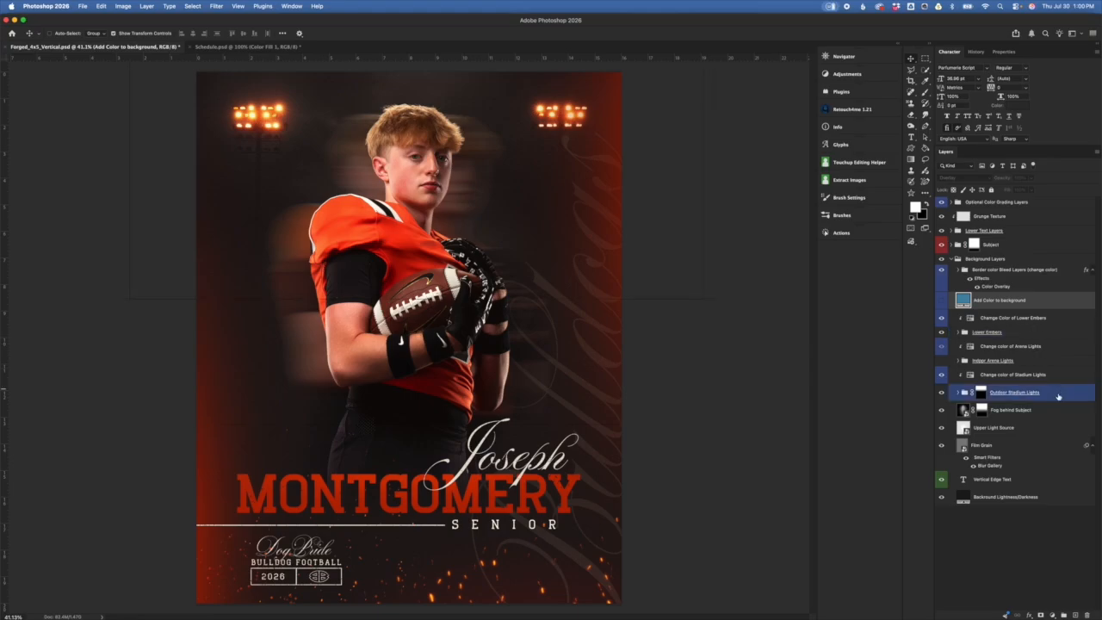
click(1034, 479)
click(1071, 505)
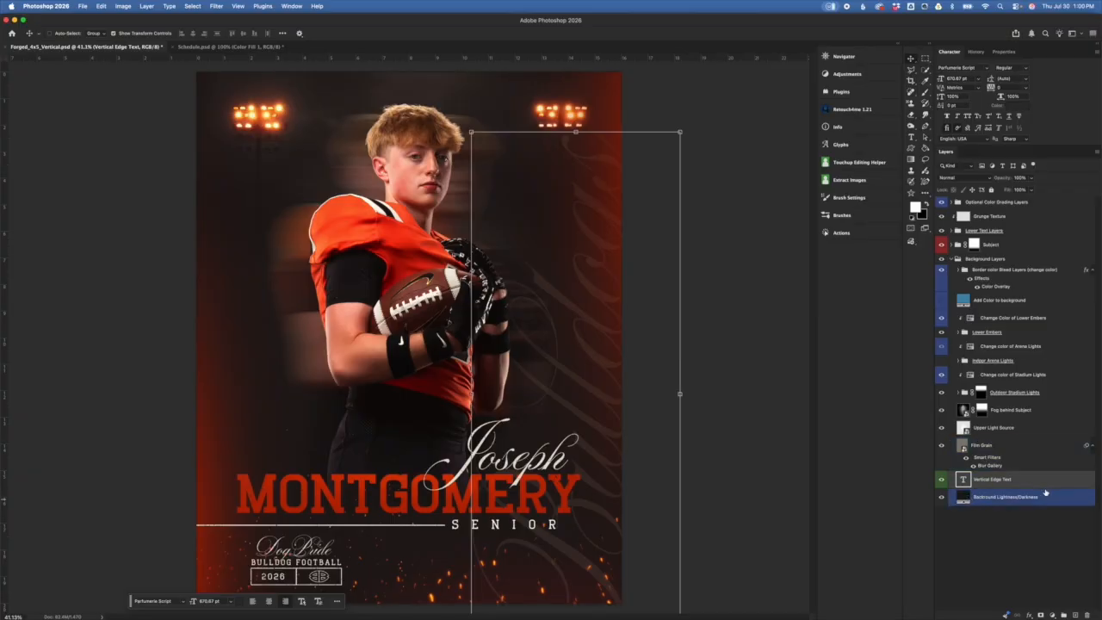
double_click(965, 480)
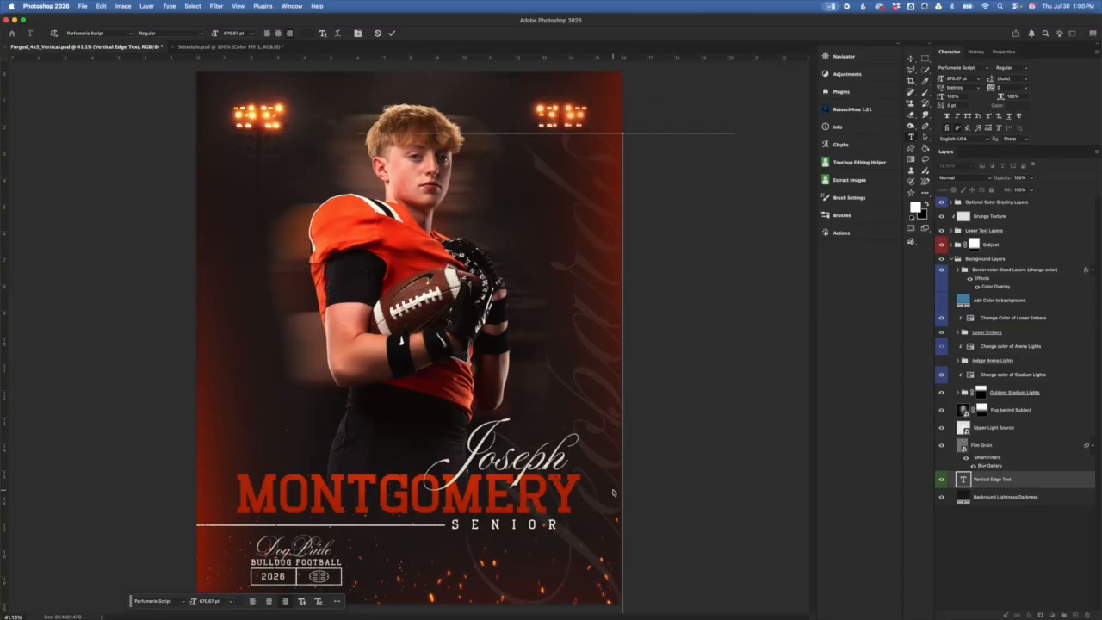
click(392, 32)
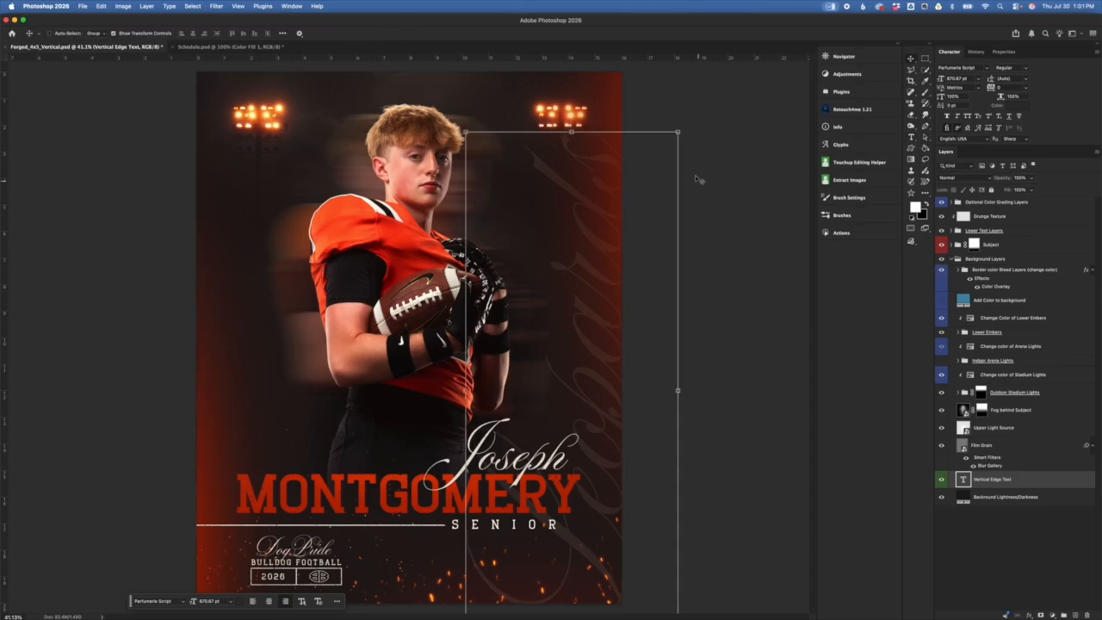
Step: Scale the vertical edge text up to about 114% and reposition it along the right edge
click(680, 127)
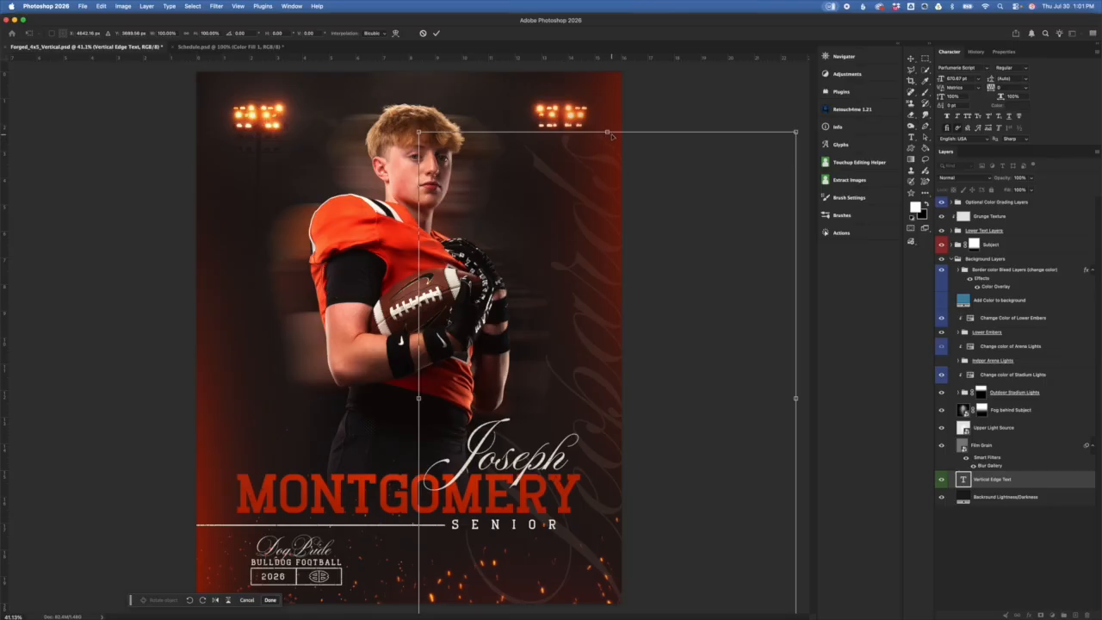
drag(608, 132, 606, 68)
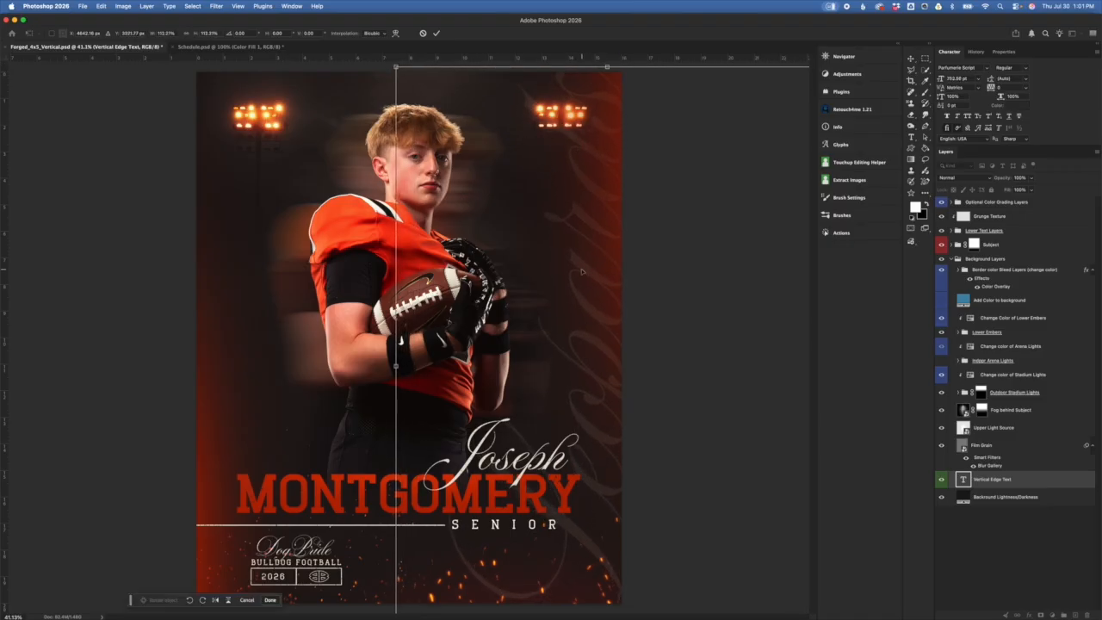
mouse_move(597, 254)
mouse_down()
mouse_move(595, 244)
mouse_move(578, 266)
mouse_move(574, 258)
mouse_move(601, 253)
mouse_up()
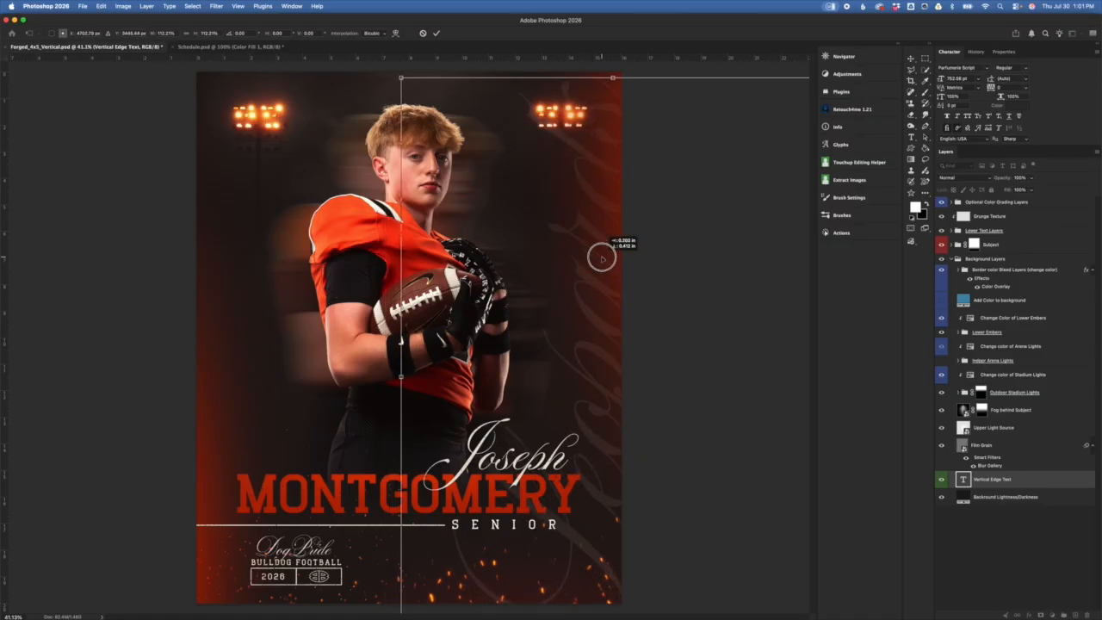
drag(614, 78, 612, 67)
drag(601, 175, 594, 176)
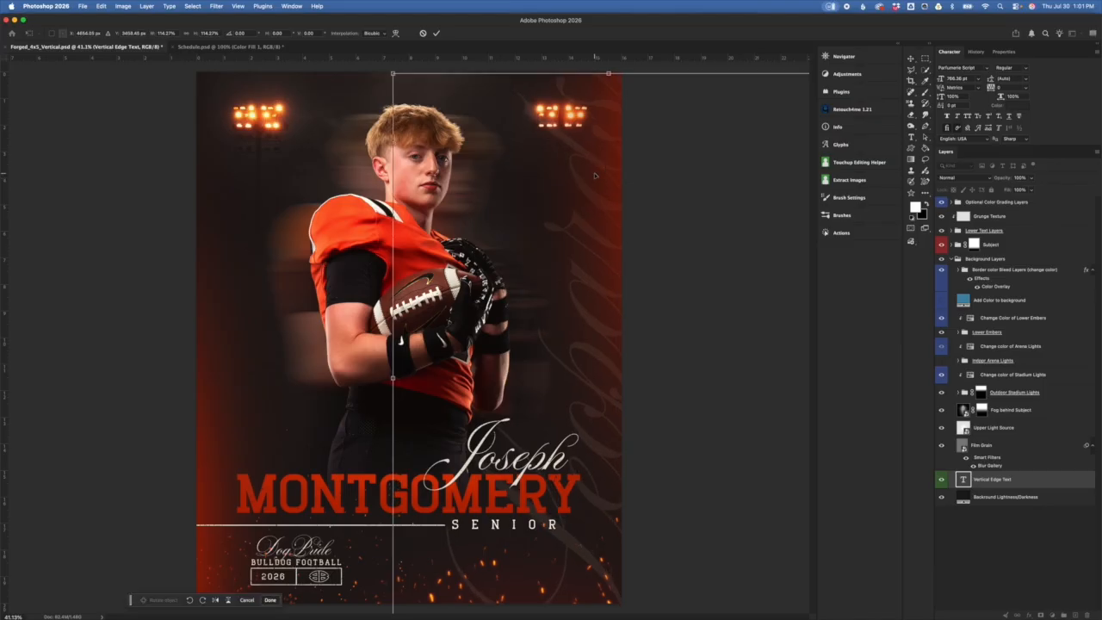
key(Return)
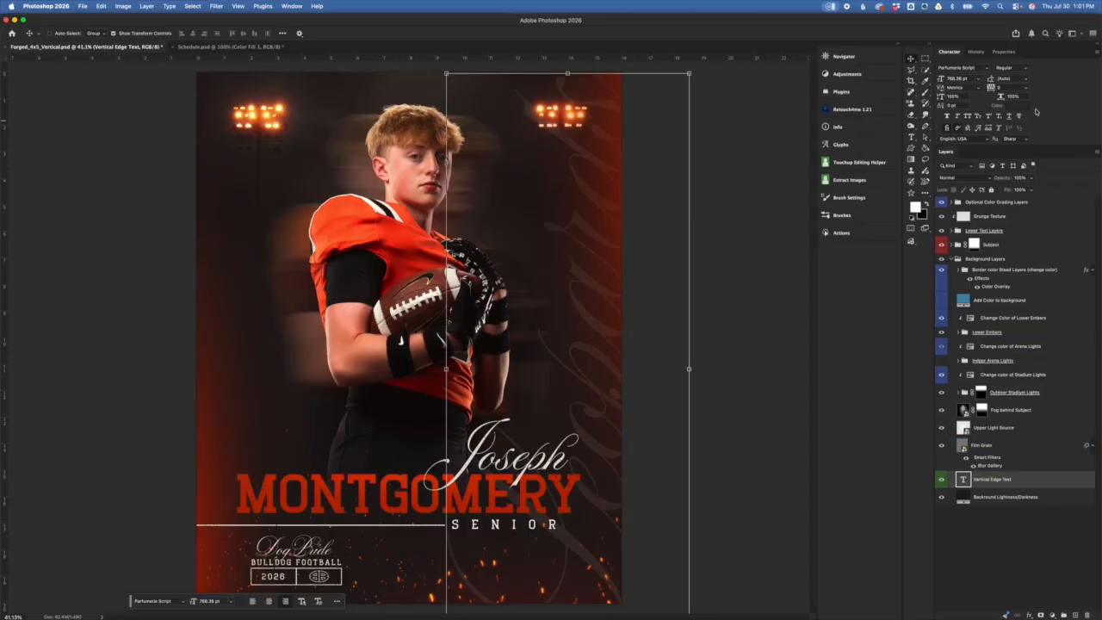
Step: Inspect the Vertical Edge Text layer's properties and character colour, closing the colour picker unchanged
click(1006, 52)
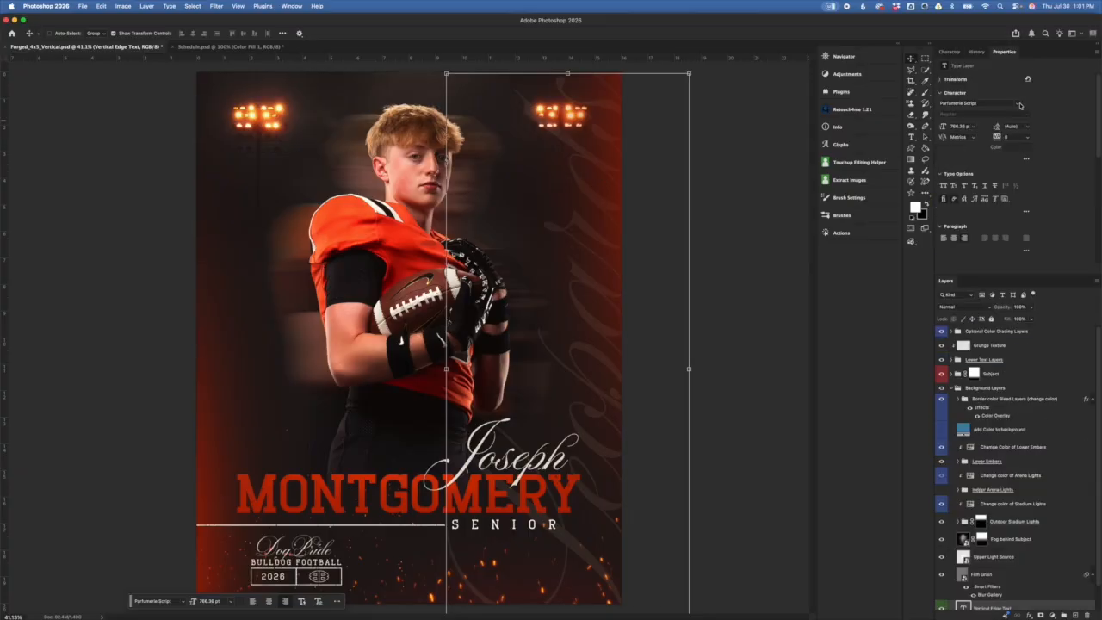
click(1008, 146)
click(958, 52)
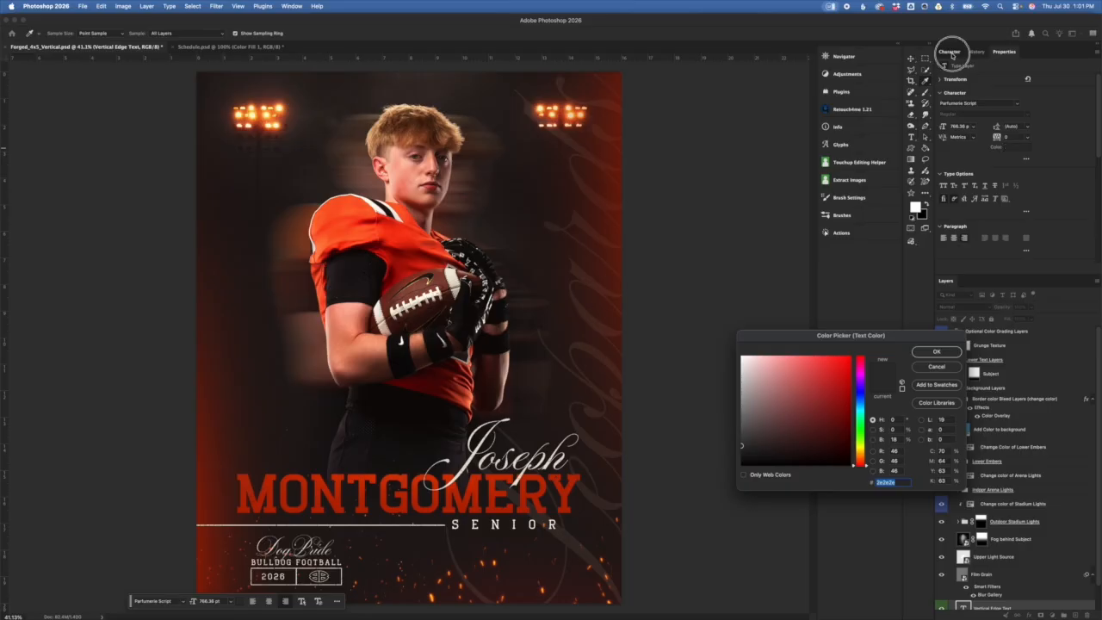
click(937, 366)
click(1015, 107)
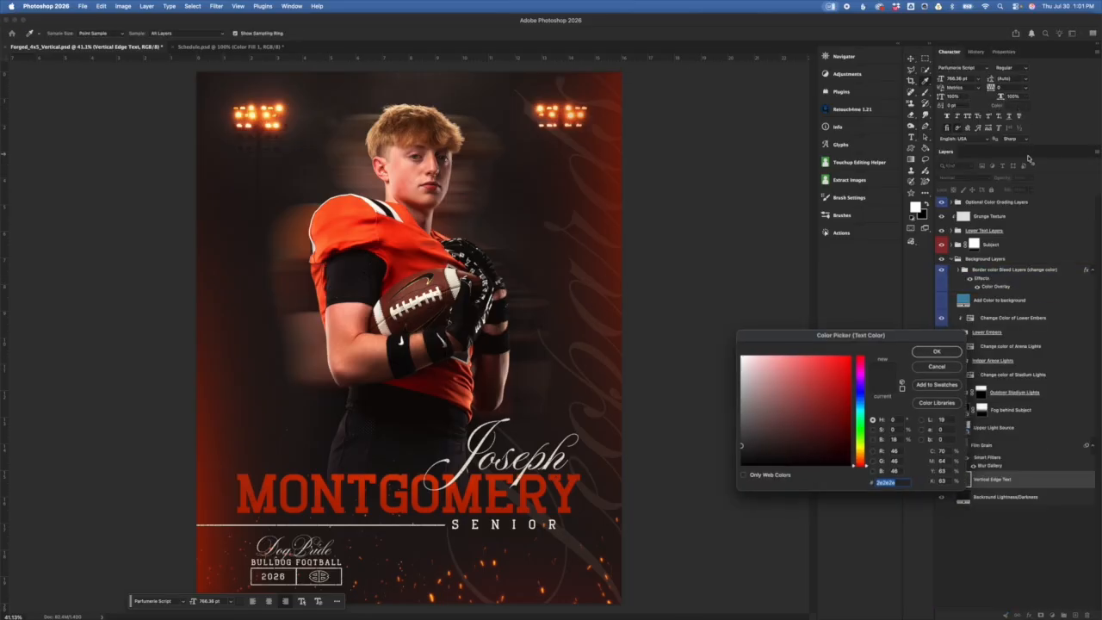
click(939, 370)
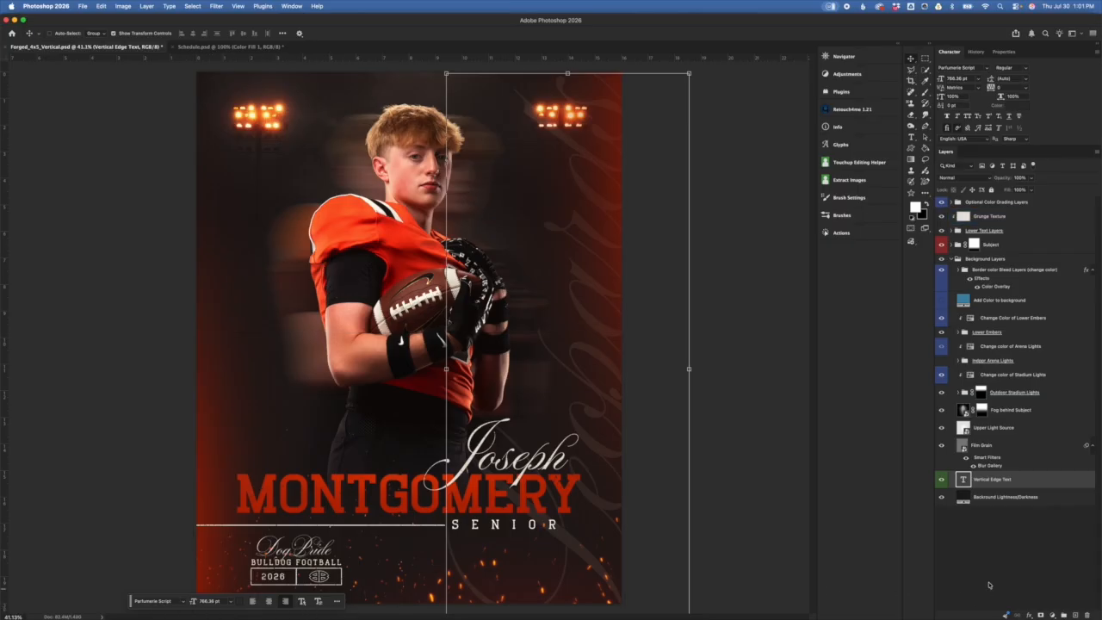
Step: Try bright red on the edge text, discard it to keep dark grey, then switch to Safari
double_click(964, 482)
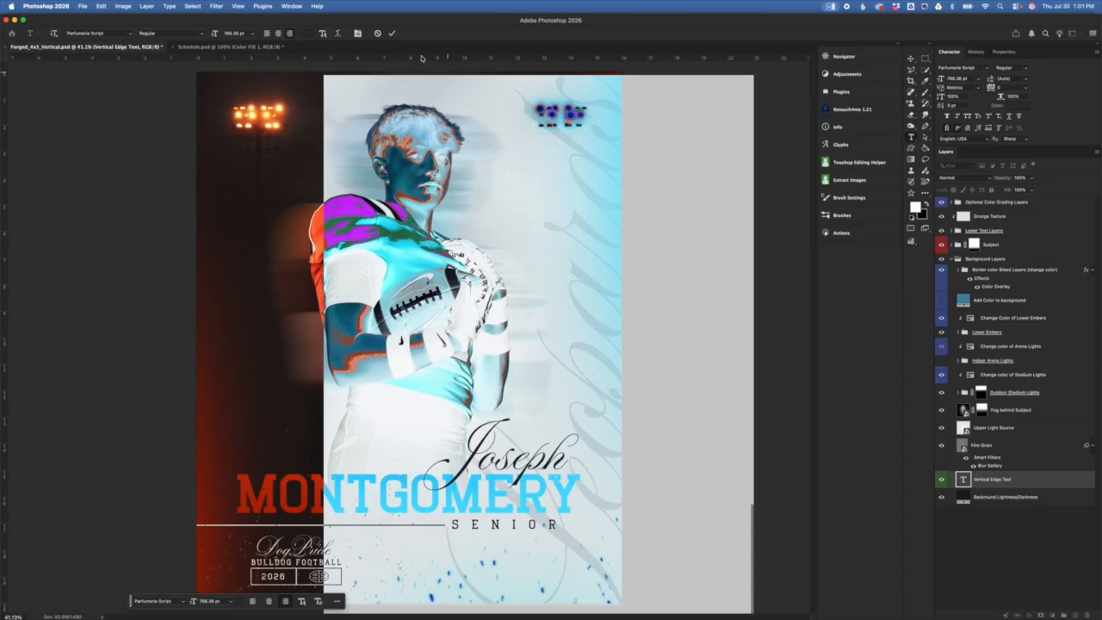
click(307, 33)
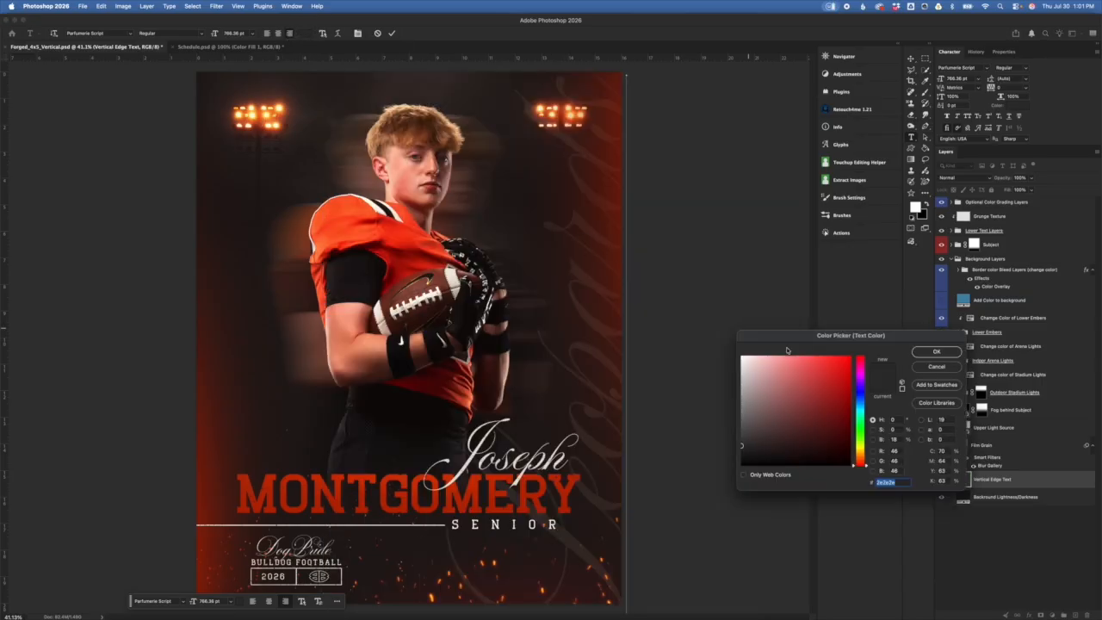
drag(886, 361, 906, 370)
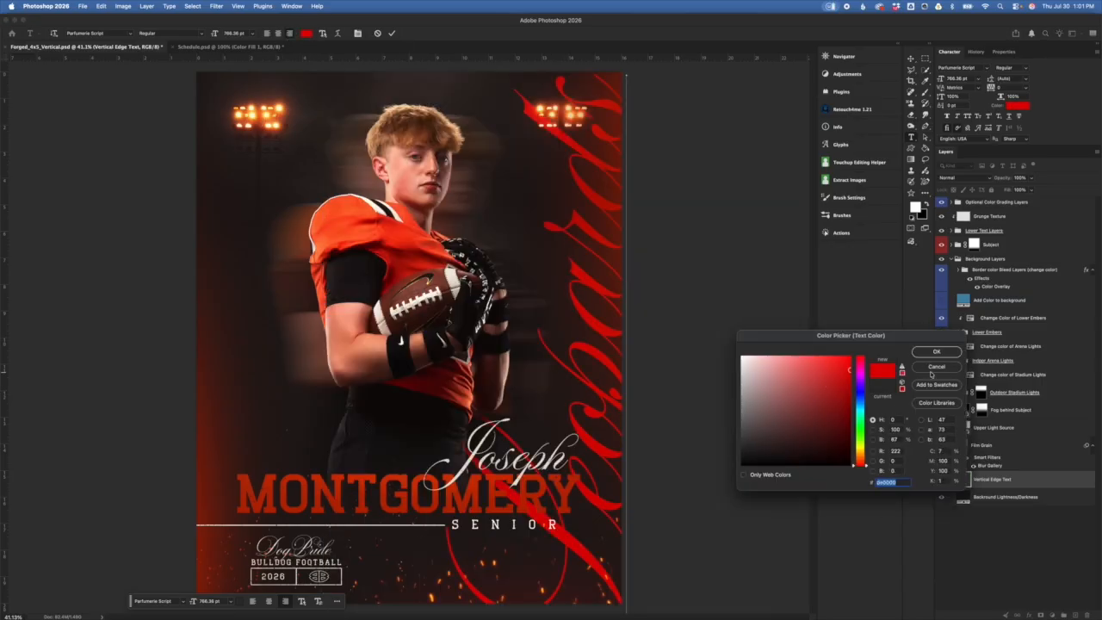
click(934, 369)
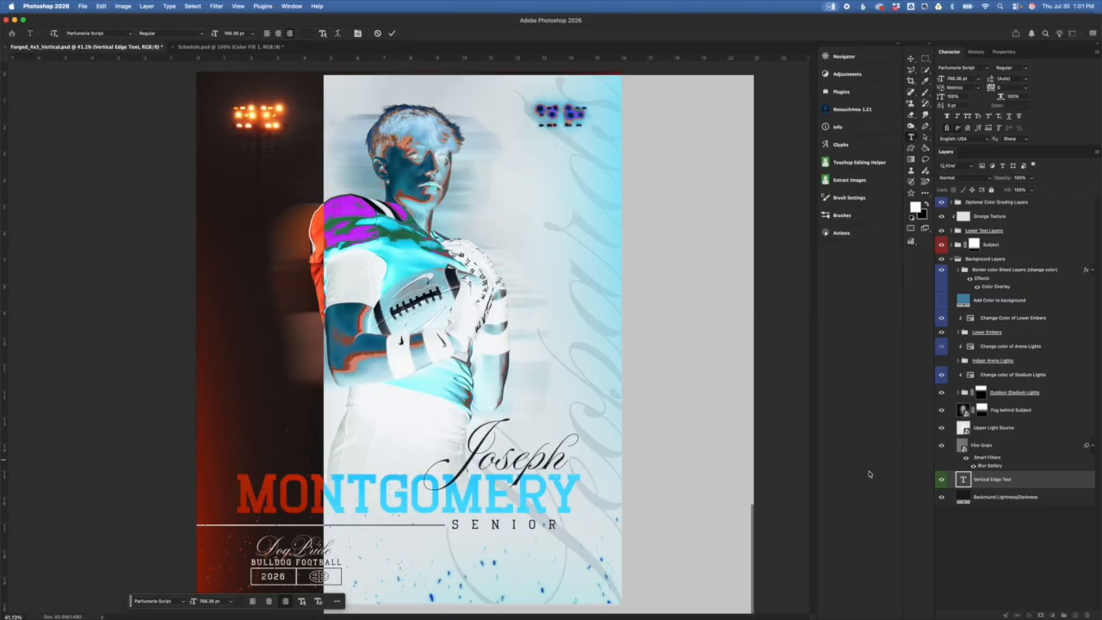
click(391, 33)
key(super+Tab)
key(super+Tab)
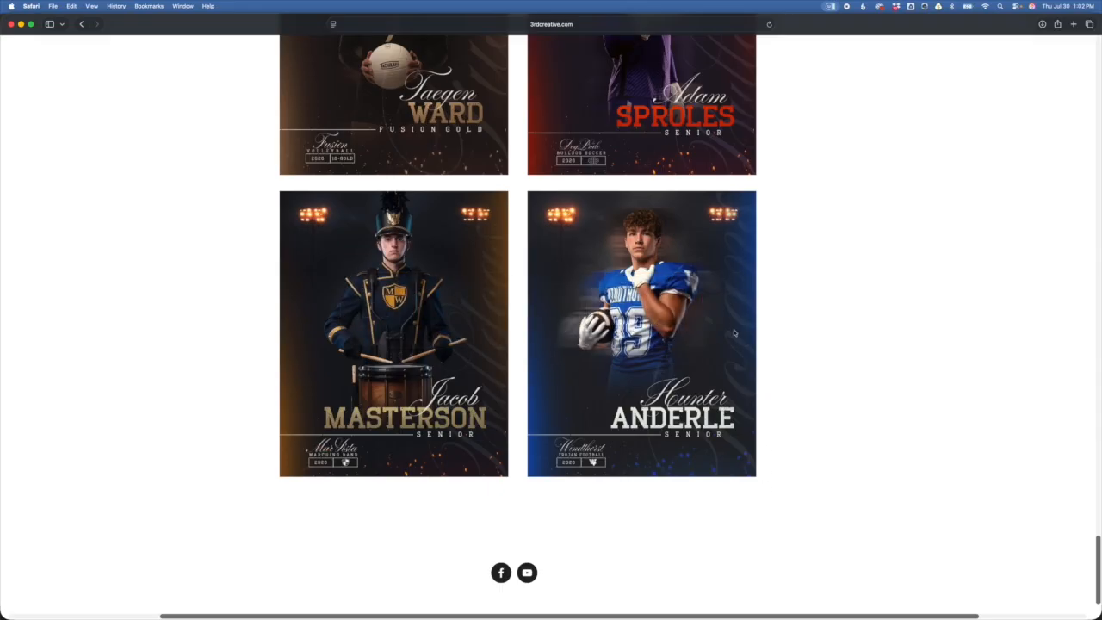
Step: Scroll up through the 3rd Creative sample poster gallery, then return to Photoshop
scroll(715, 413, up, 3)
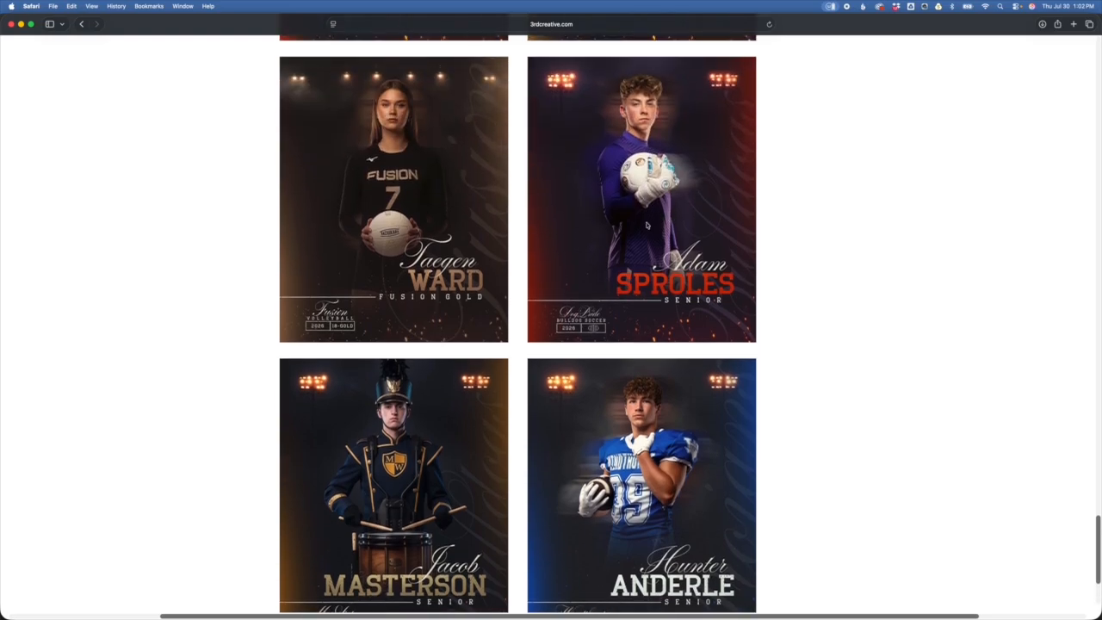
scroll(656, 222, up, 2)
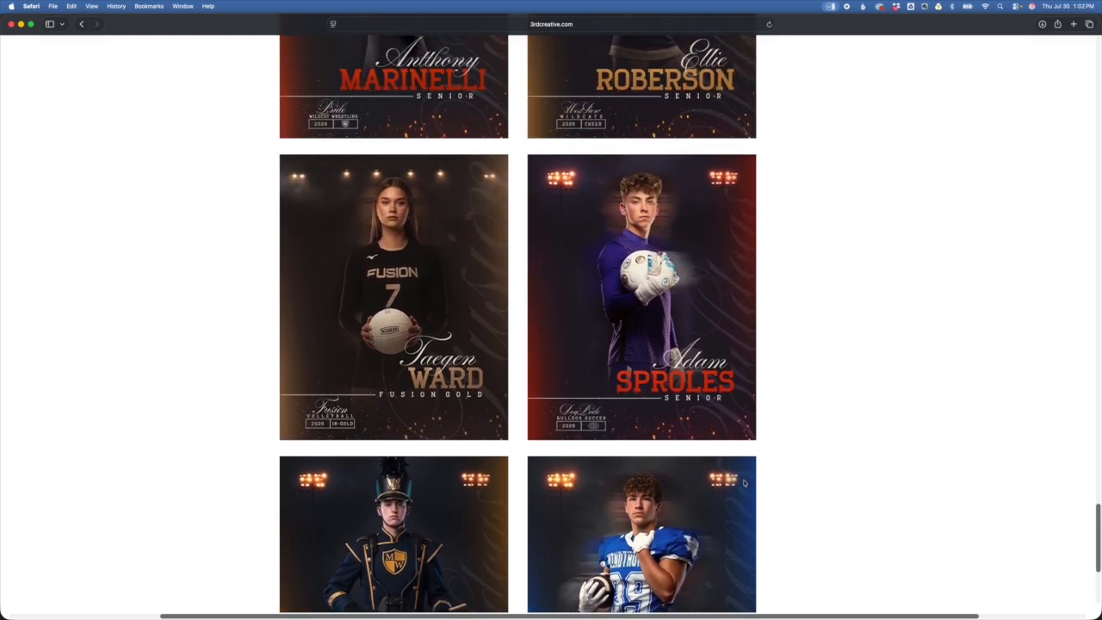
scroll(770, 499, up, 6)
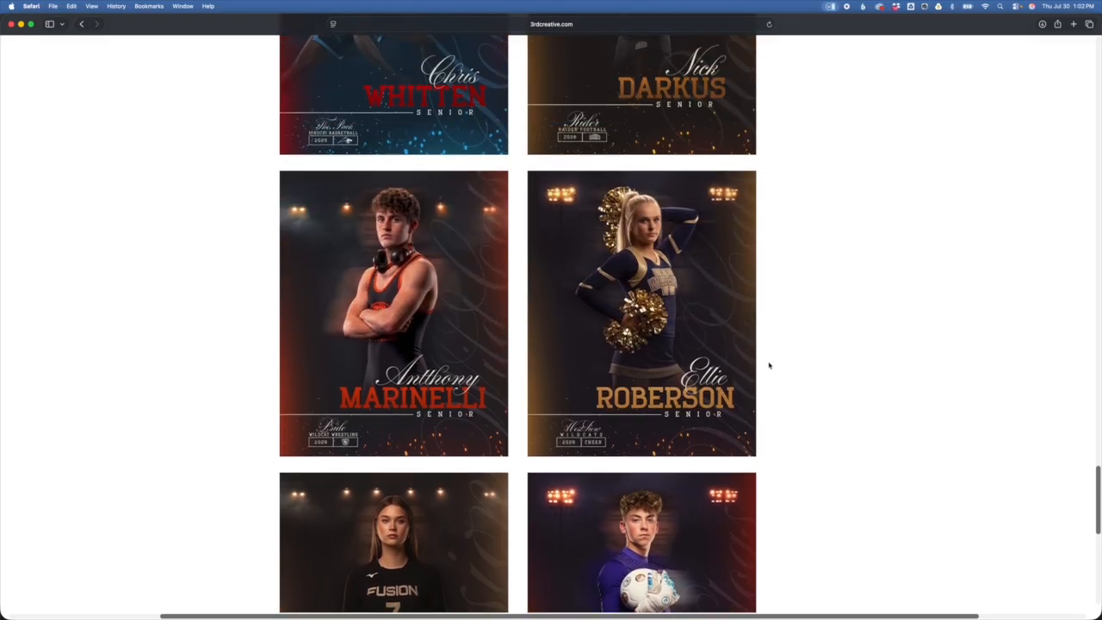
scroll(631, 393, up, 6)
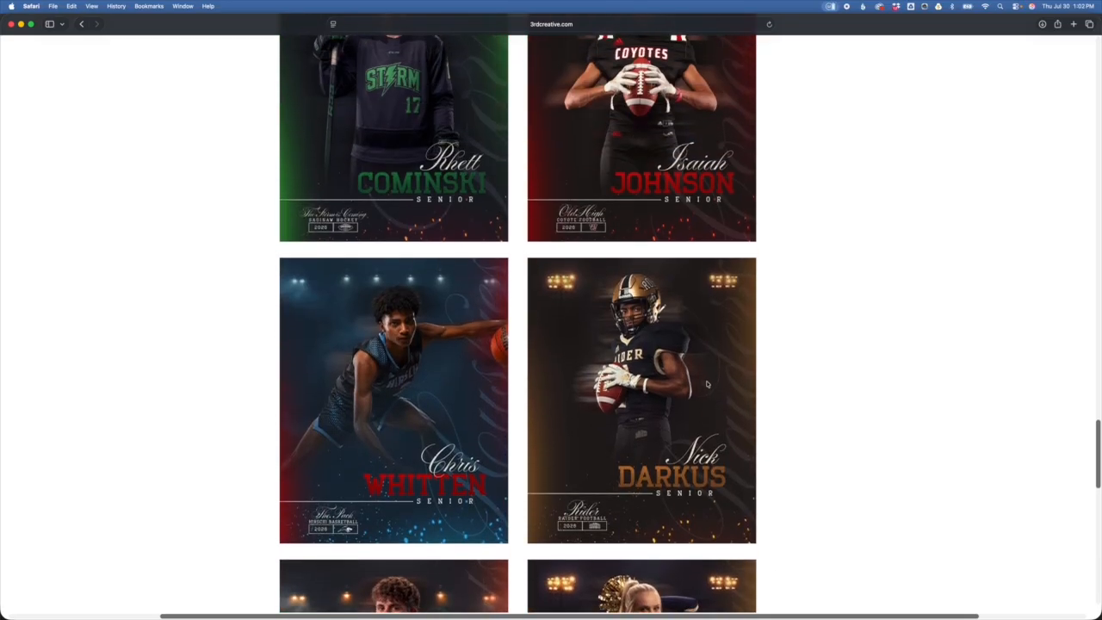
key(super+Tab)
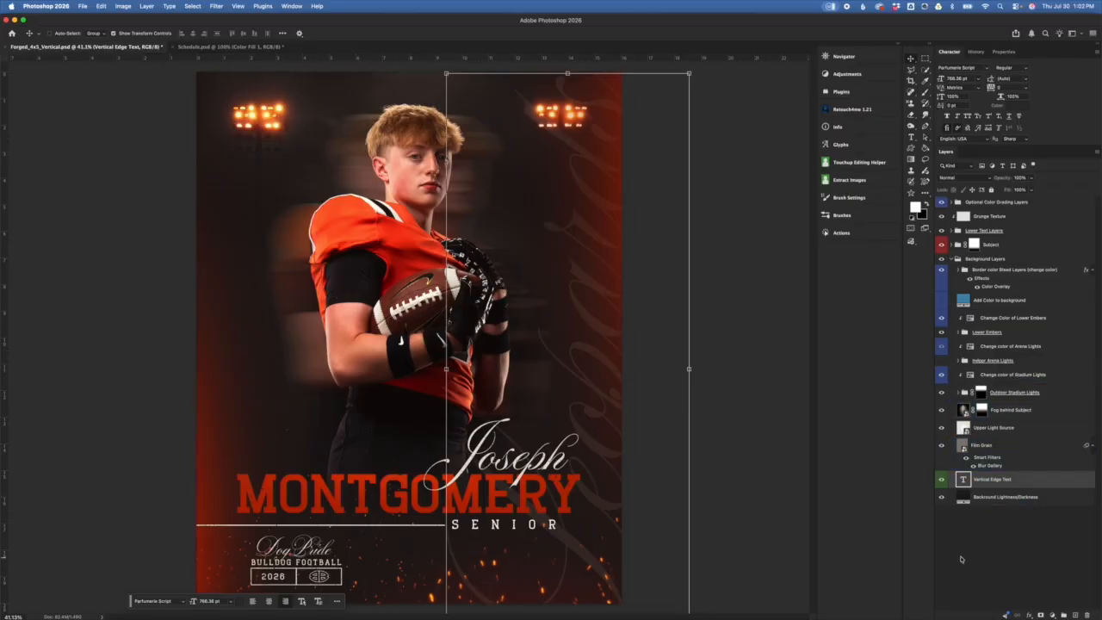
click(1016, 445)
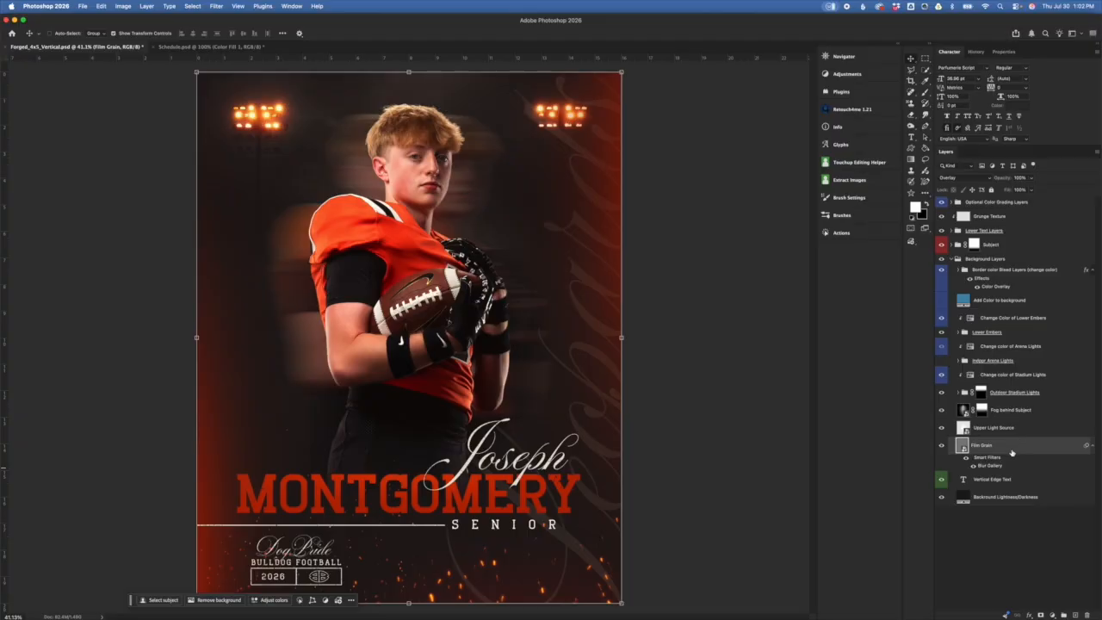
scroll(556, 463, up, 5)
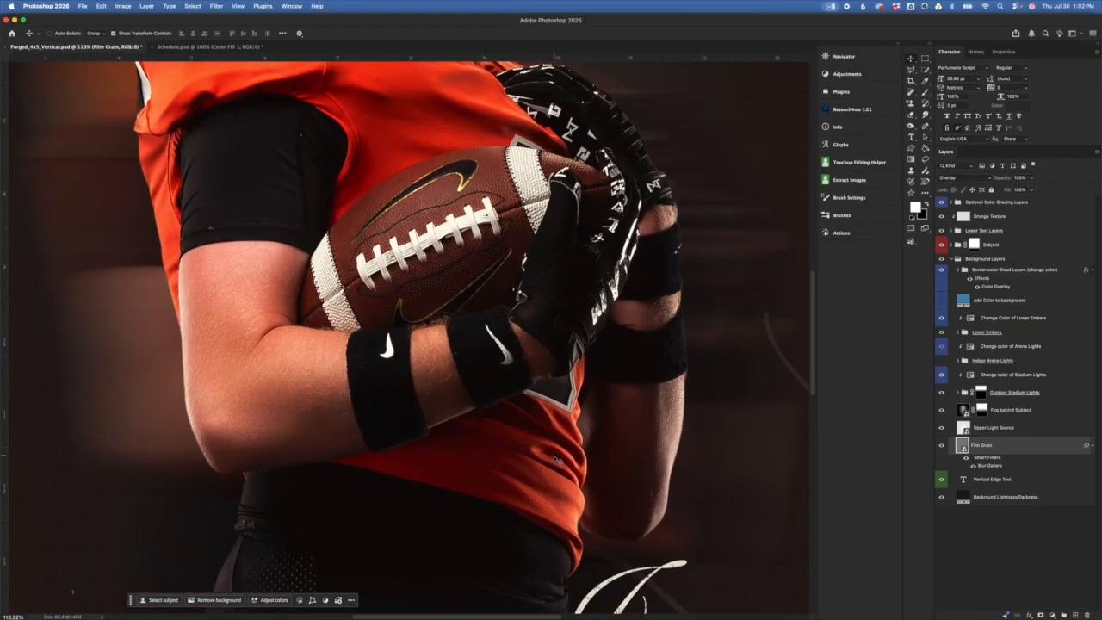
scroll(559, 463, left, 10)
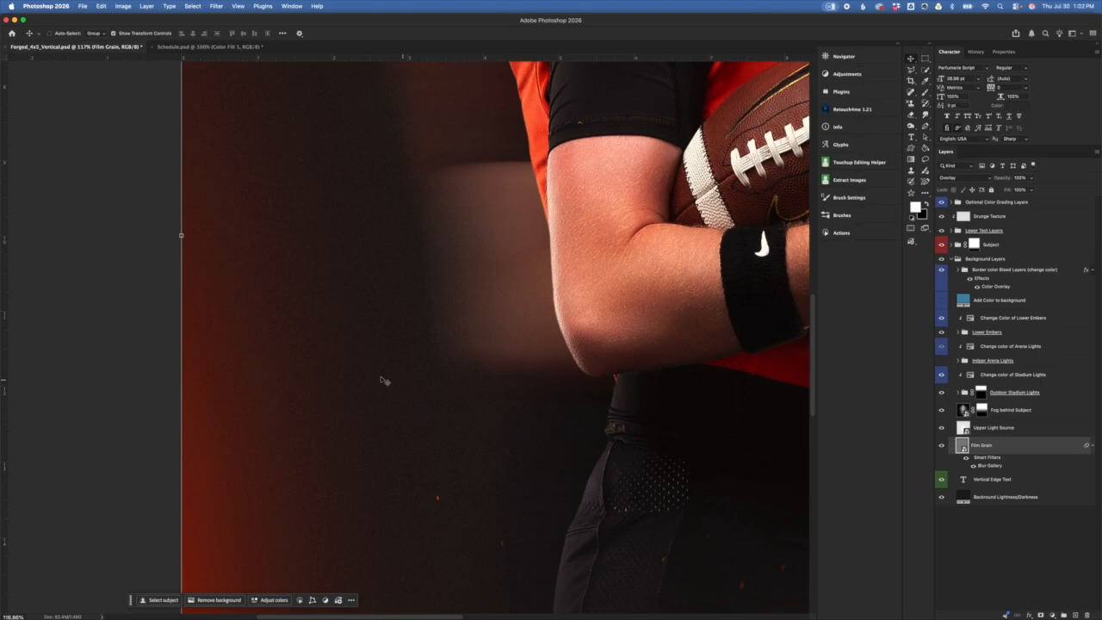
click(942, 445)
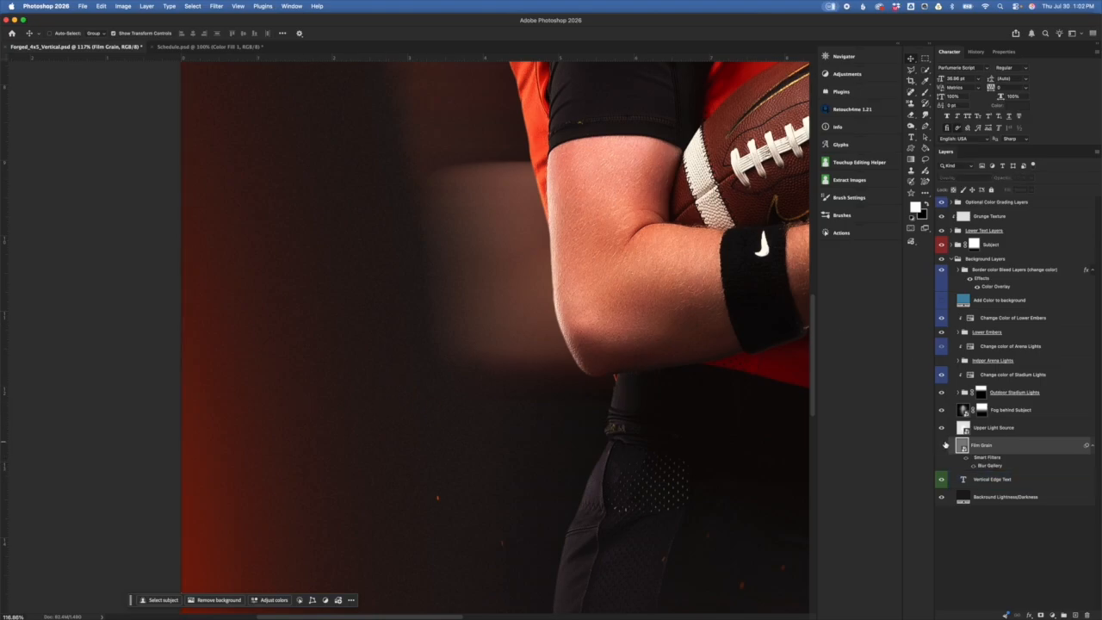
scroll(681, 460, right, 2)
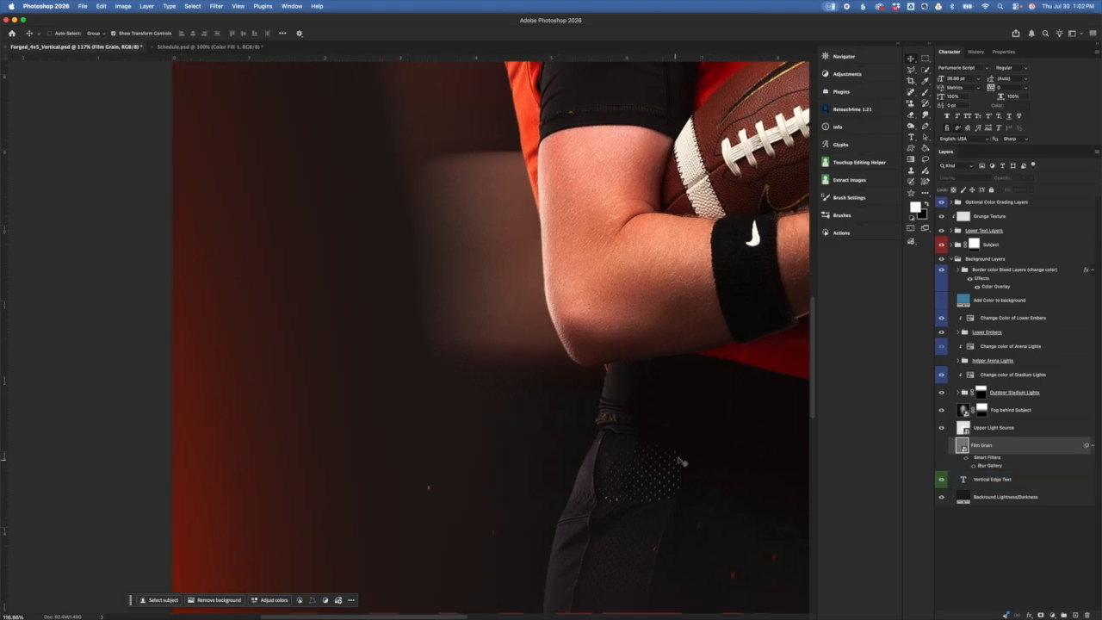
scroll(692, 465, down, 5)
scroll(692, 466, down, 5)
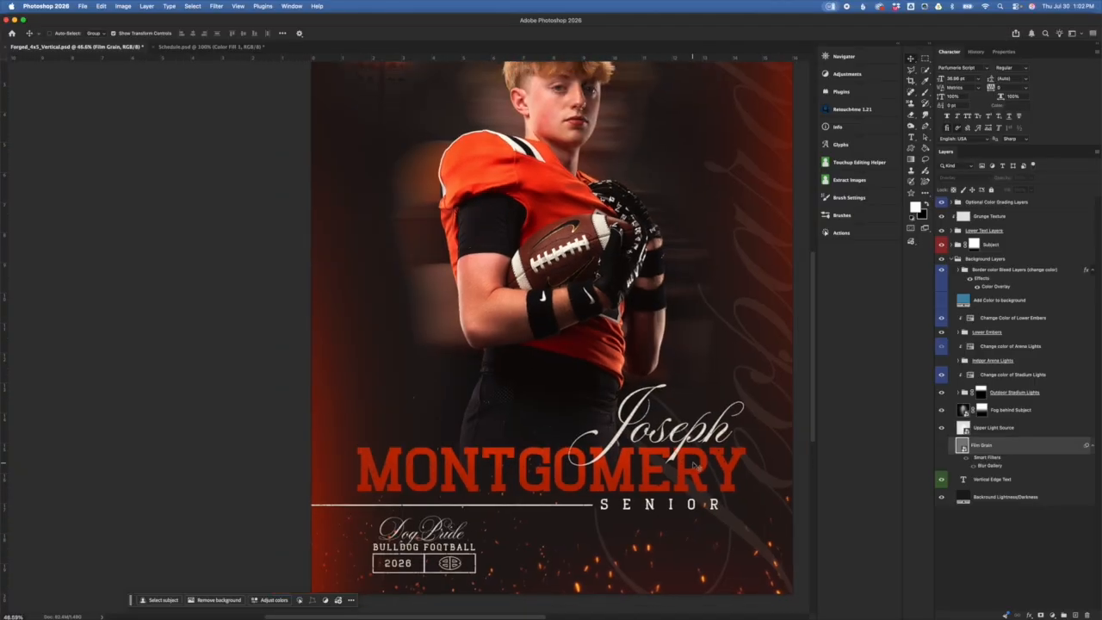
scroll(697, 467, up, 1)
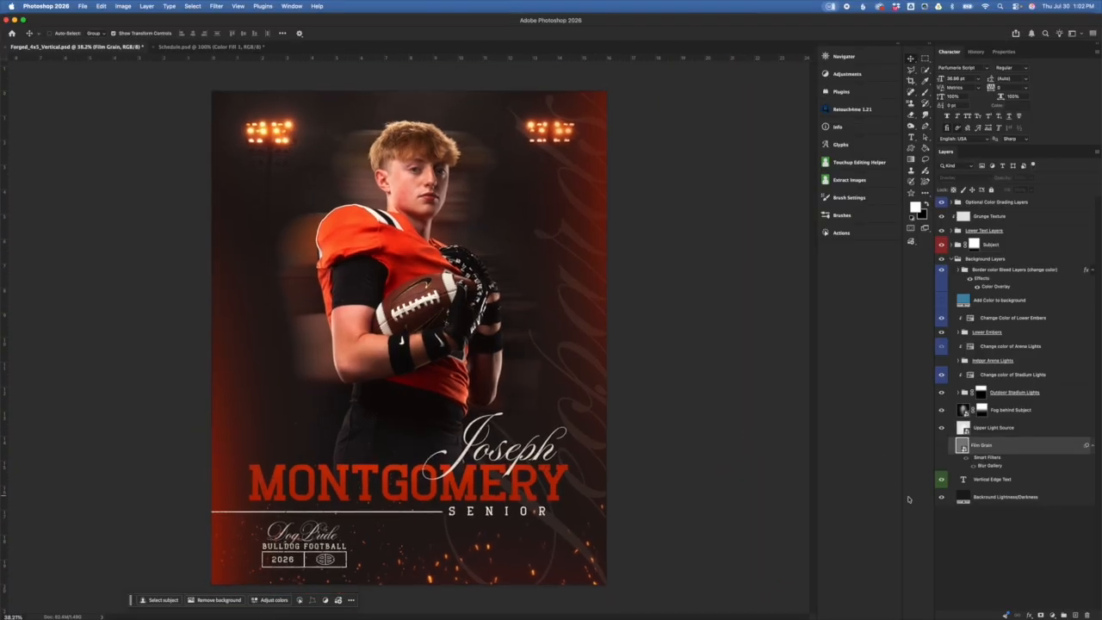
click(941, 446)
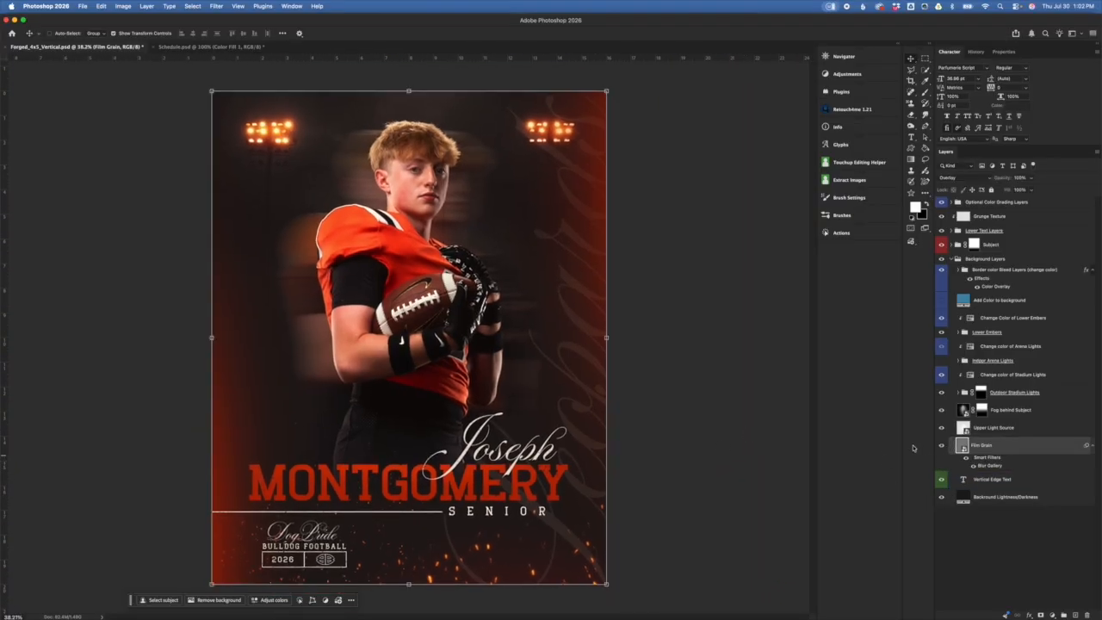
Step: Select the Upper Light Source layer and toggle its glow off and on to compare
click(1048, 451)
click(1015, 246)
click(1030, 509)
click(1041, 428)
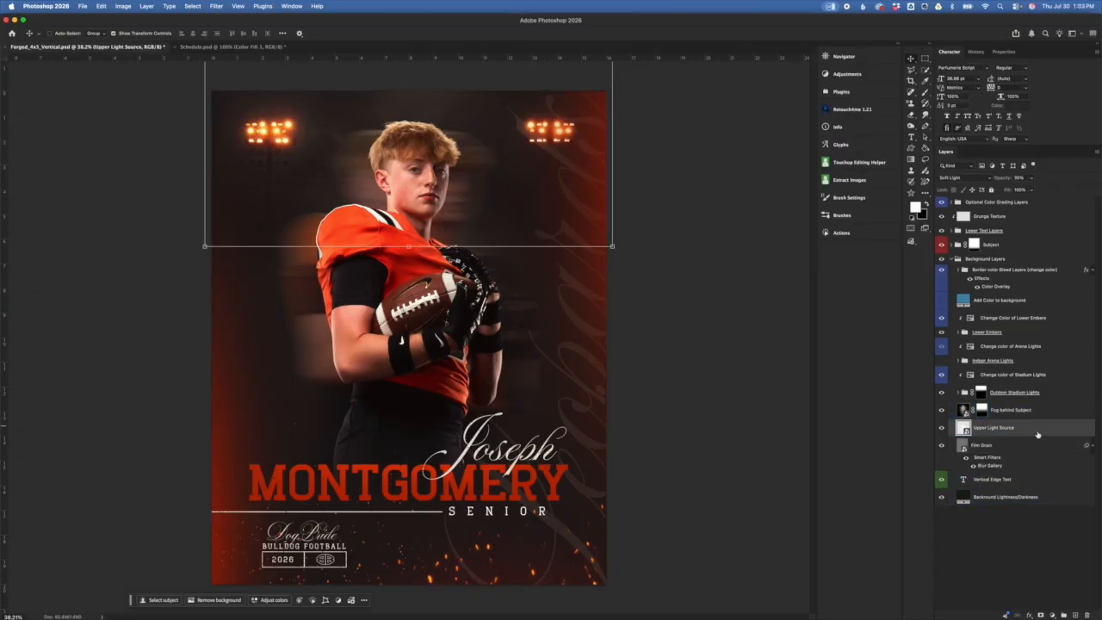
click(941, 428)
click(942, 428)
Step: Raise Upper Light Source opacity to 100%, settle on 50%, and compare it hidden versus shown
click(1035, 422)
drag(1008, 179, 1099, 189)
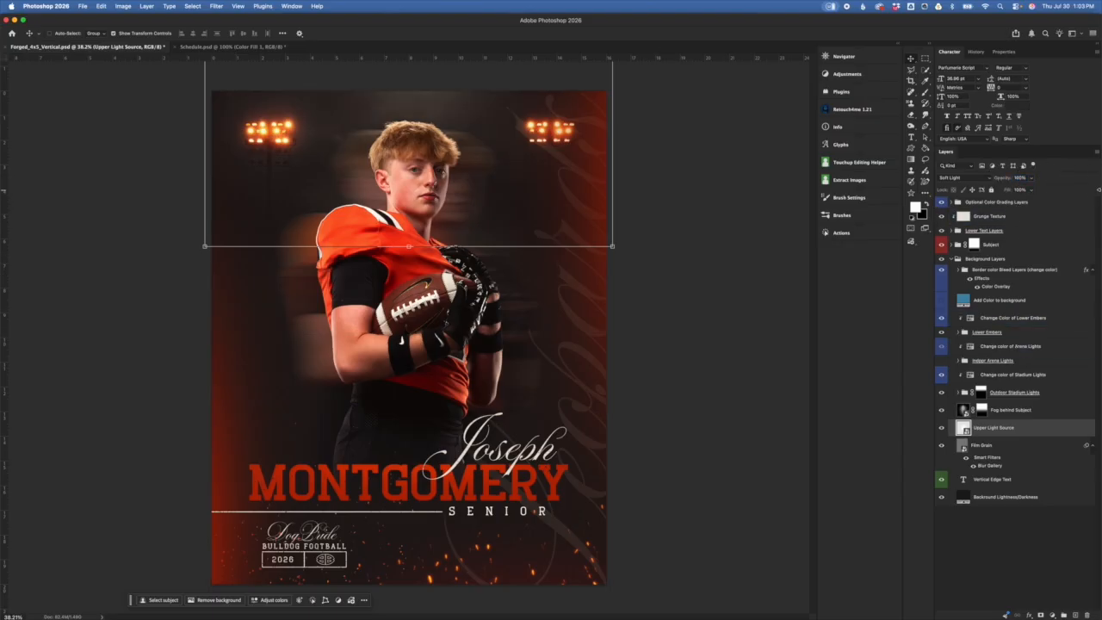
key(5)
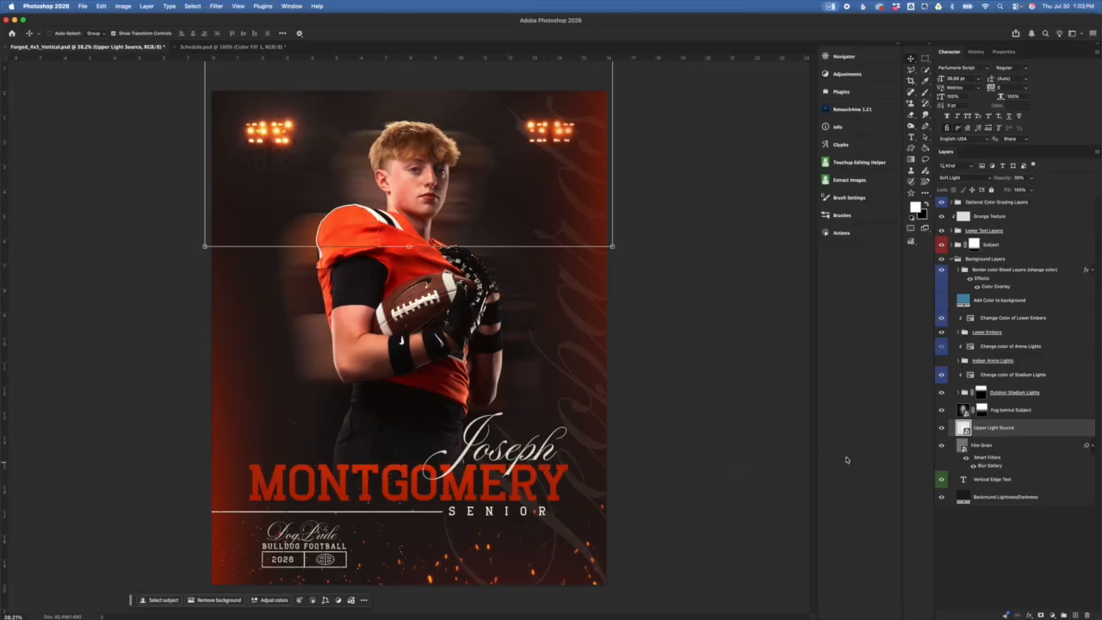
click(942, 428)
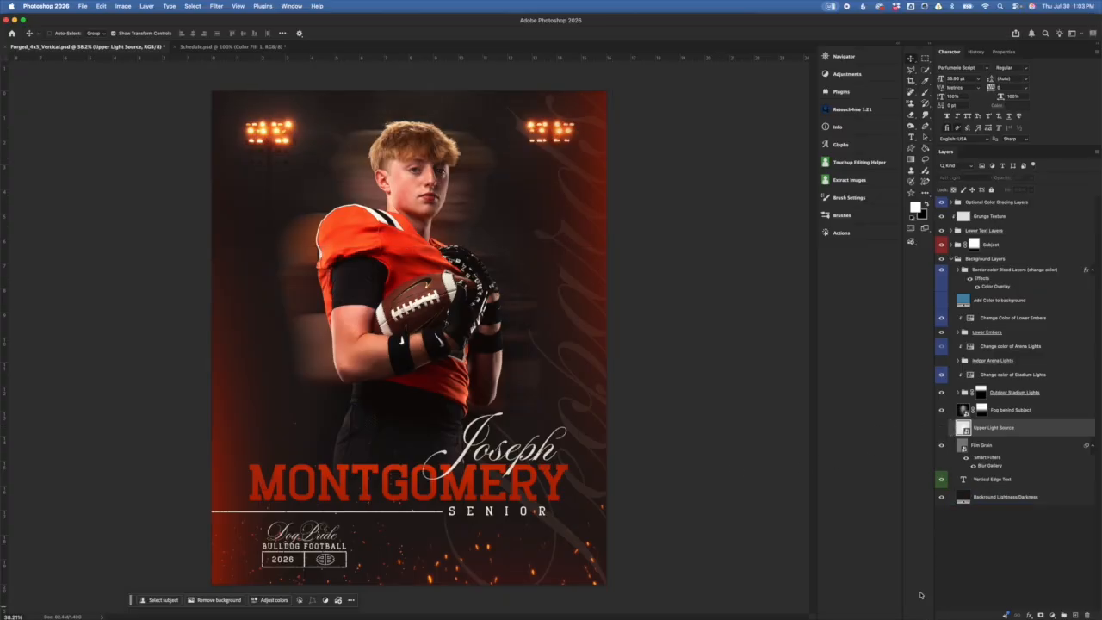
click(941, 428)
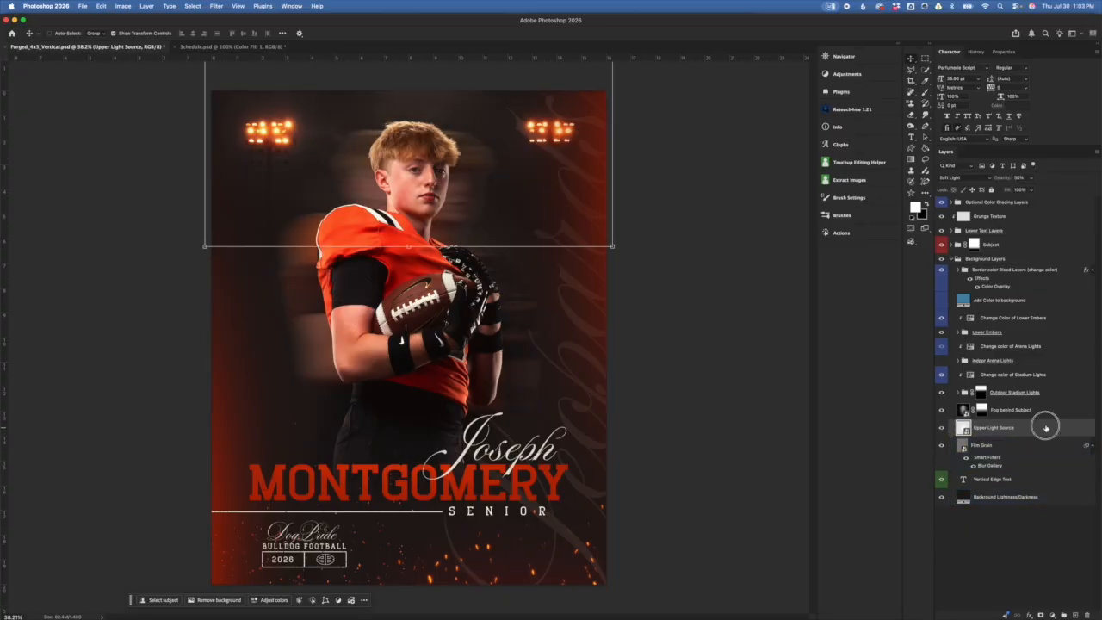
click(1044, 410)
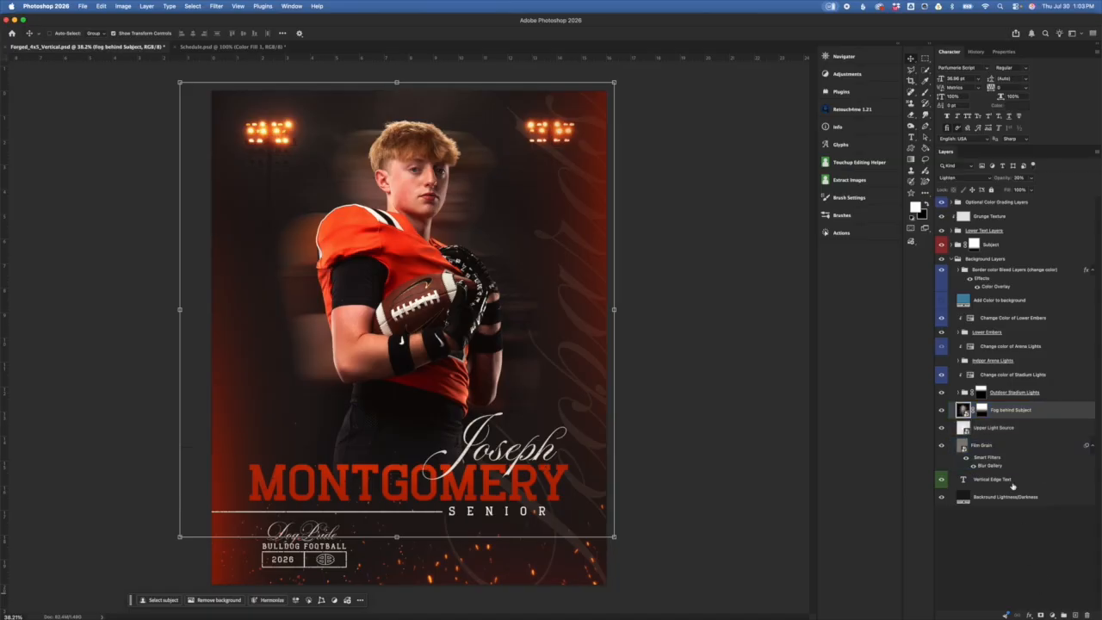
Step: Toggle Fog behind Subject off and on, then hide the Subject layer to reveal the fog
click(1063, 426)
click(940, 413)
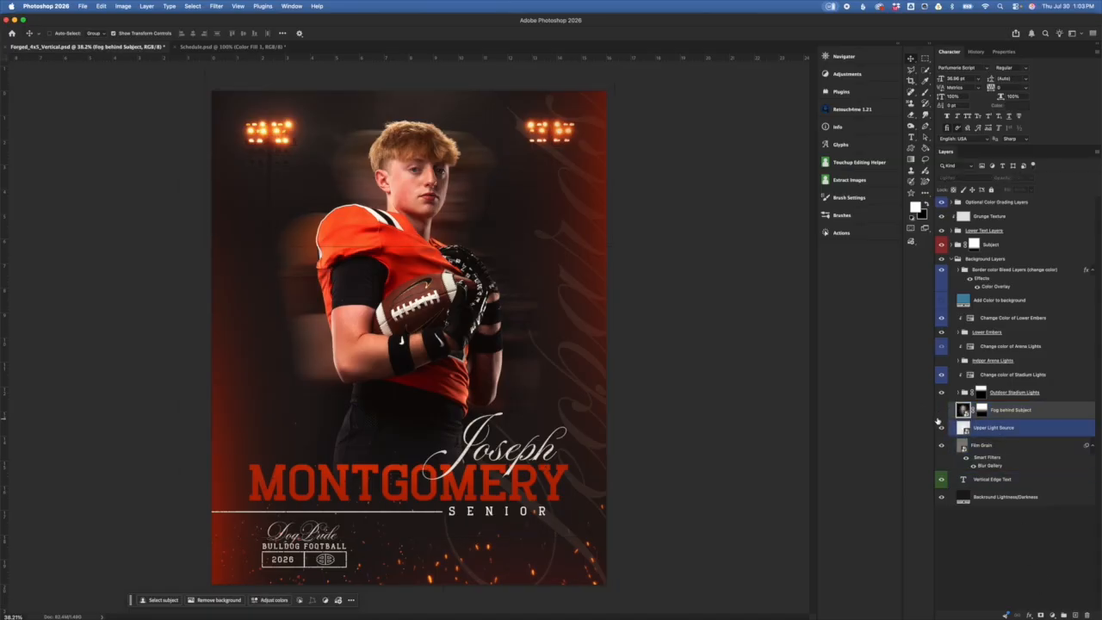
click(940, 412)
click(999, 375)
click(991, 245)
click(941, 244)
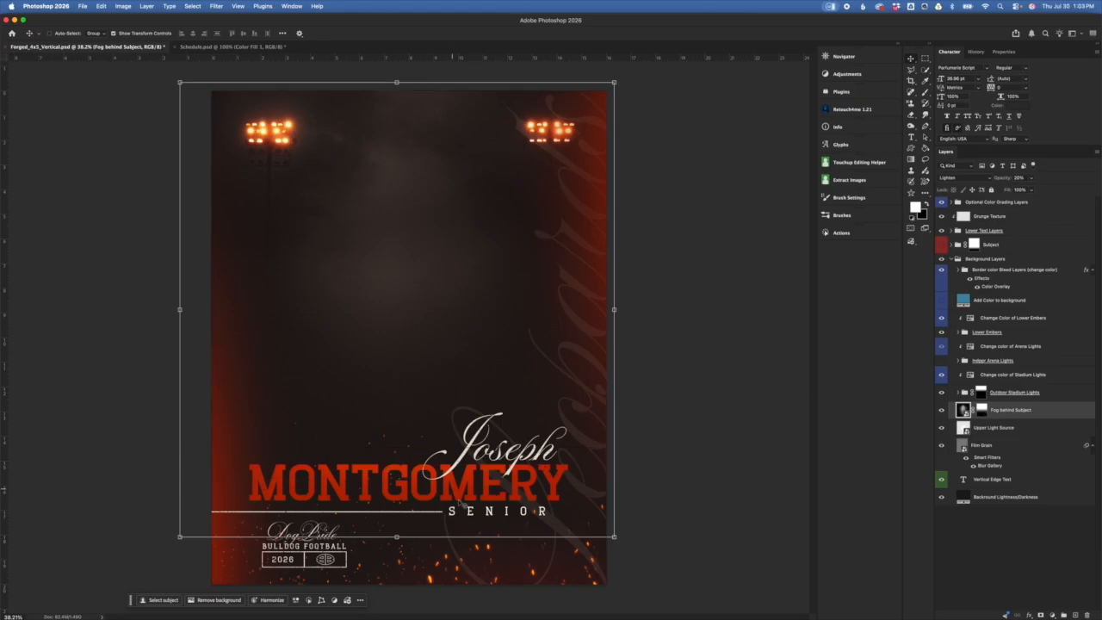
Step: Disable and re-enable the fog mask, cancel a trial resize, and show the player again
shift+click(981, 411)
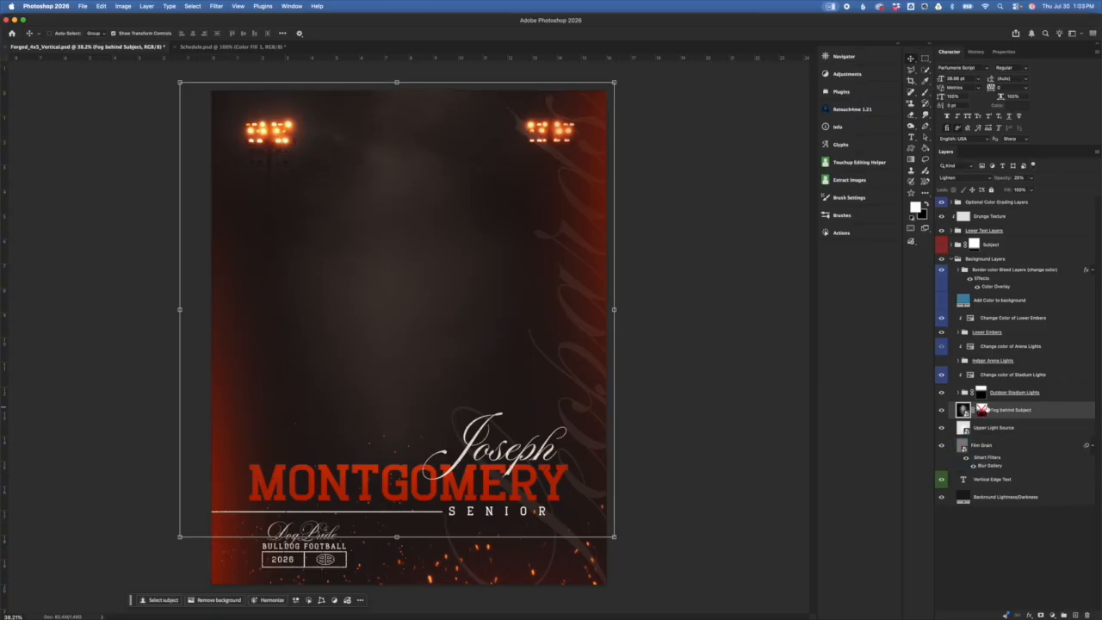
shift+click(981, 410)
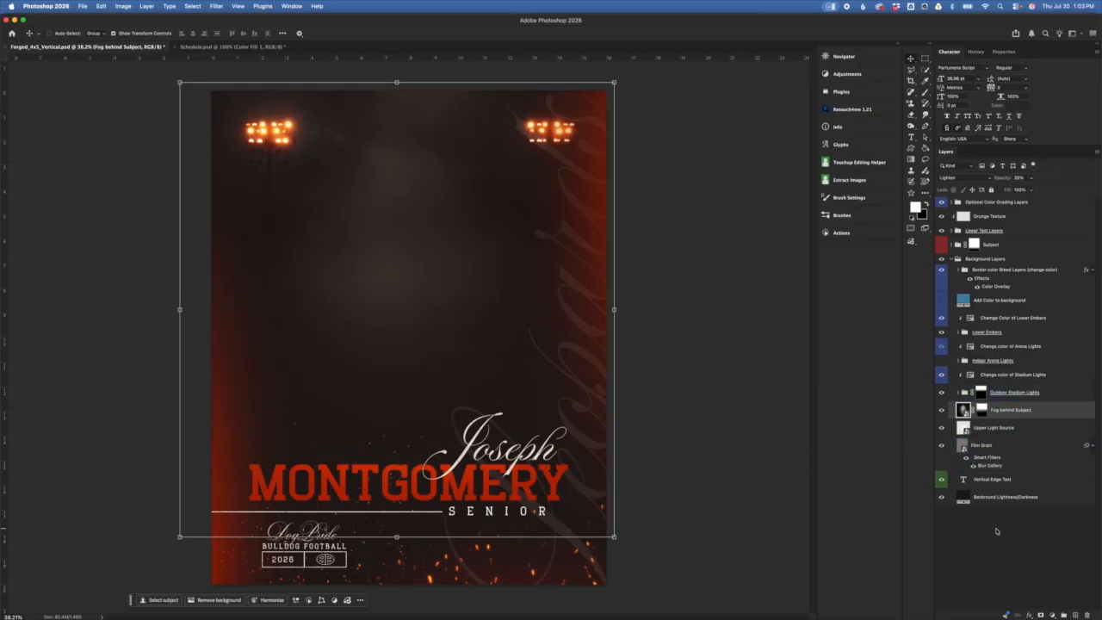
click(978, 426)
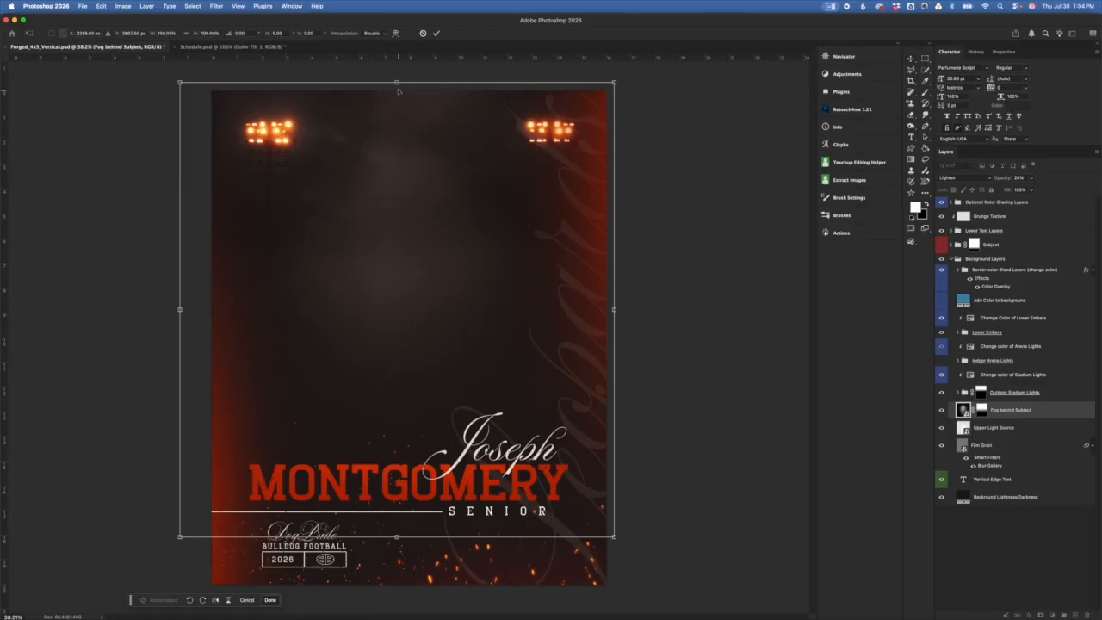
drag(396, 82, 396, 149)
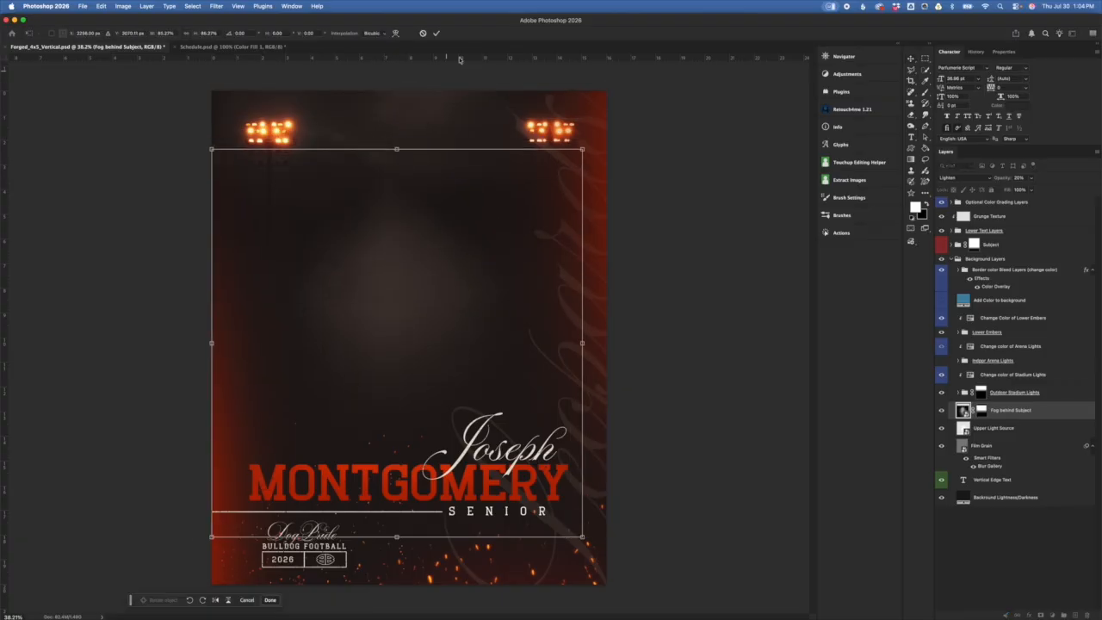
click(424, 33)
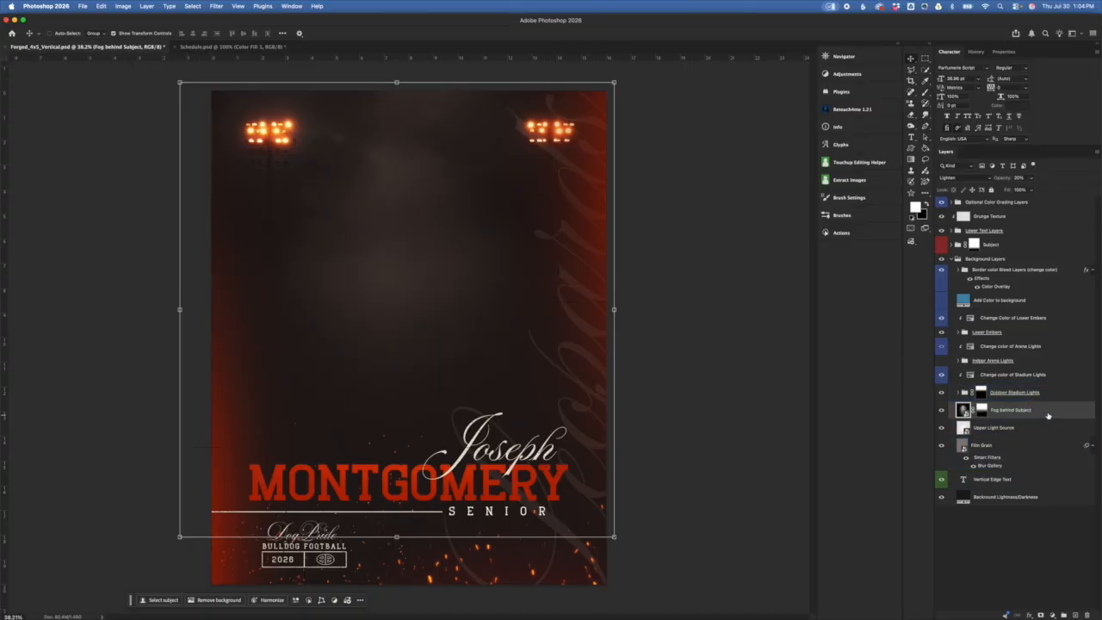
click(942, 245)
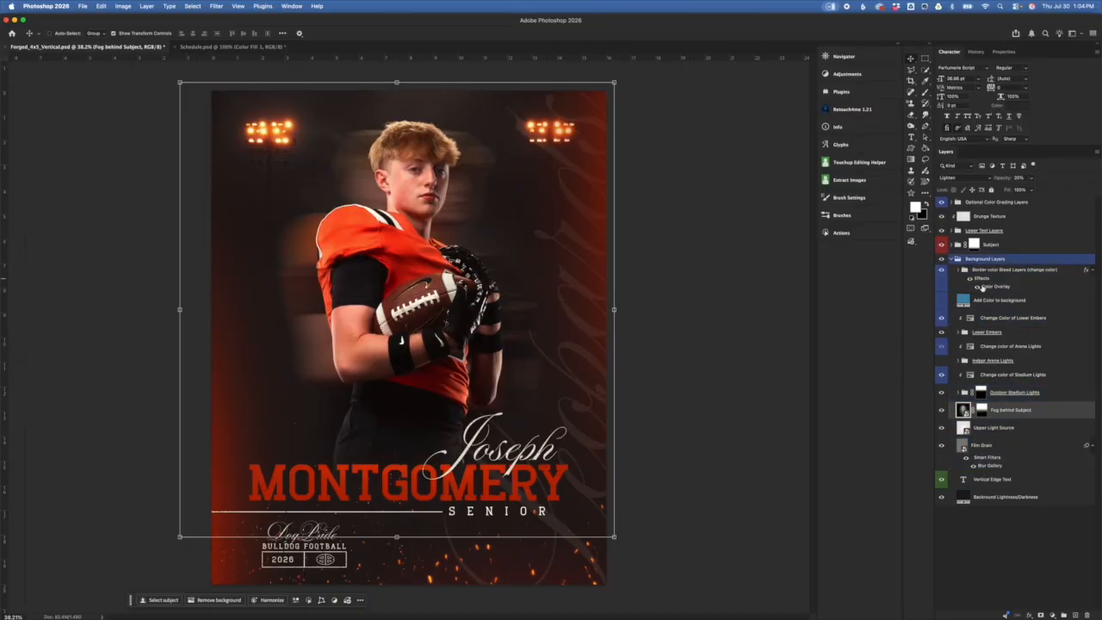
click(1066, 394)
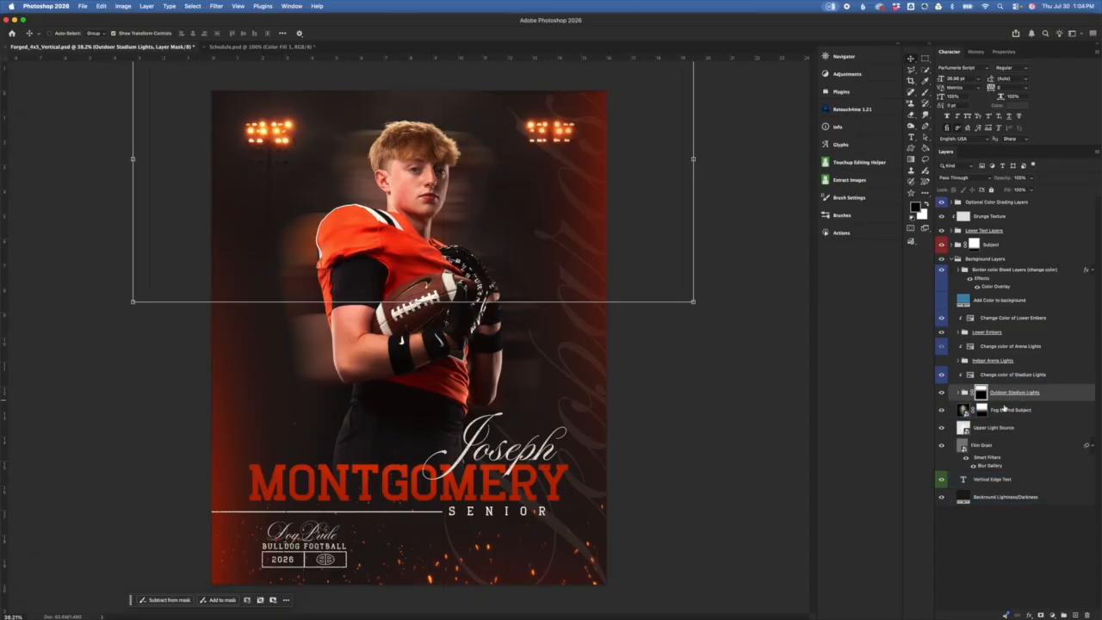
click(958, 393)
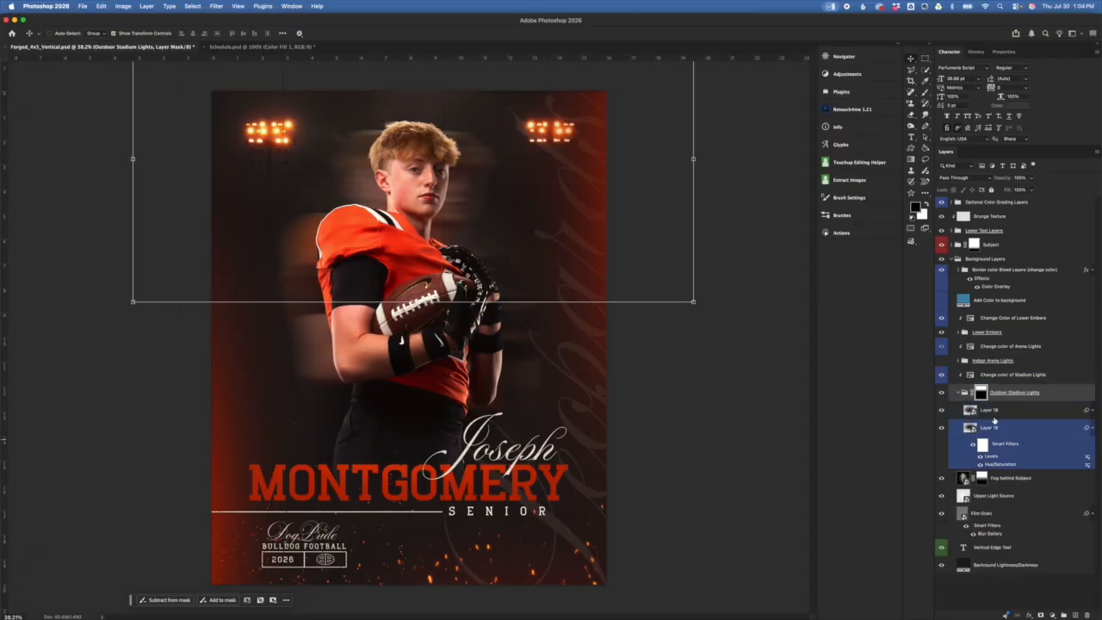
click(982, 410)
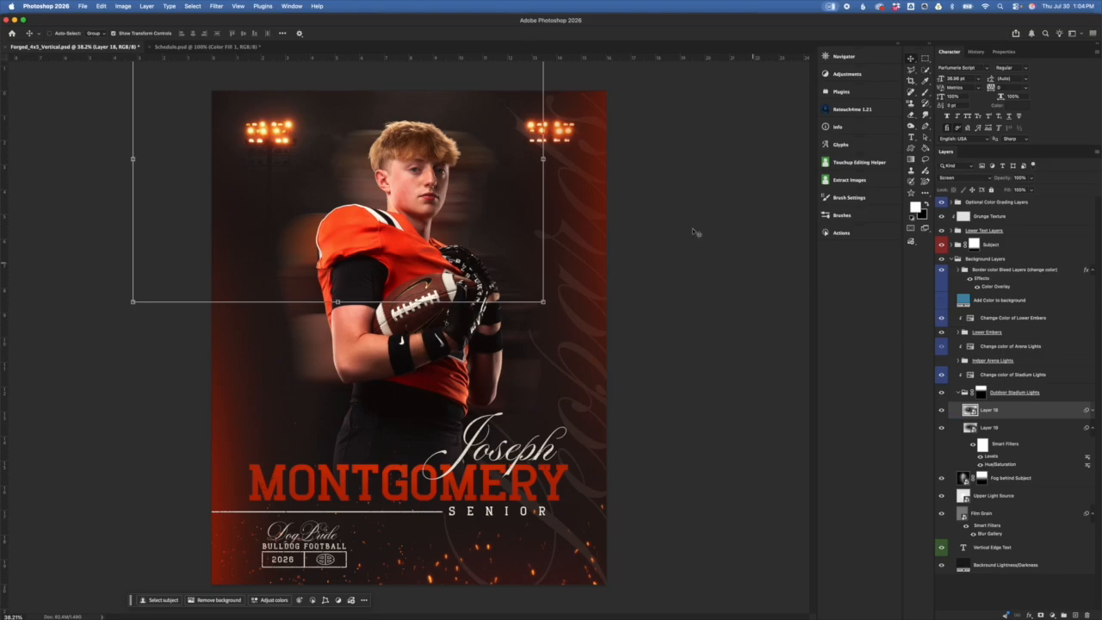
key(super+t)
drag(495, 223, 533, 272)
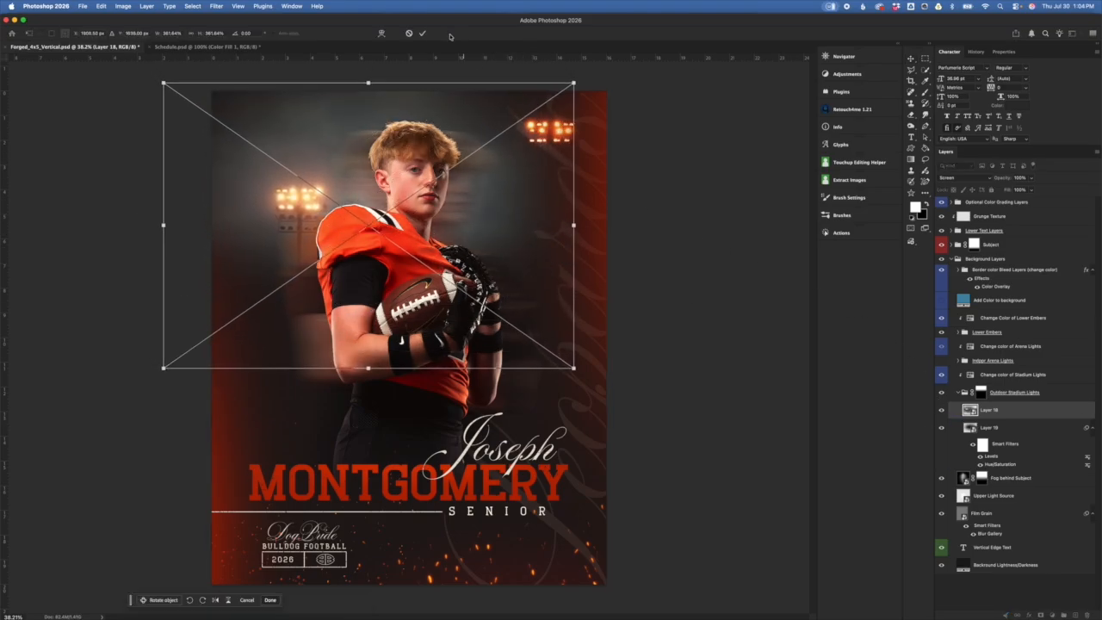
click(422, 35)
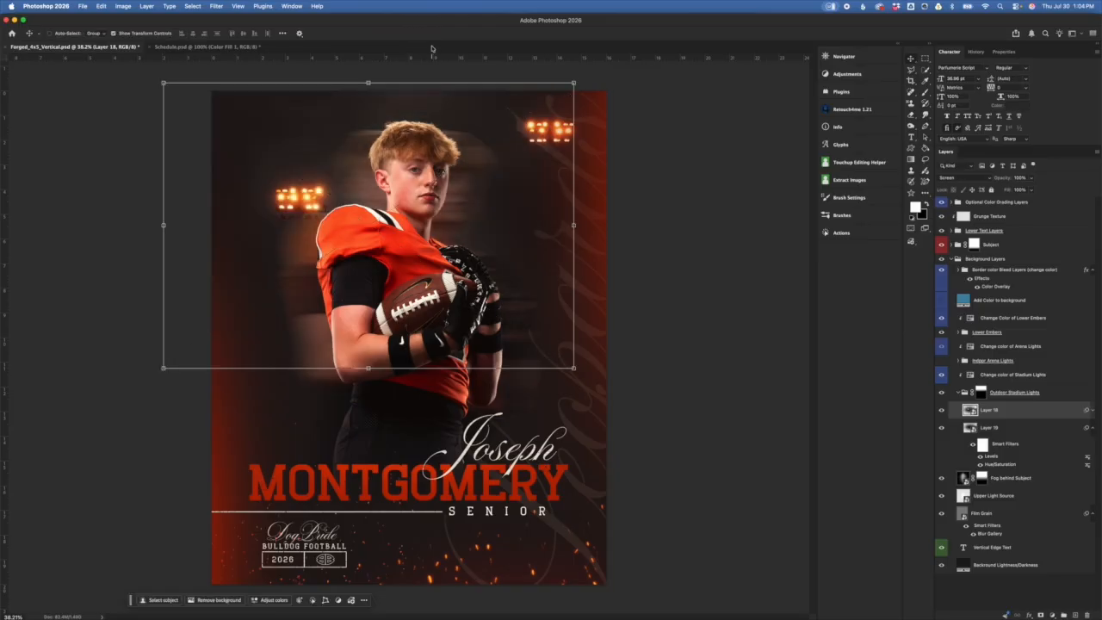
key(super+z)
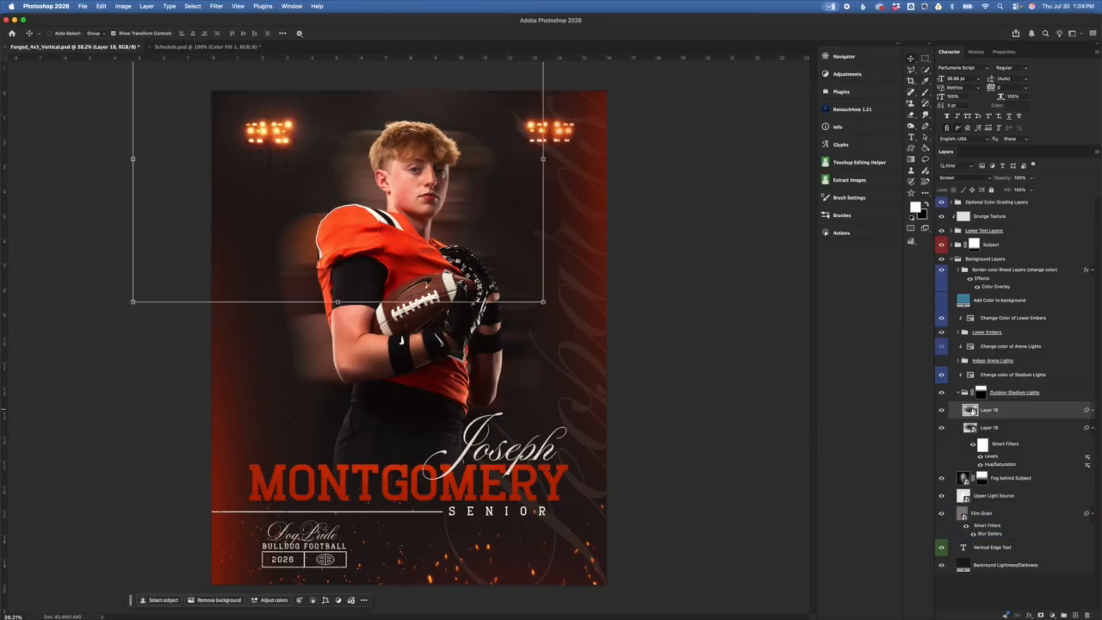
click(1021, 428)
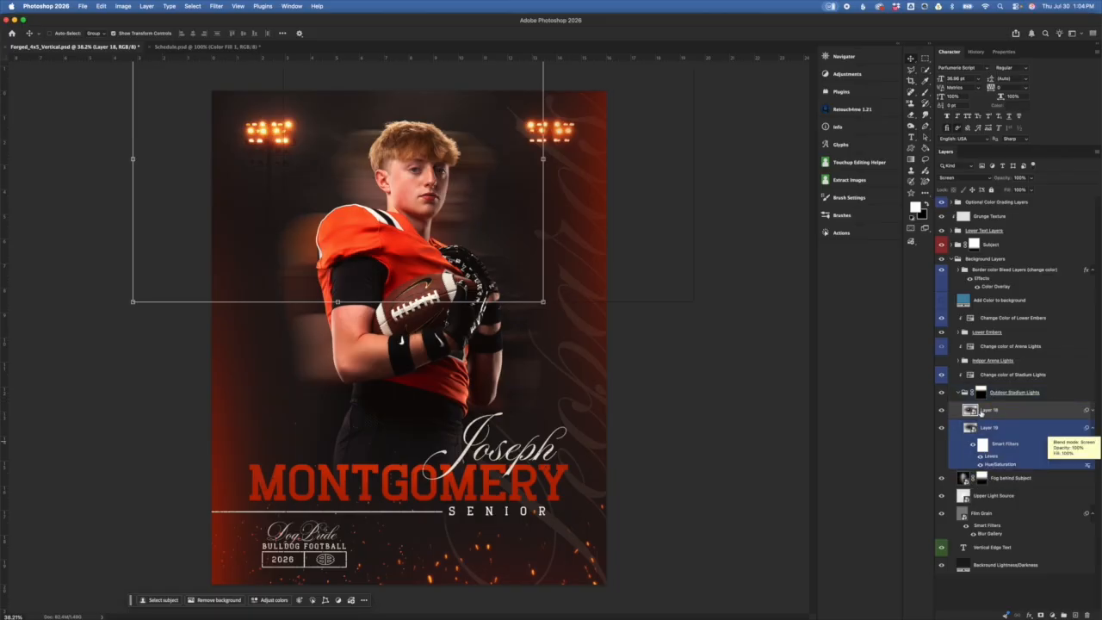
click(959, 394)
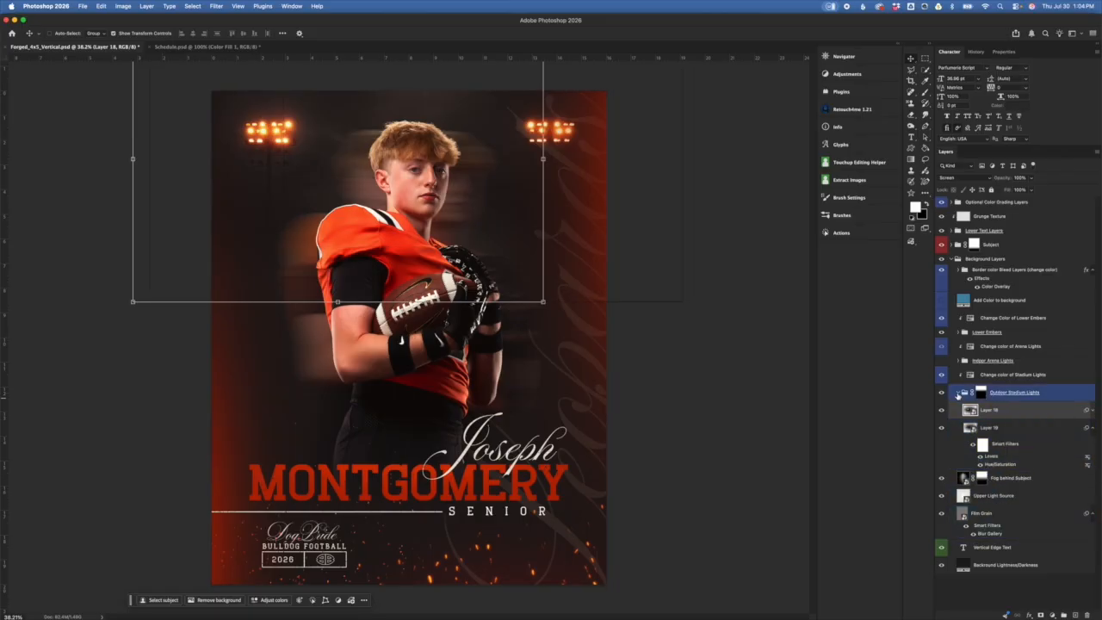
click(959, 392)
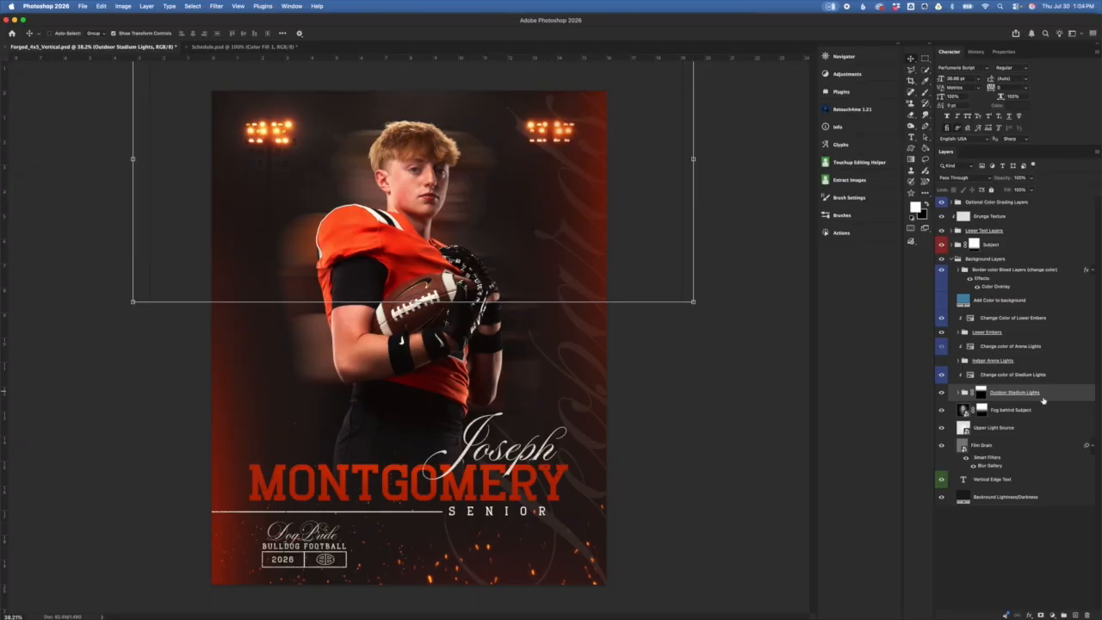
click(1013, 479)
Step: Try hue and saturation shifts on Change color of Stadium Lights, then undo them
click(1046, 376)
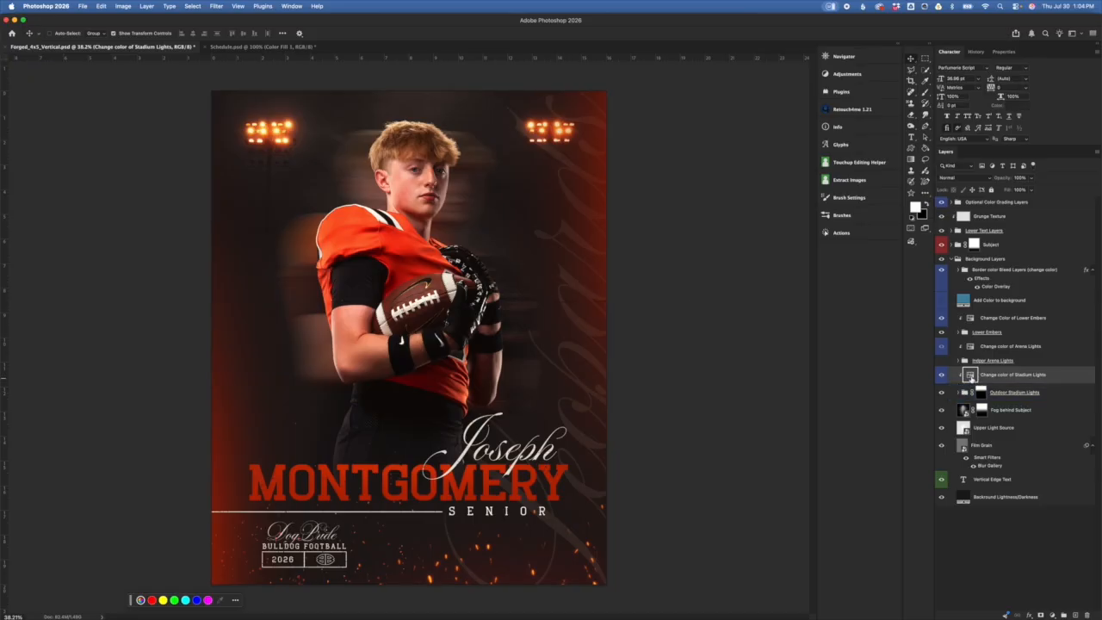
double_click(970, 377)
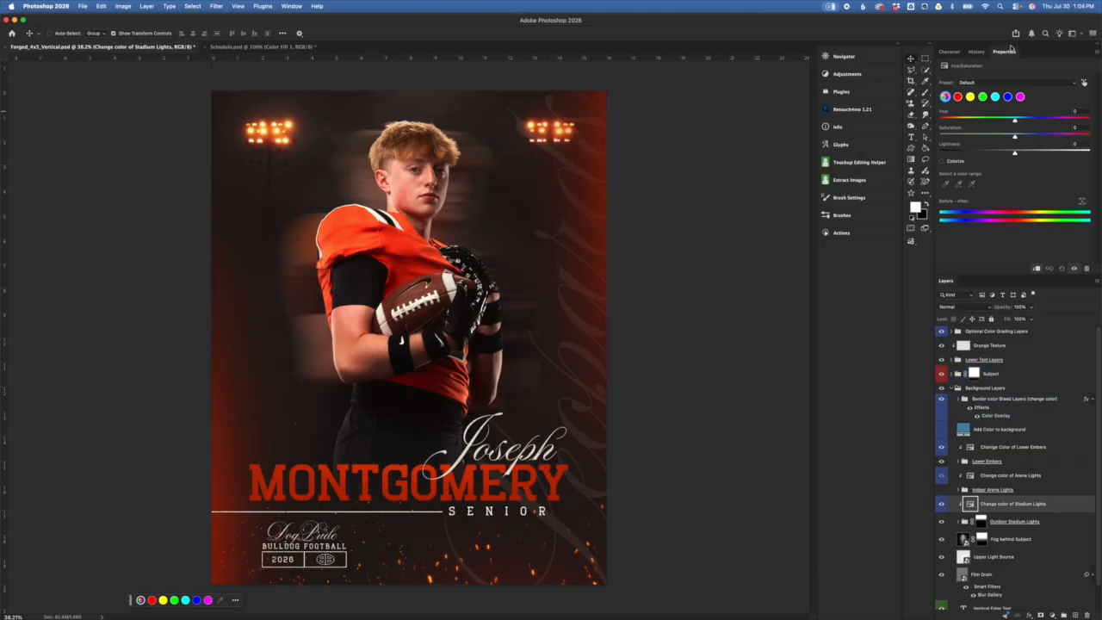
drag(1014, 121, 996, 120)
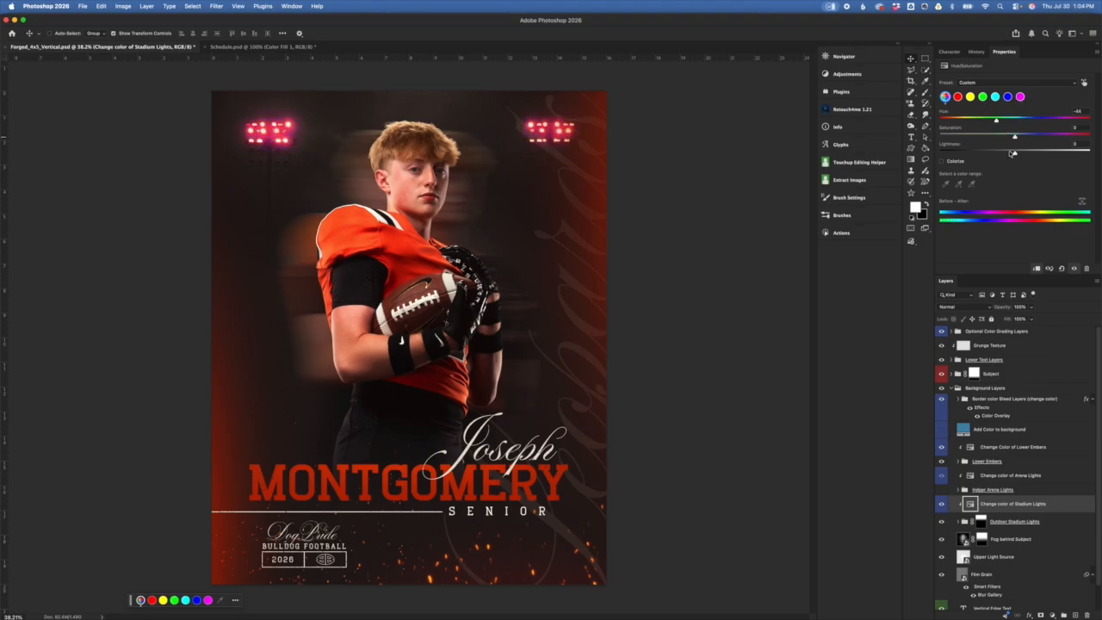
mouse_move(1015, 136)
mouse_down()
mouse_move(989, 138)
mouse_move(1039, 137)
mouse_move(1017, 138)
mouse_up()
key(super+z)
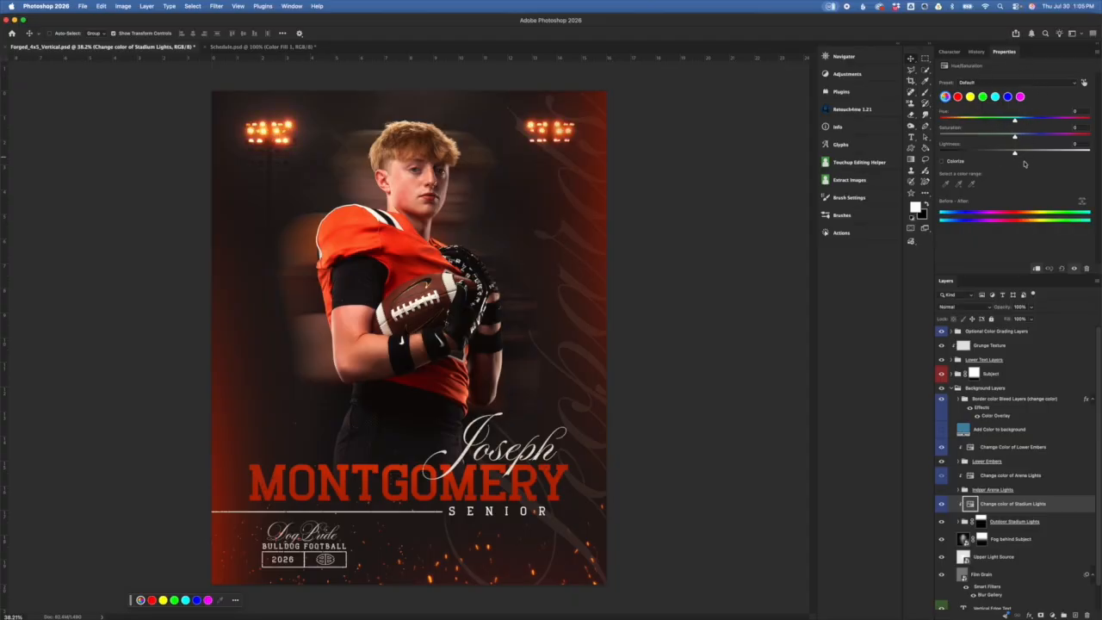
Step: Hide the Outdoor Stadium Lights group
click(1042, 520)
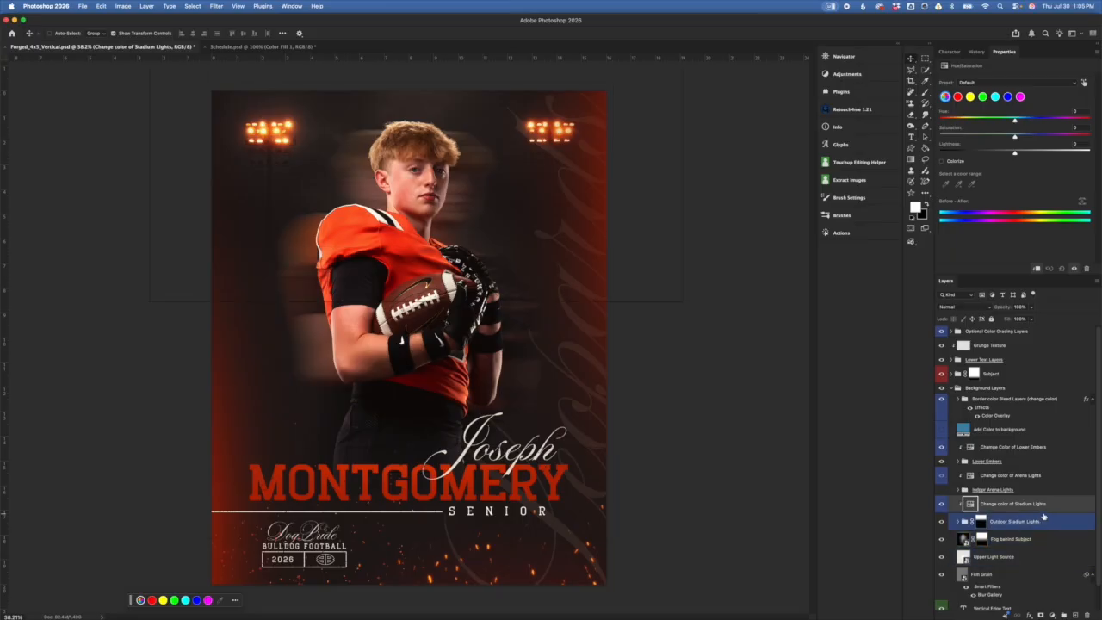
click(1056, 509)
click(964, 524)
click(941, 523)
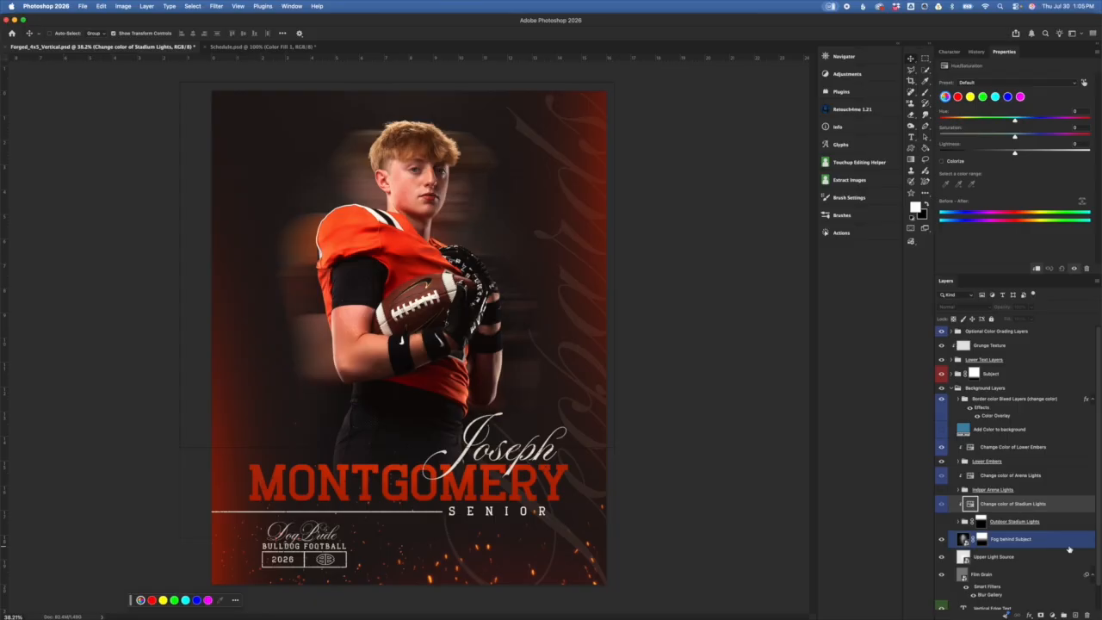
Step: Show Indoor Arena Lights, inspect its group, and view the Change color of Arena Lights settings
click(1000, 505)
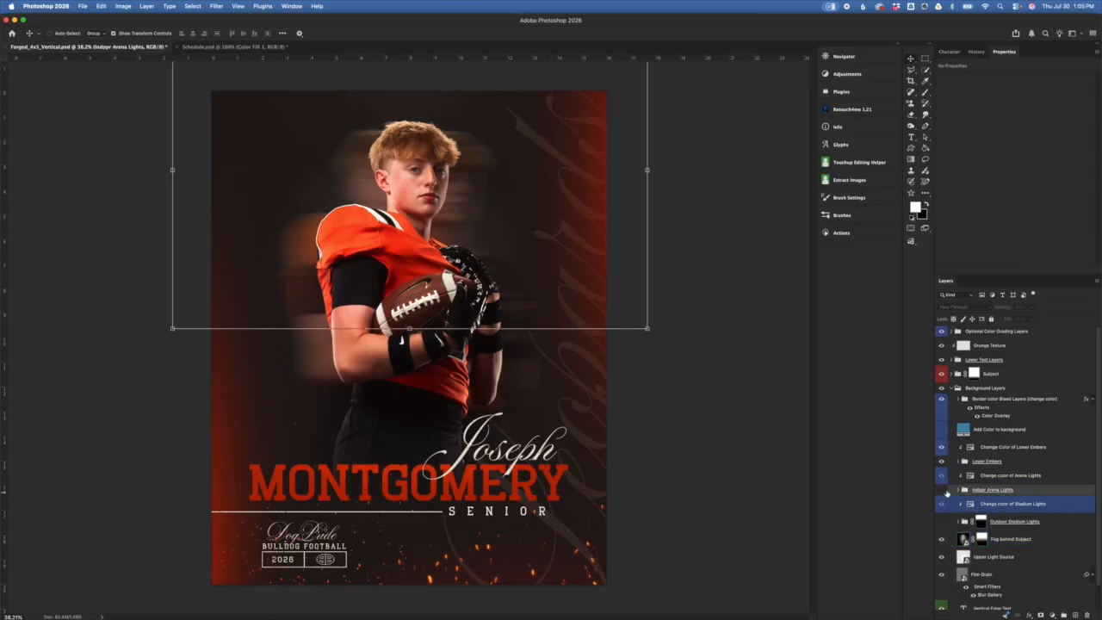
click(947, 491)
click(941, 489)
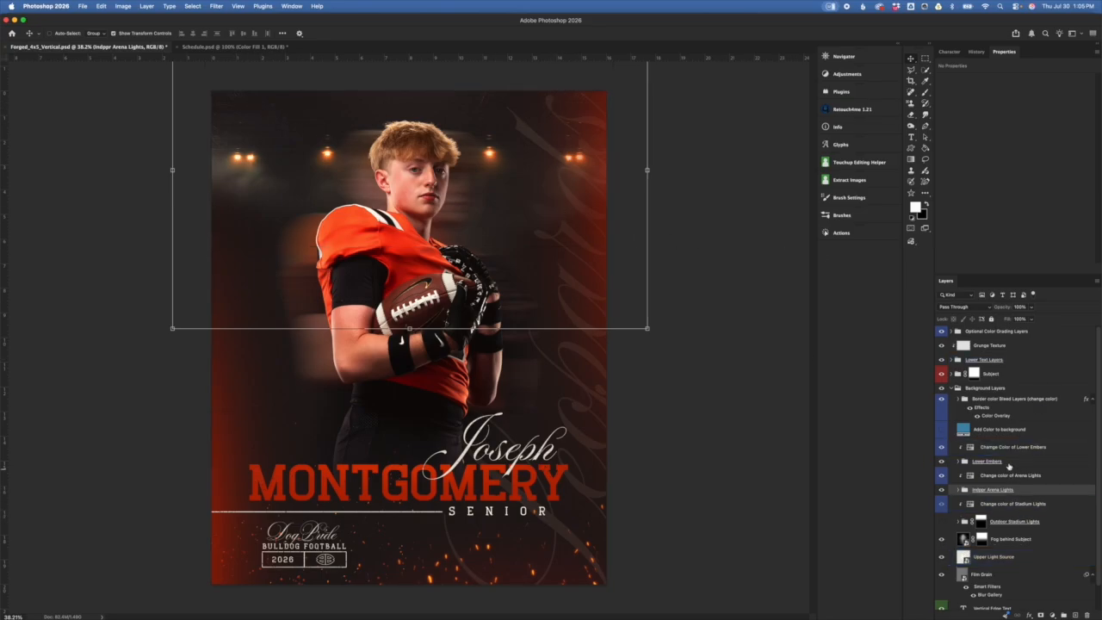
click(959, 490)
click(1036, 506)
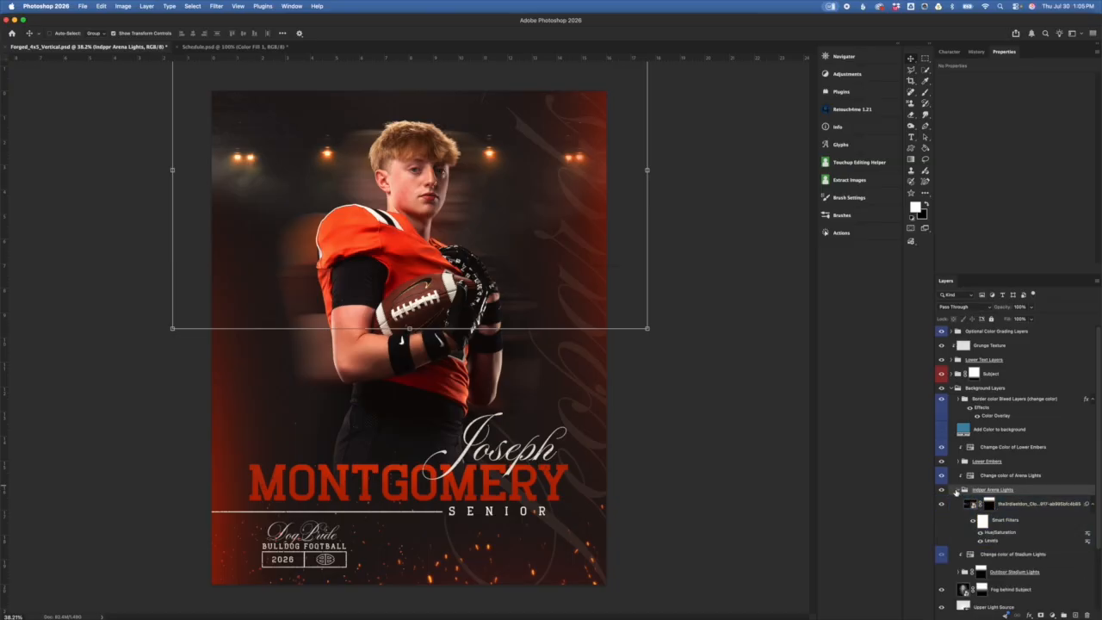
click(959, 490)
click(1004, 476)
click(970, 476)
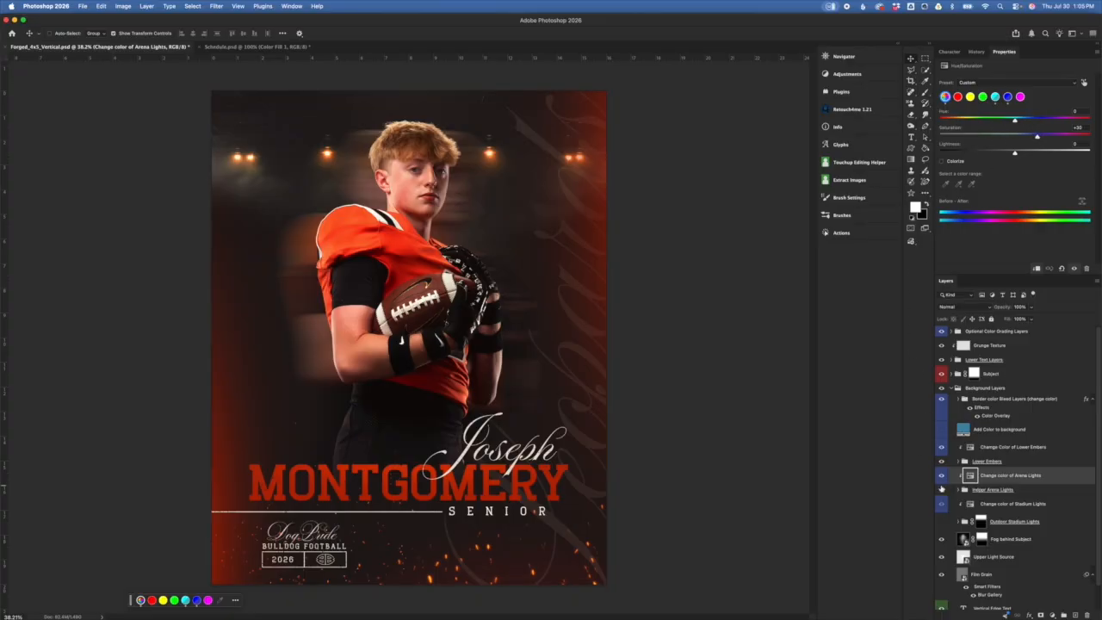
Step: Turn on the arena lights colour adjustment, hide Indoor Arena Lights, and show Outdoor Stadium Lights
click(948, 507)
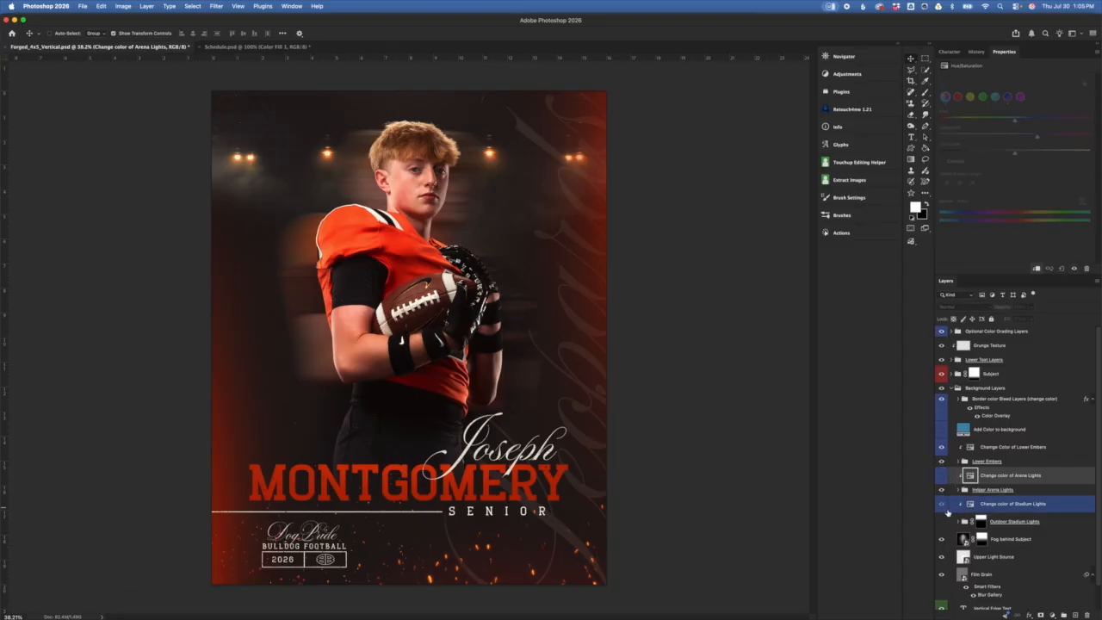
click(942, 476)
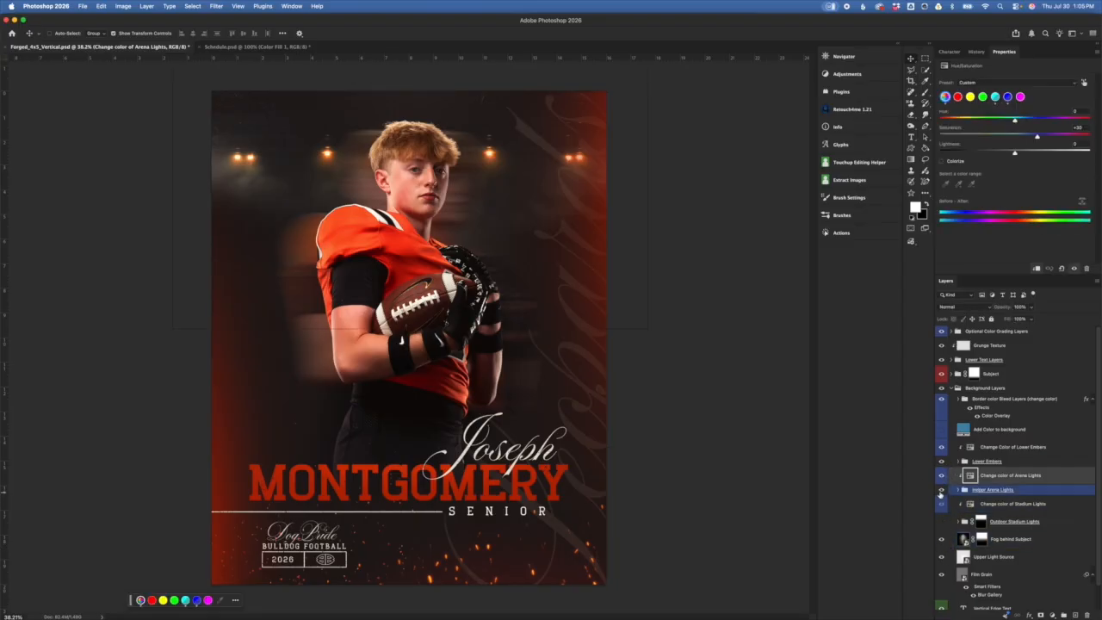
click(942, 489)
click(941, 521)
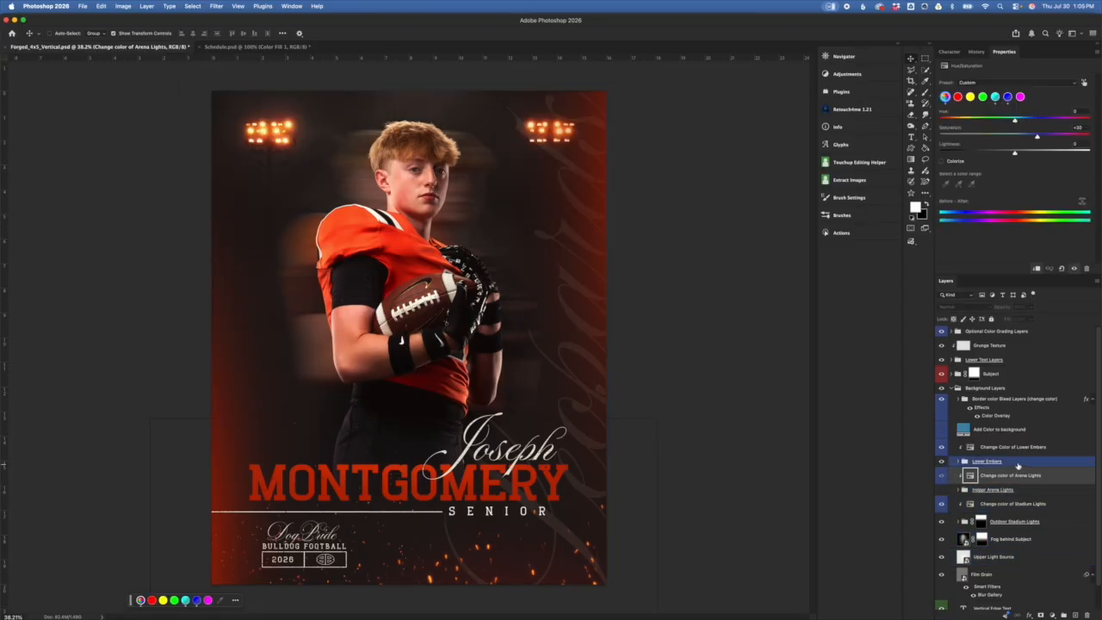
Step: Expand Lower Embers and keep the top Embers layer on Screen blend mode
click(1018, 465)
click(1010, 476)
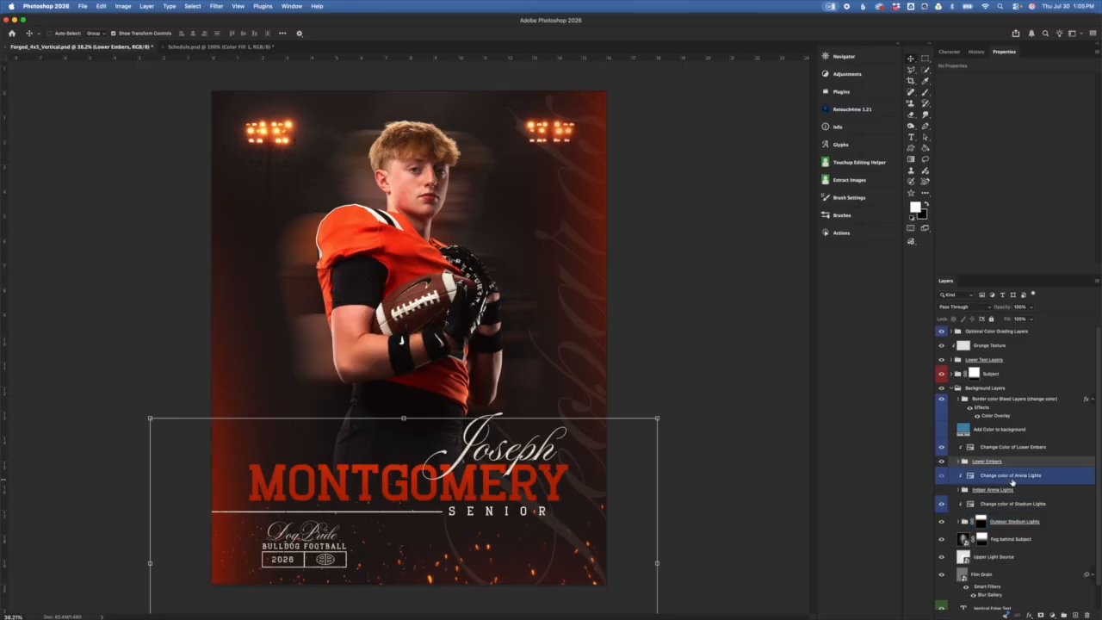
click(959, 461)
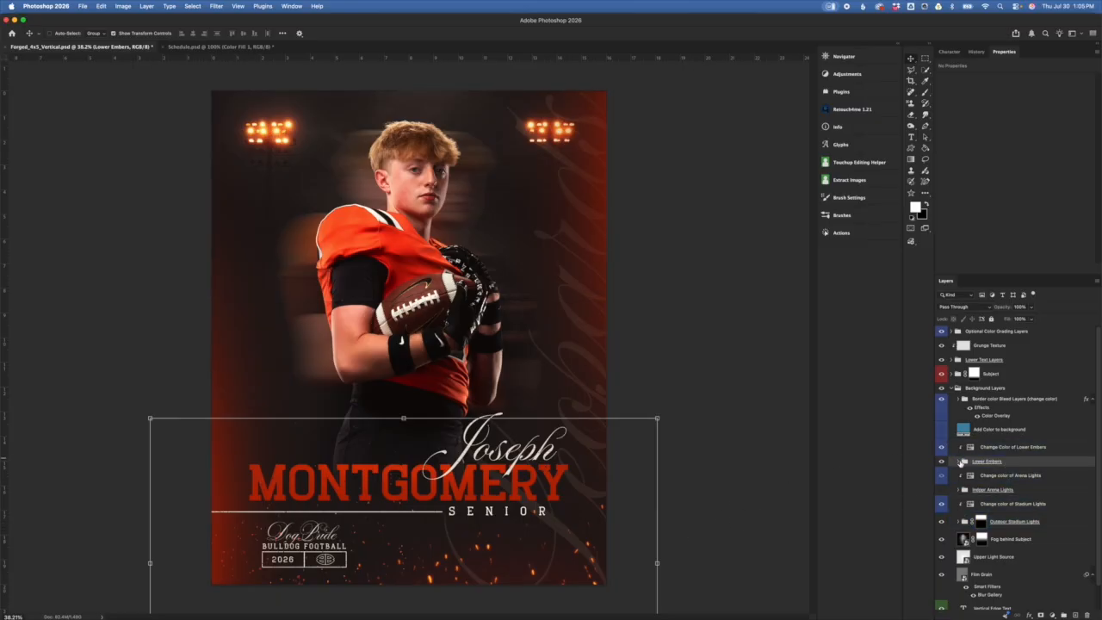
click(973, 479)
click(999, 477)
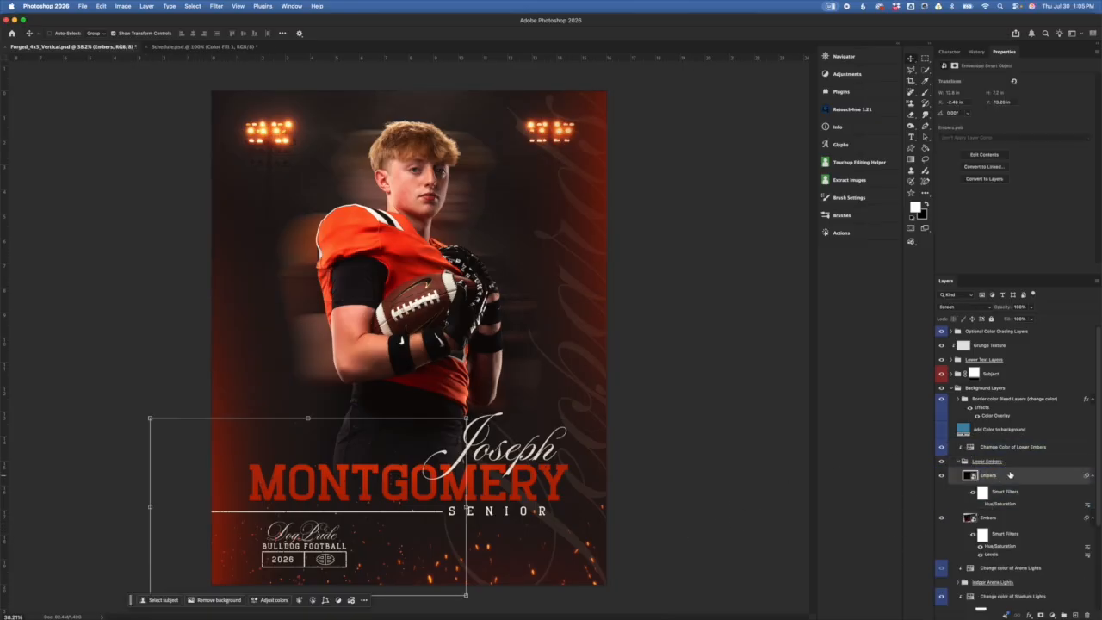
click(971, 309)
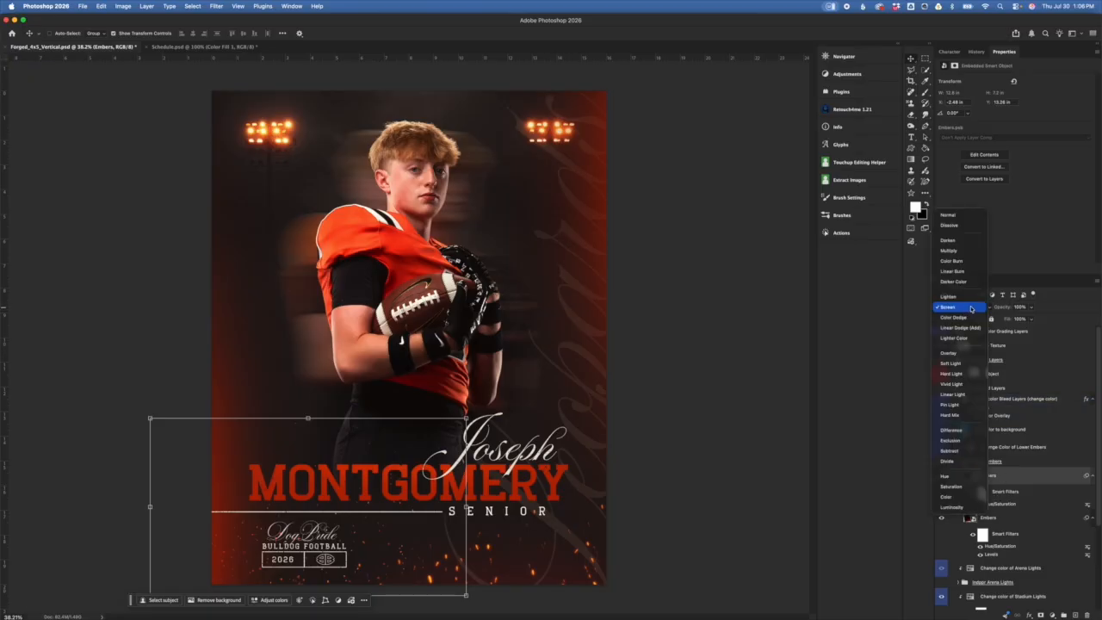
click(970, 308)
Step: Try Lighten on the lower Embers layer, then set it back to Screen
click(1013, 522)
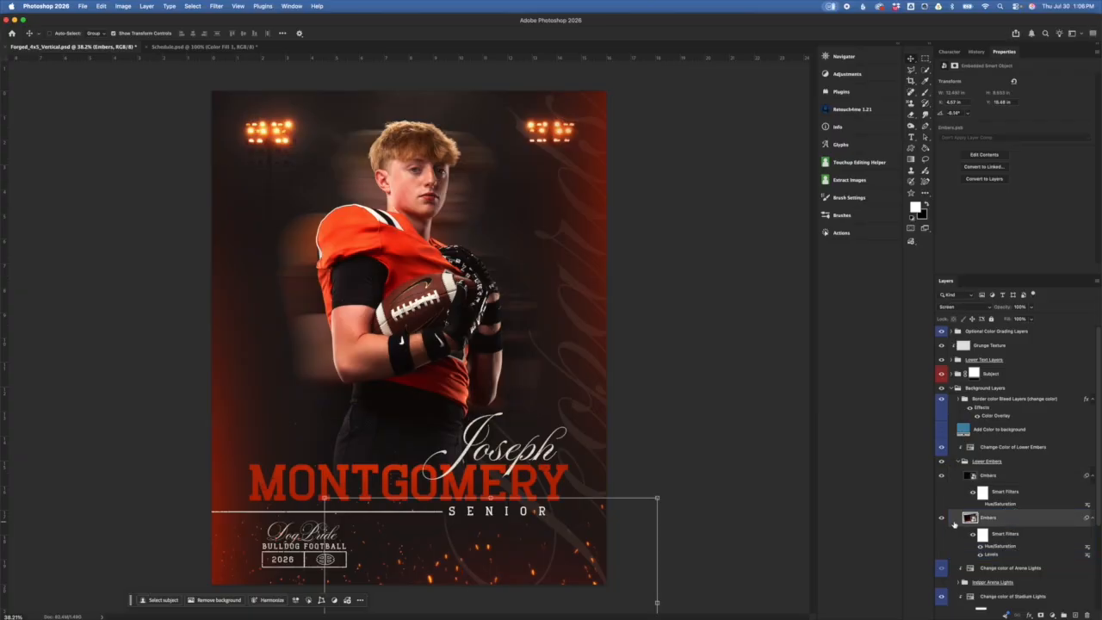
click(973, 309)
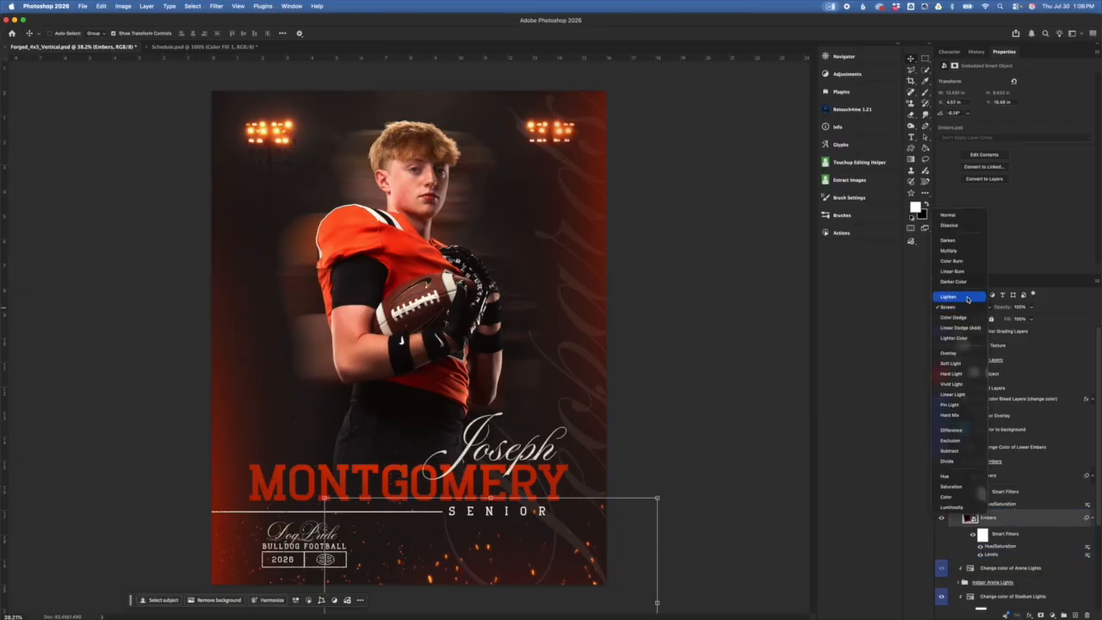
click(968, 299)
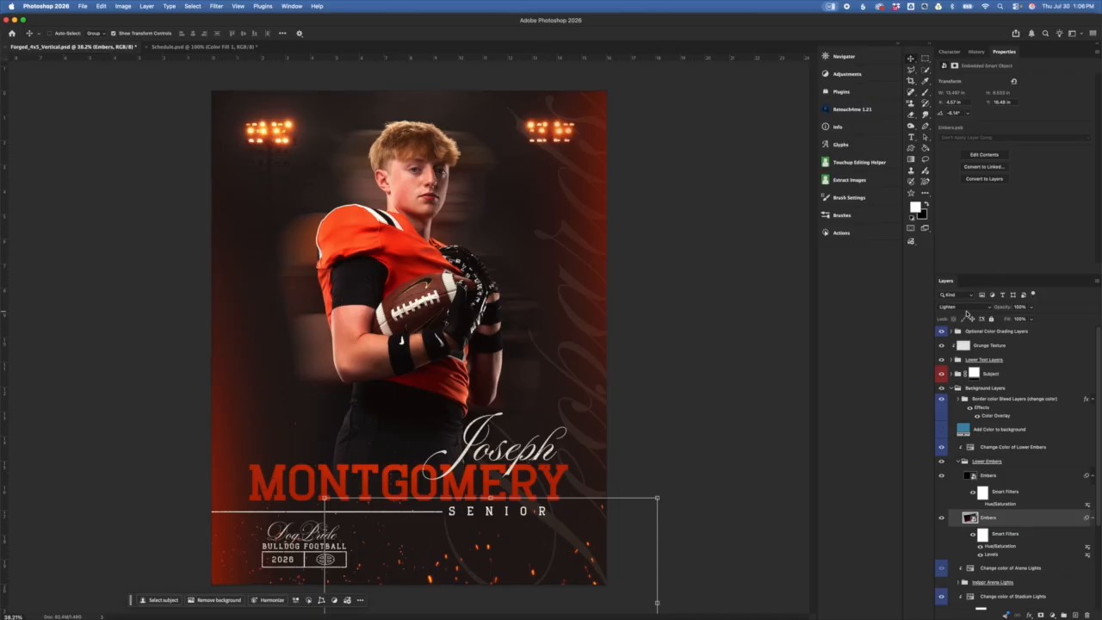
click(967, 310)
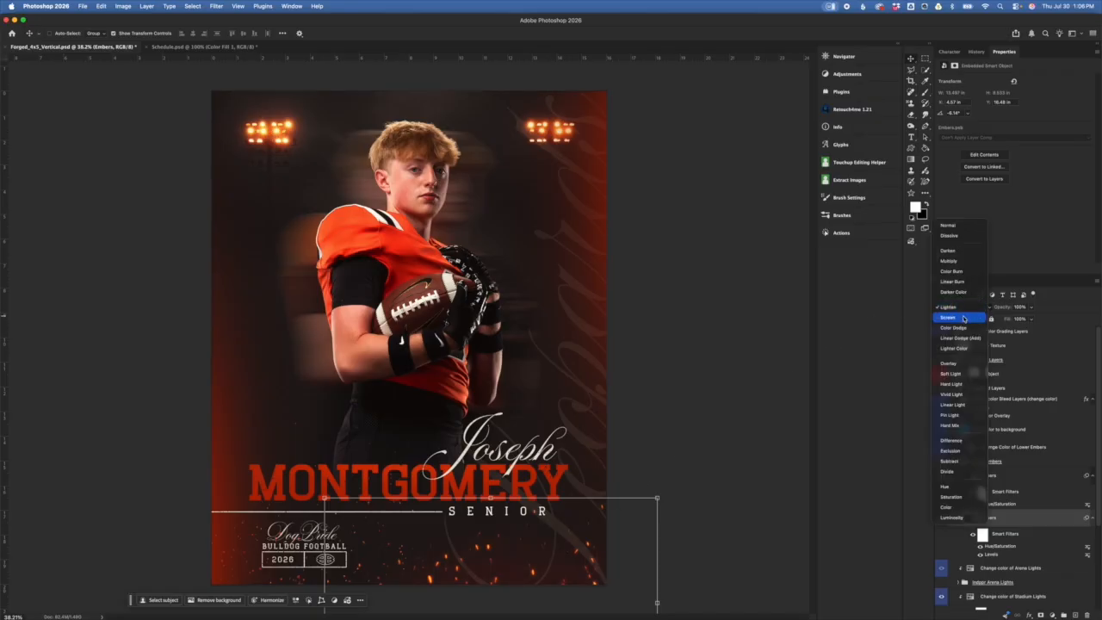
click(963, 317)
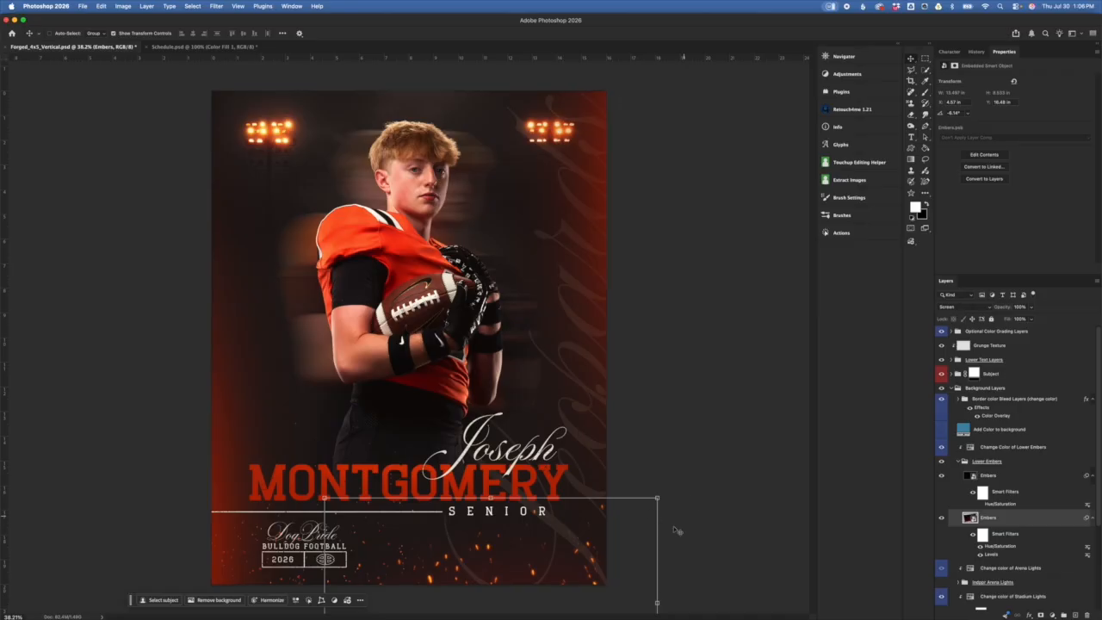
Step: Undo a slight upward nudge of the embers, collapse Lower Embers, and select its Hue/Saturation adjustment
click(663, 499)
drag(614, 553, 619, 529)
key(super+z)
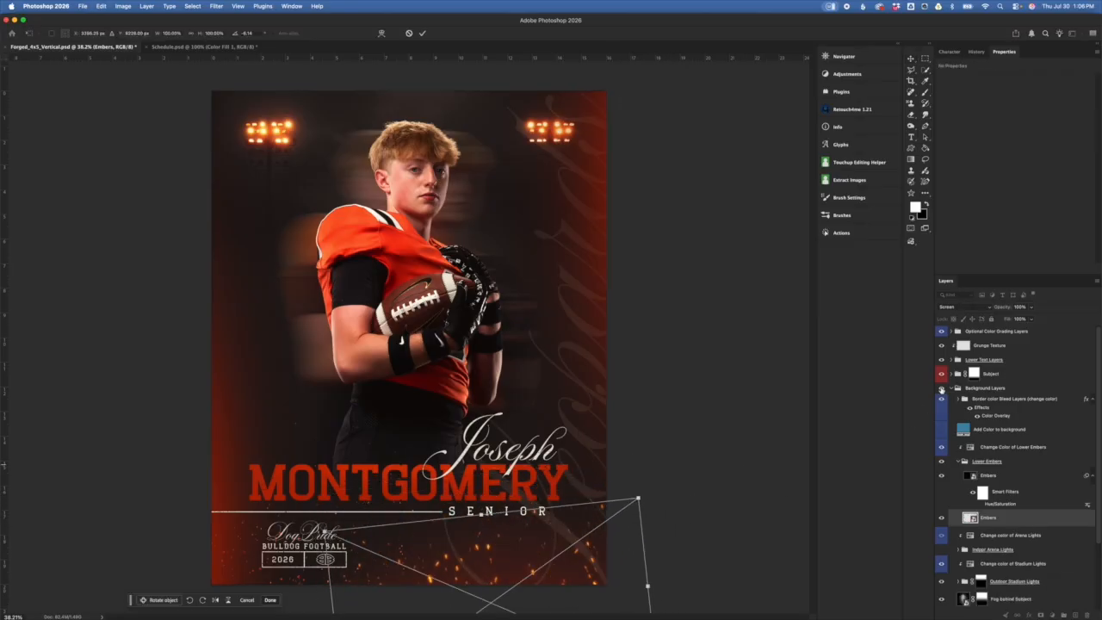
click(1013, 478)
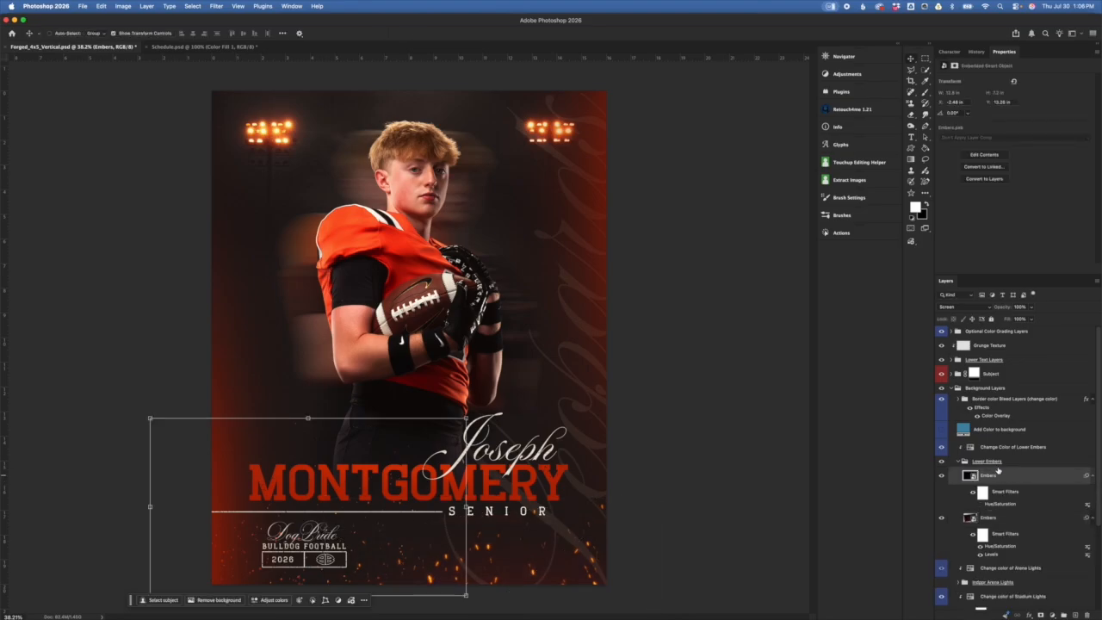
click(957, 464)
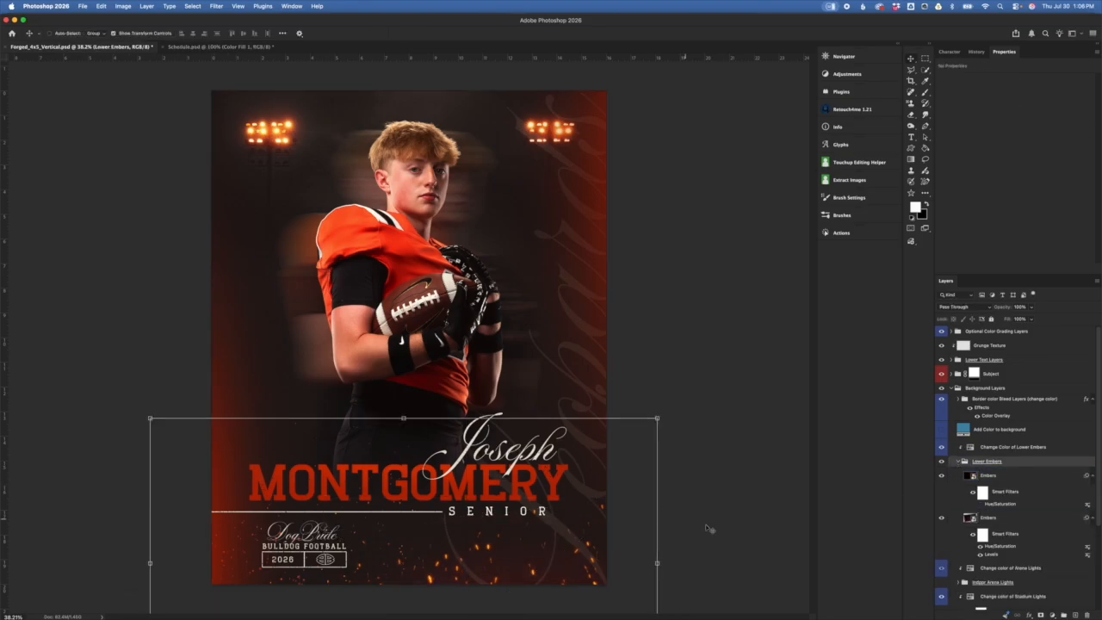
click(958, 462)
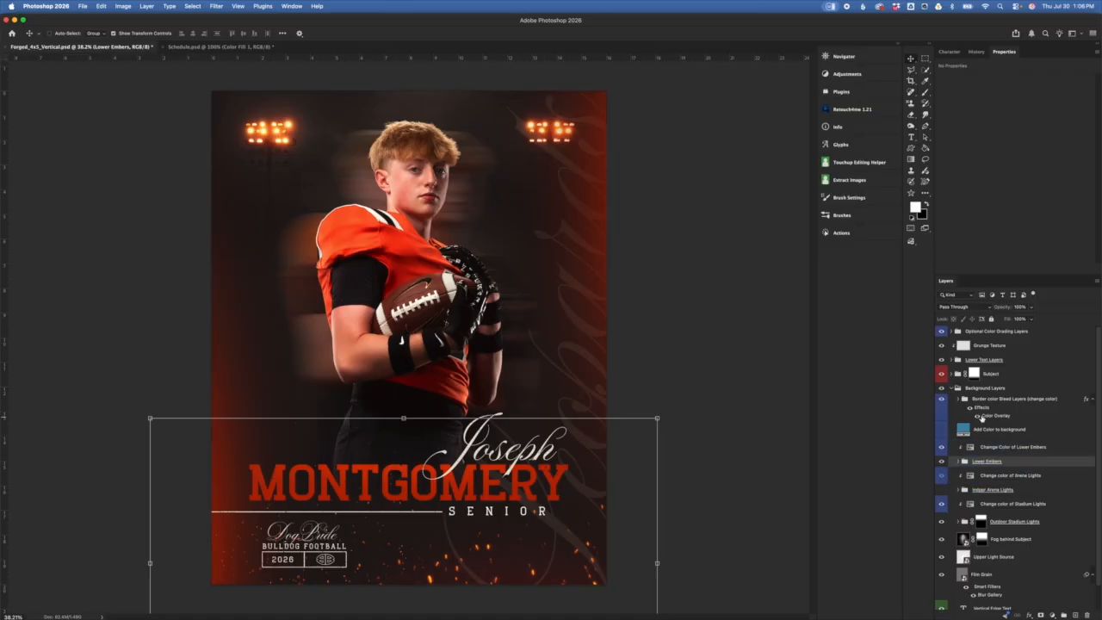
click(1006, 449)
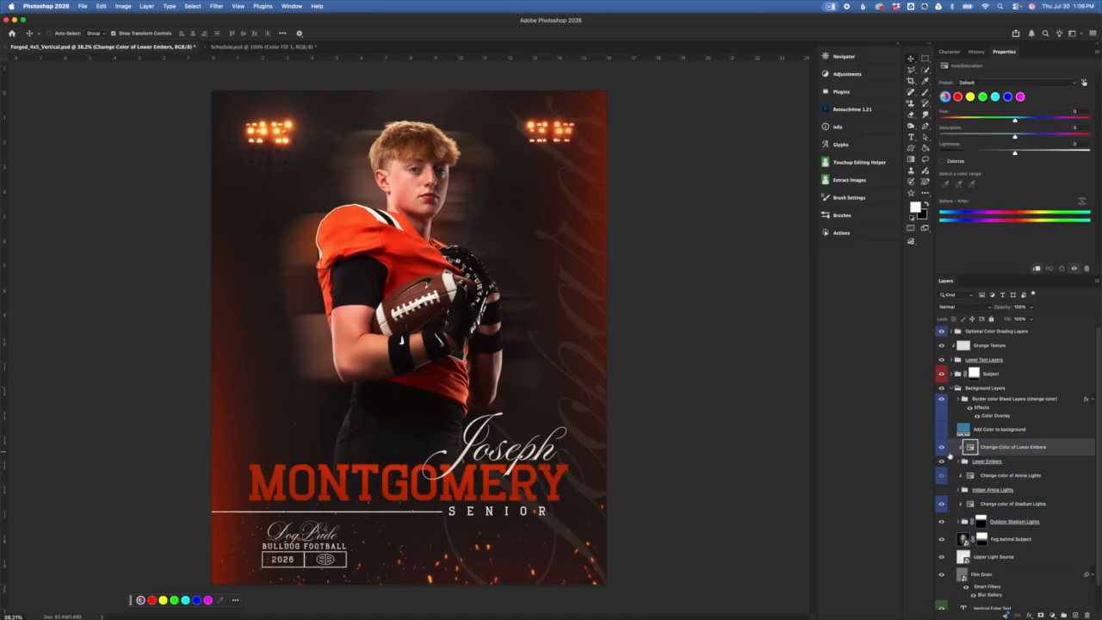
click(983, 463)
mouse_move(1015, 123)
mouse_down()
mouse_move(972, 123)
mouse_move(1034, 123)
mouse_up()
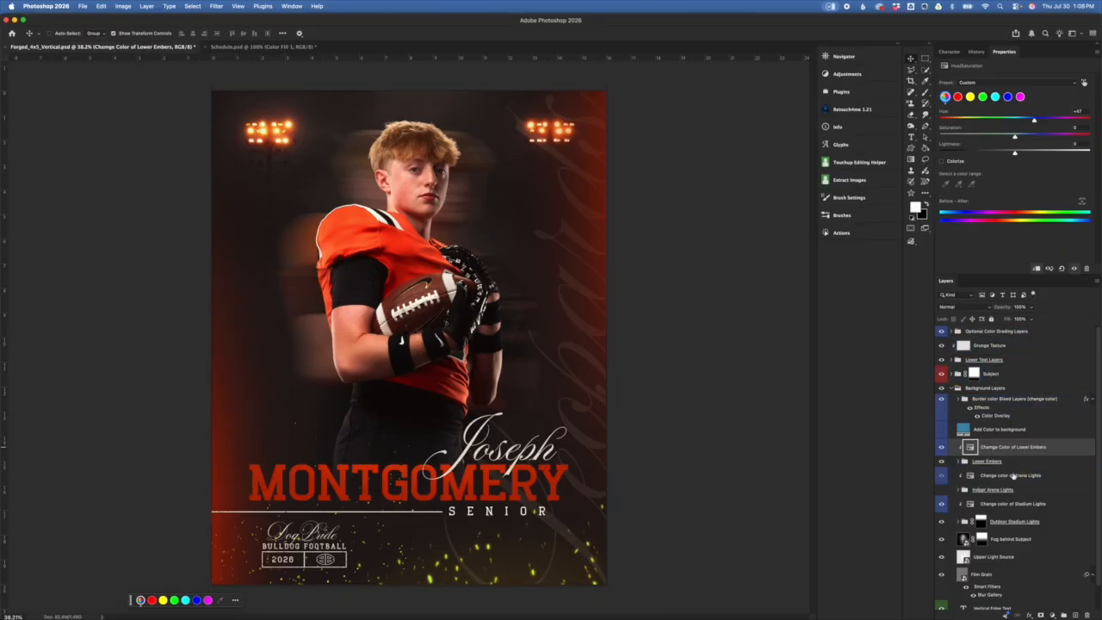
click(959, 463)
click(958, 463)
click(988, 517)
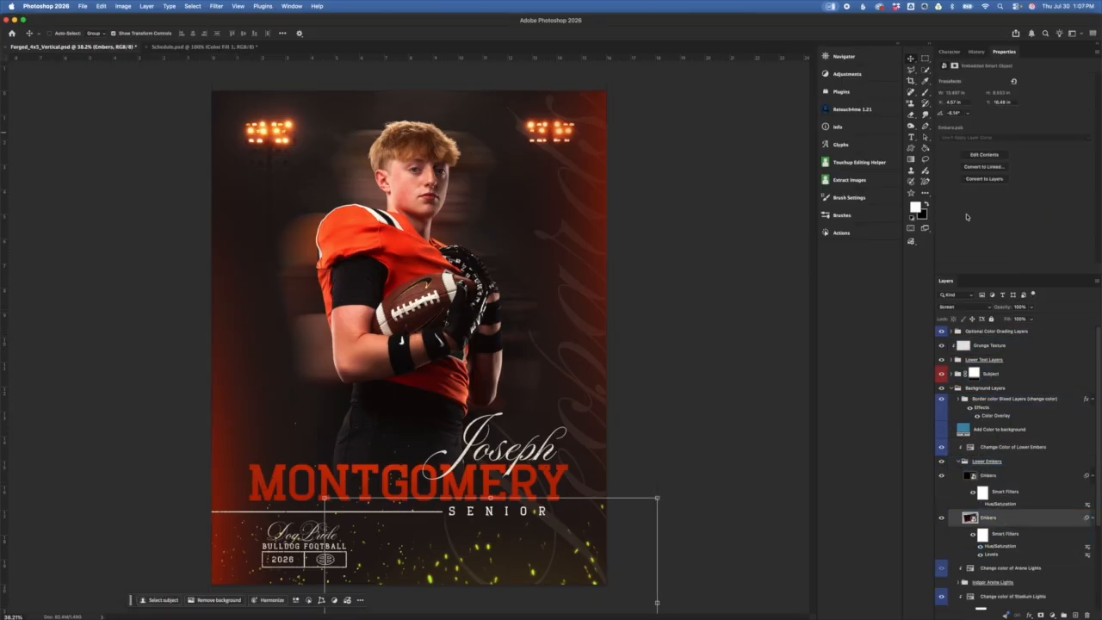
click(964, 307)
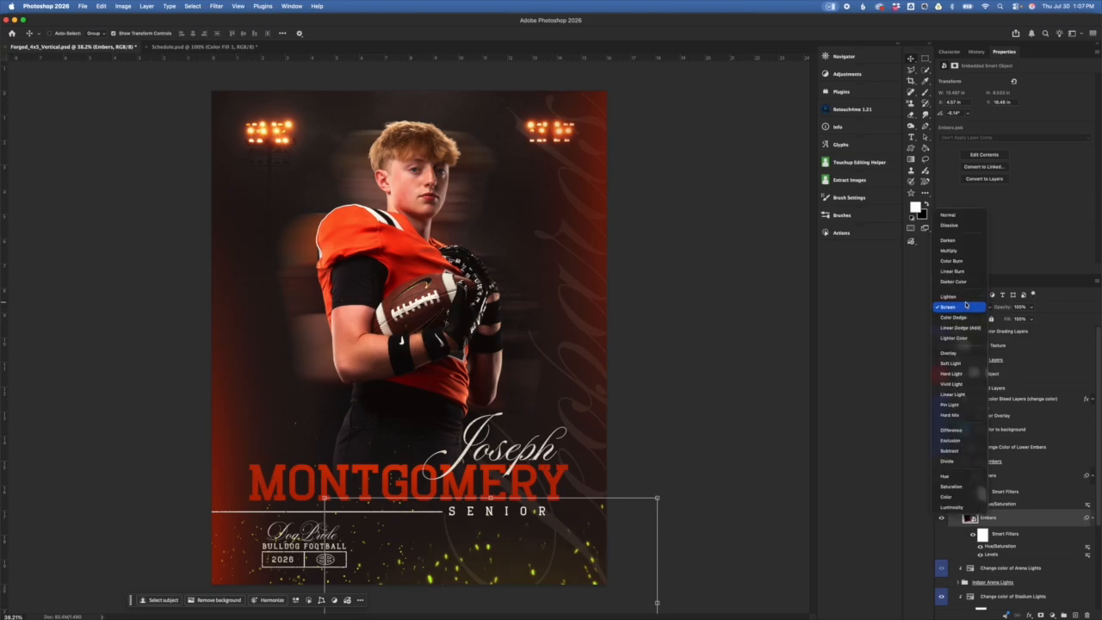
click(960, 296)
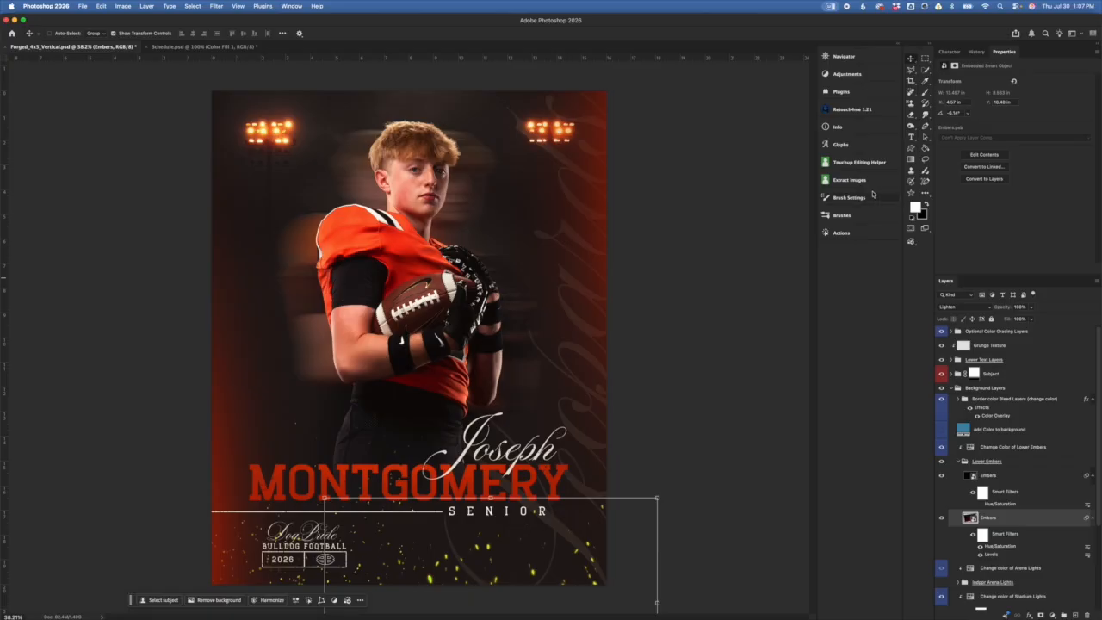
key(super+z)
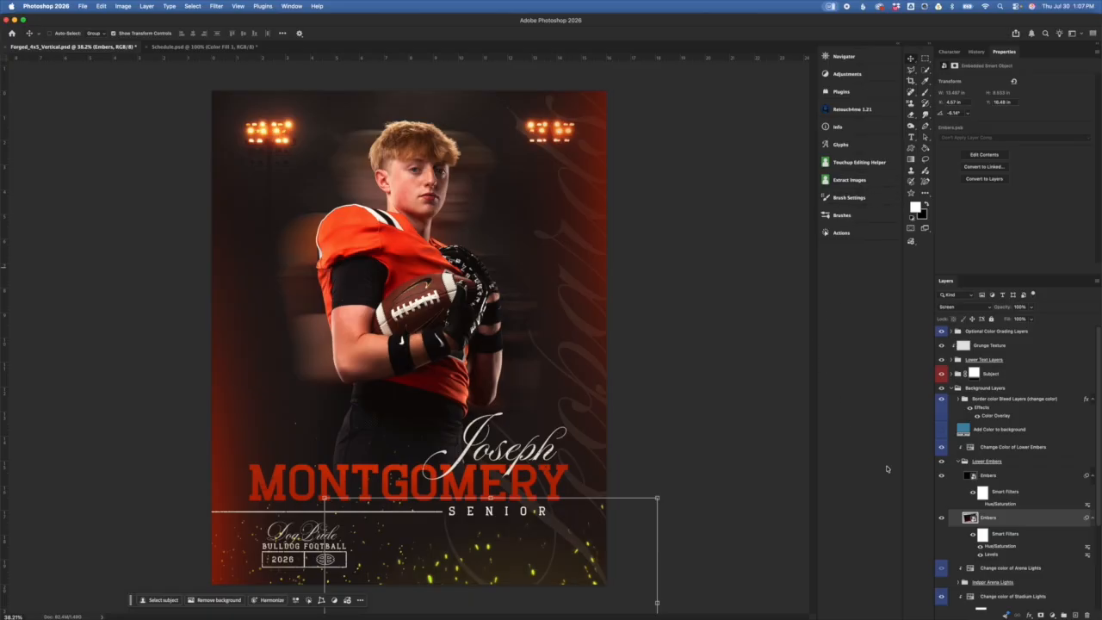
click(982, 461)
click(960, 462)
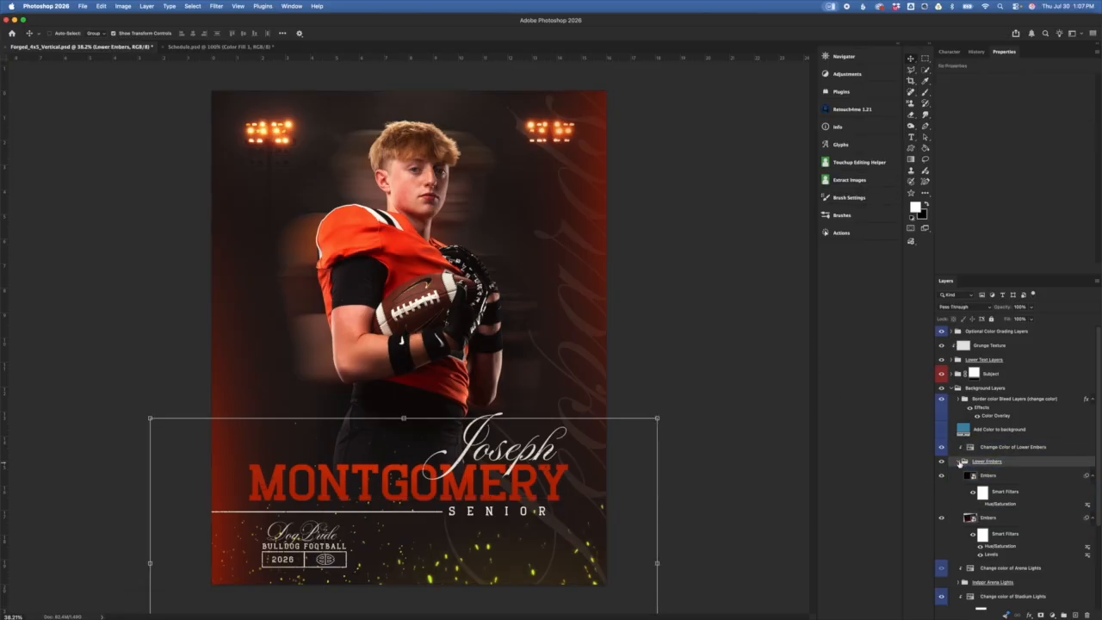
key(super+z)
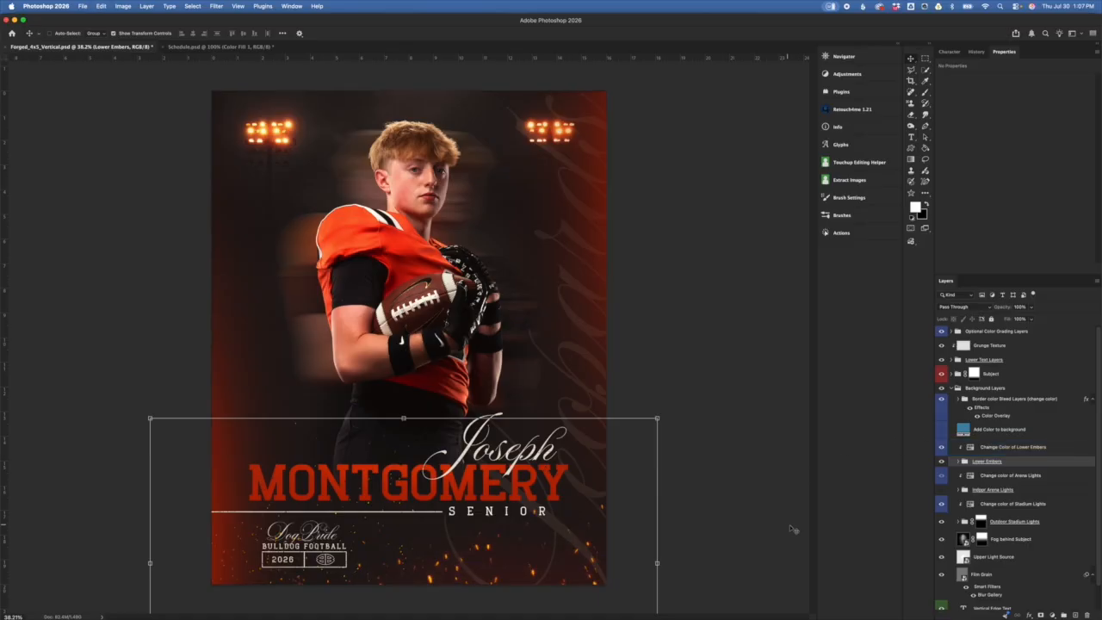
click(1018, 449)
click(1024, 434)
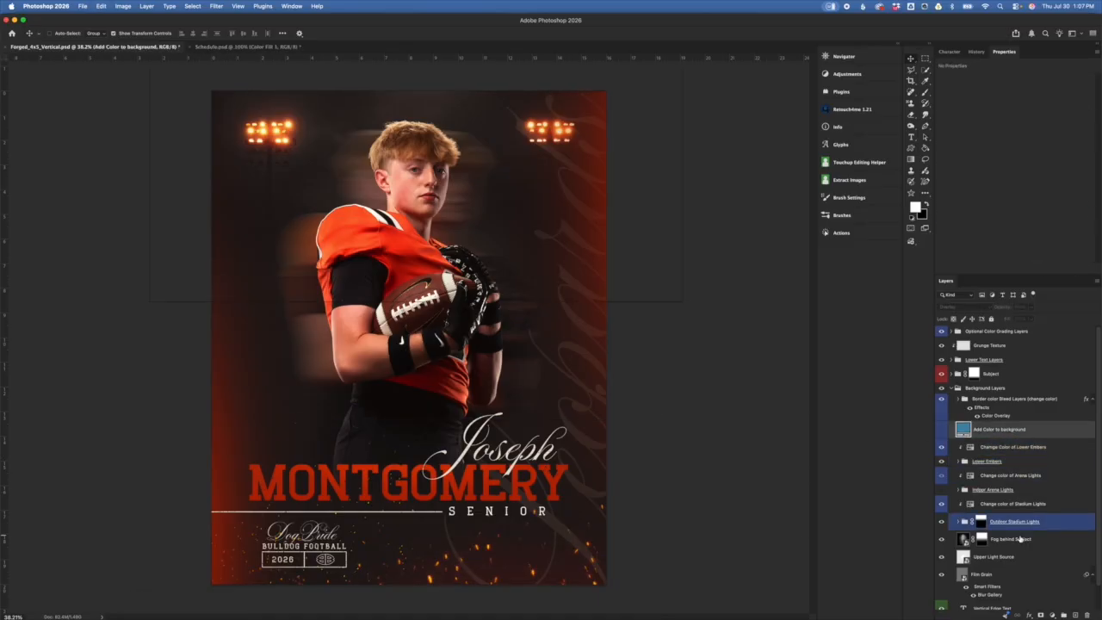
scroll(991, 526, down, 1)
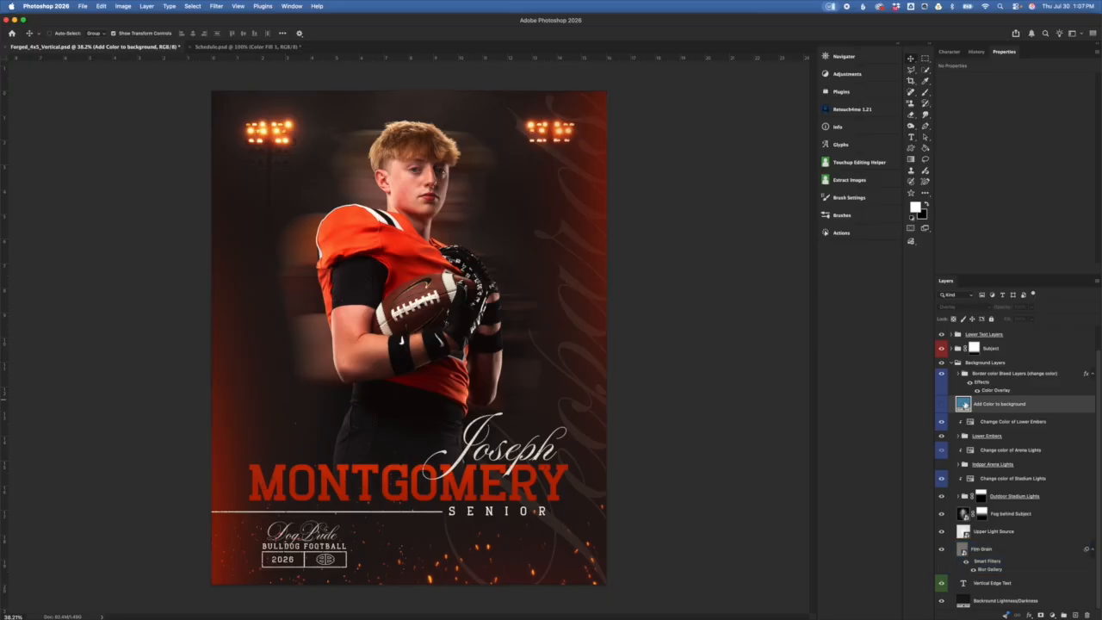
click(941, 404)
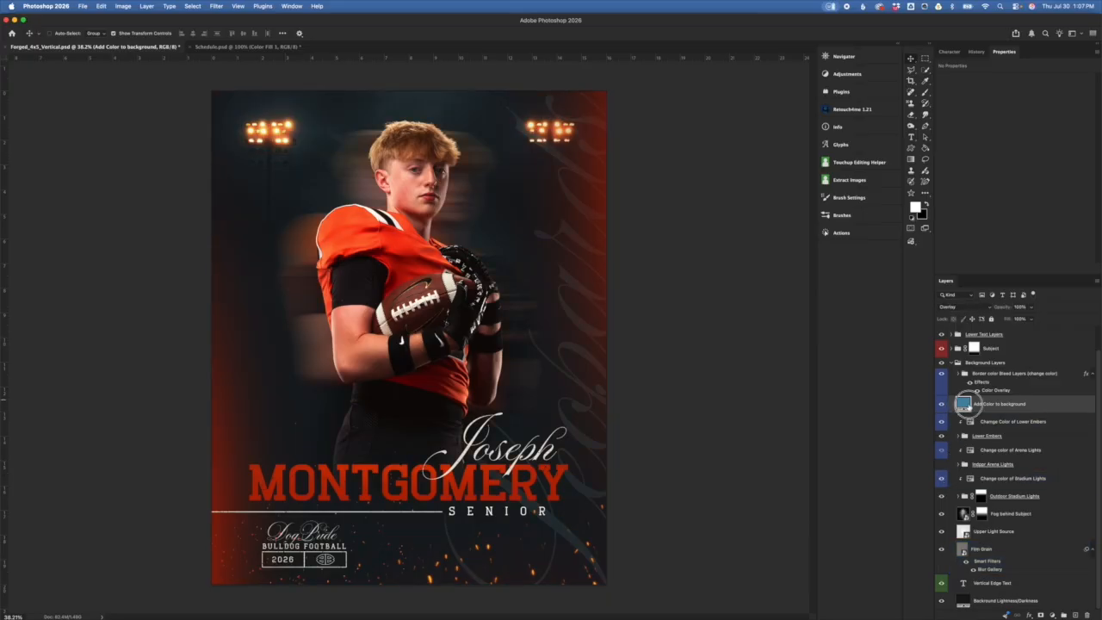
double_click(964, 404)
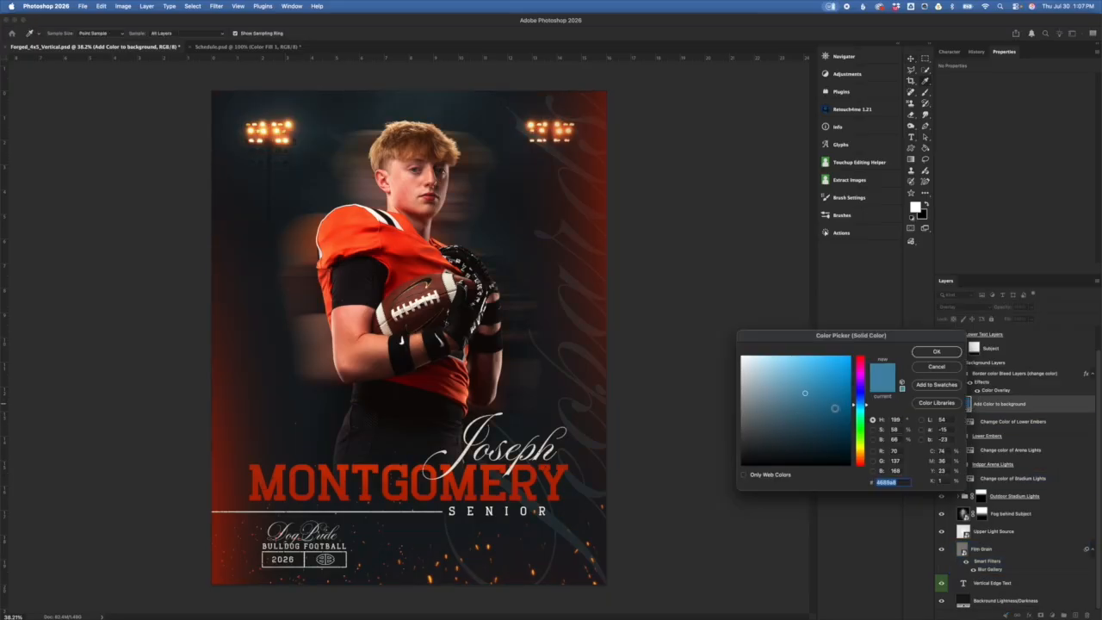
click(944, 369)
click(942, 404)
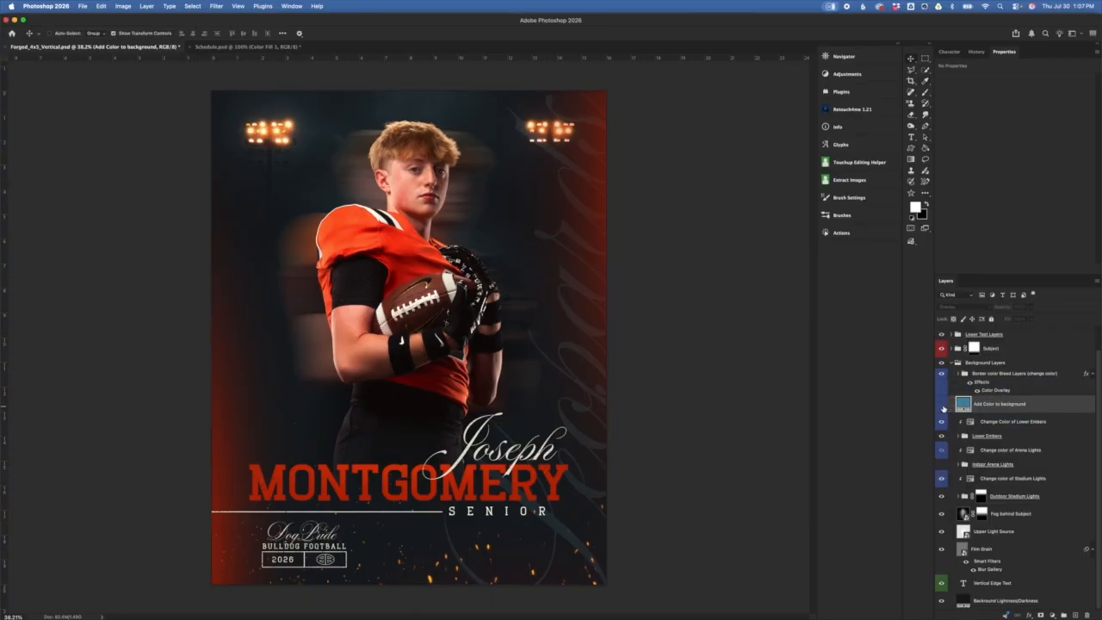
click(1017, 374)
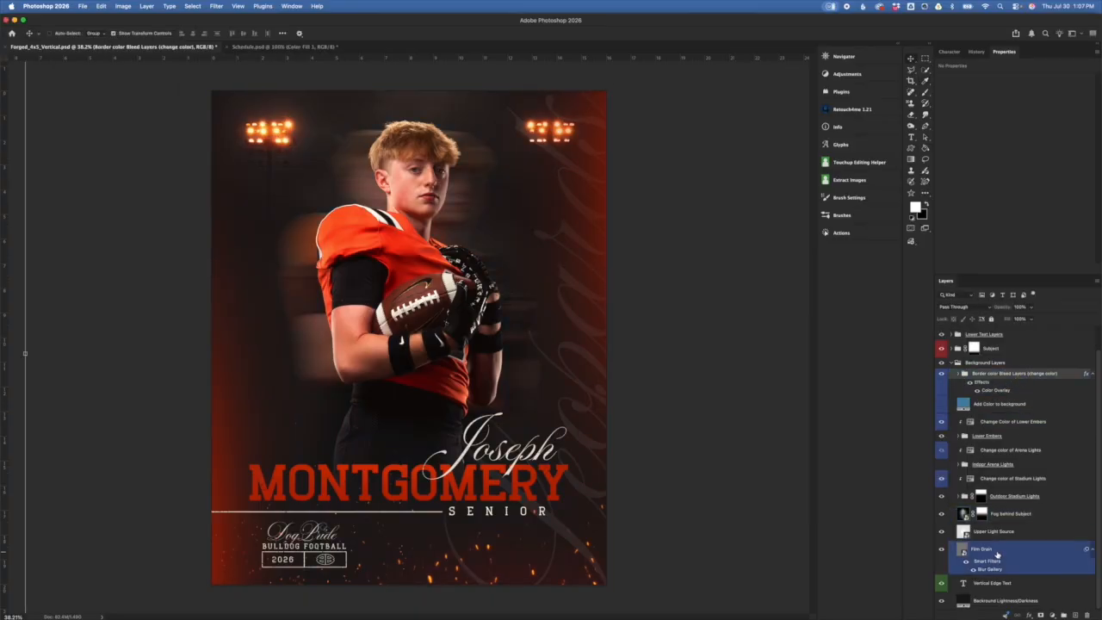
Step: Hide and reshow the orange Border color Bleed Layers group, then open its Color Overlay effect
click(993, 362)
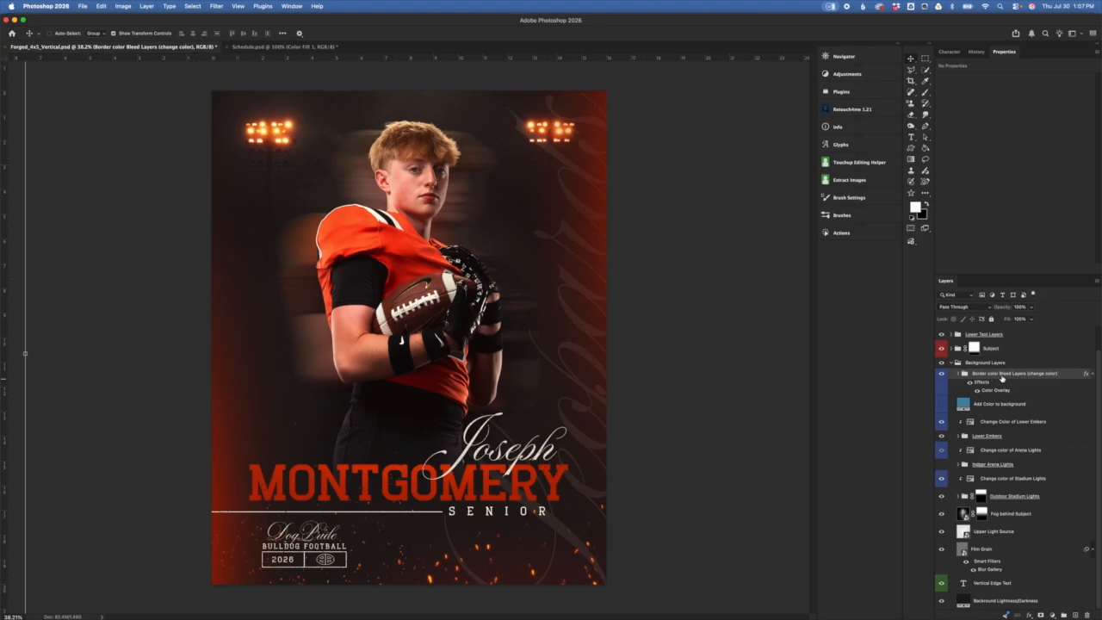
click(942, 375)
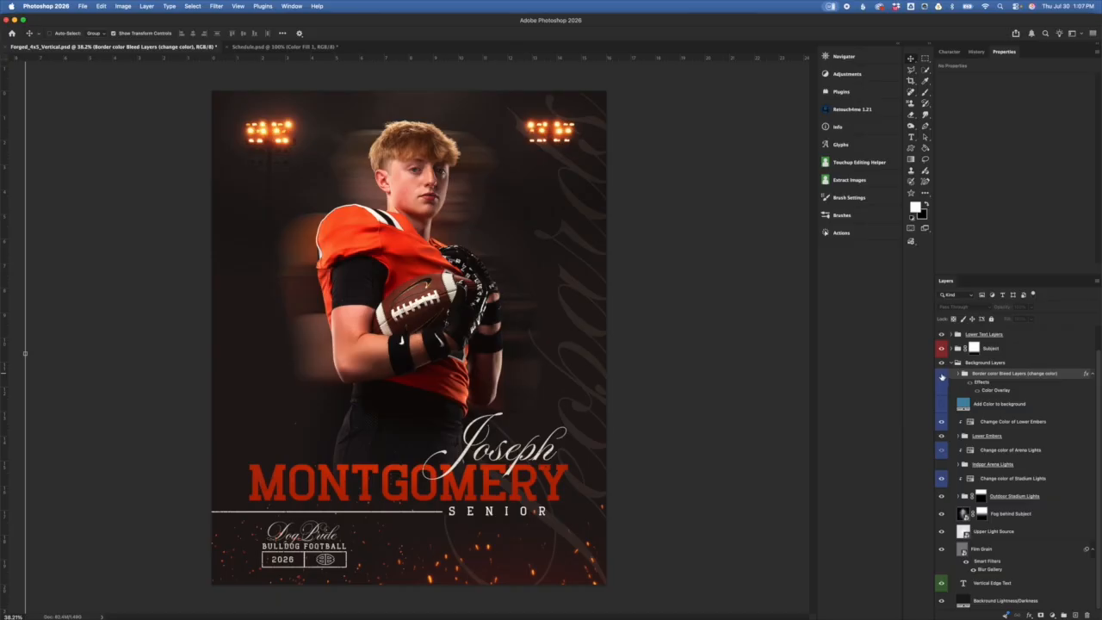
click(942, 375)
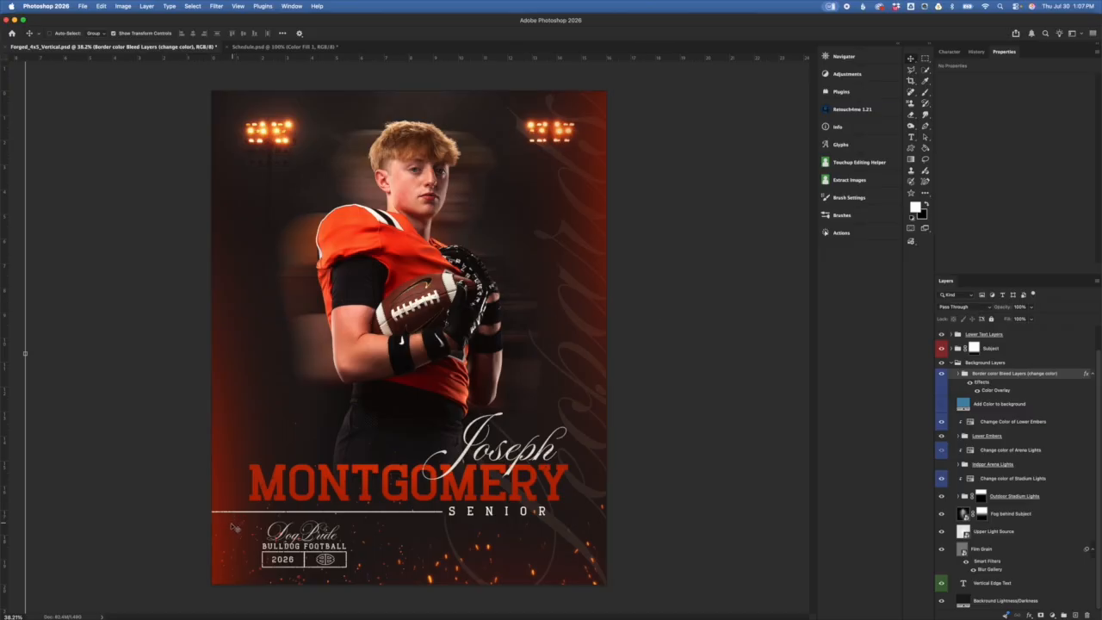
double_click(994, 391)
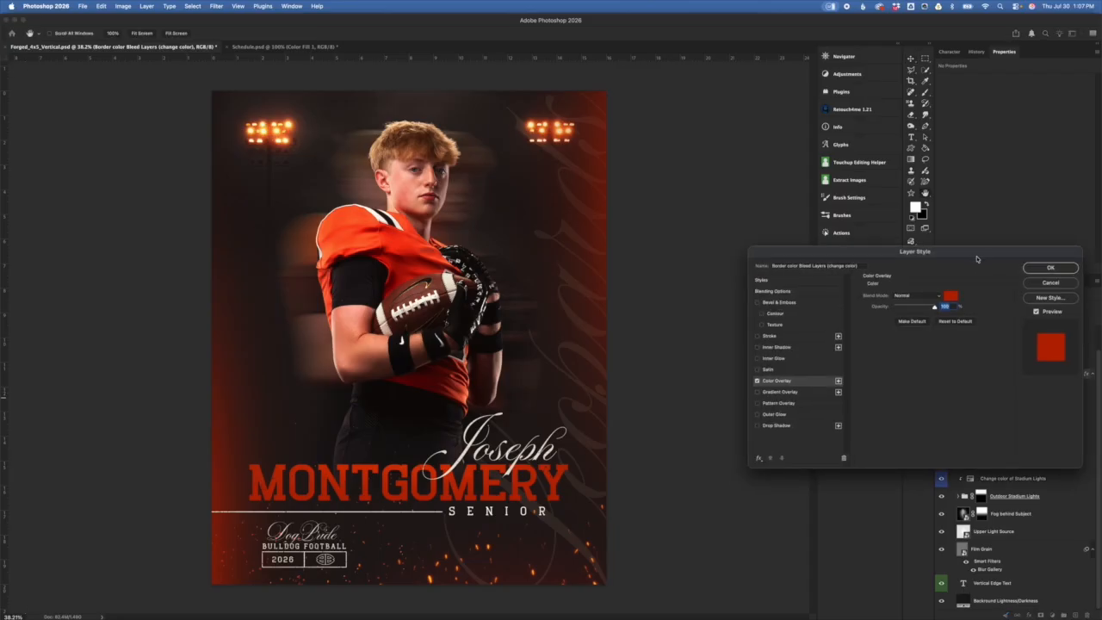
Step: Try teal and green border overlay colours, cancel to keep red-orange, and expand the bleed group
drag(974, 256, 947, 292)
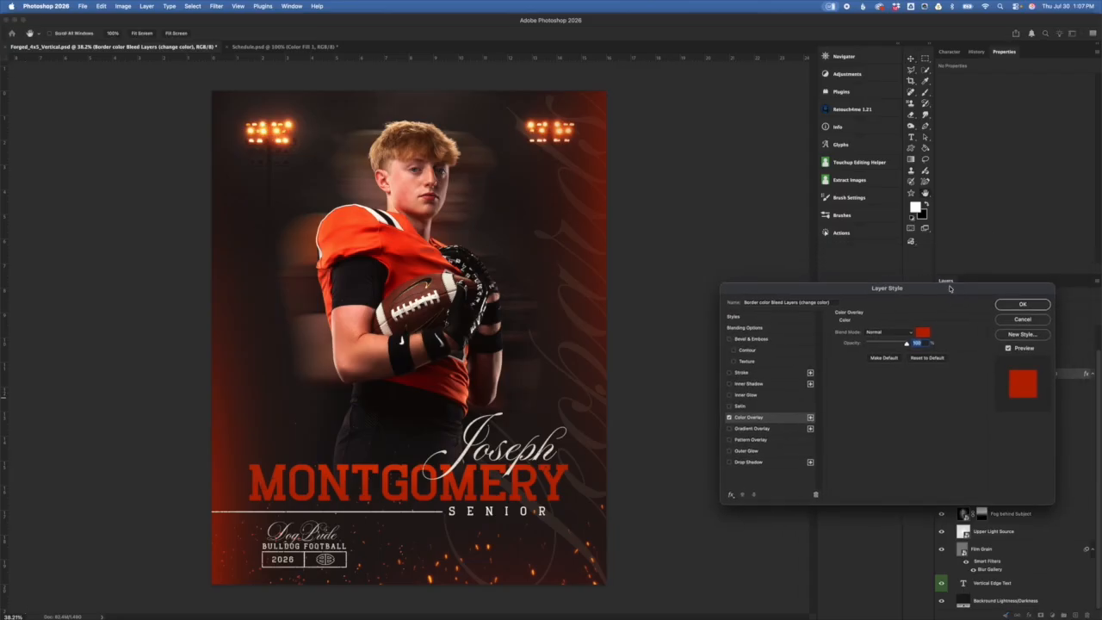
click(923, 333)
drag(859, 446, 859, 416)
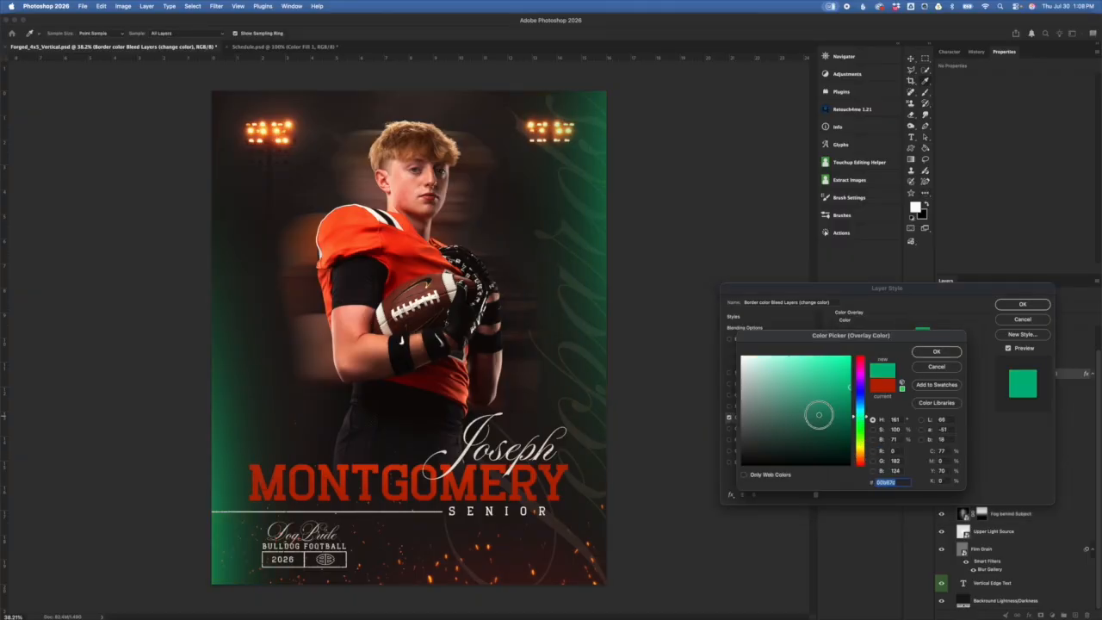
click(768, 425)
click(799, 376)
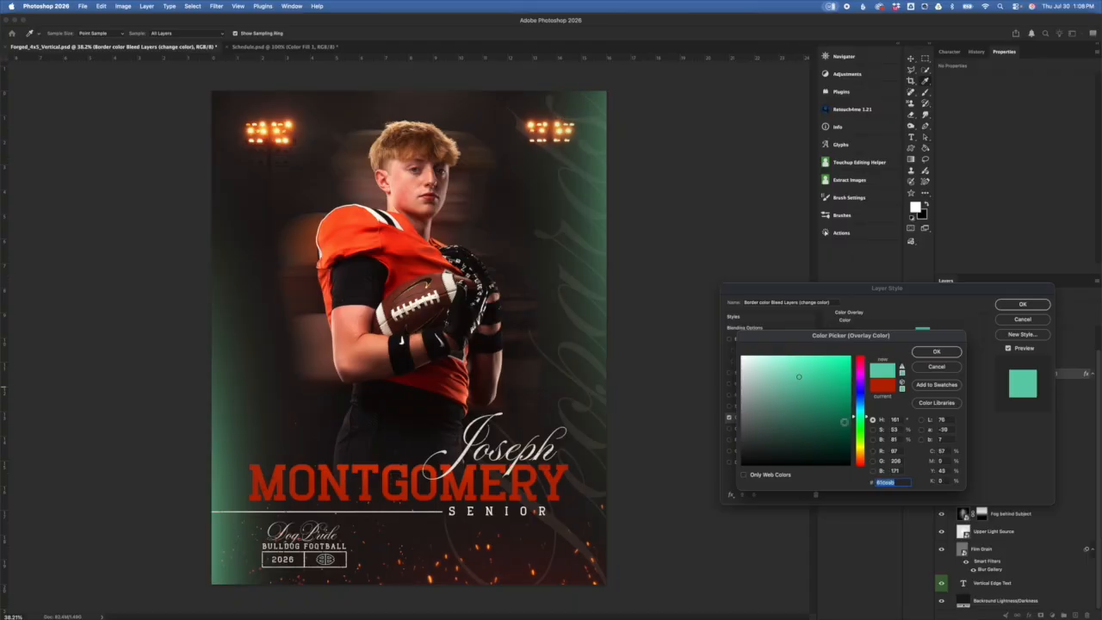
click(839, 427)
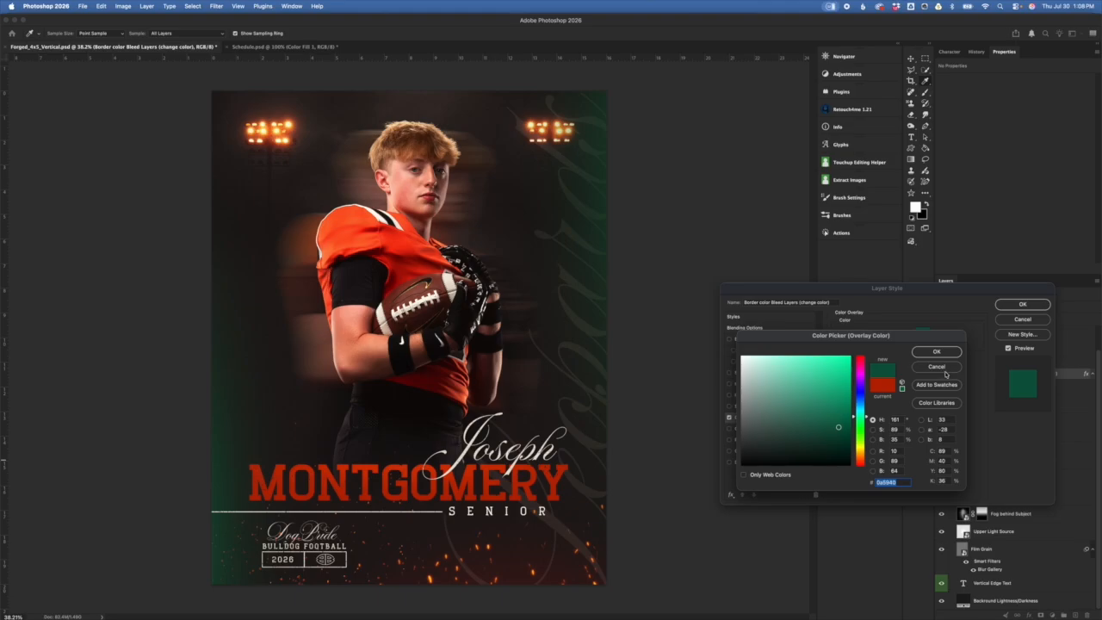
click(944, 371)
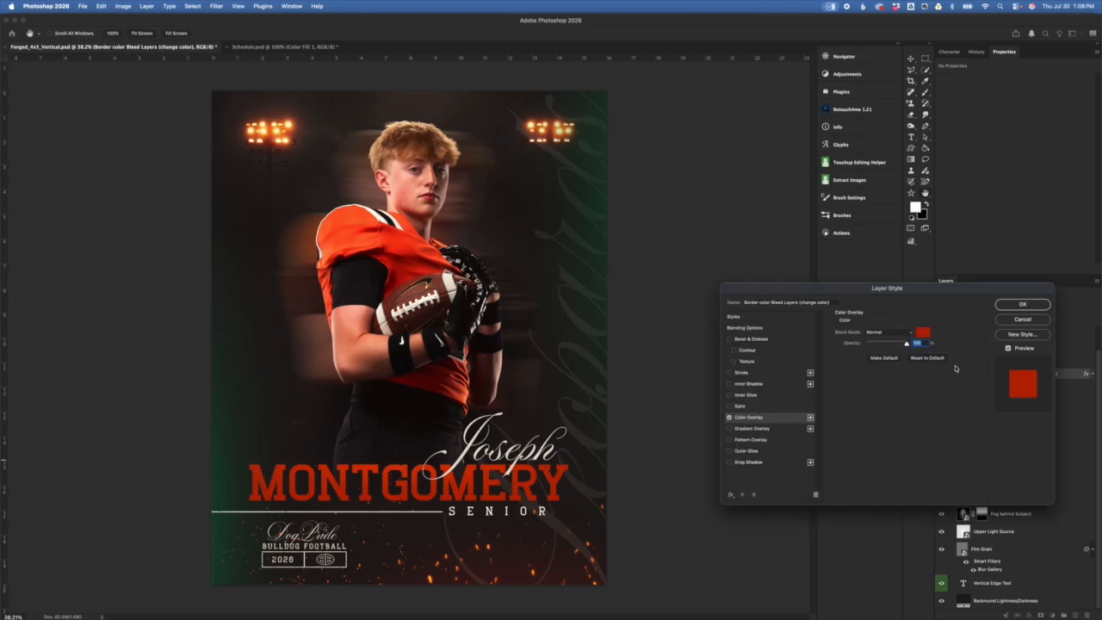
click(1038, 321)
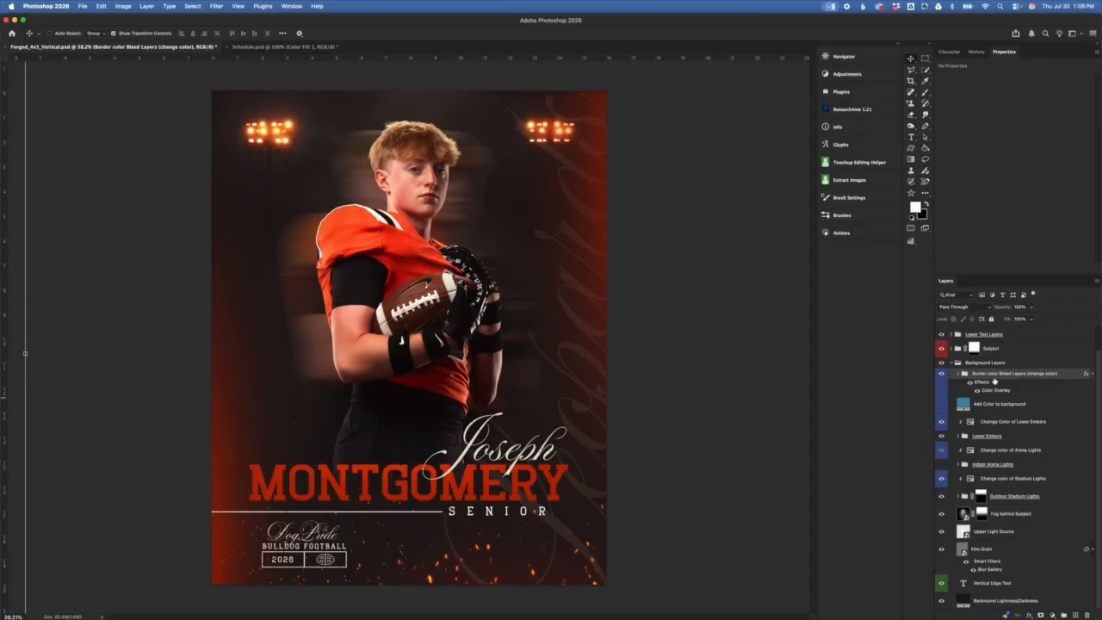
click(958, 373)
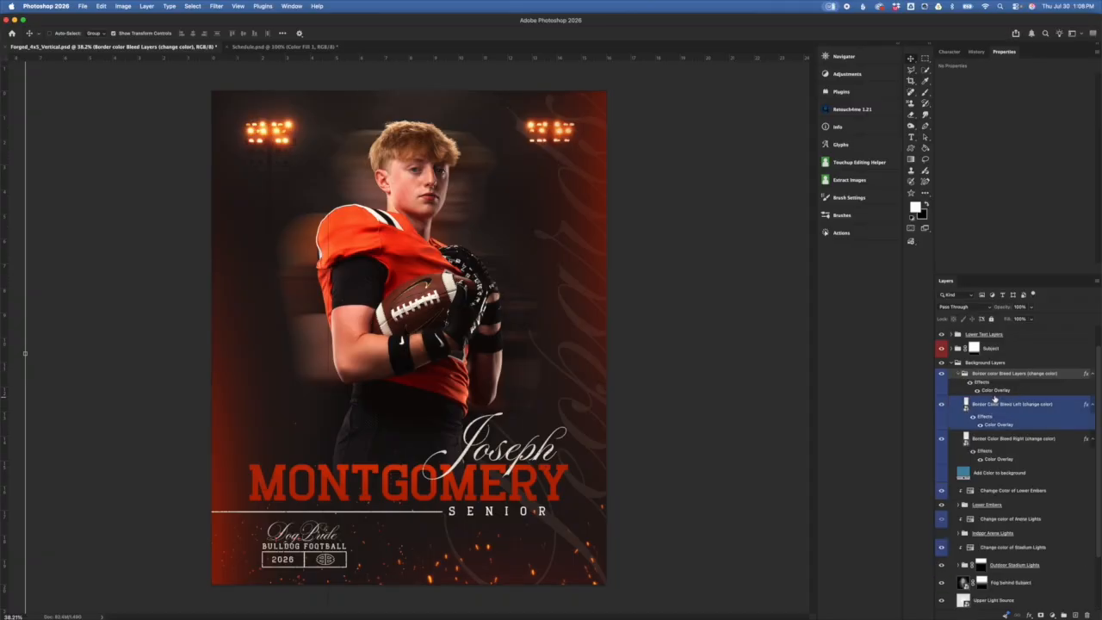
Step: Try green on Border Color Bleed Left's Color Overlay, cancel it, and collapse the bleed group
click(978, 391)
click(979, 439)
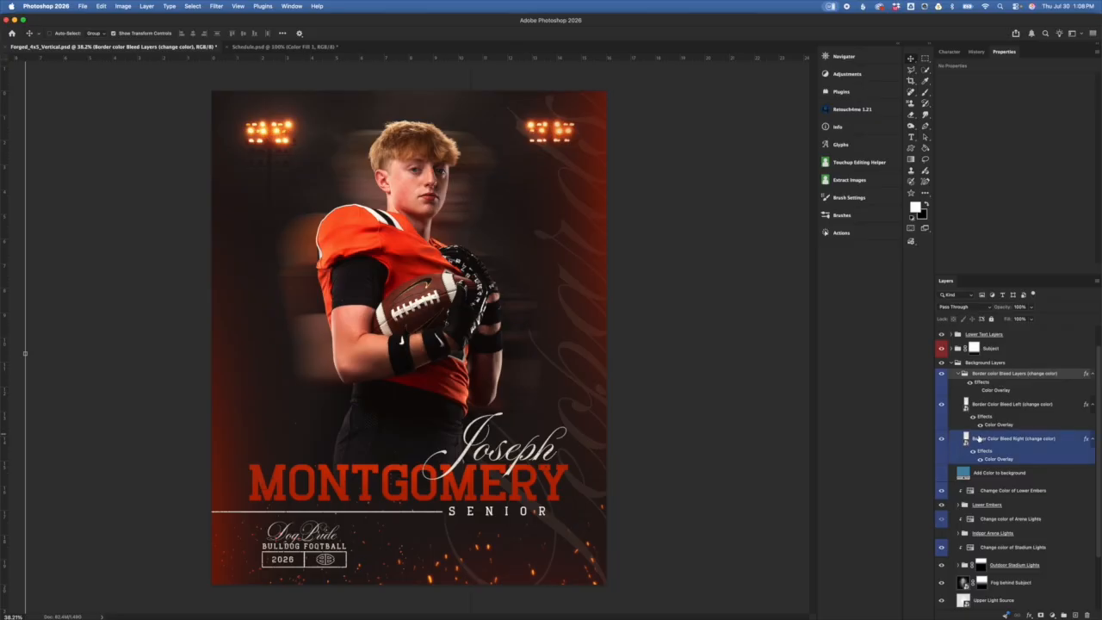
double_click(999, 424)
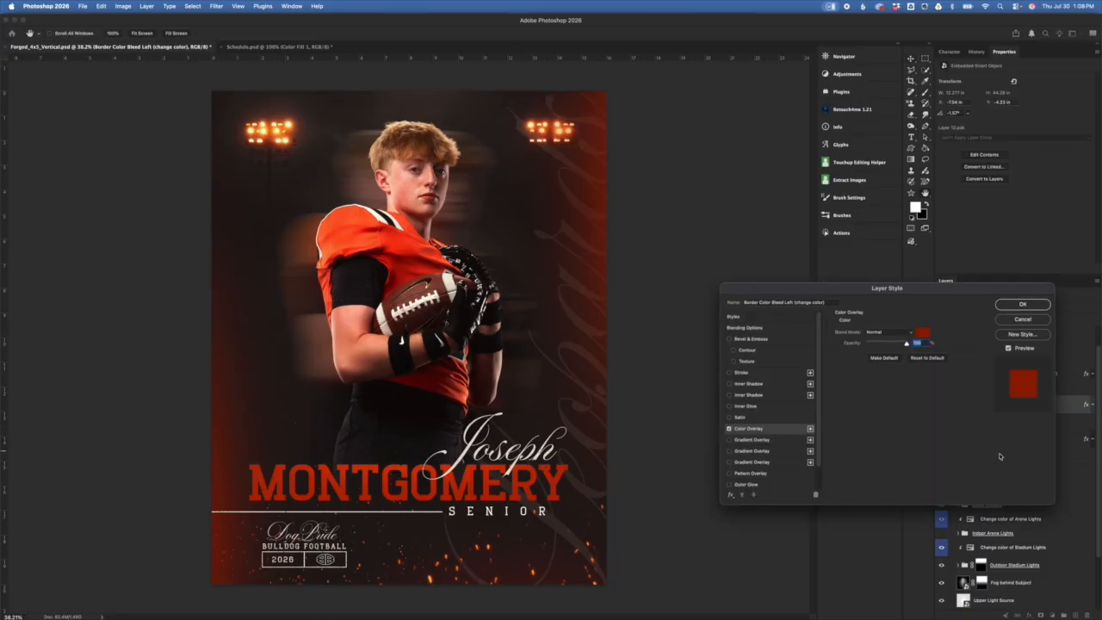
click(922, 332)
click(855, 436)
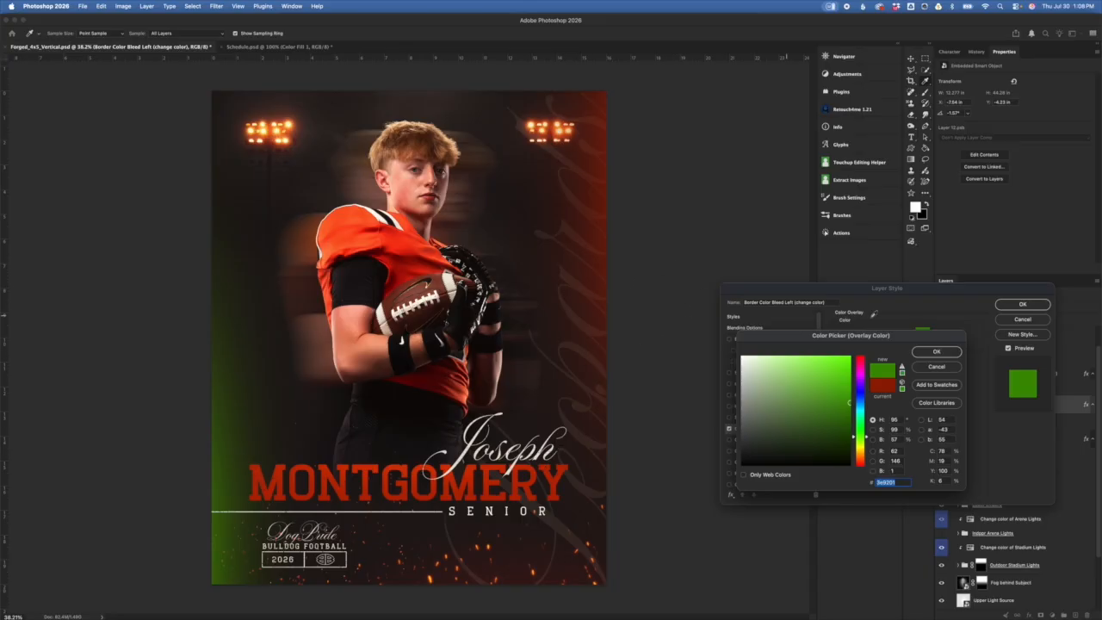
click(956, 369)
click(1023, 320)
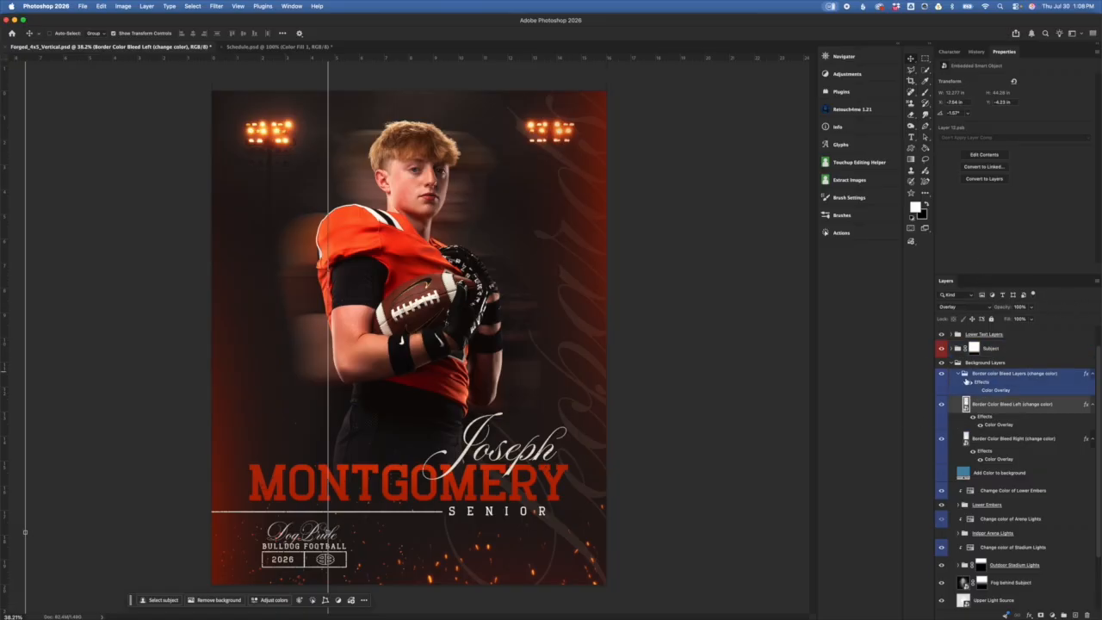
click(962, 376)
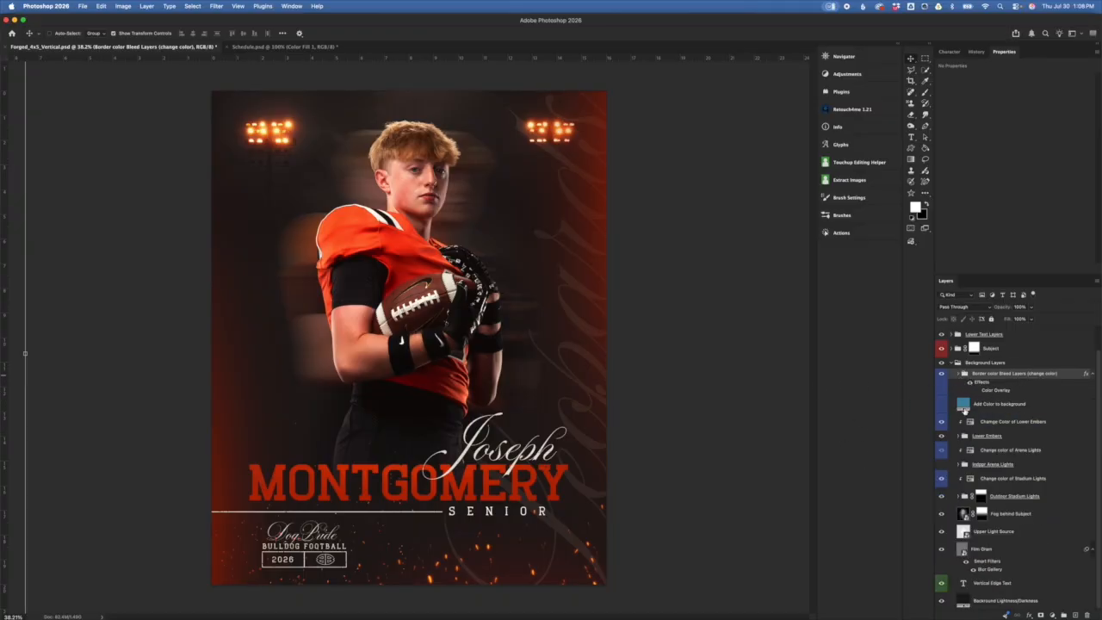
click(994, 382)
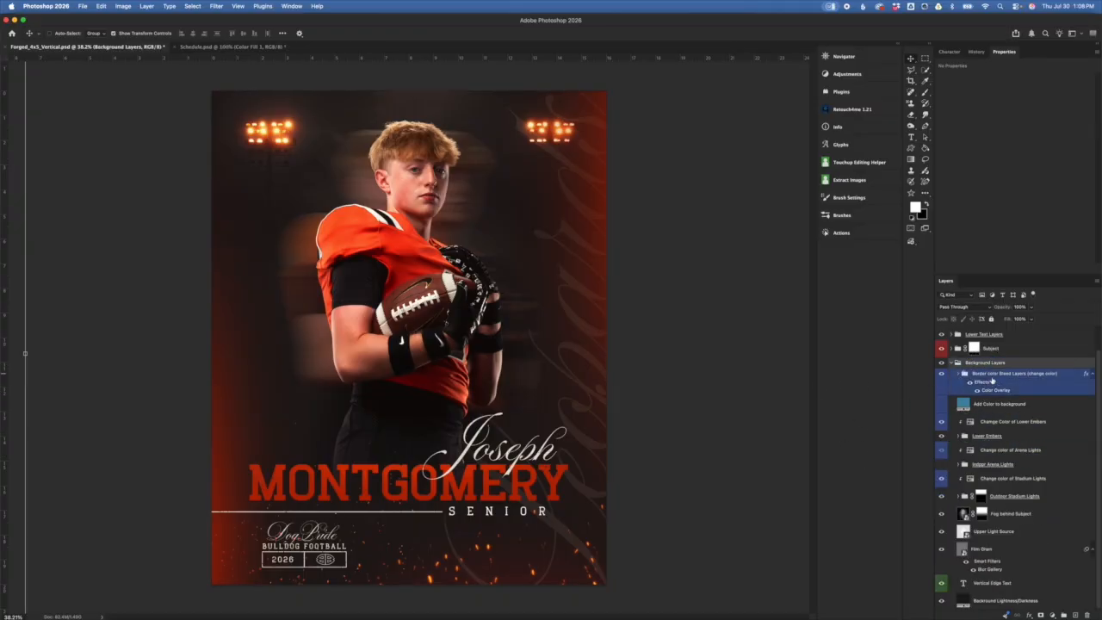
Step: Collapse Background Layers and expand the Subject group to select Sample Subject Image
click(951, 364)
click(950, 364)
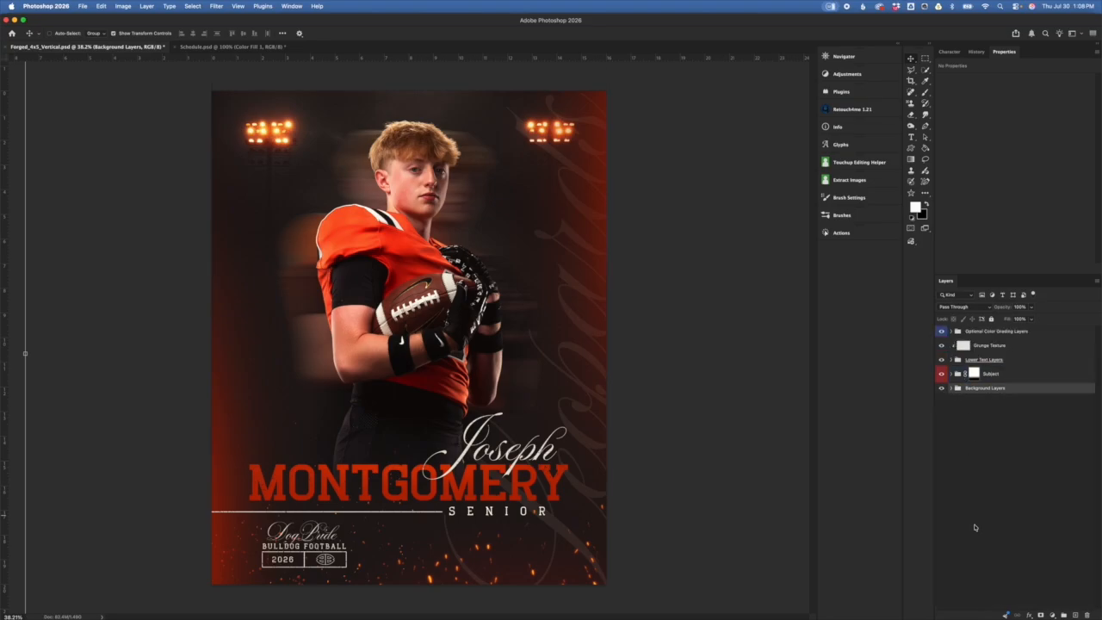
click(1034, 374)
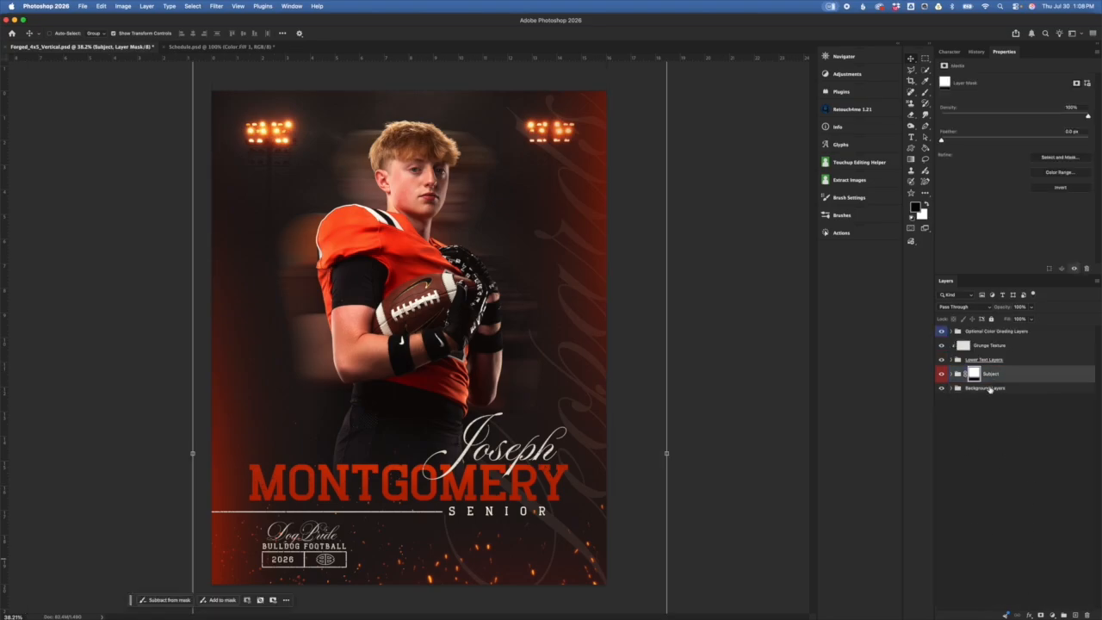
click(951, 375)
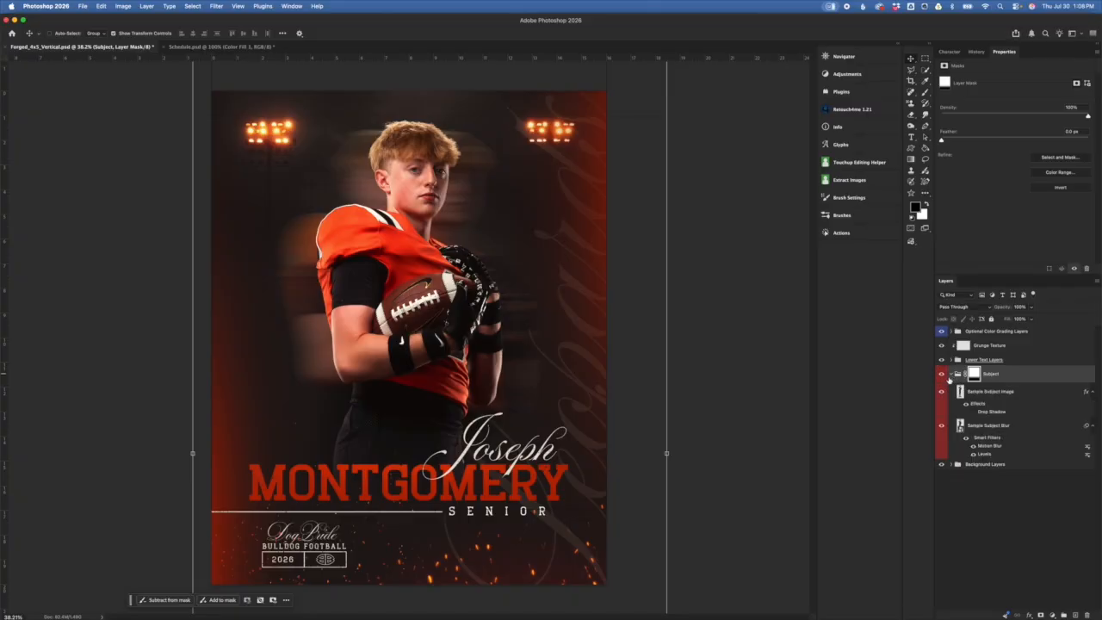
click(958, 391)
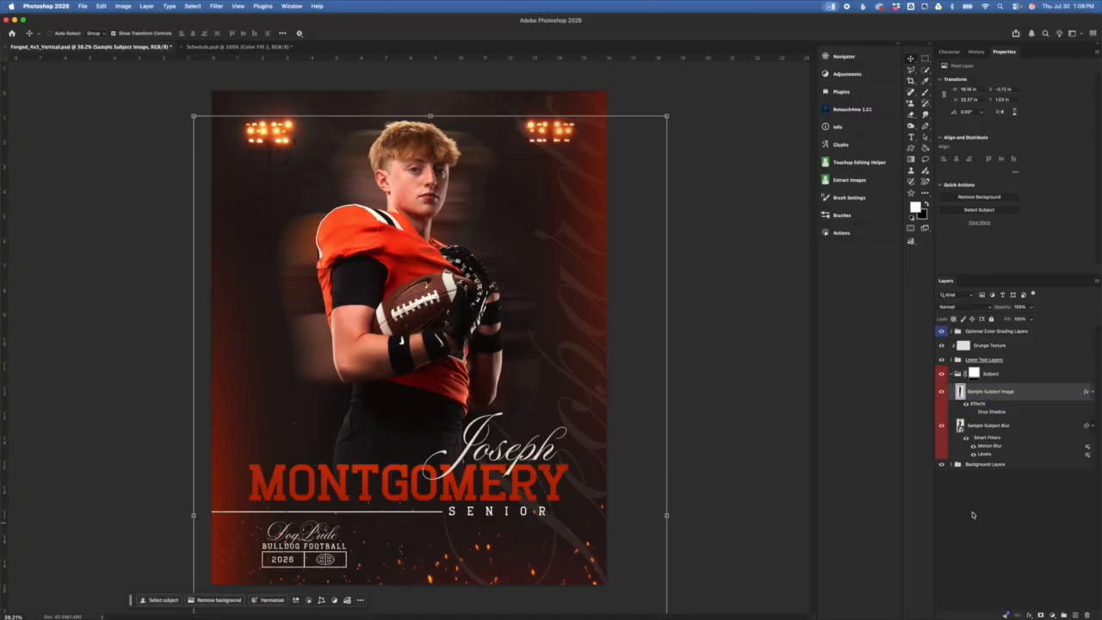
Step: Inspect Sample Subject Blur's filters, then Alt-drag Sample Subject Image upward to duplicate it
click(983, 423)
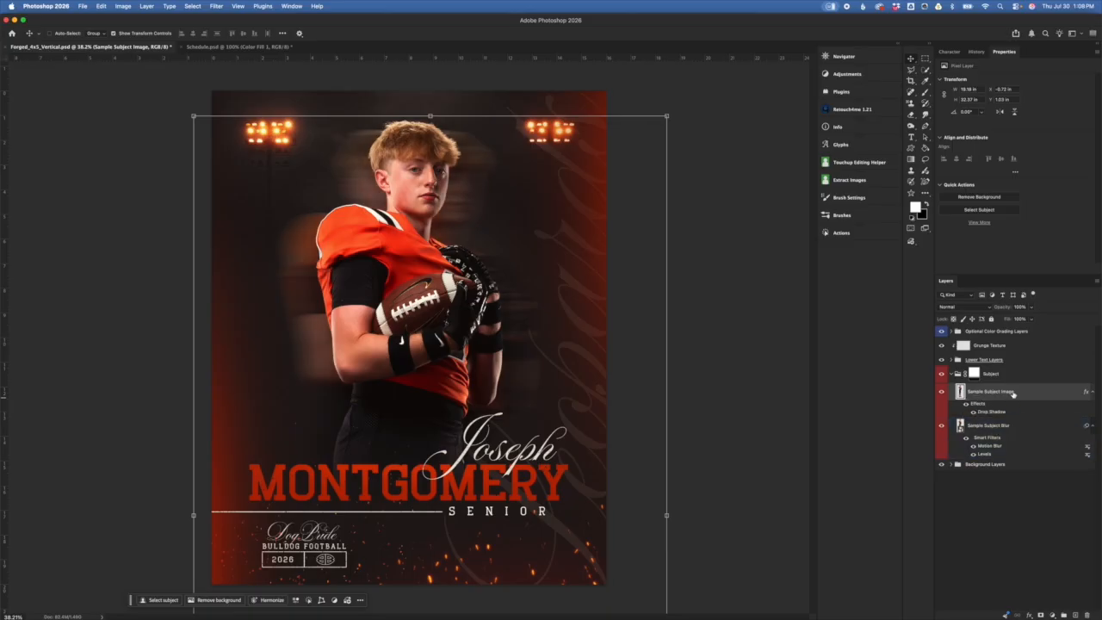
drag(1008, 415, 989, 444)
click(977, 426)
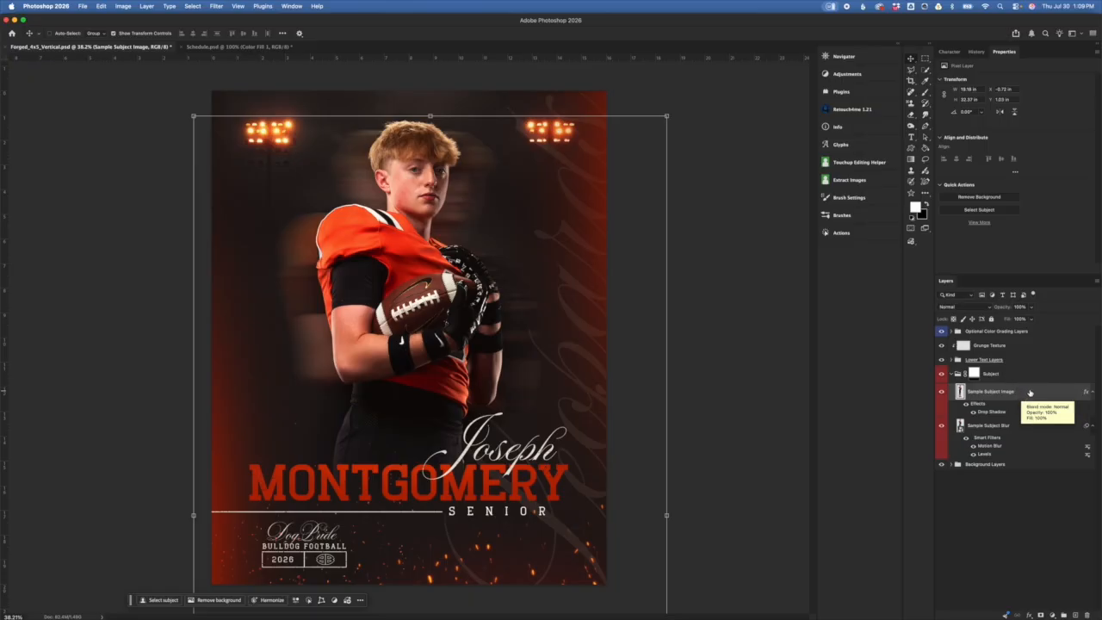
drag(1034, 391, 1034, 387)
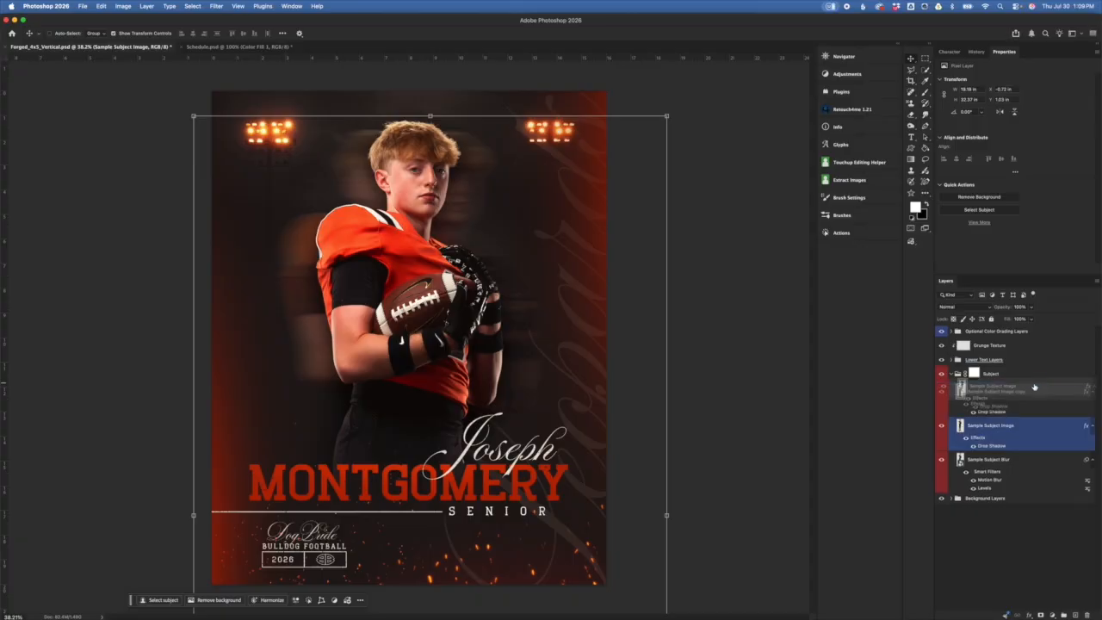
Step: Hide the original, blur layer and shadow, and clear all effects from Sample Subject Image copy
click(974, 412)
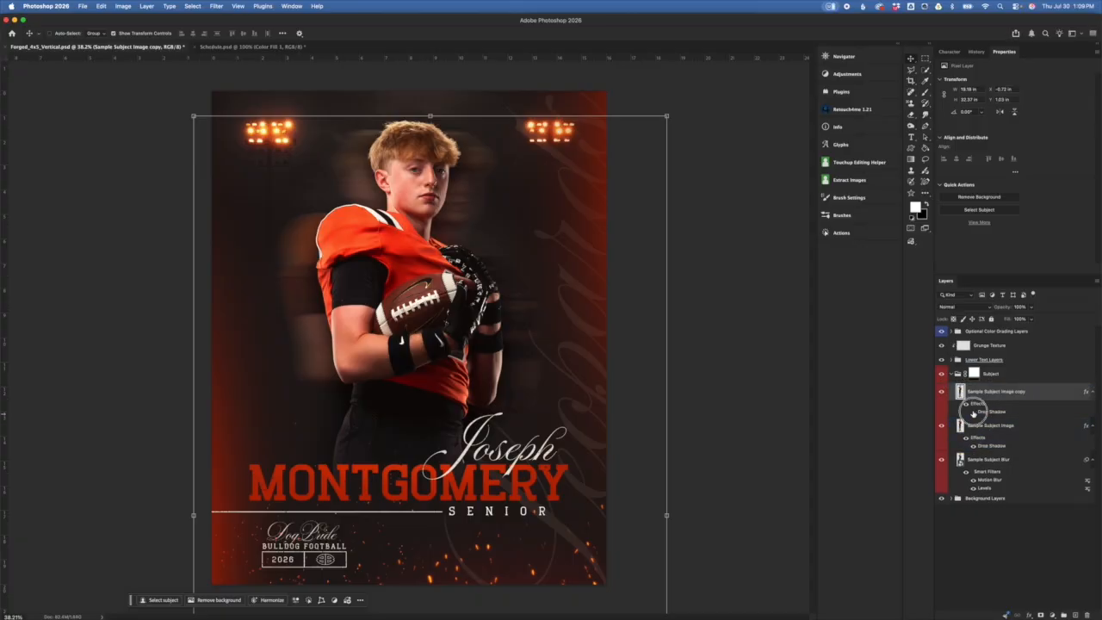
click(941, 426)
click(940, 465)
click(940, 465)
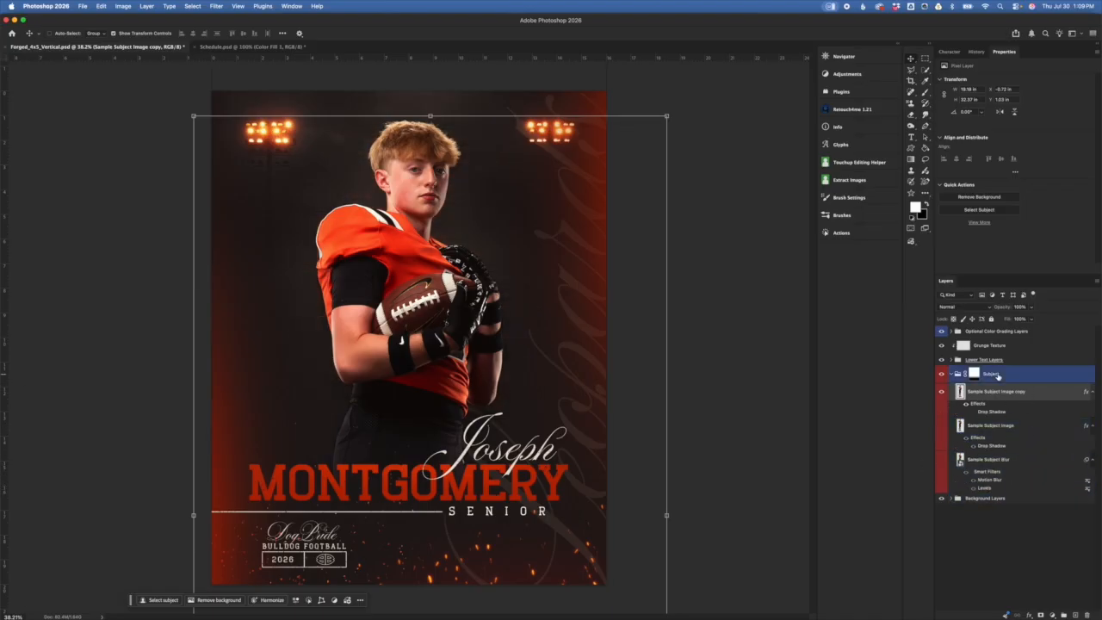
right_click(1015, 398)
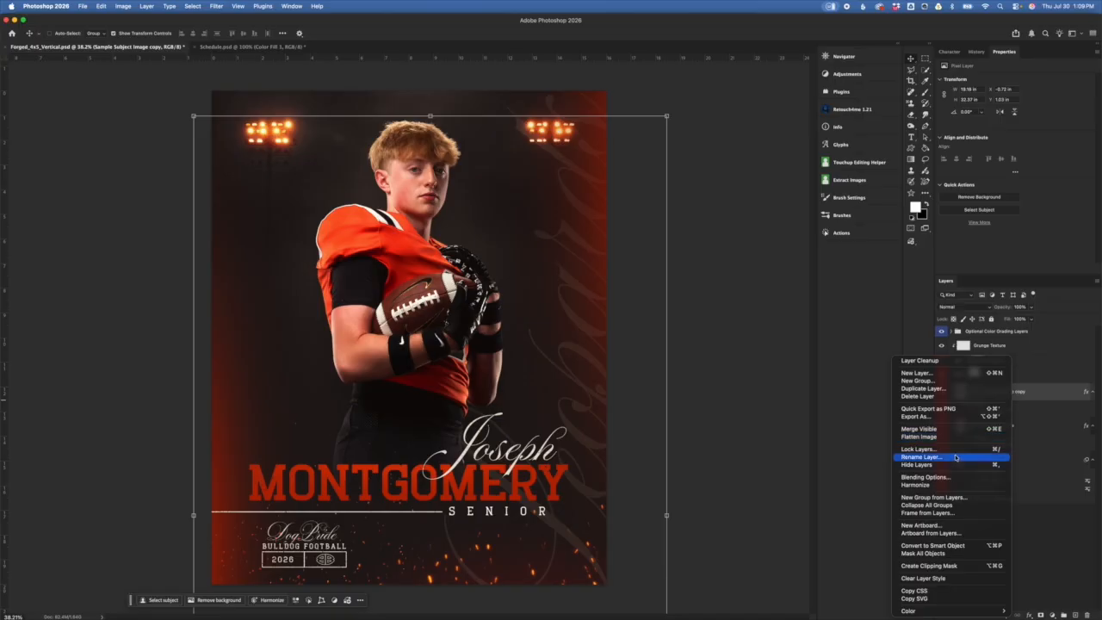
click(940, 579)
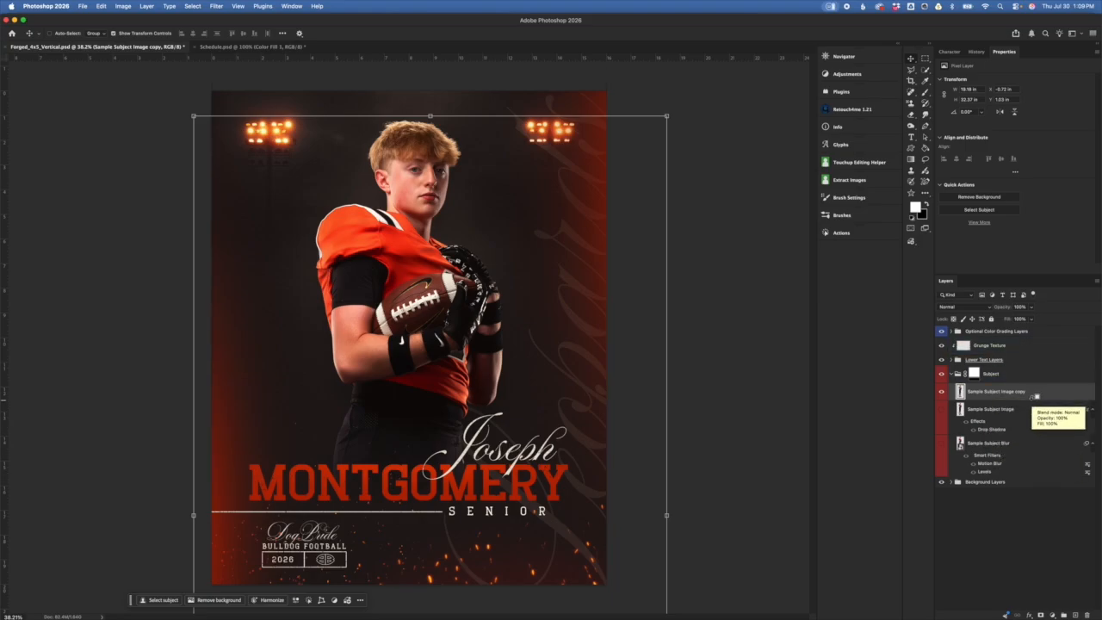
Step: Duplicate the subject copy as Sample Subject Image copy 2 and convert it to a smart object
drag(1037, 396, 1038, 399)
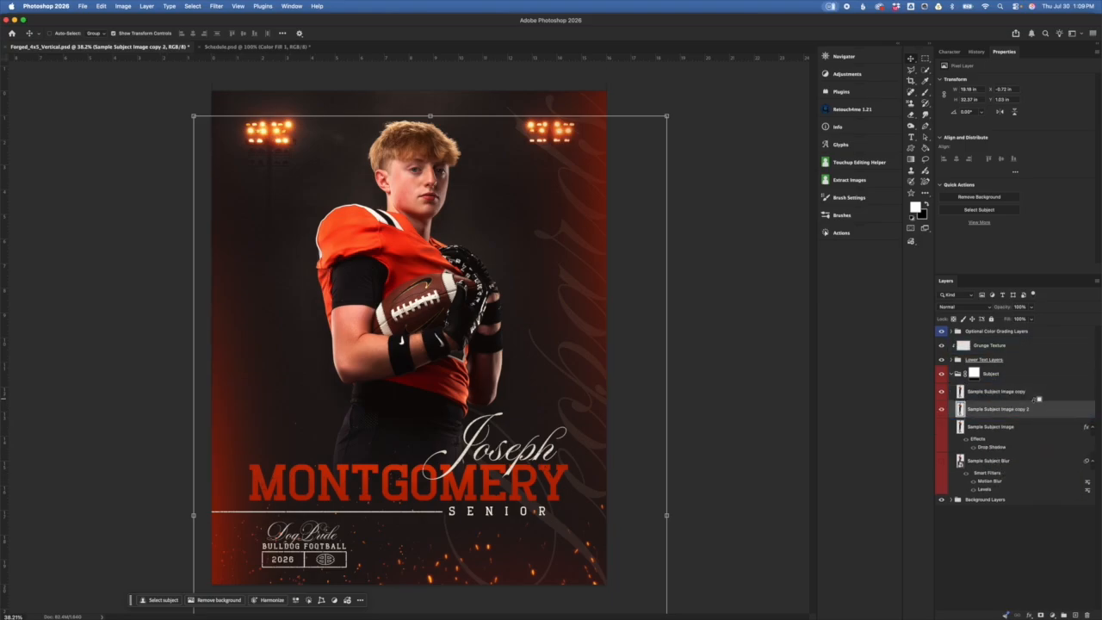
right_click(1039, 415)
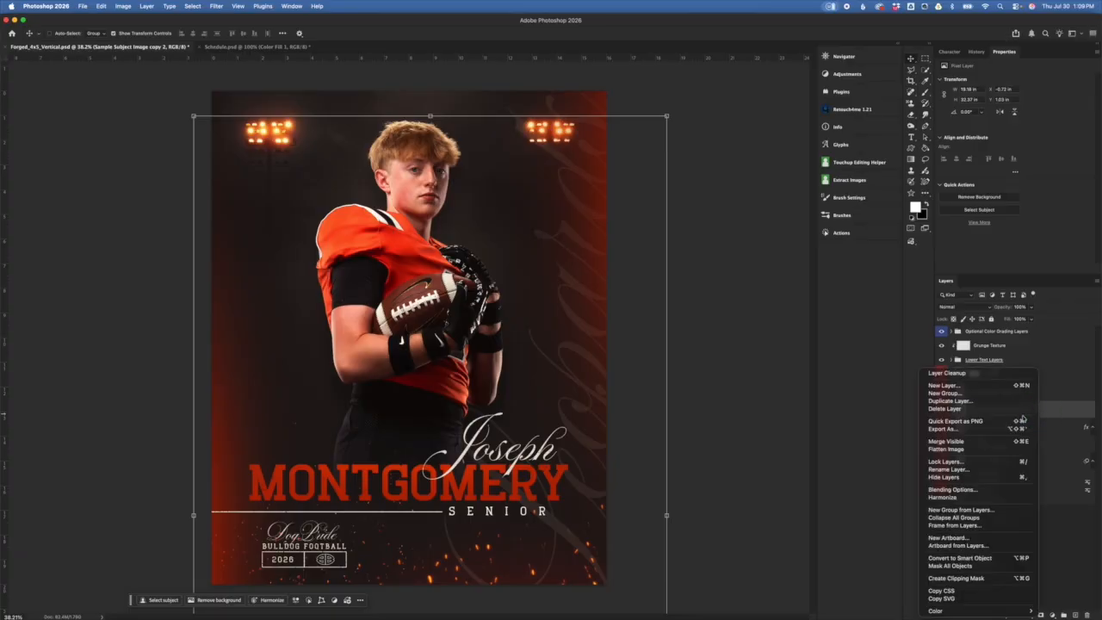
click(972, 562)
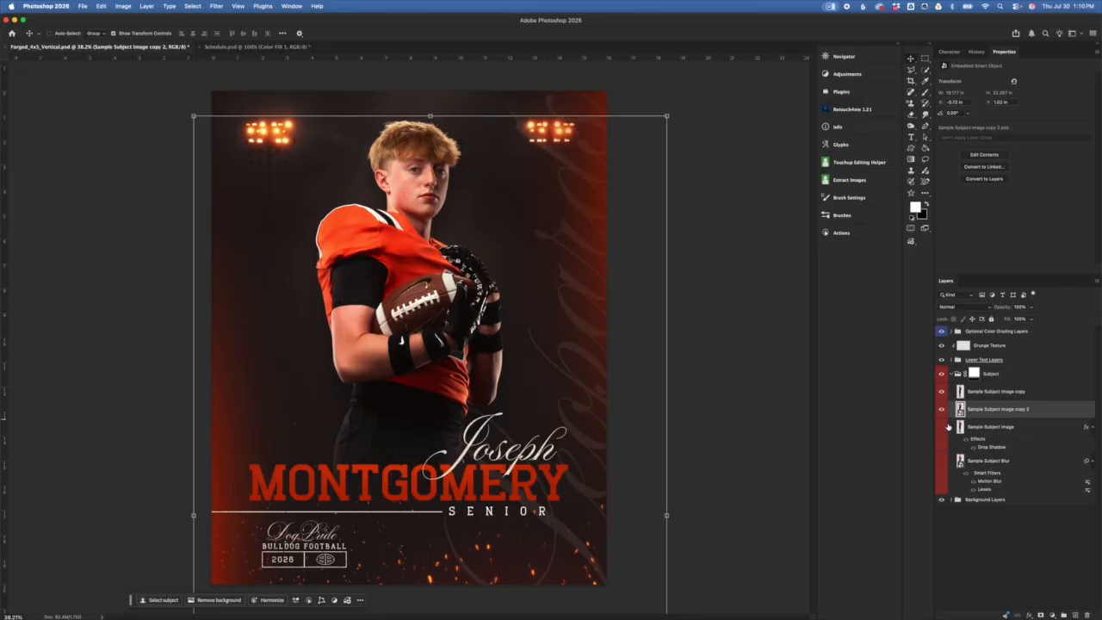
Step: Move the Drop Shadow onto the subject copy and the Motion Blur and Levels filters onto copy 2
click(992, 447)
drag(991, 447, 993, 392)
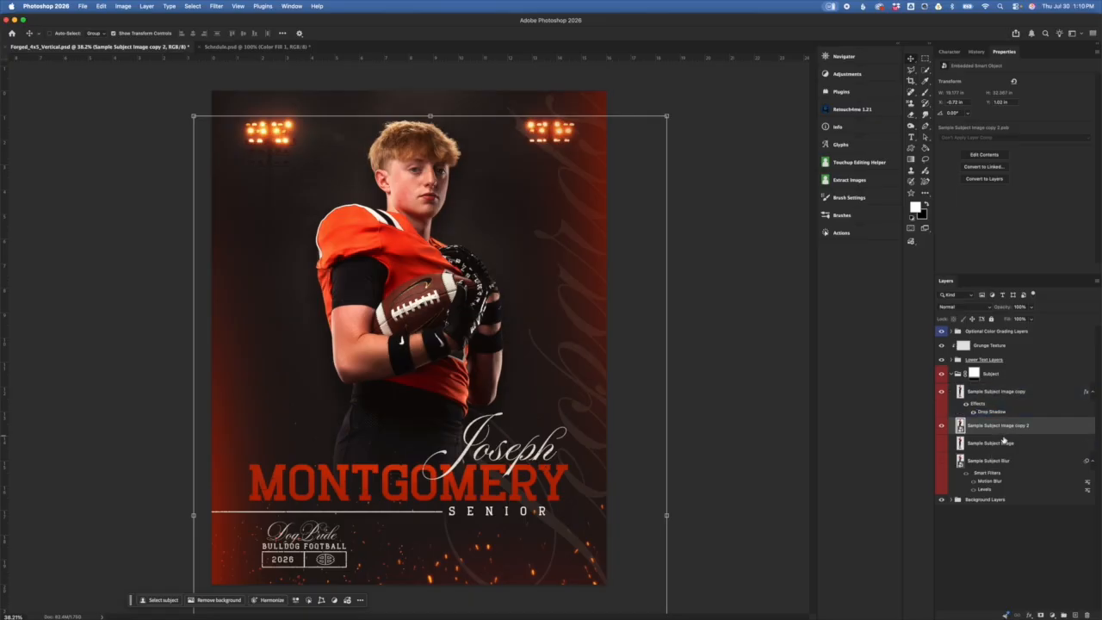
drag(985, 476, 992, 425)
drag(993, 425, 993, 428)
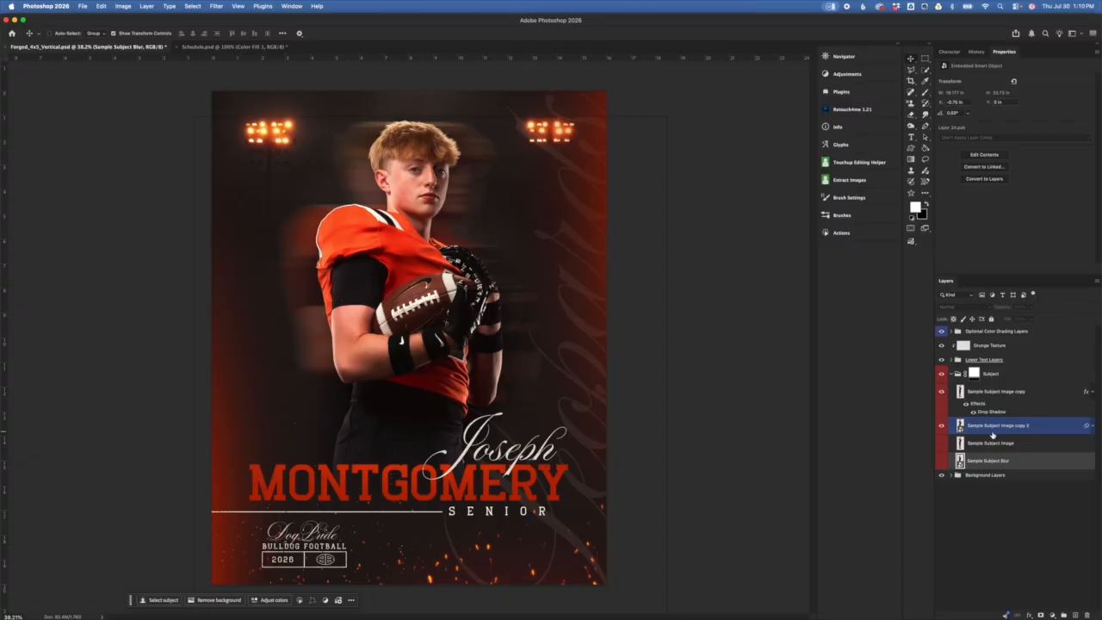
click(1092, 426)
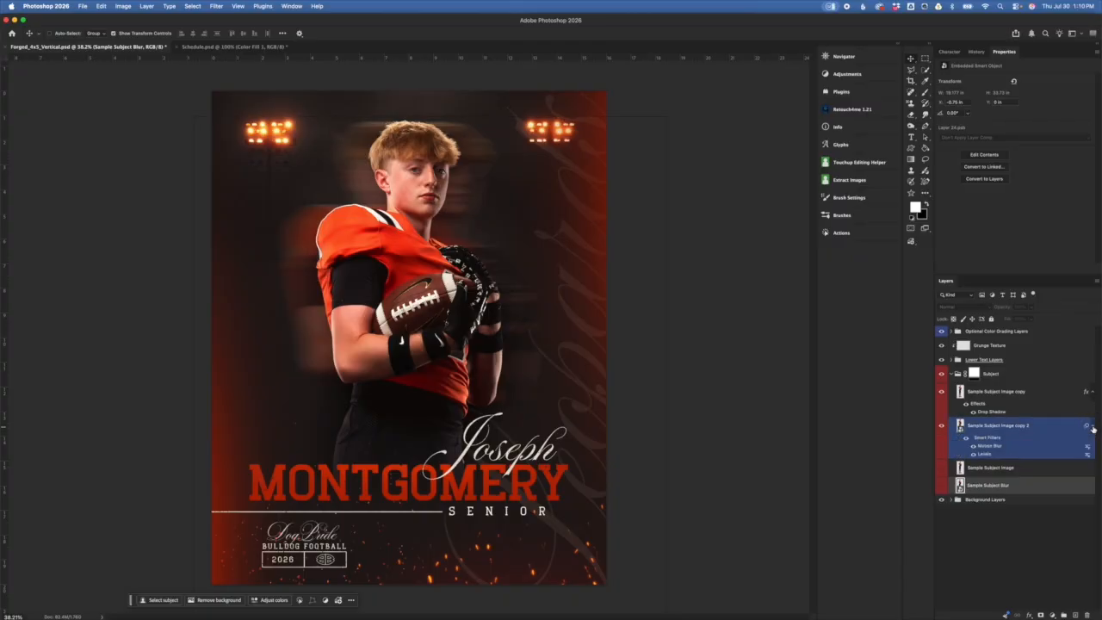
click(1092, 392)
click(1094, 393)
click(1092, 393)
Step: Copy the drop shadow style from Sample Subject Image copy, then clear it so the layer has no effects
click(1006, 428)
shift+click(1005, 487)
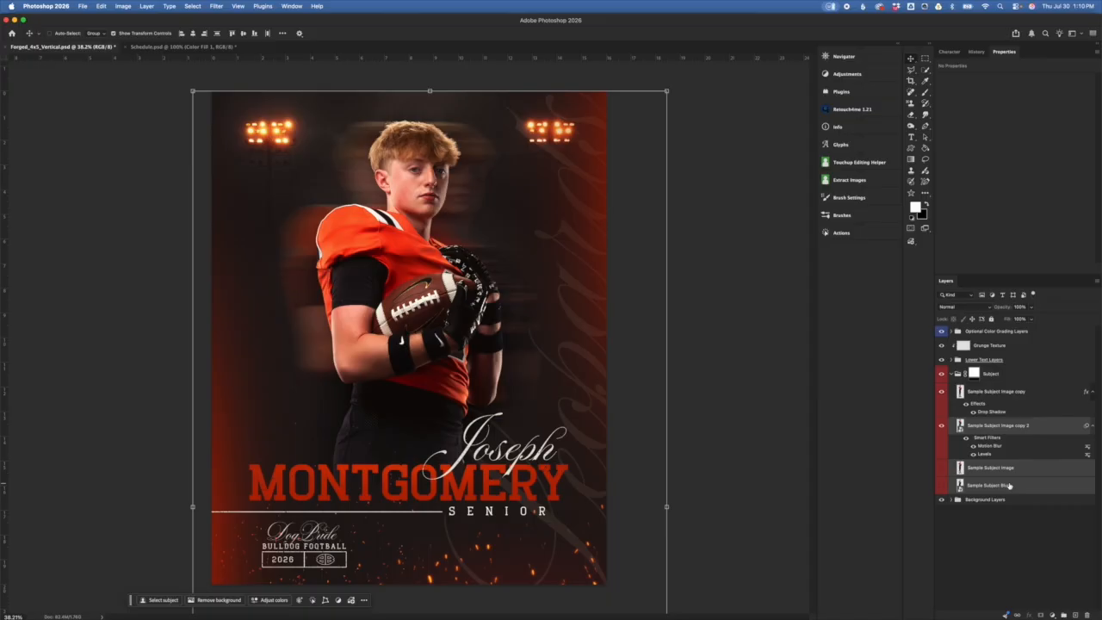
click(999, 392)
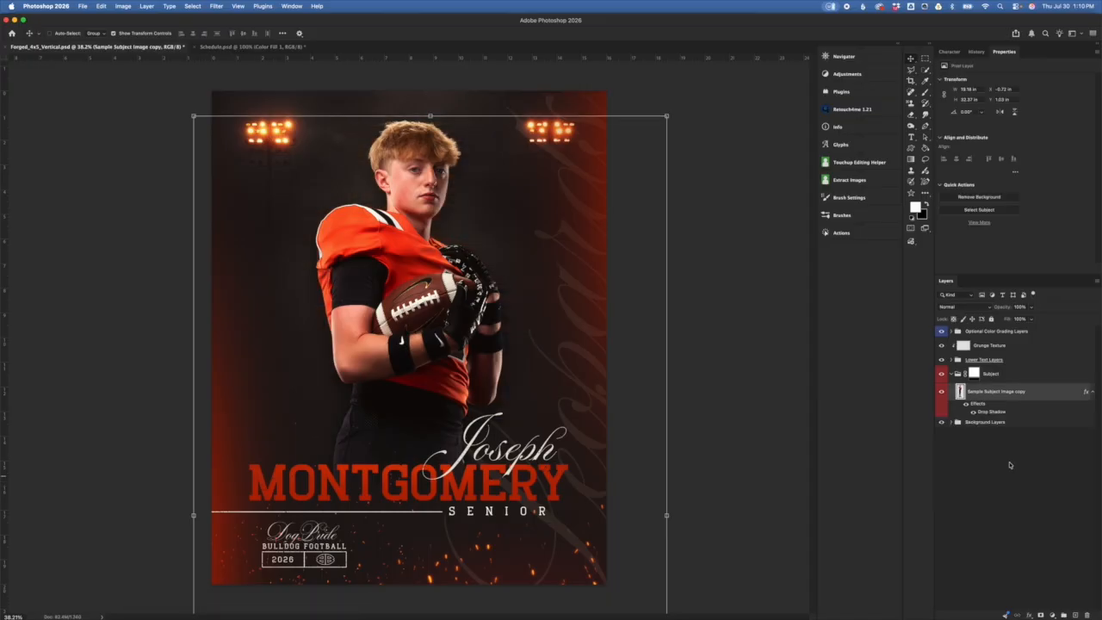
right_click(1014, 392)
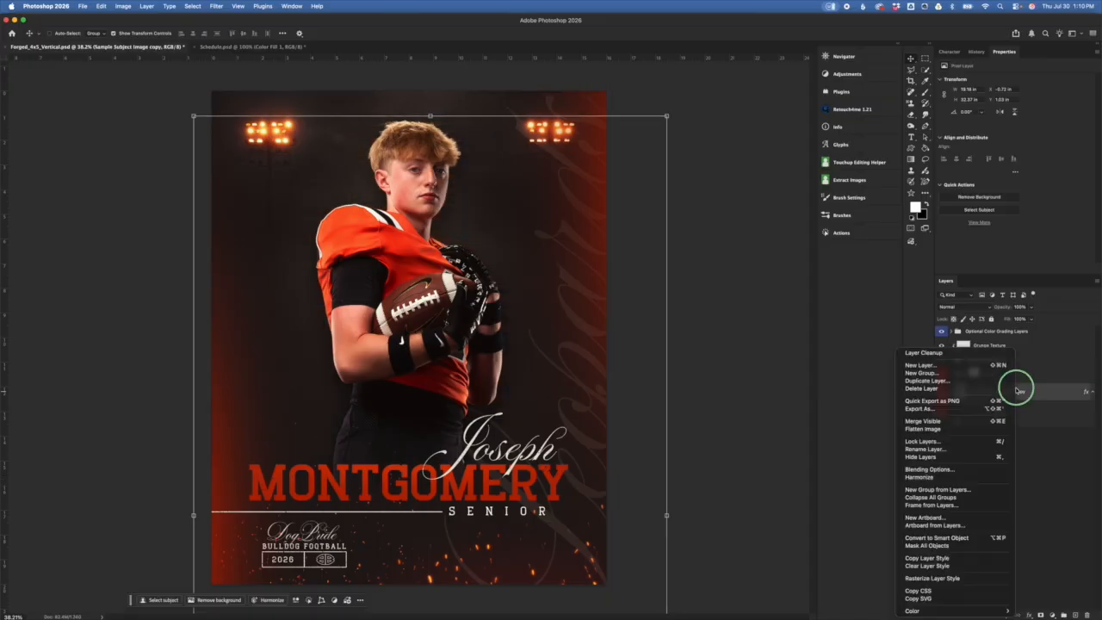
click(938, 558)
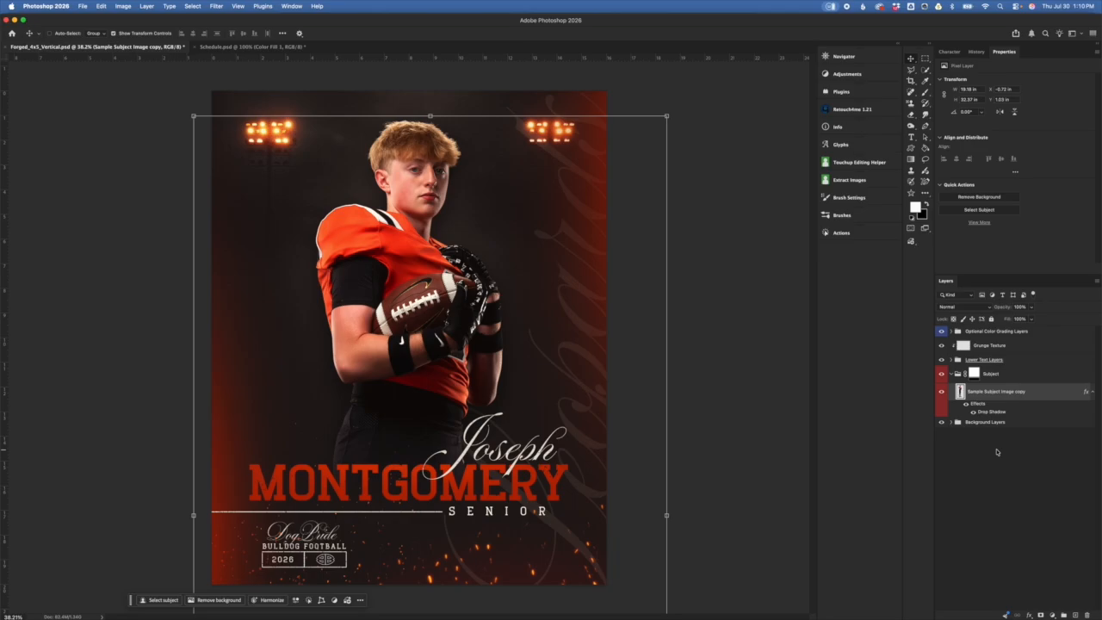
right_click(1012, 401)
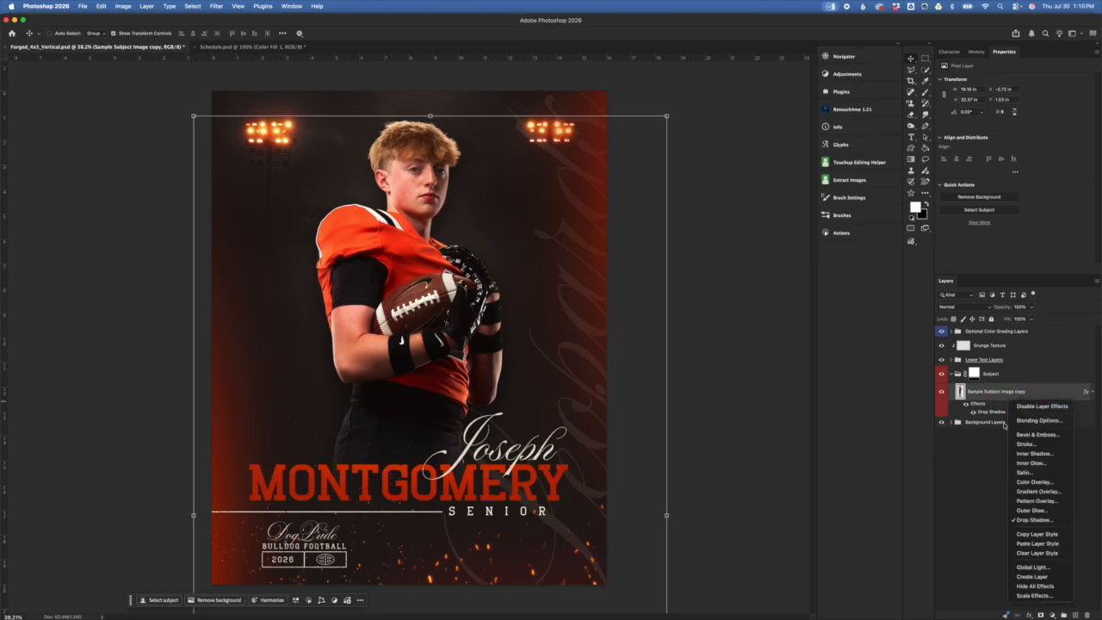
click(1044, 553)
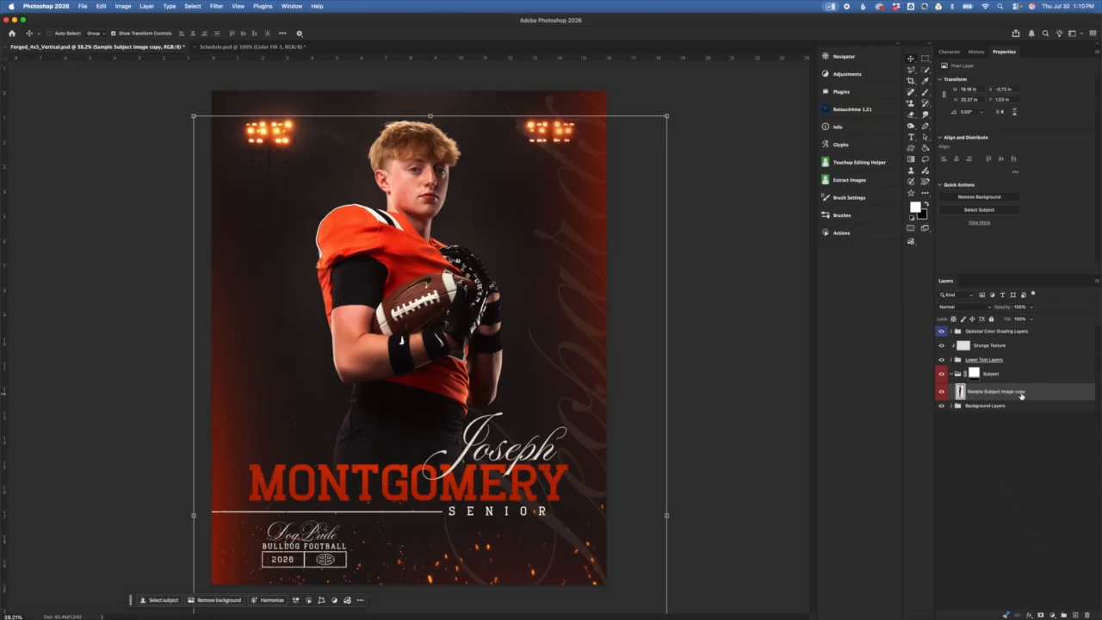
click(1045, 373)
Step: Run the Motion Blur action and give Sample Subject Image copy a Drop Shadow
click(851, 233)
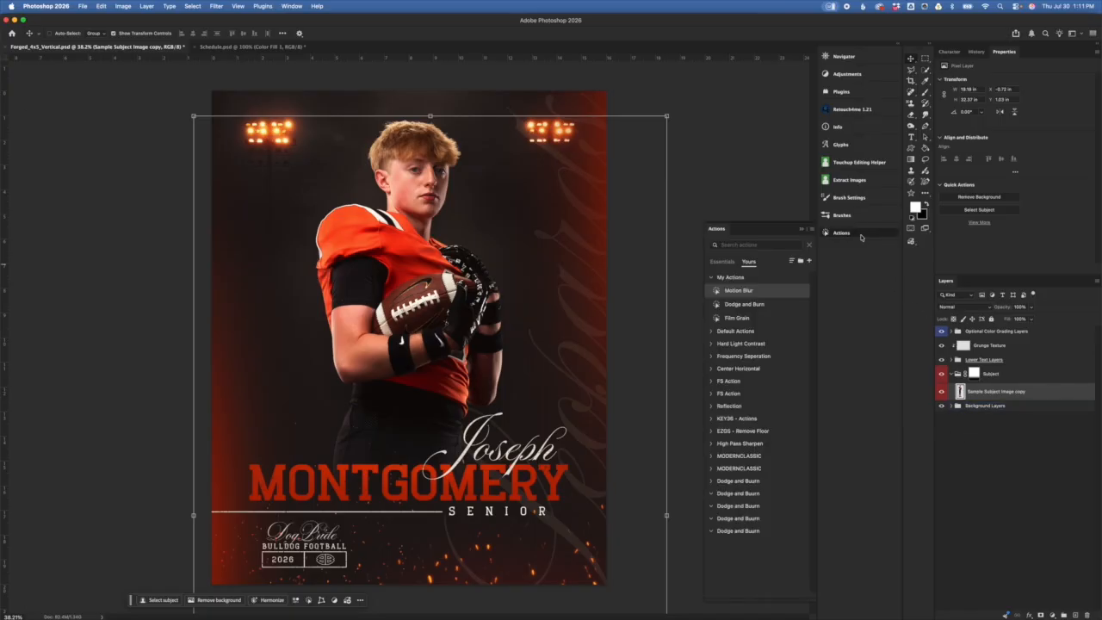
click(749, 292)
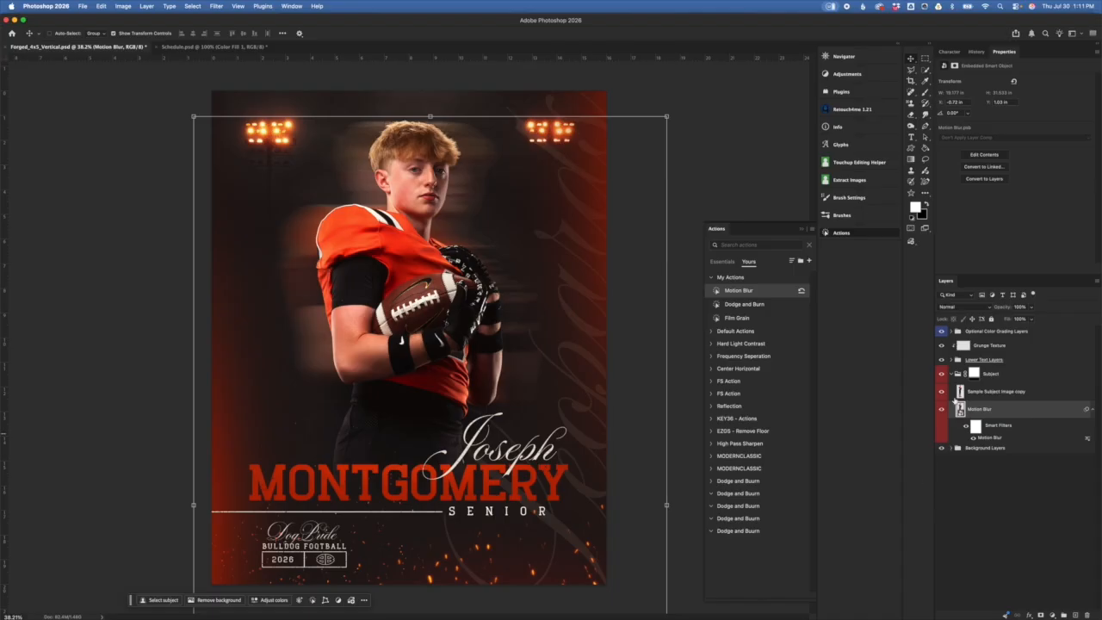
click(1004, 397)
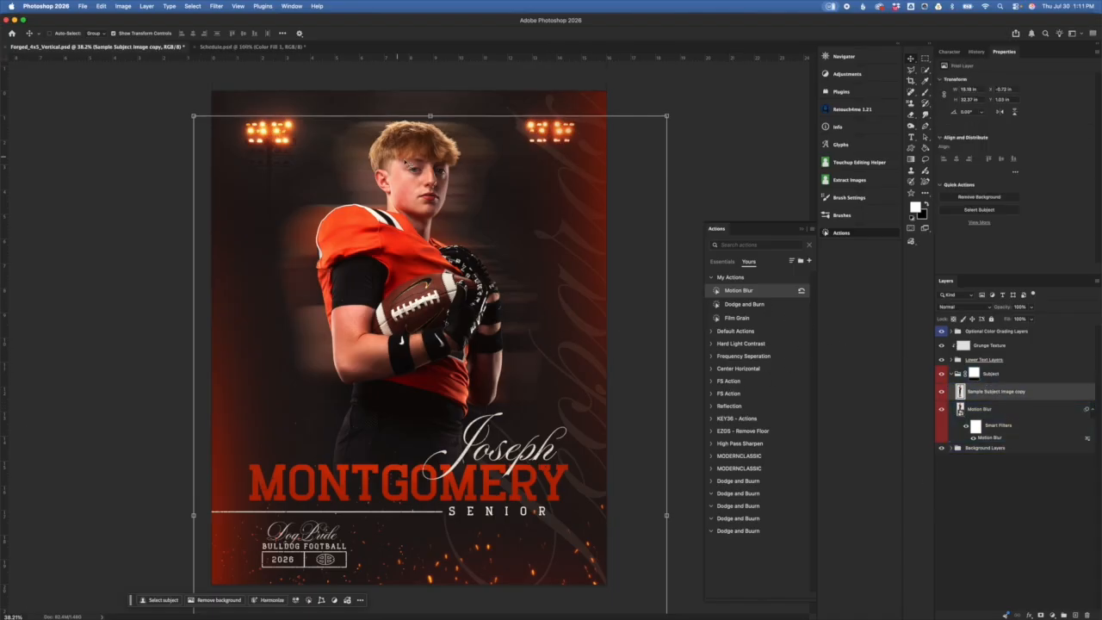
double_click(1041, 394)
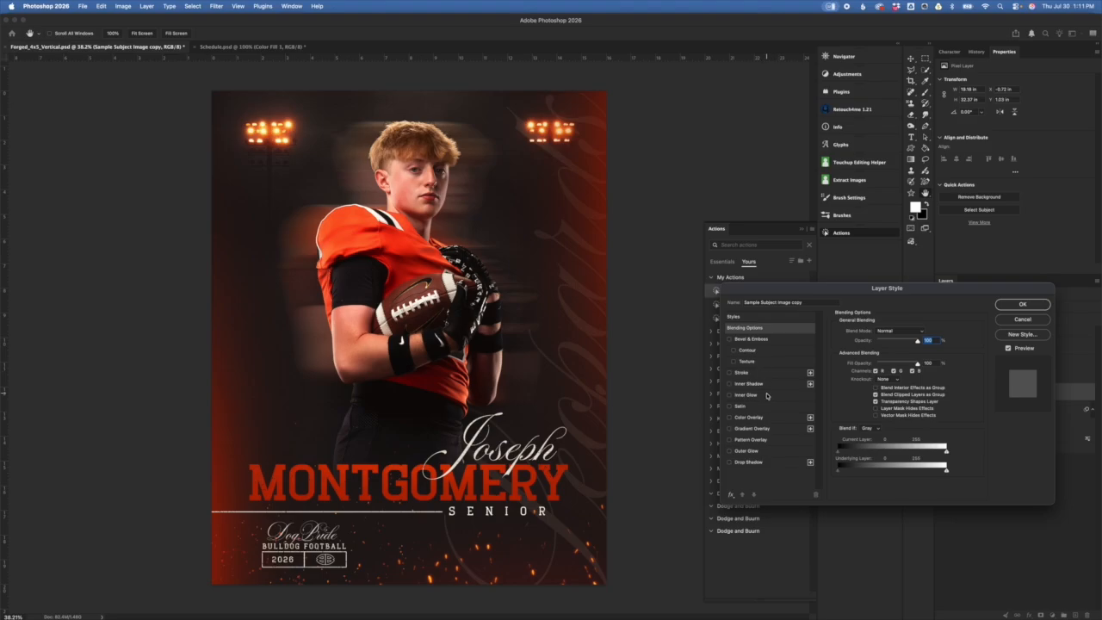
click(763, 463)
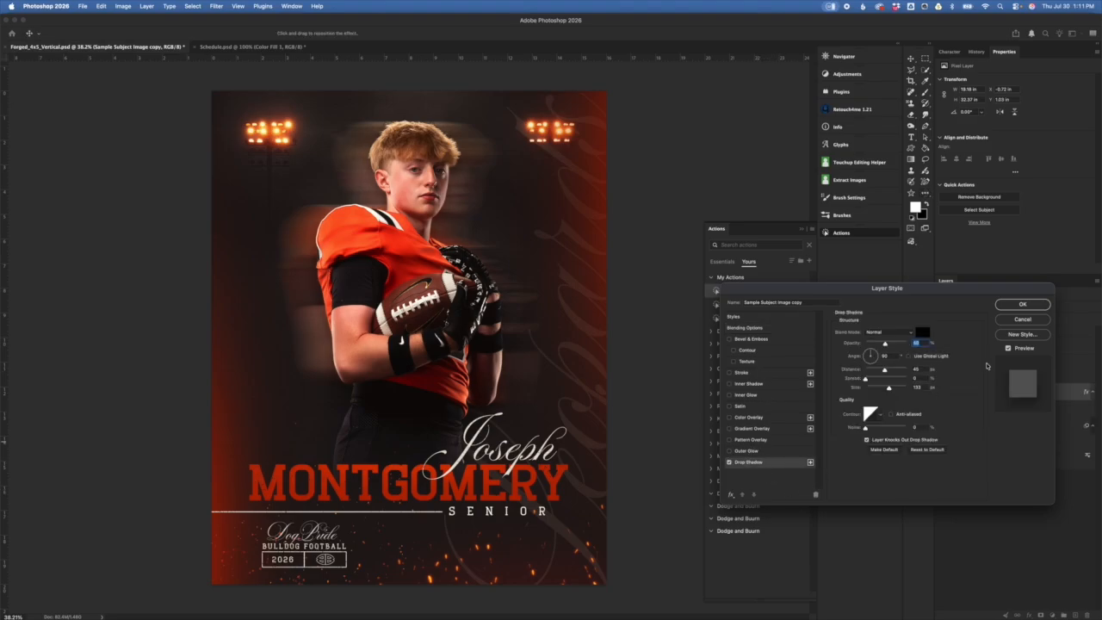
click(1022, 305)
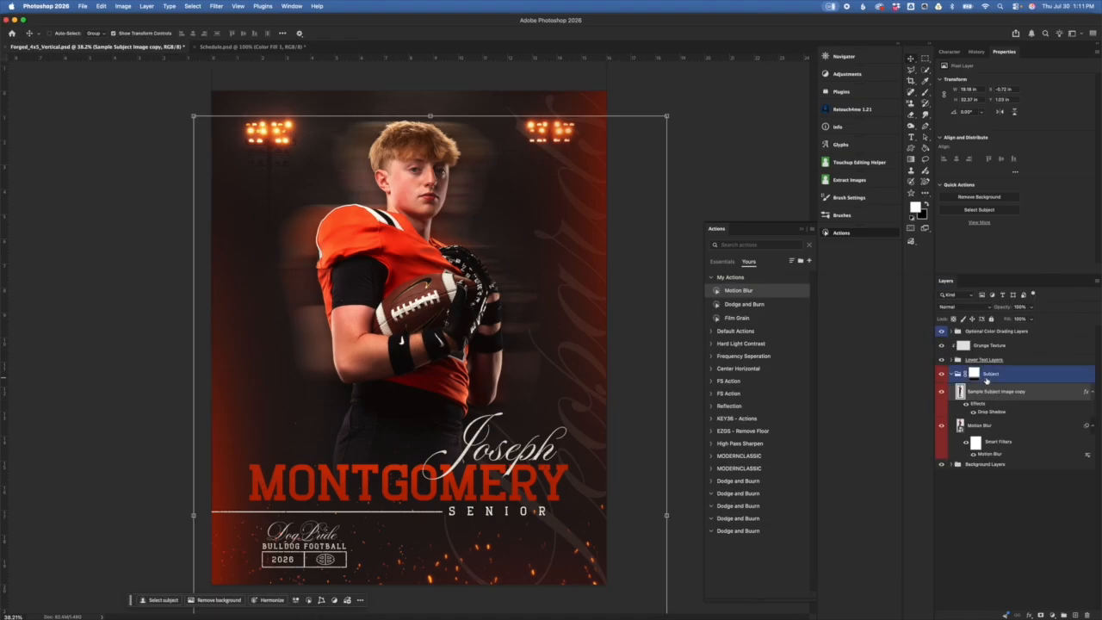
Step: Hide the Motion Blur ghost layer and reselect Sample Subject Image copy
click(973, 422)
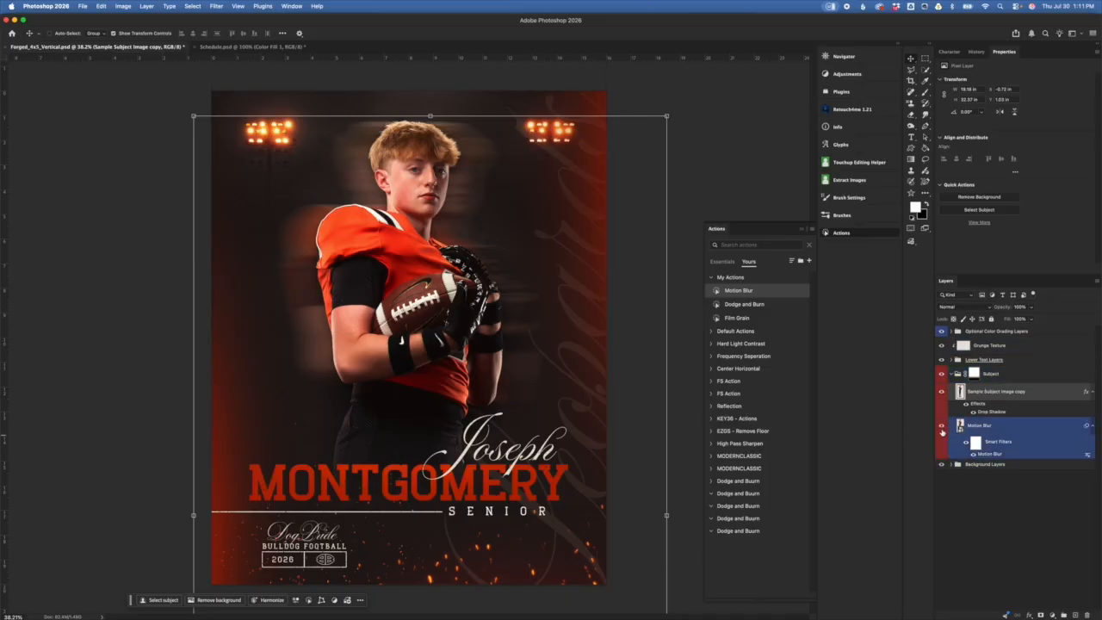
click(1020, 429)
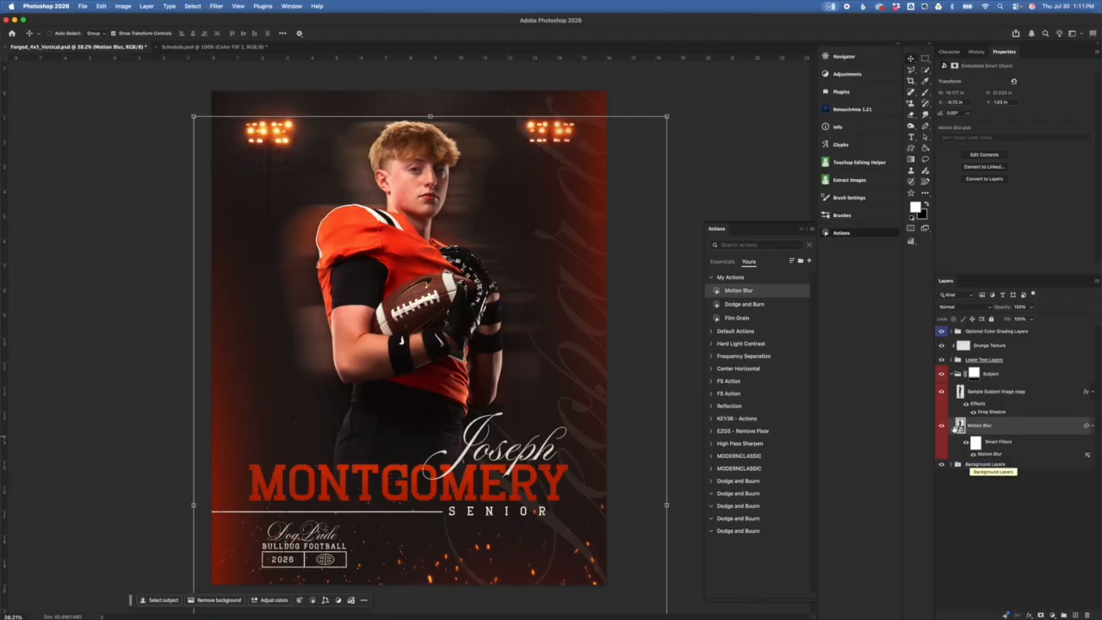
click(942, 427)
click(1012, 405)
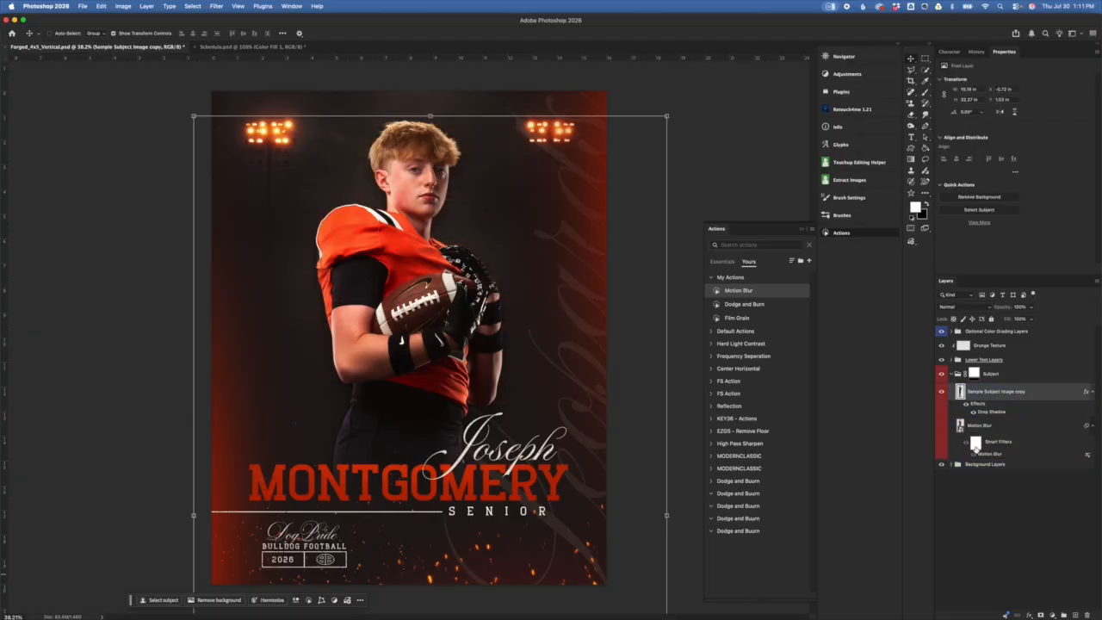
click(1014, 376)
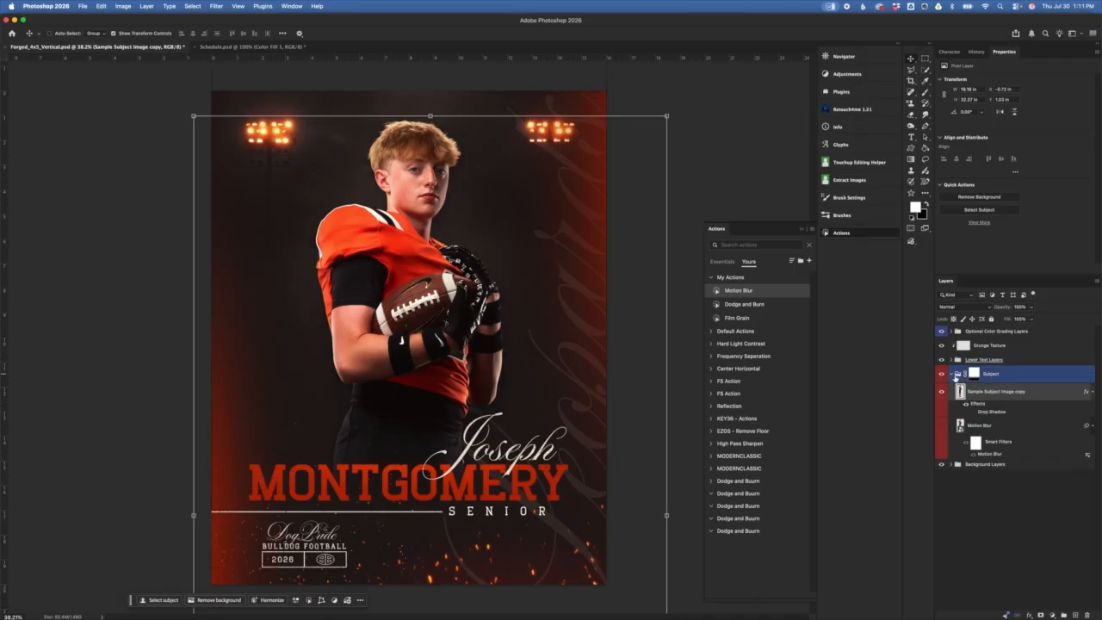
drag(1013, 384, 981, 398)
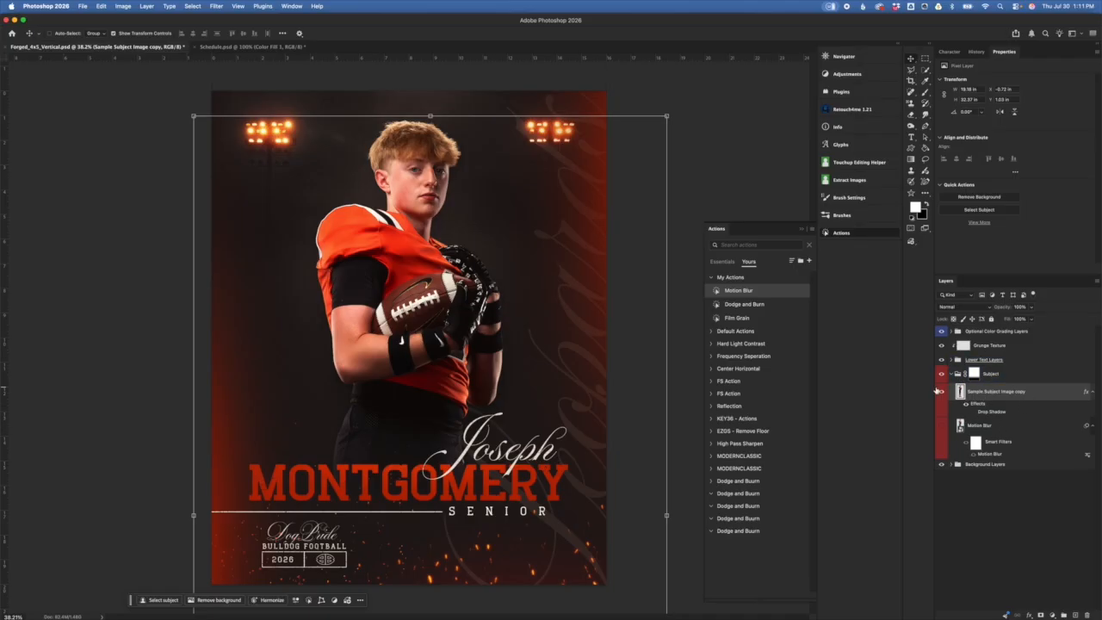
mouse_move(974, 374)
mouse_down()
mouse_move(972, 415)
mouse_move(986, 377)
mouse_move(975, 372)
mouse_move(978, 385)
mouse_up()
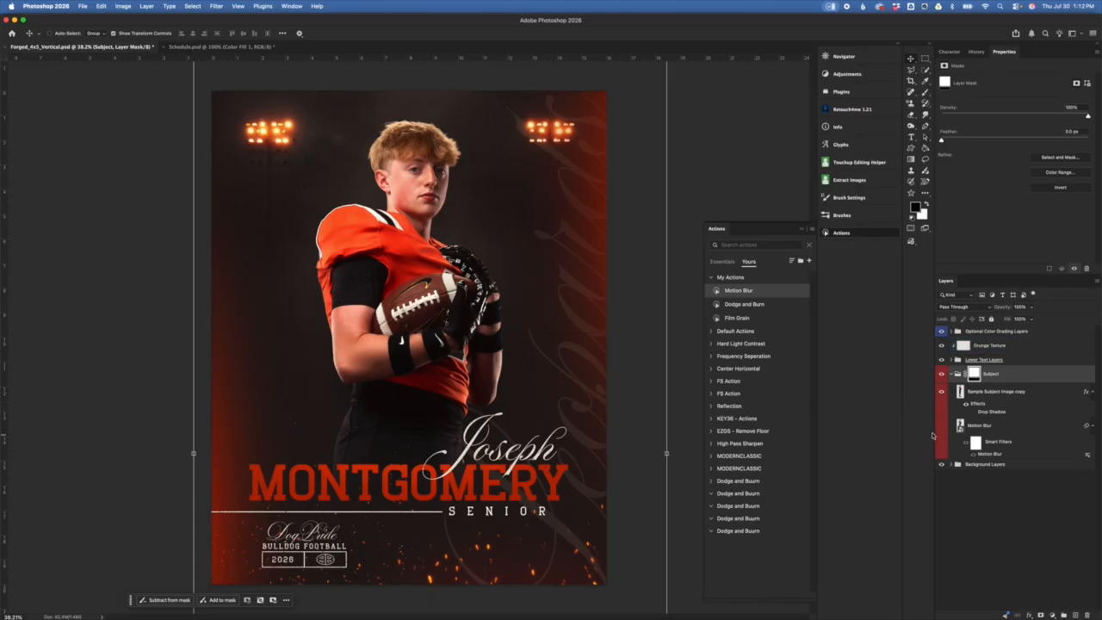
key(super+Tab)
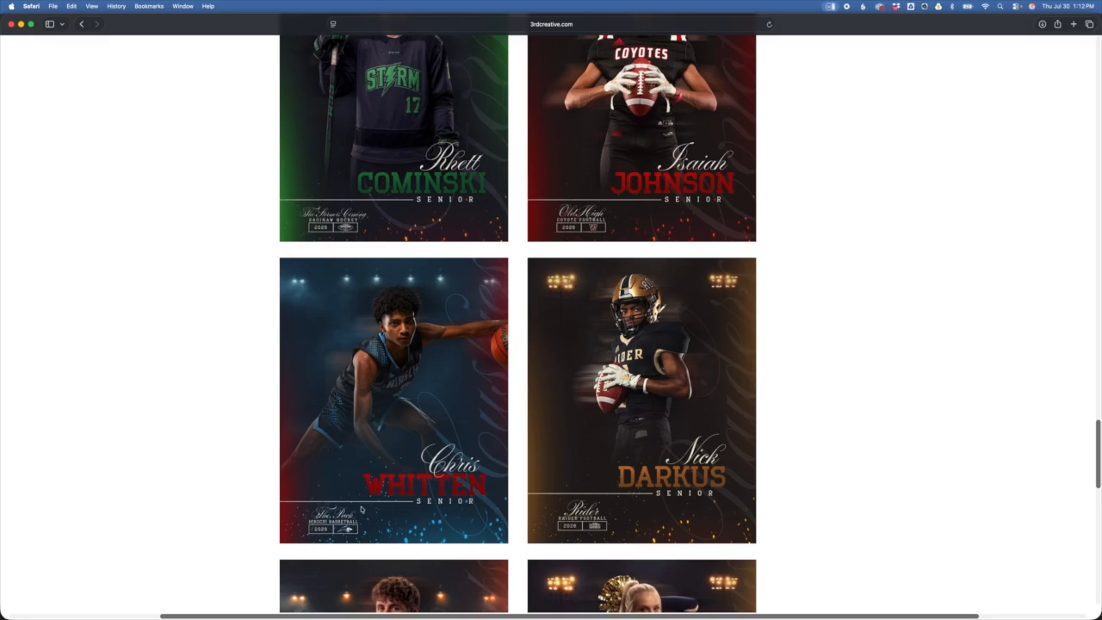
key(super+Tab)
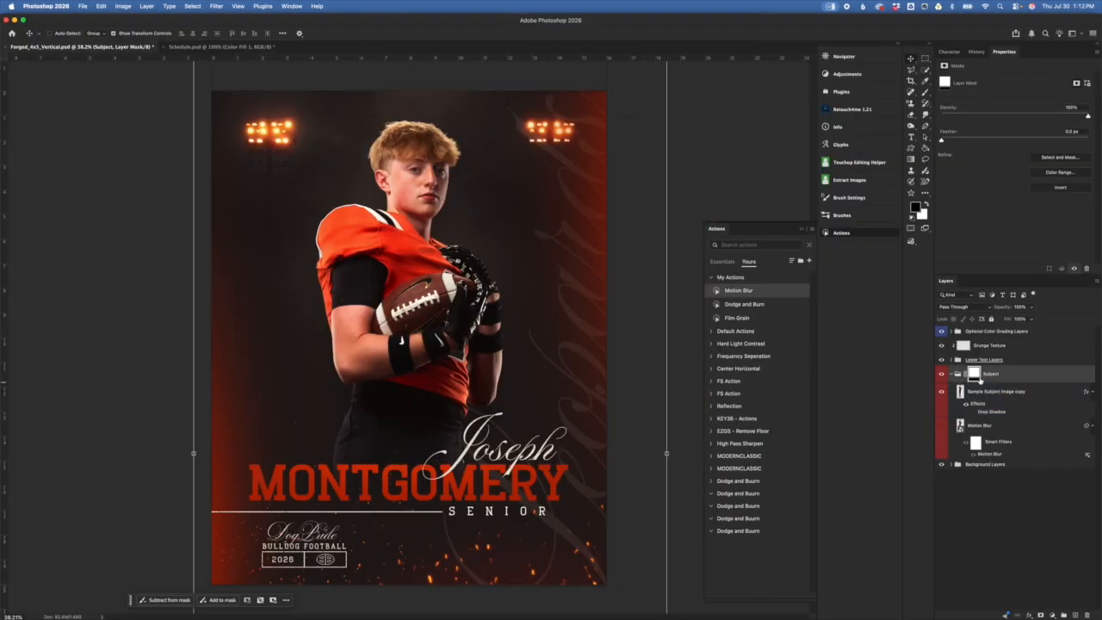
click(992, 378)
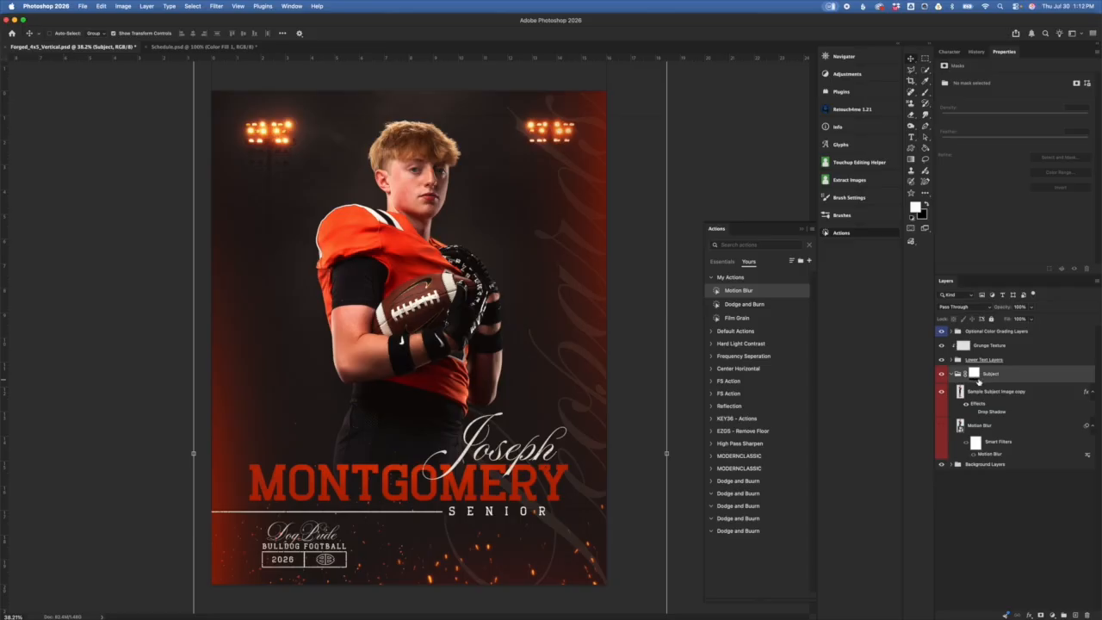
Step: Select the Subject group's mask and set up the Gradient tool, leaving Reverse unchanged
click(976, 377)
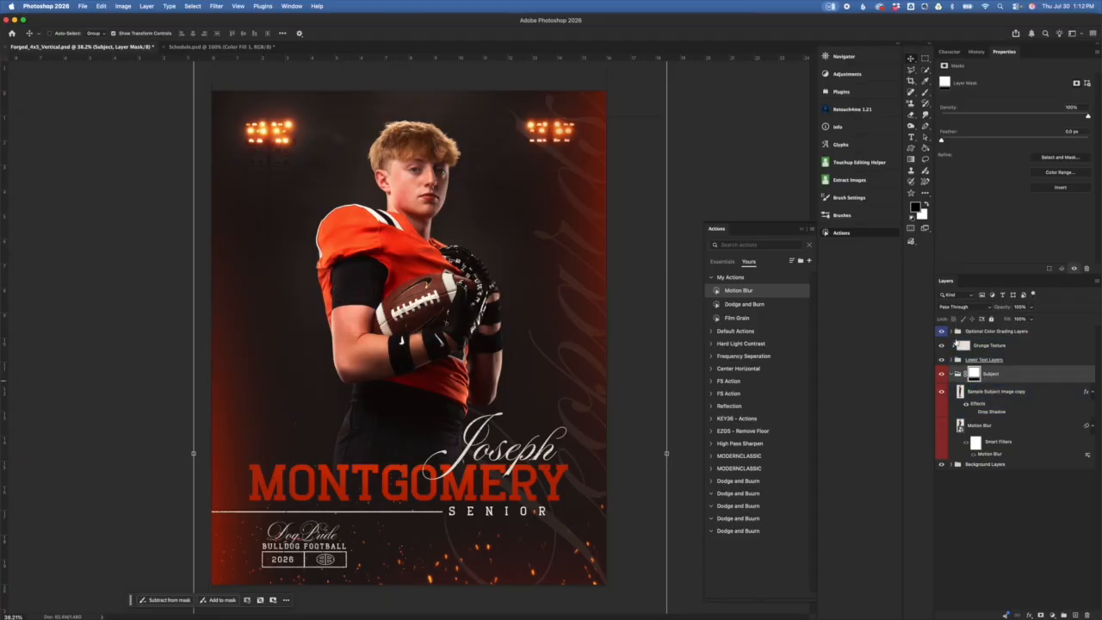
click(913, 161)
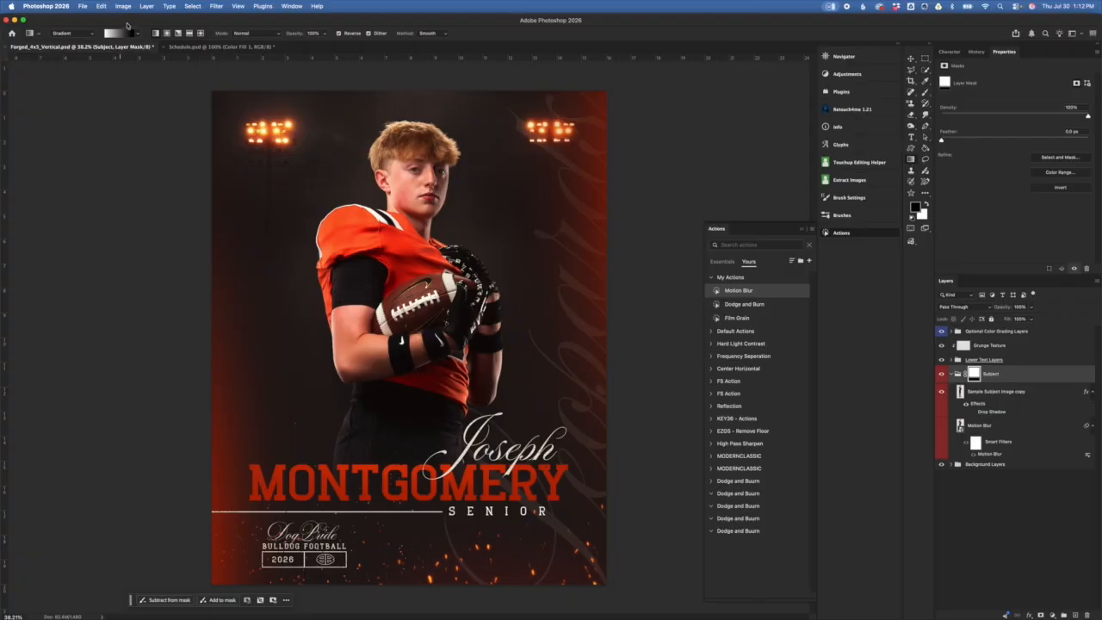
click(139, 35)
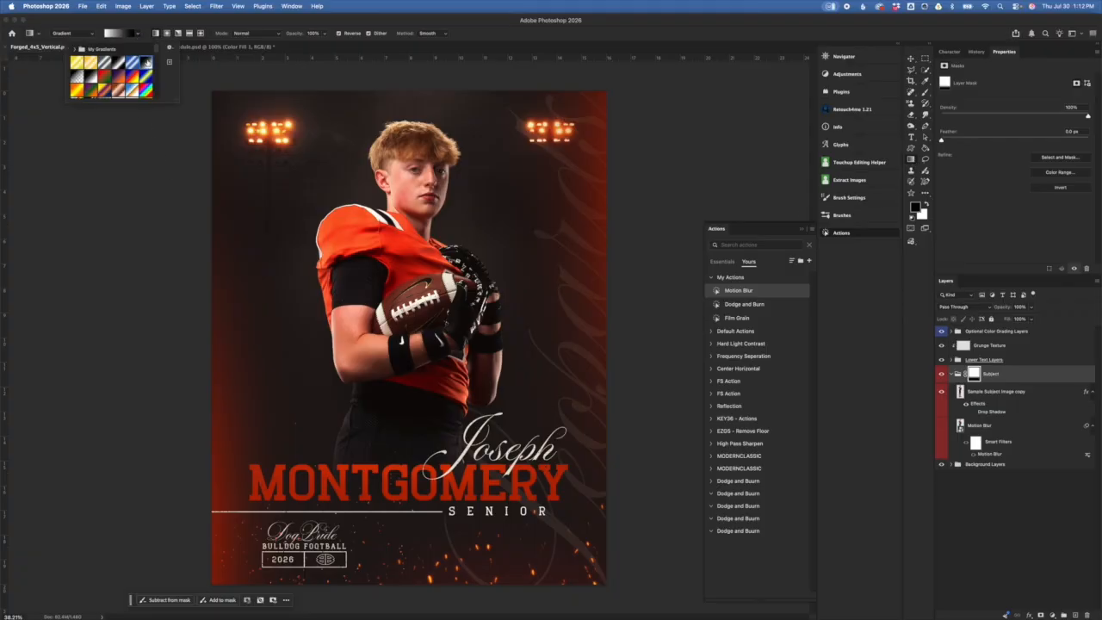
click(169, 20)
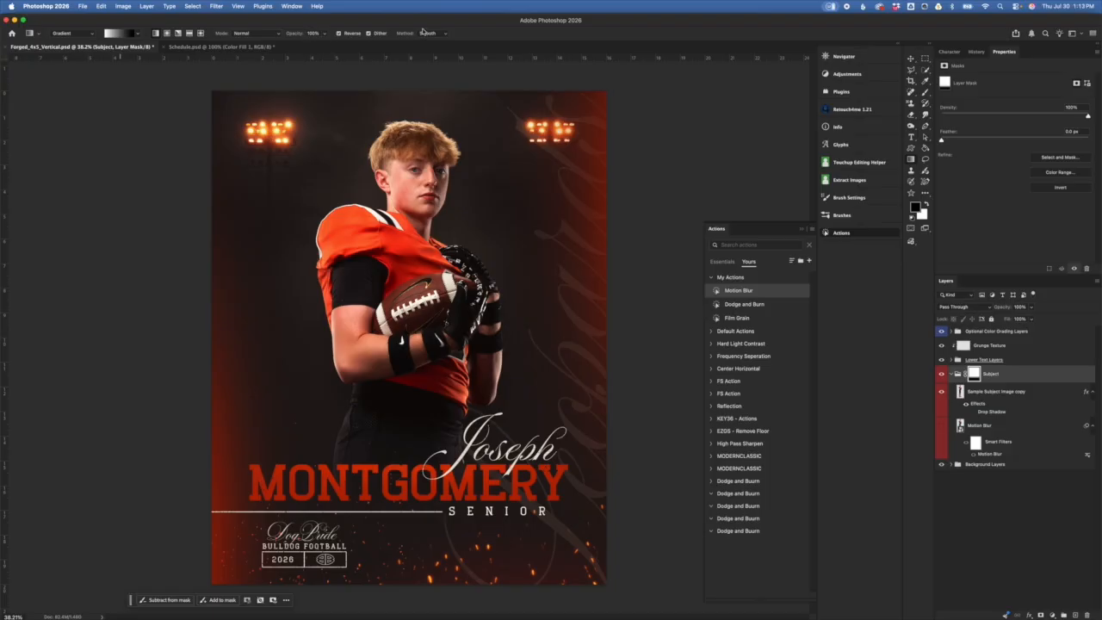
click(337, 34)
click(339, 34)
Step: Draw a vertical mask gradient fading the player's legs, adjust its ends near the shoulder, and commit
drag(402, 335, 404, 575)
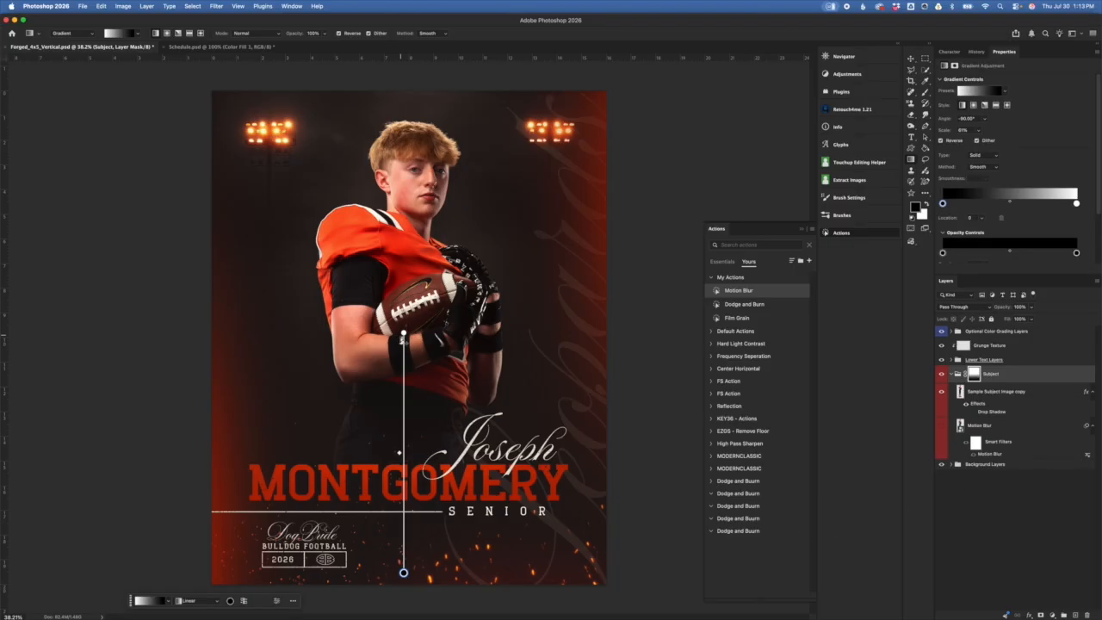
drag(403, 334, 422, 376)
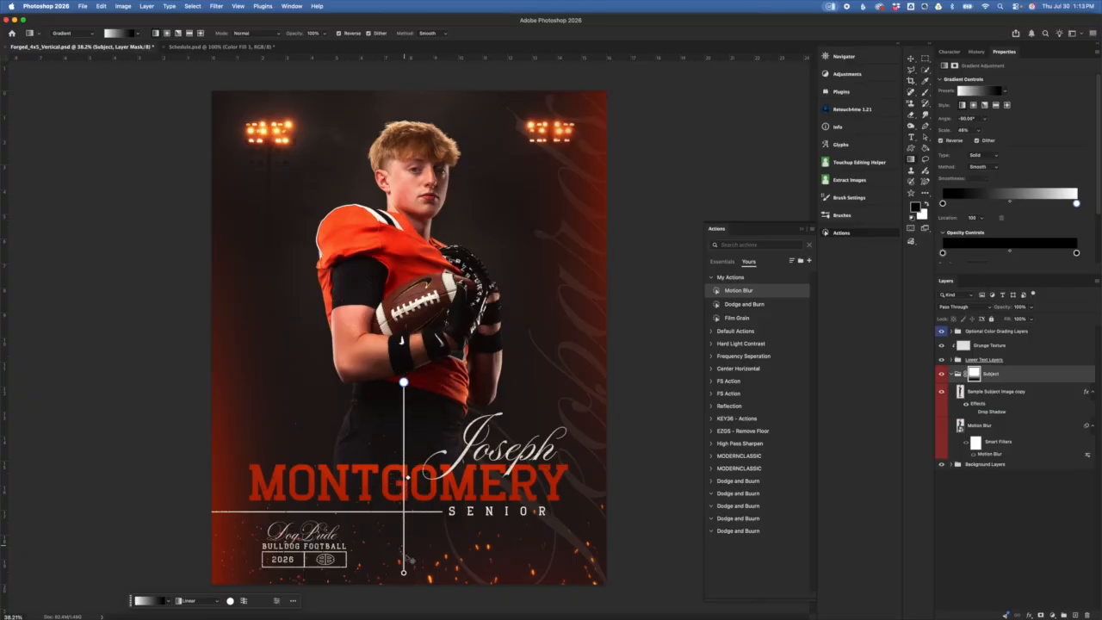
mouse_move(404, 572)
mouse_down()
mouse_move(407, 441)
mouse_move(404, 571)
mouse_up()
drag(405, 382, 410, 351)
click(1029, 371)
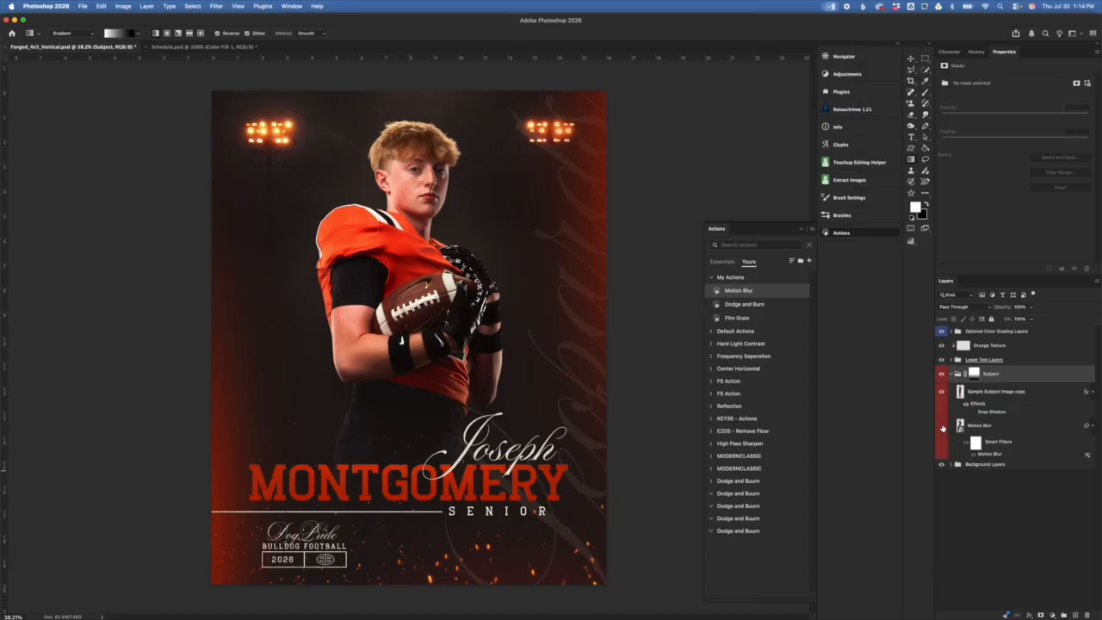
Step: Reveal the Motion Blur copy behind the player, collapse the Subject group, and select Lower Text Layers
click(941, 426)
click(952, 374)
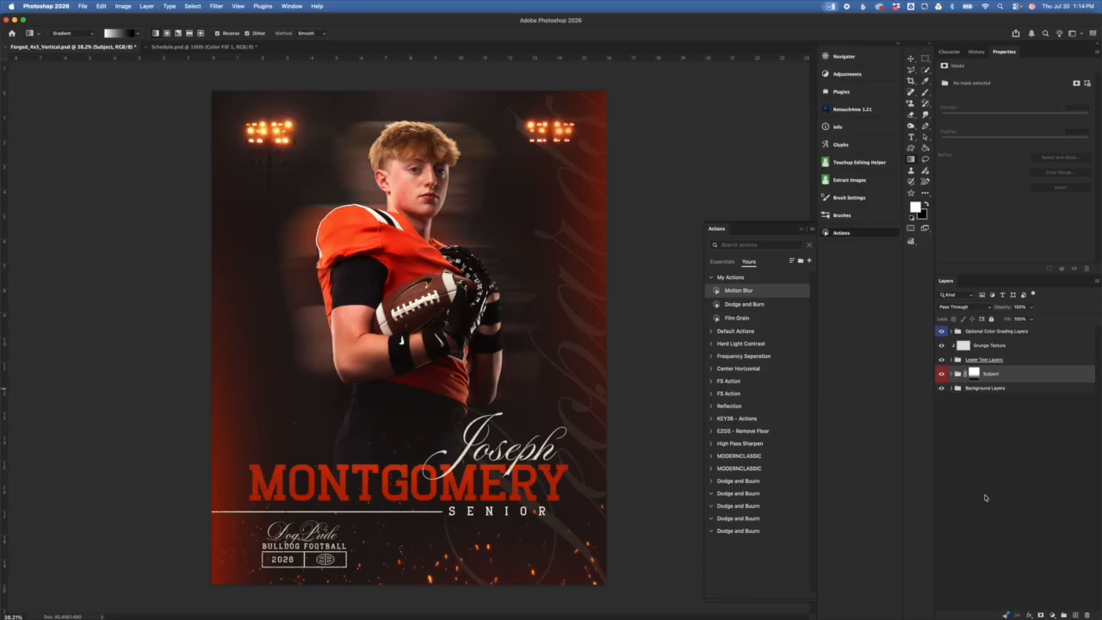
click(1030, 360)
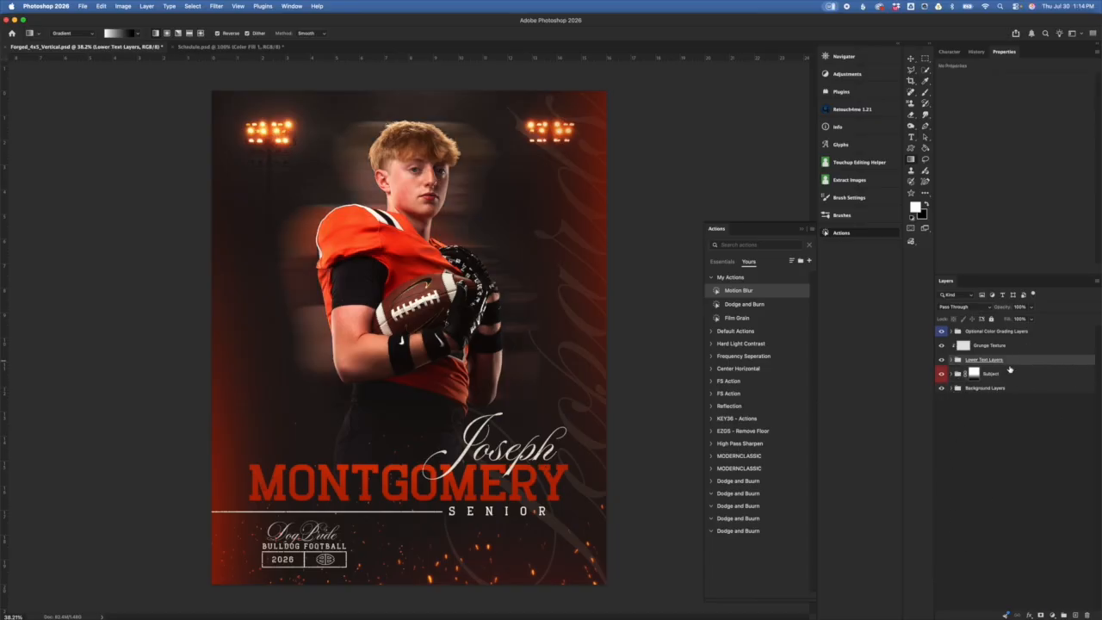
Step: Expand Lower Text Layers and replace the script first name with the player's first name
click(952, 360)
click(1054, 377)
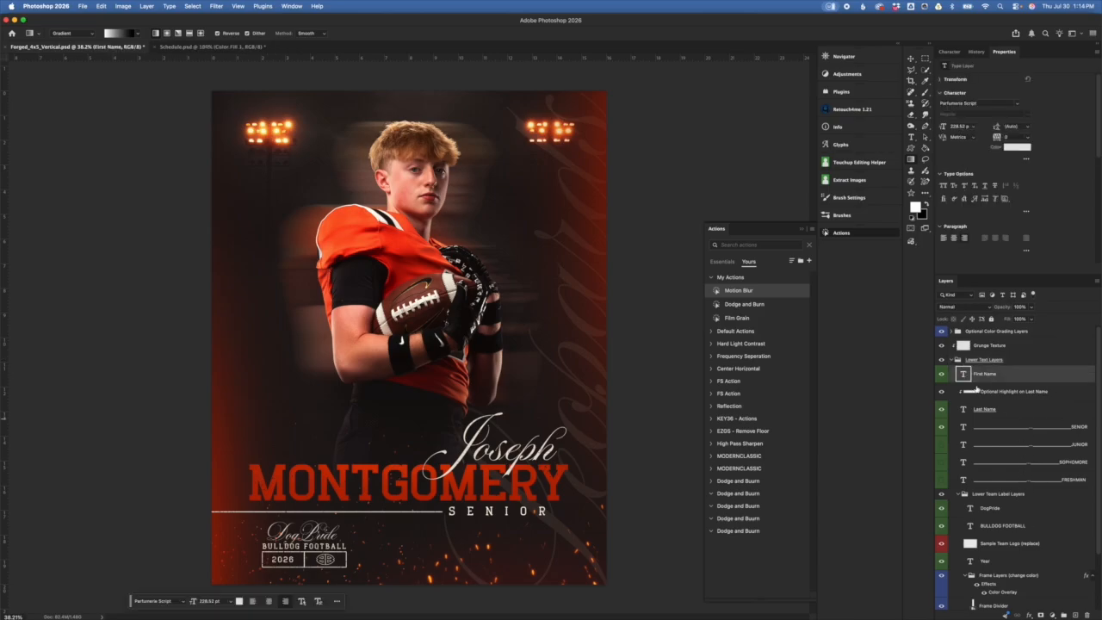
double_click(963, 373)
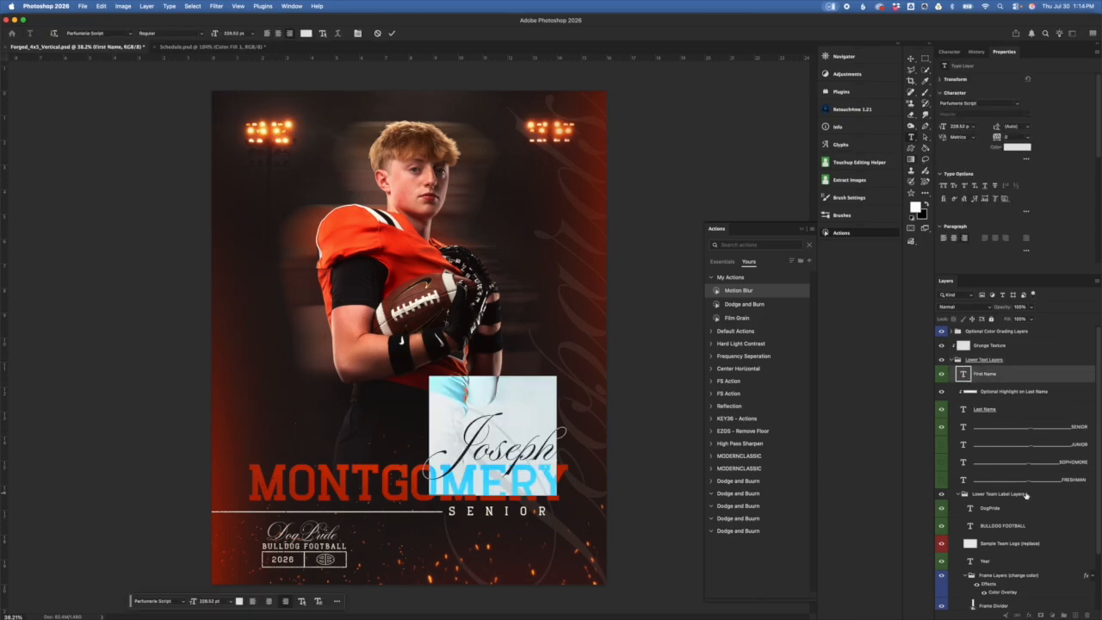
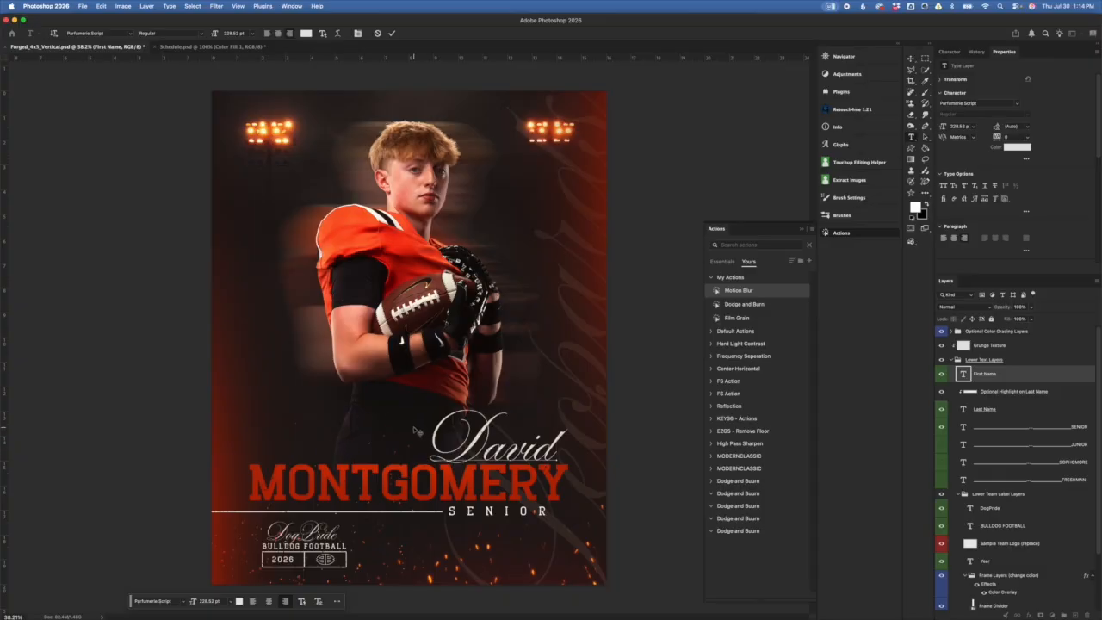
click(1036, 379)
key(g)
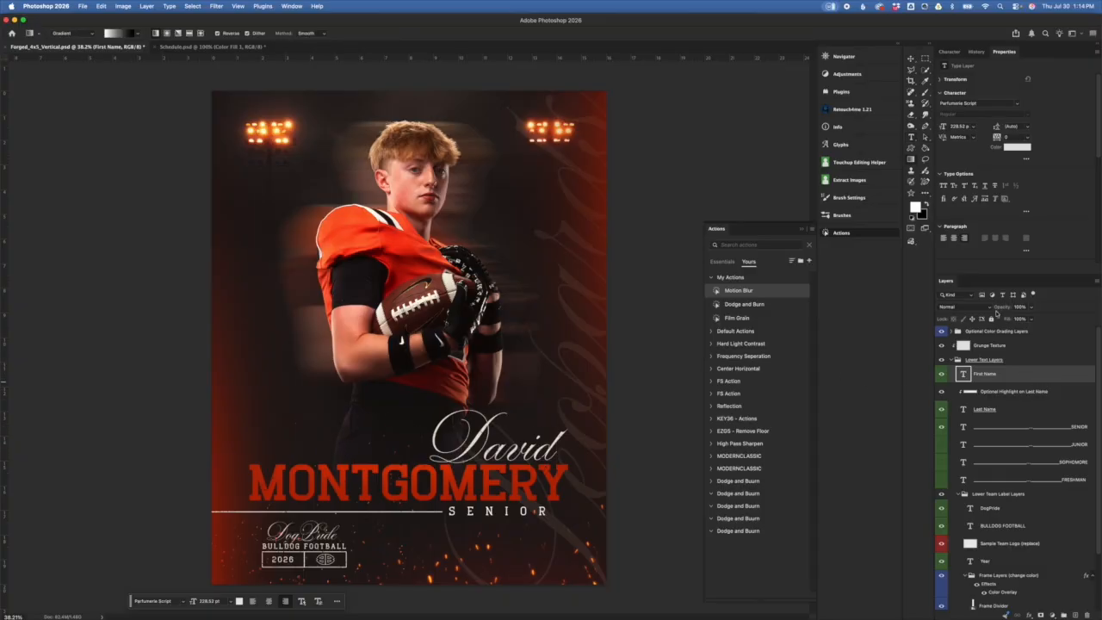
Step: Try red for the first name's colour, then cancel to keep it white
click(1011, 377)
click(950, 51)
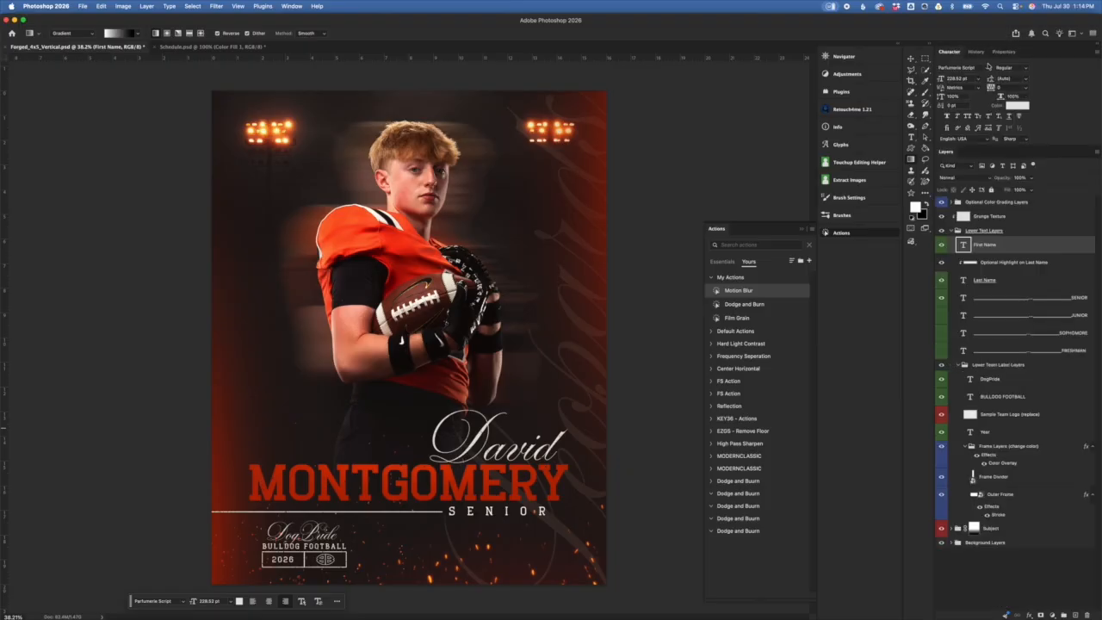
click(1023, 106)
click(851, 366)
click(959, 370)
Step: Replace the red last name with the player's surname in capitals
click(1004, 281)
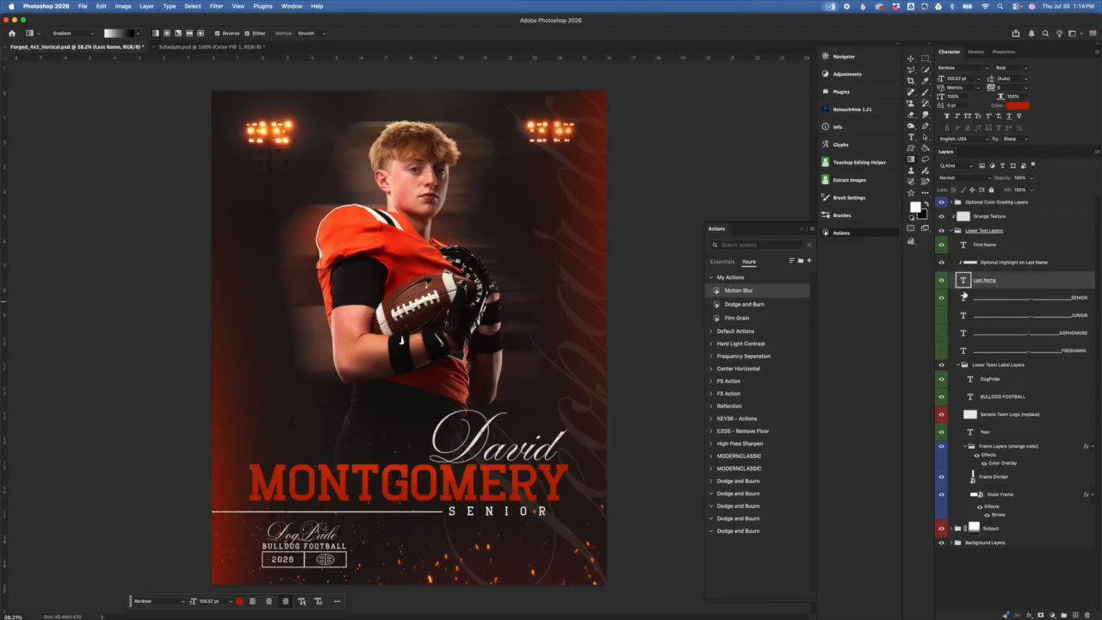
double_click(964, 280)
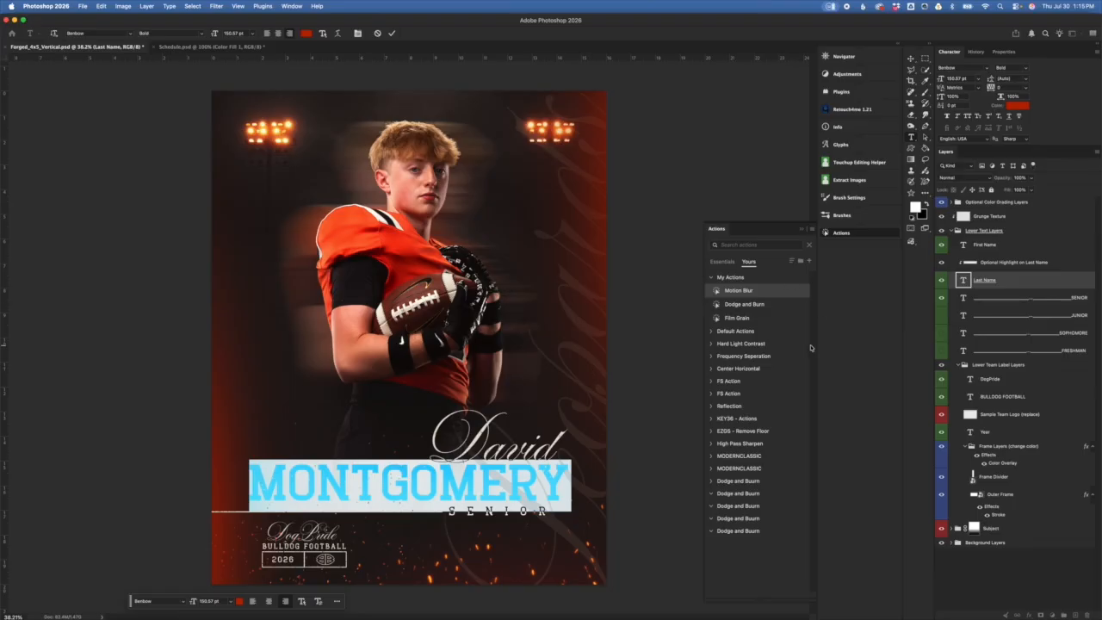
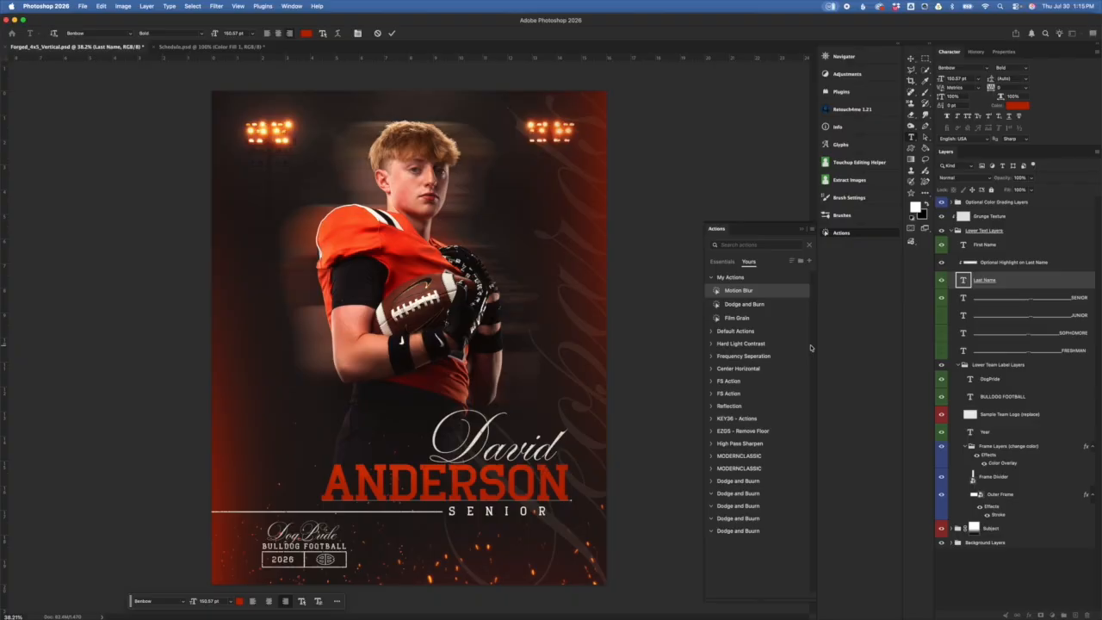
click(1020, 282)
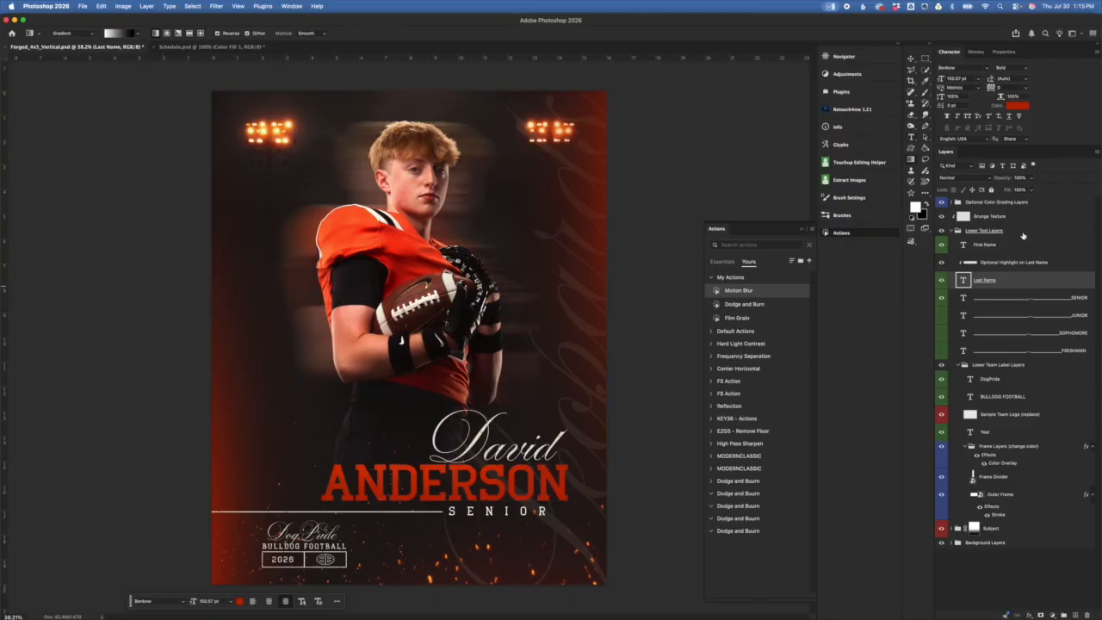
Step: Select the name and class text layers, try shifting them sideways, then cancel the transform
click(1024, 237)
click(1026, 248)
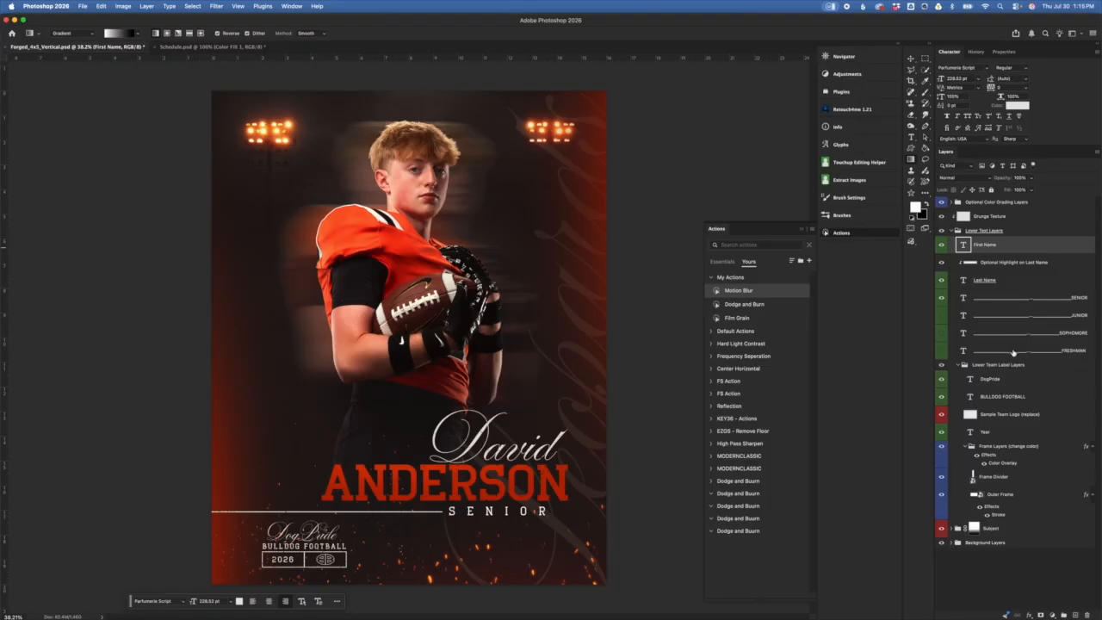
shift+click(1001, 351)
key(super+t)
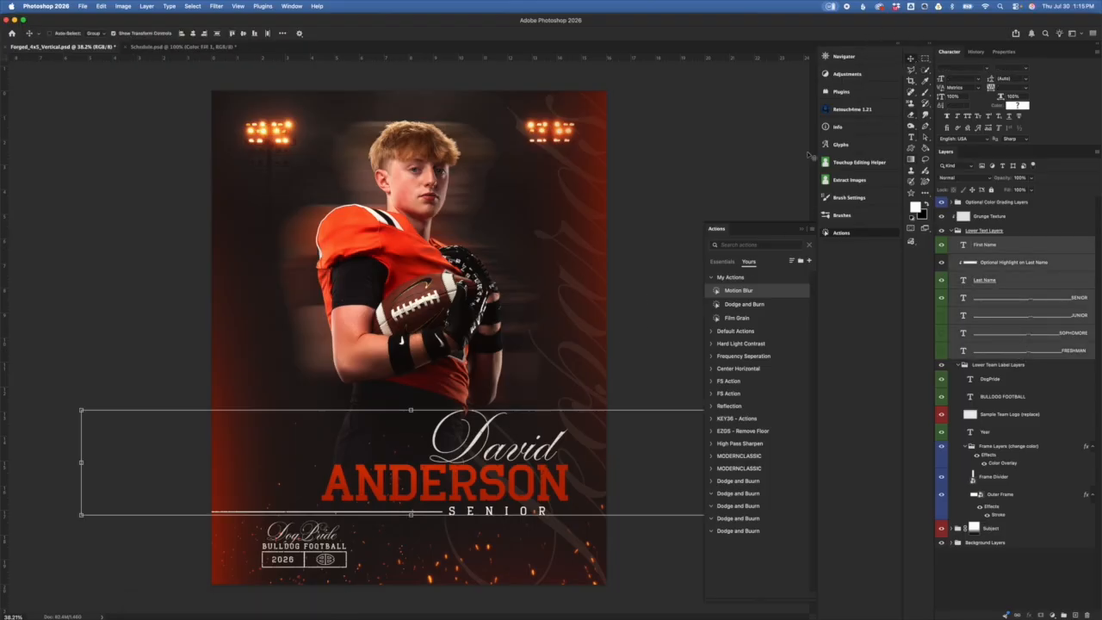
mouse_move(441, 436)
mouse_down()
mouse_move(478, 437)
mouse_move(397, 437)
mouse_move(447, 438)
mouse_up()
click(423, 34)
Step: Try Soft Light on the Optional Highlight on Last Name layer, then return it to Overlay
click(1032, 249)
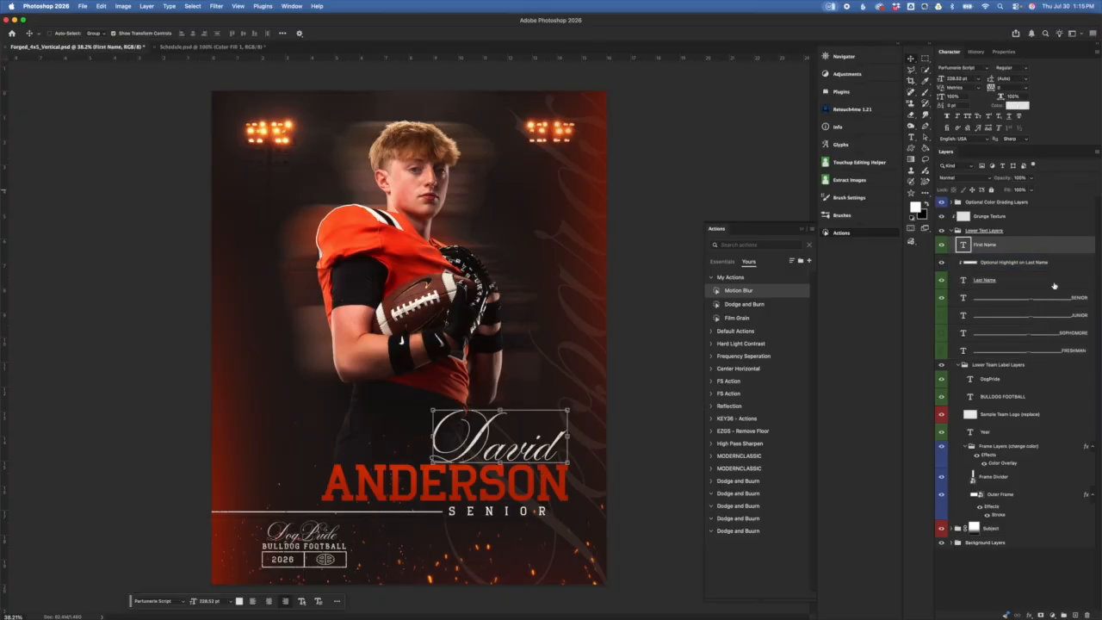
click(1069, 269)
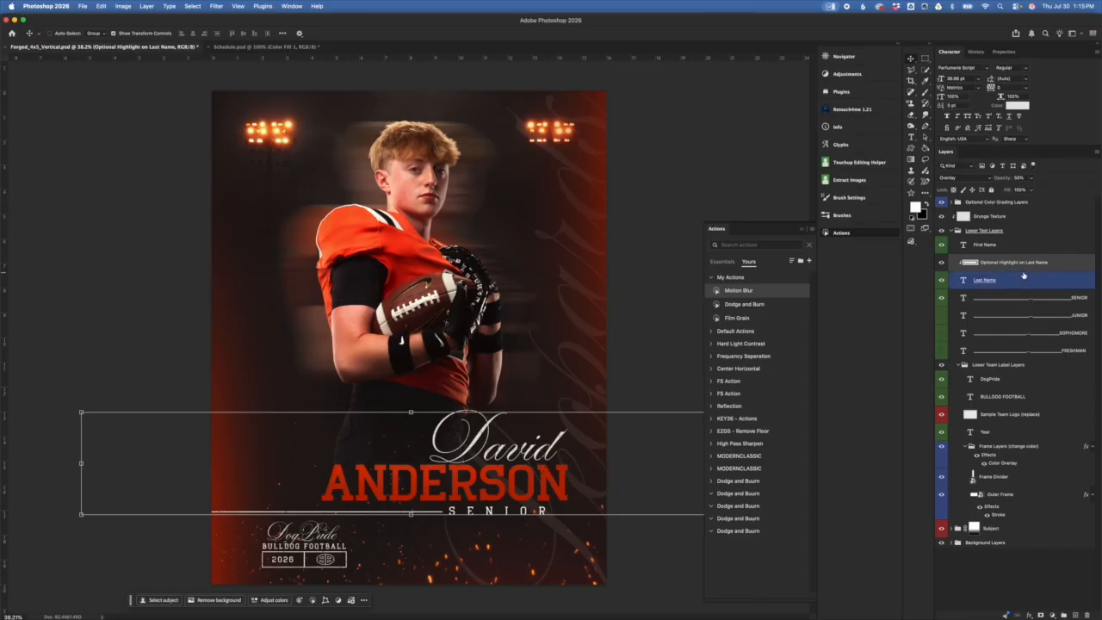
click(1024, 282)
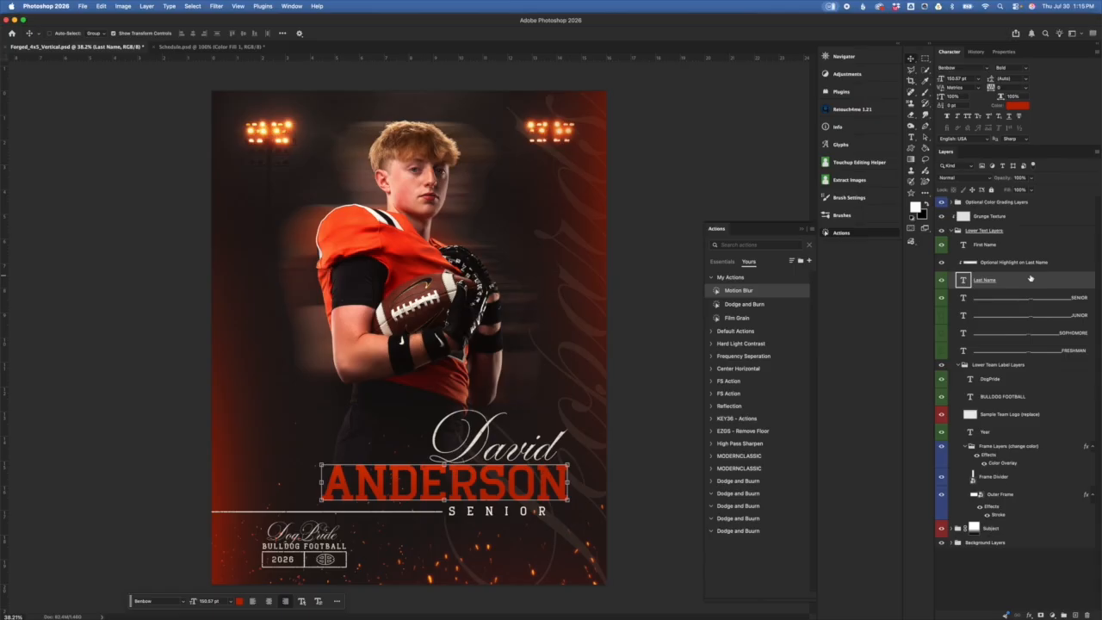
click(976, 261)
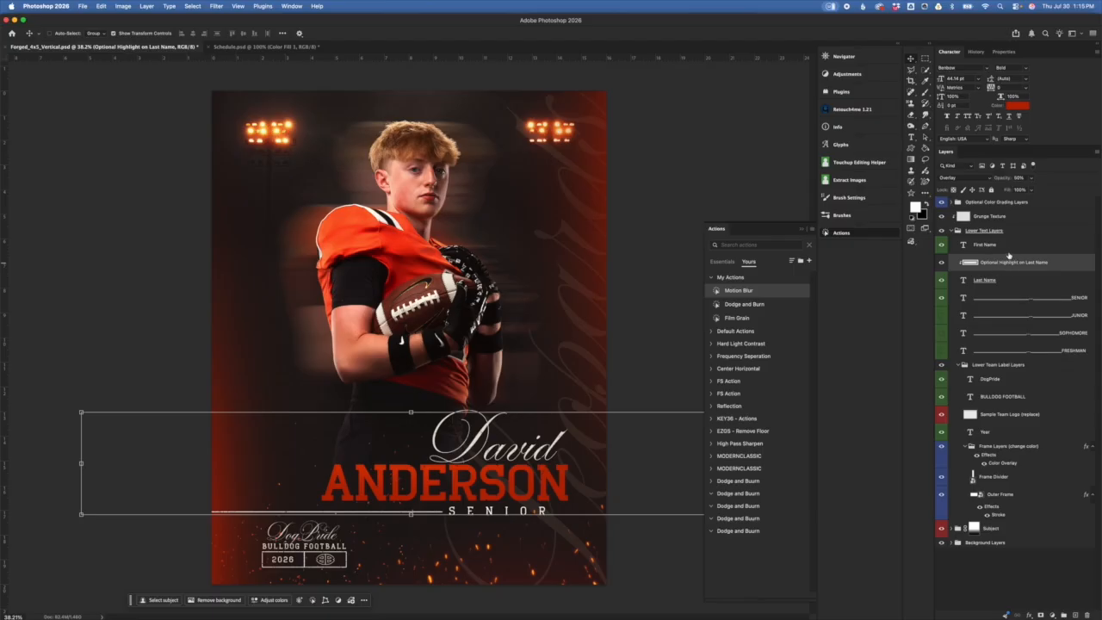
click(962, 177)
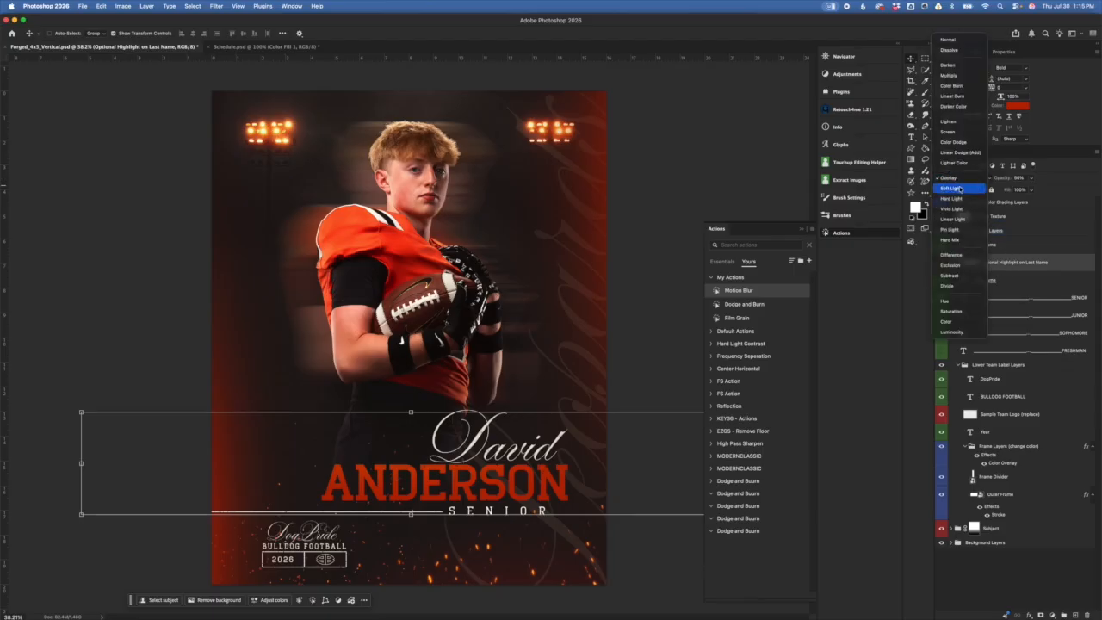
click(960, 189)
click(963, 178)
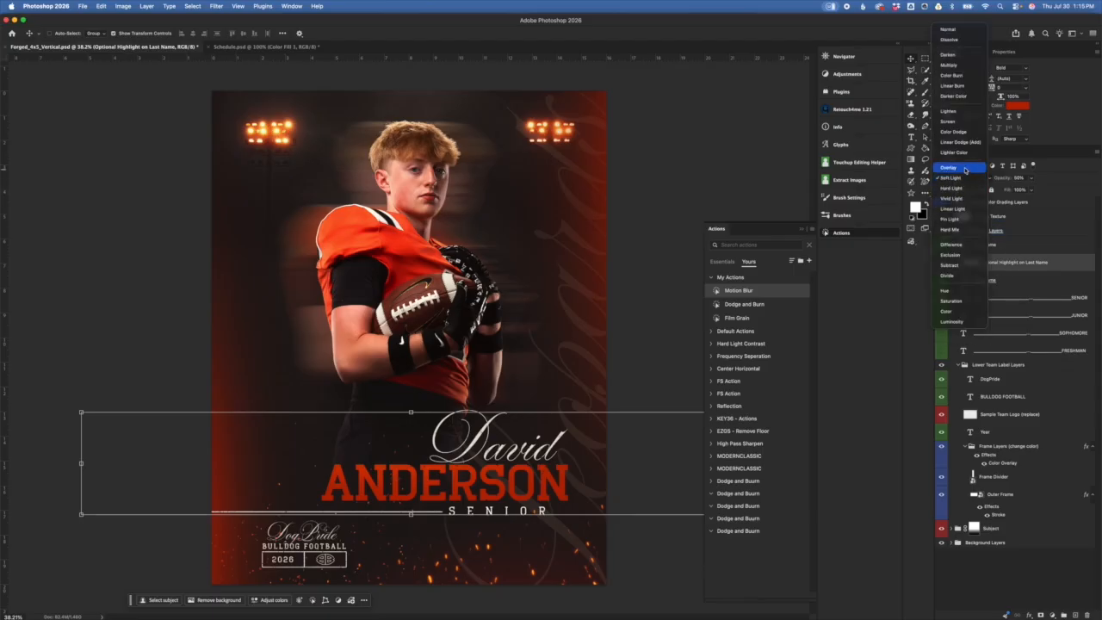
click(965, 170)
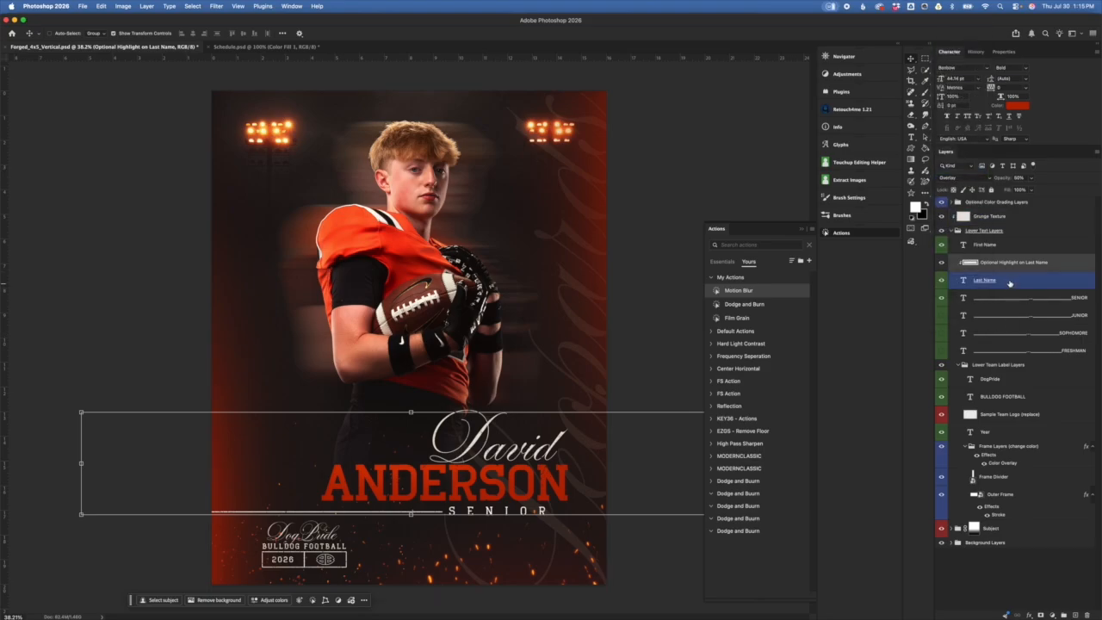
Step: Toggle the highlight's visibility to check it, then set its opacity to 87%
click(942, 263)
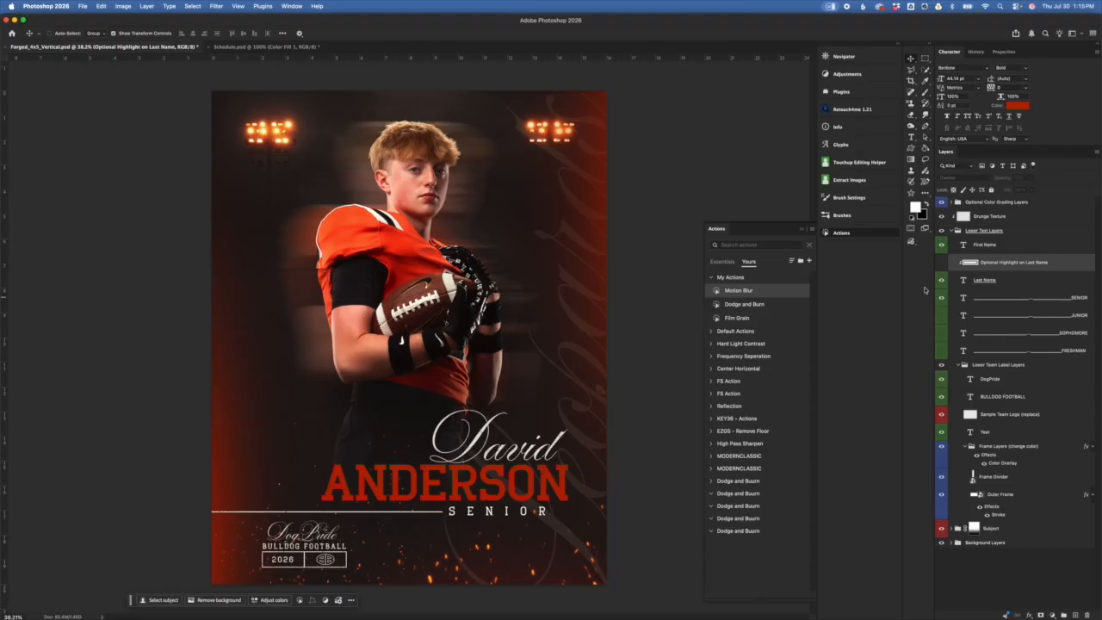
click(943, 264)
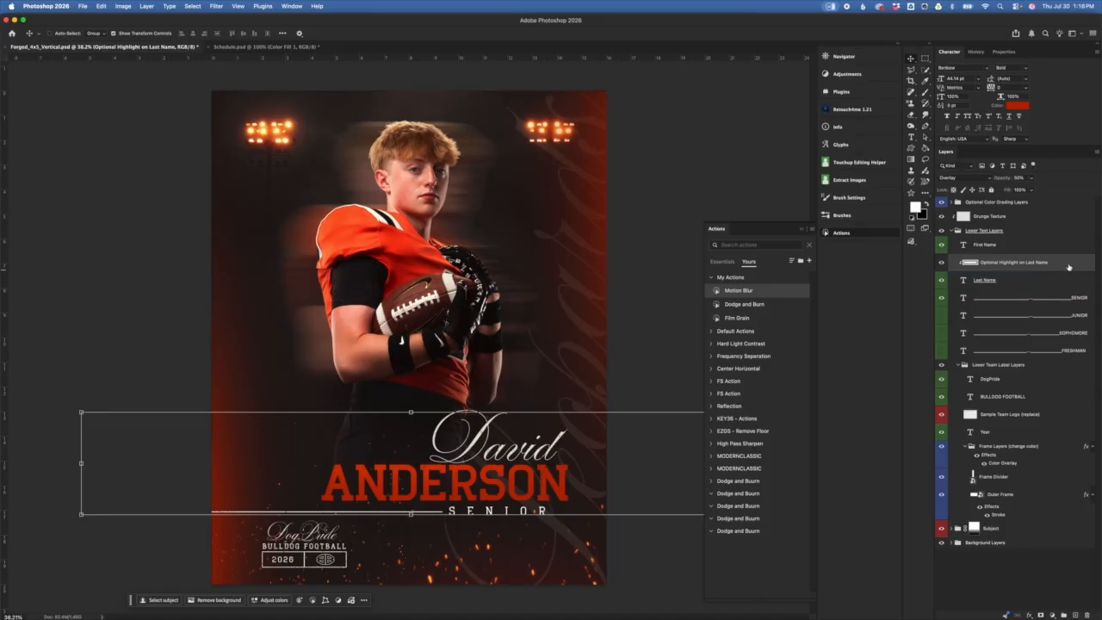
drag(1000, 179, 1099, 199)
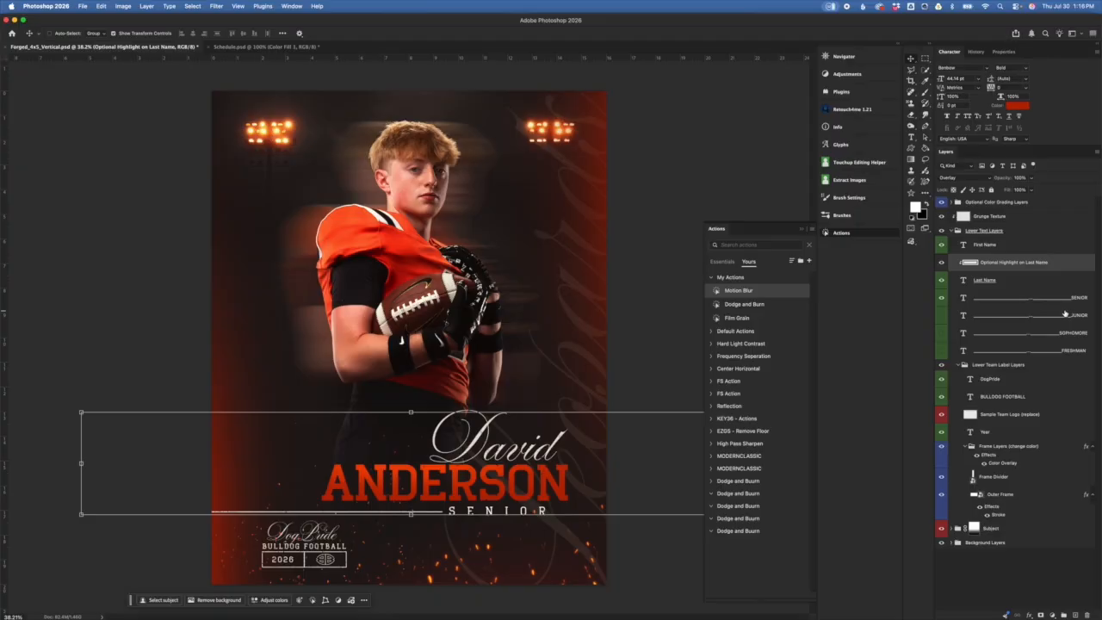
drag(1001, 177, 975, 181)
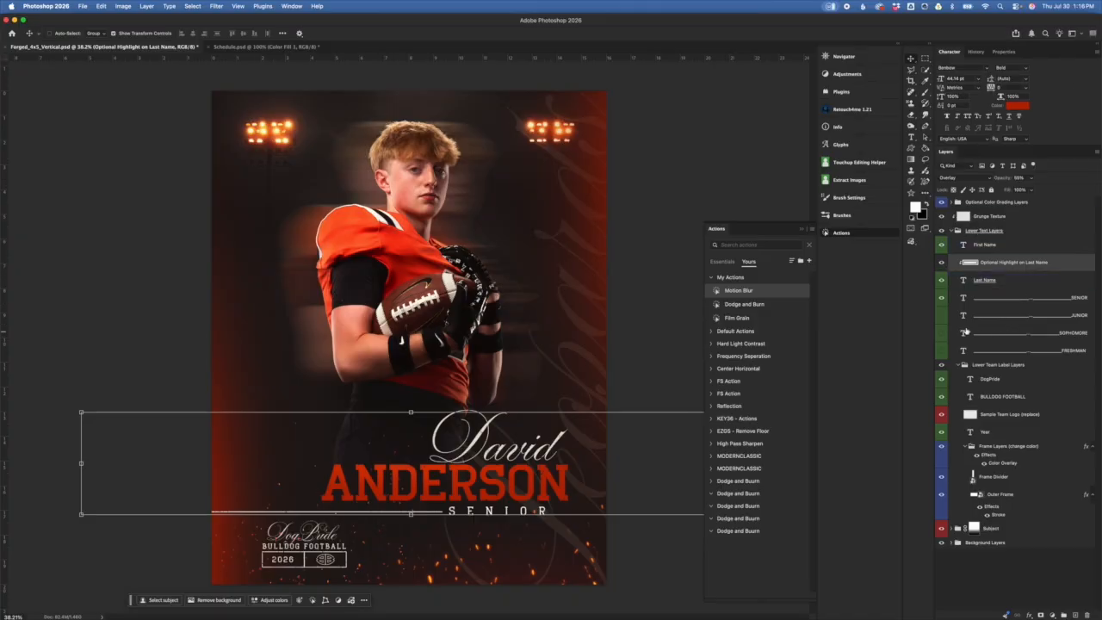
click(1029, 281)
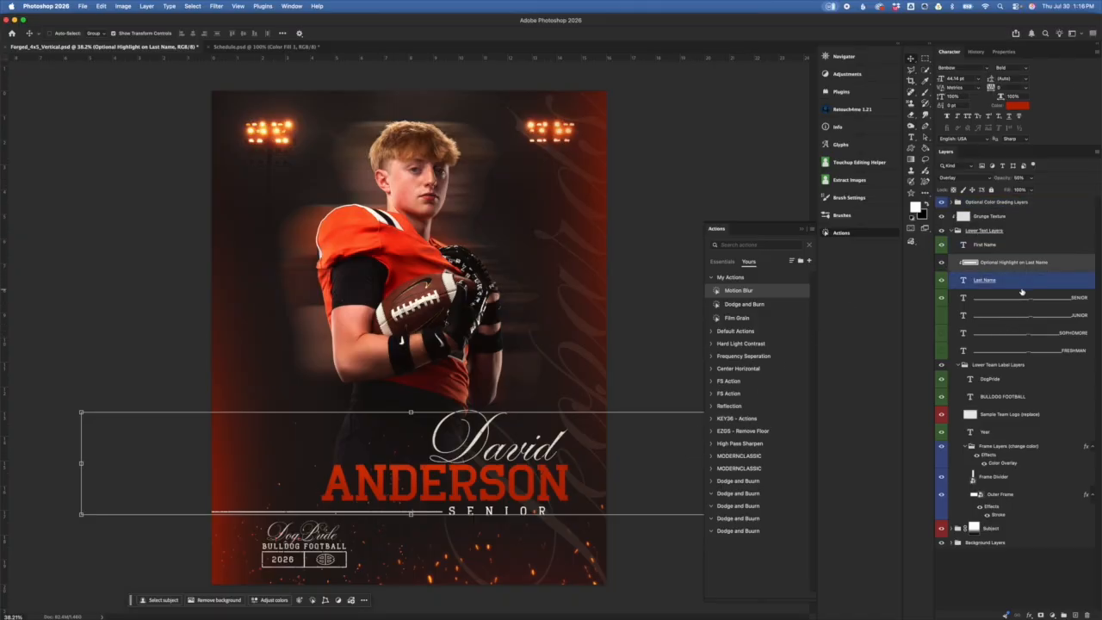
click(1038, 300)
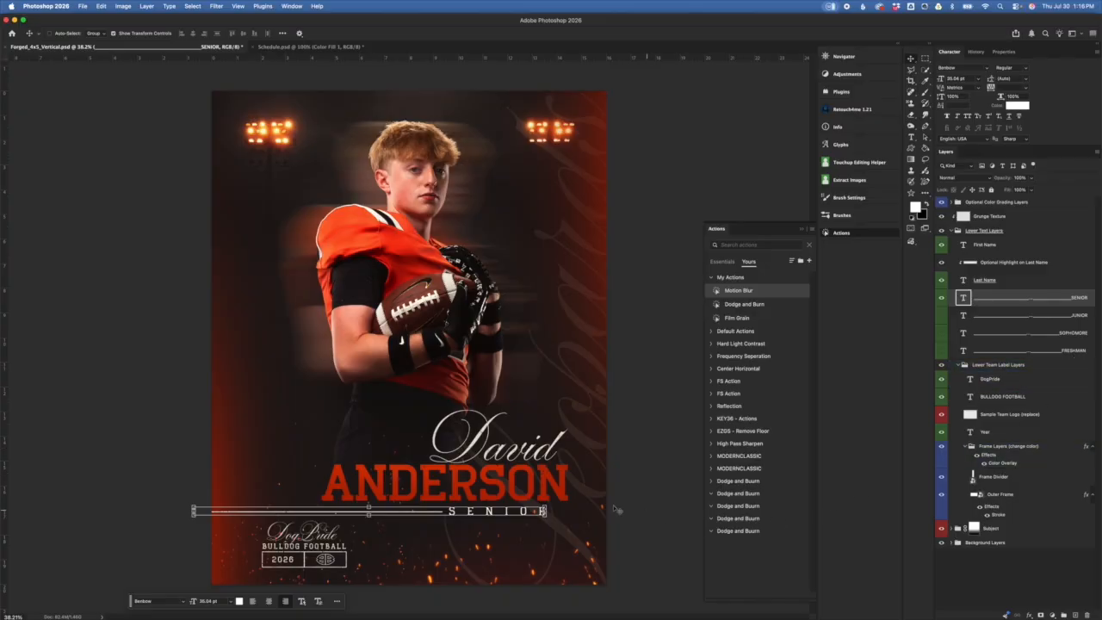
Step: Browse the sample senior posters on 3rdcreative.com in Safari, then return to Photoshop
key(super+Tab)
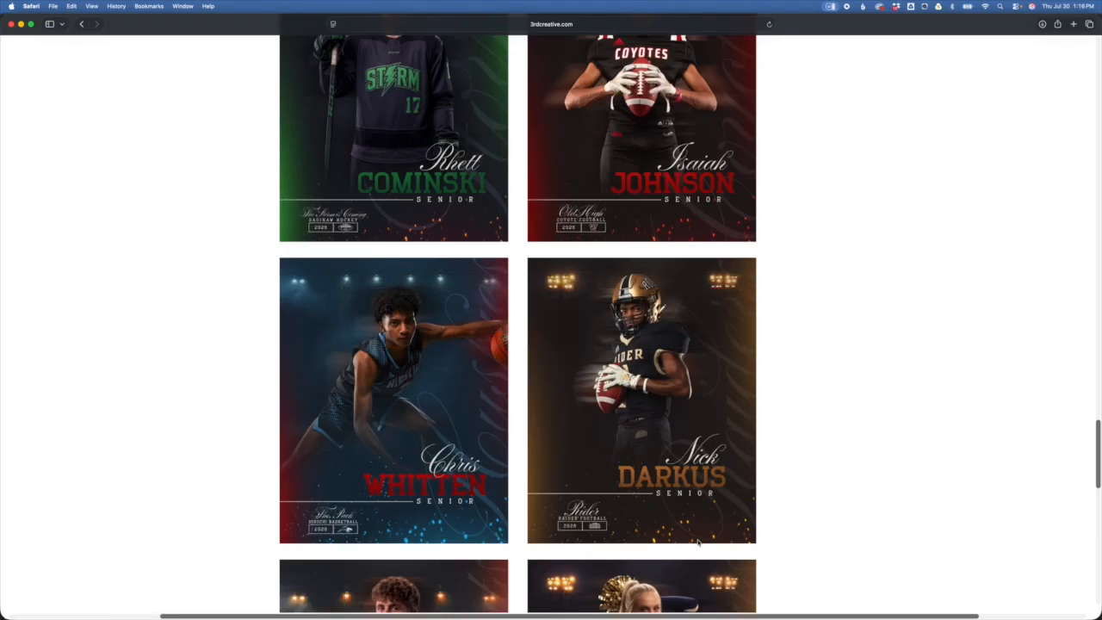
scroll(633, 446, down, 10)
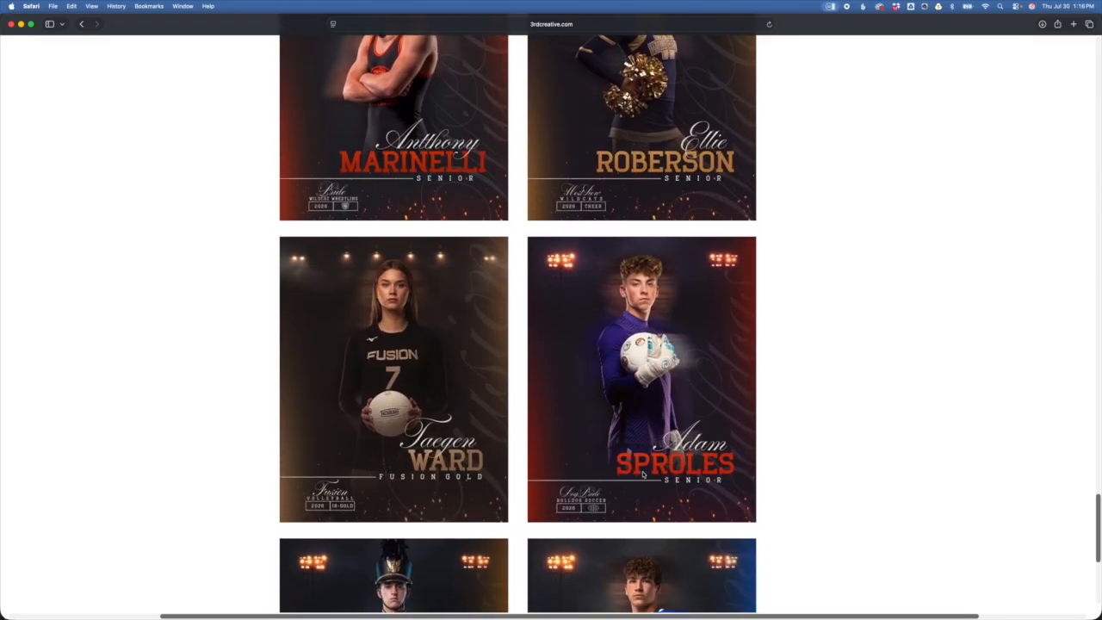
scroll(453, 402, up, 8)
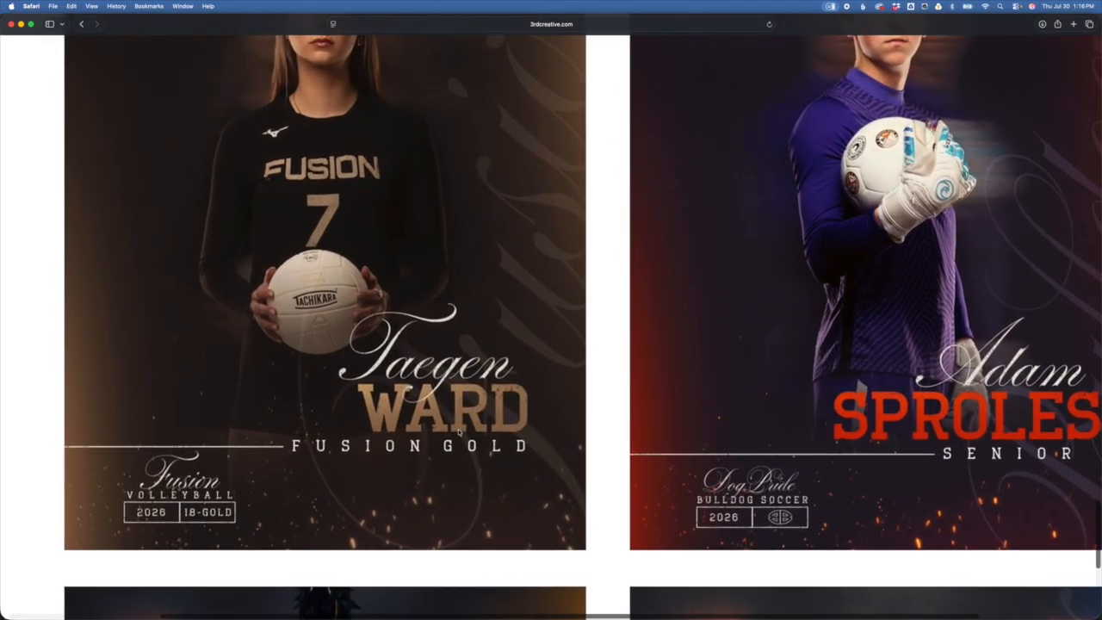
scroll(461, 435, down, 2)
scroll(461, 434, up, 1)
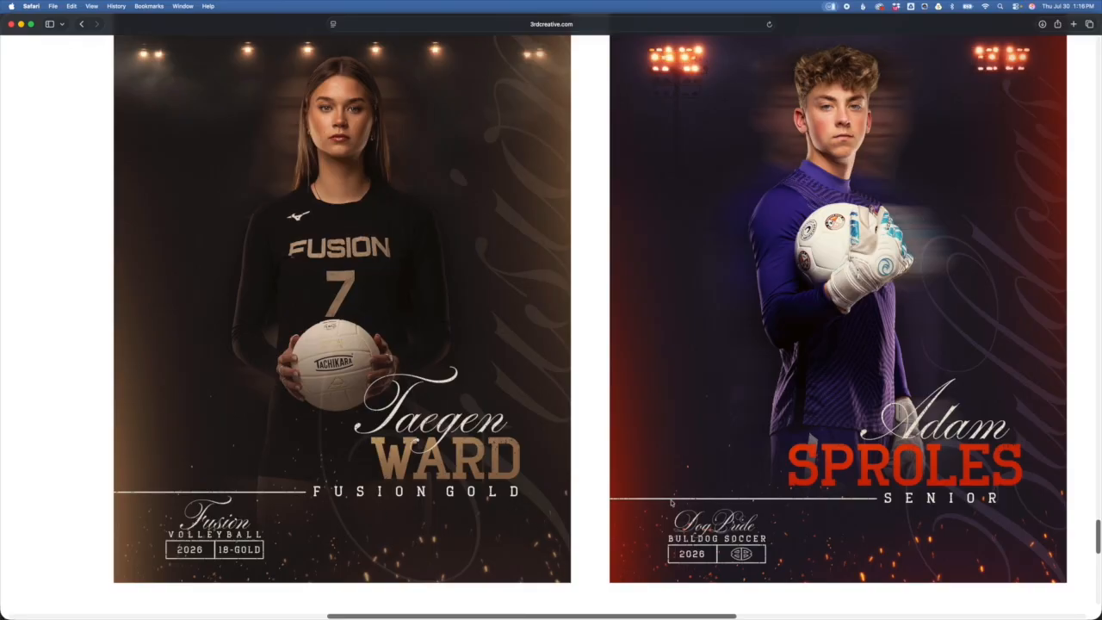
key(super+Tab)
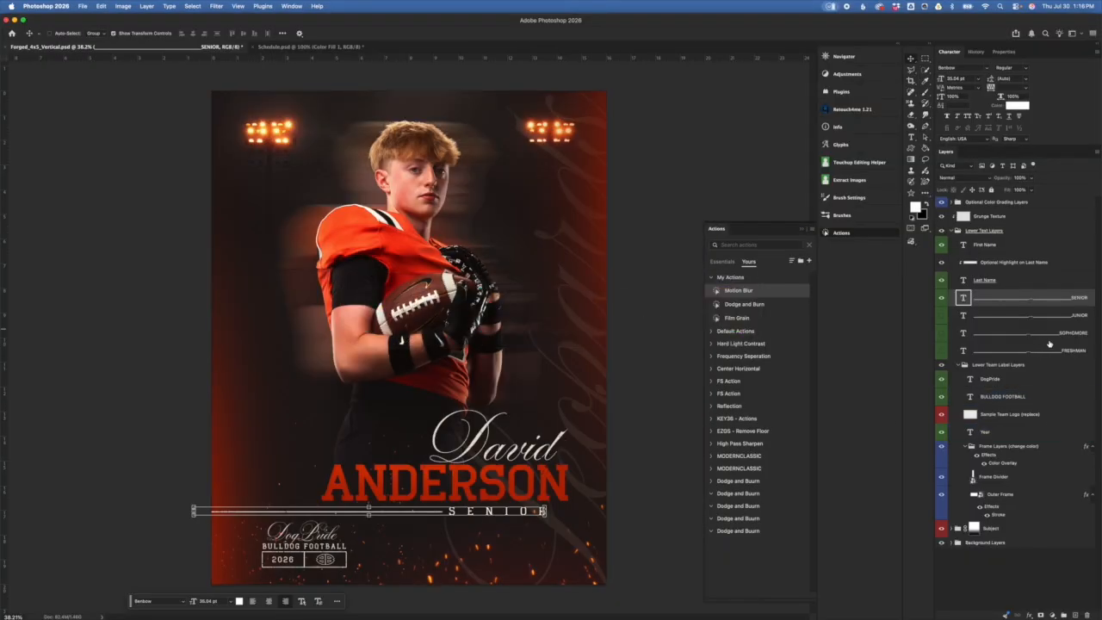
Step: Open the SENIOR text for editing, select the word, and commit it unchanged
click(984, 280)
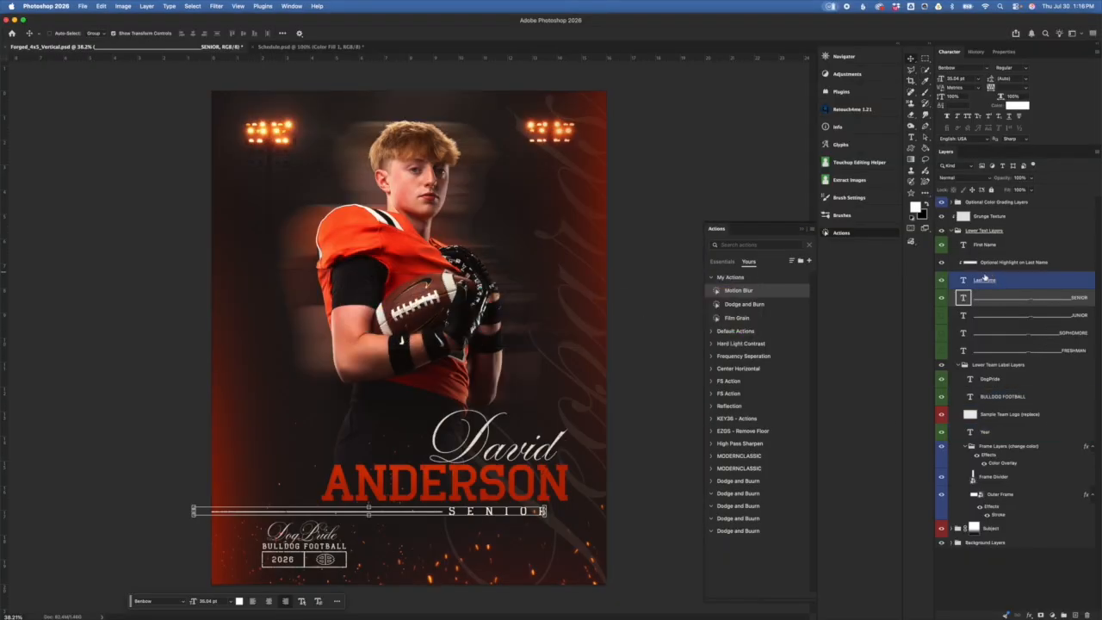
click(964, 298)
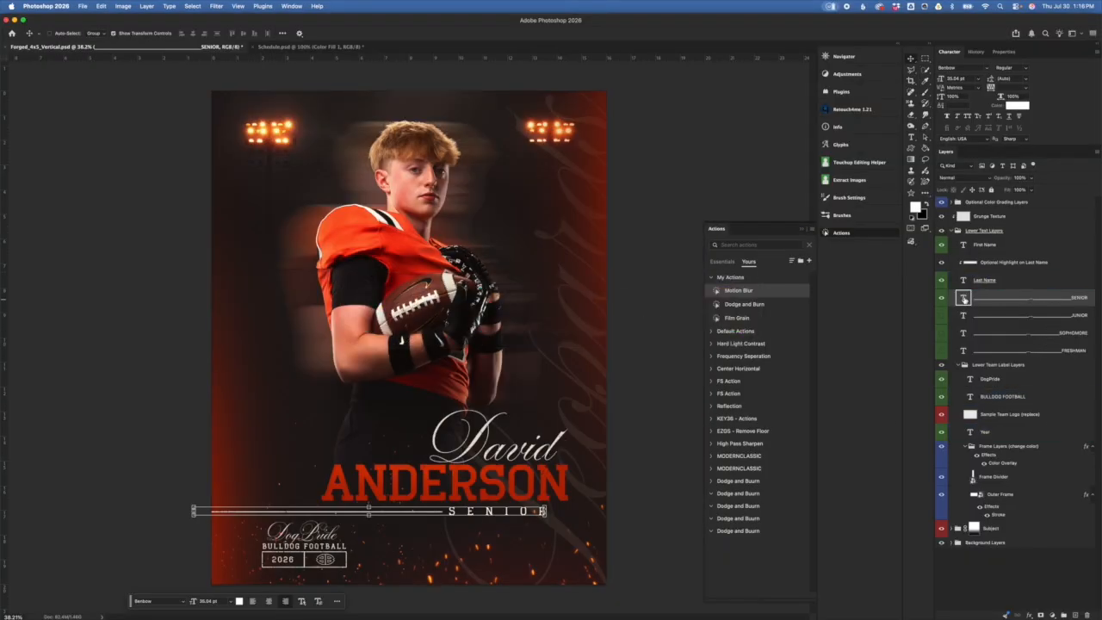
double_click(965, 298)
drag(448, 511, 561, 518)
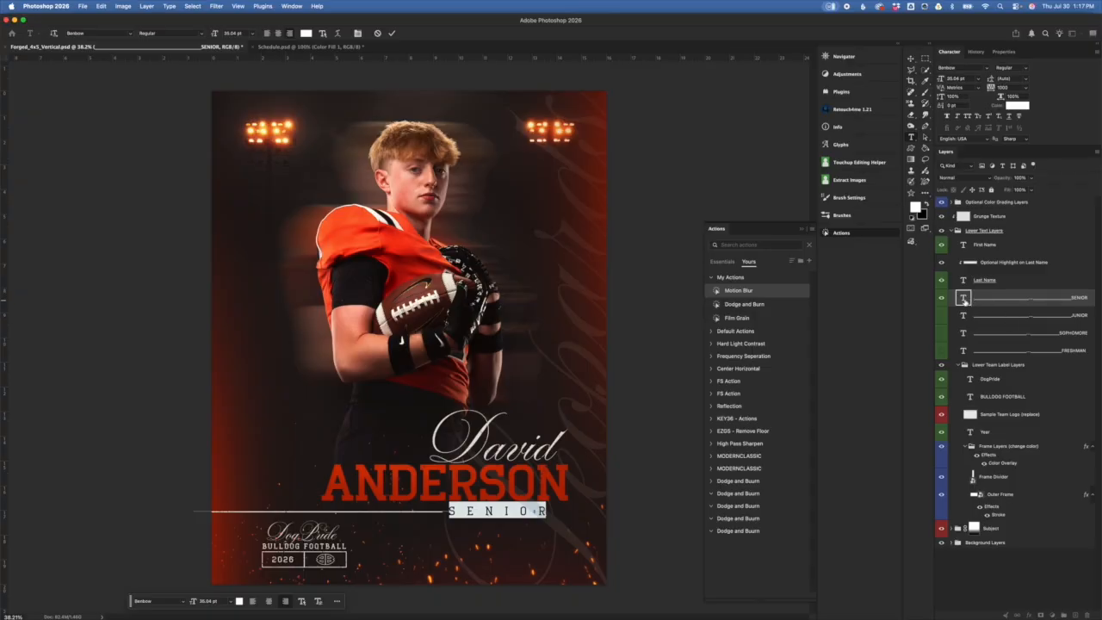
key(super+Return)
Step: Select the Lower Team Label Layers group and toggle its visibility off and on to check it
key(v)
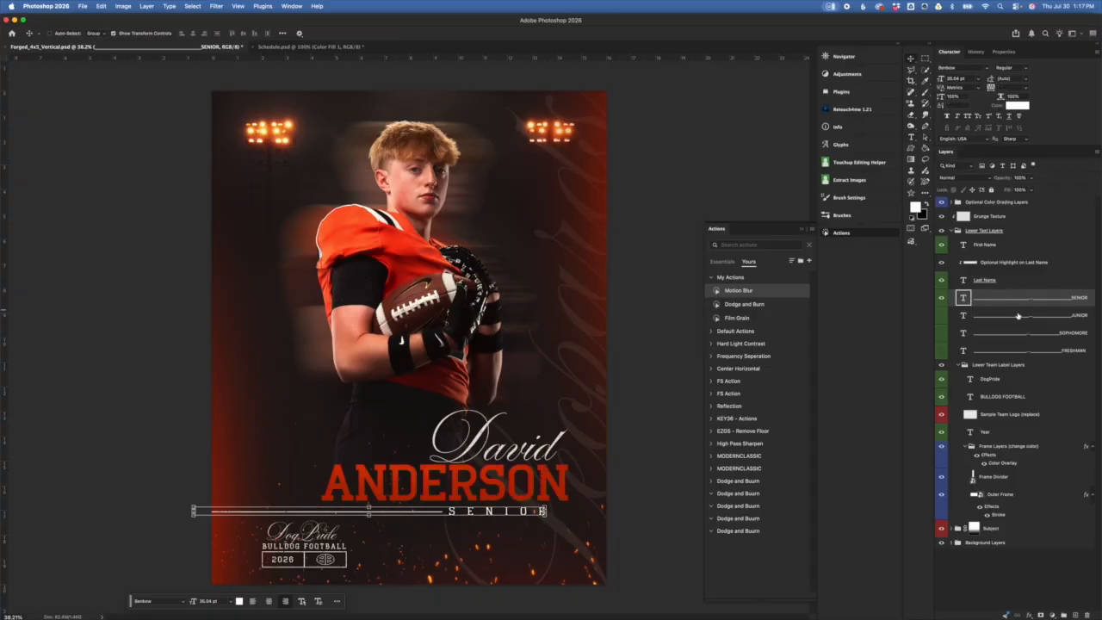
click(1005, 369)
click(1000, 262)
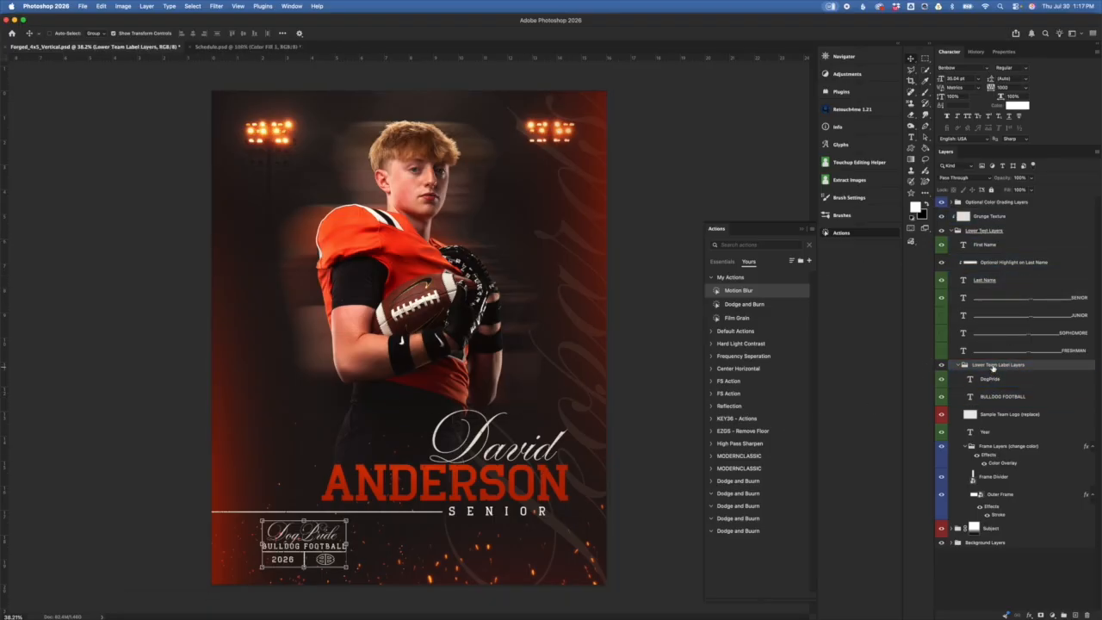
click(1030, 359)
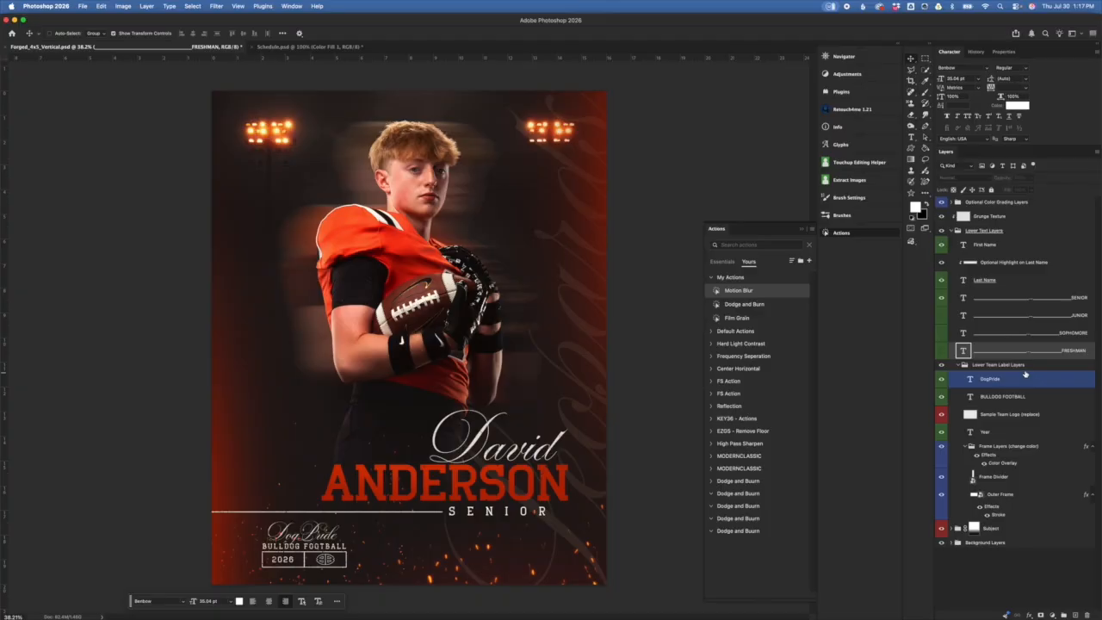
click(1024, 368)
click(942, 366)
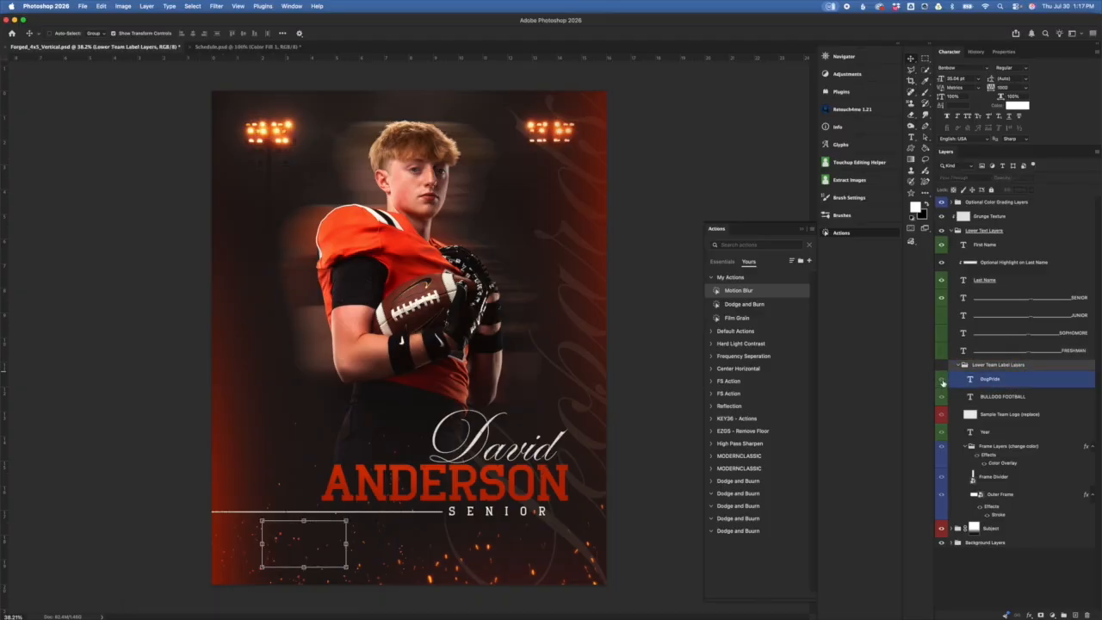
click(942, 366)
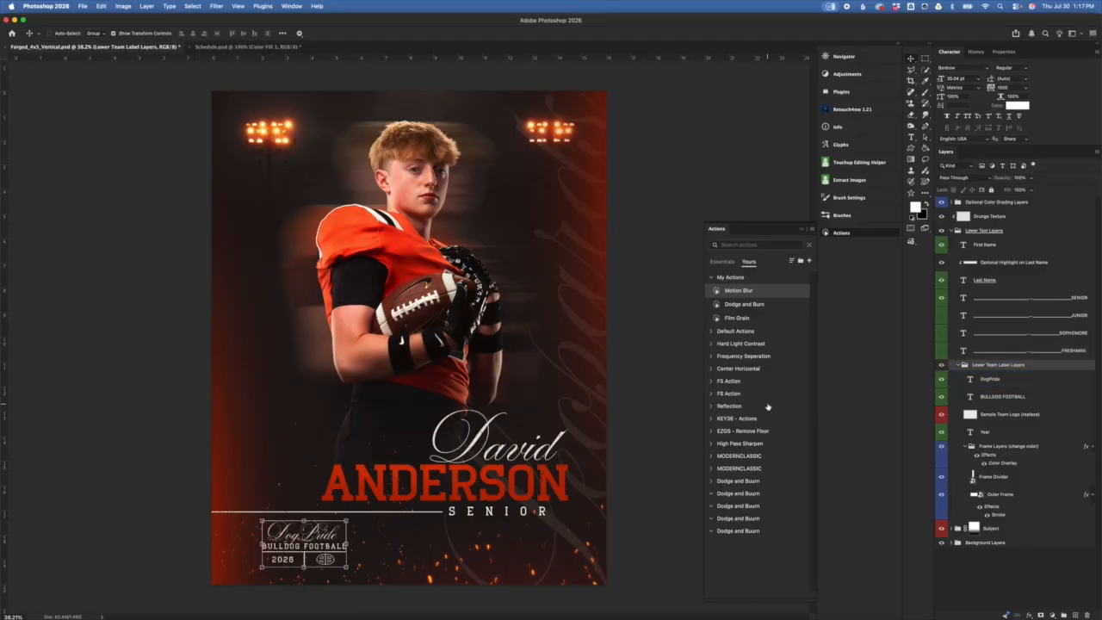
Step: Zoom in on the lower-left team label and select the DogPride layer
key(super+plus)
key(super+plus)
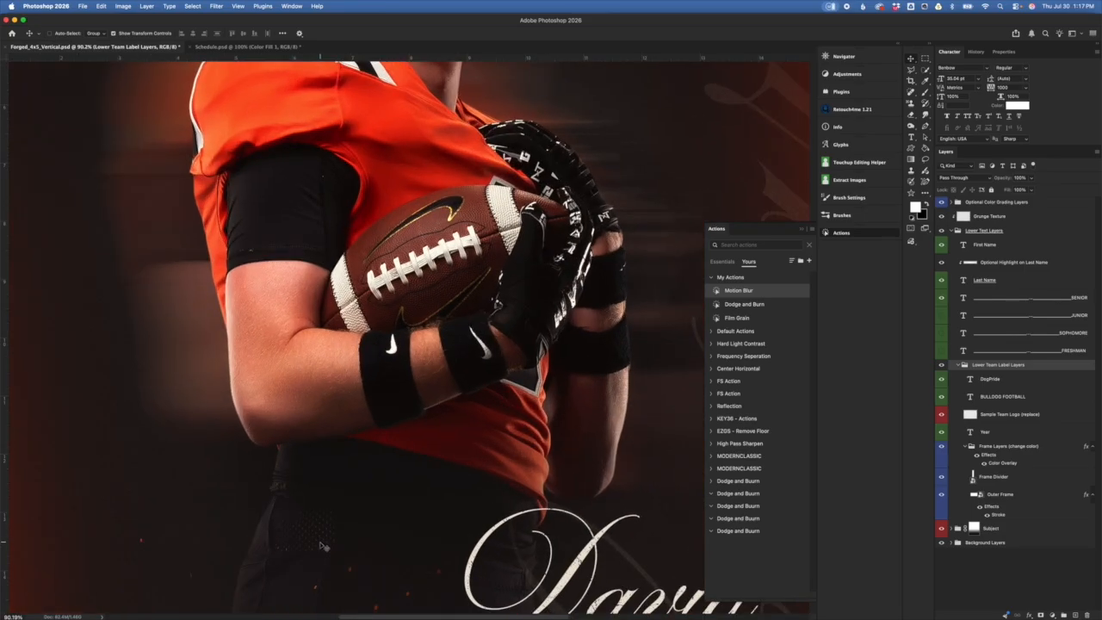
scroll(322, 547, down, 8)
scroll(322, 547, left, 5)
scroll(323, 547, right, 1)
scroll(324, 548, up, 4)
scroll(325, 548, right, 1)
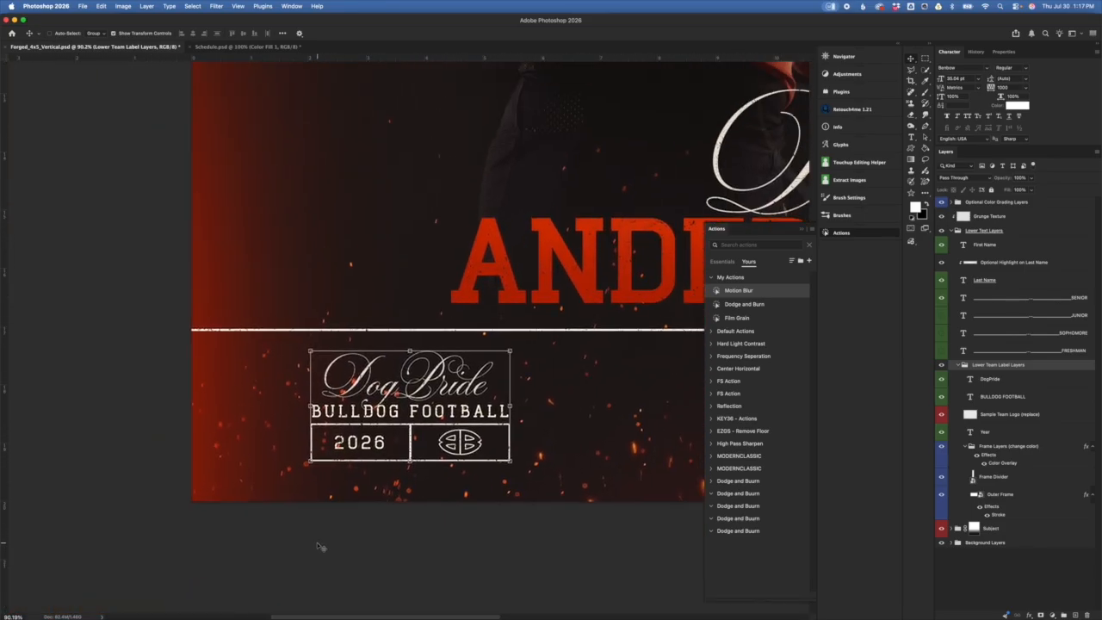
click(1046, 381)
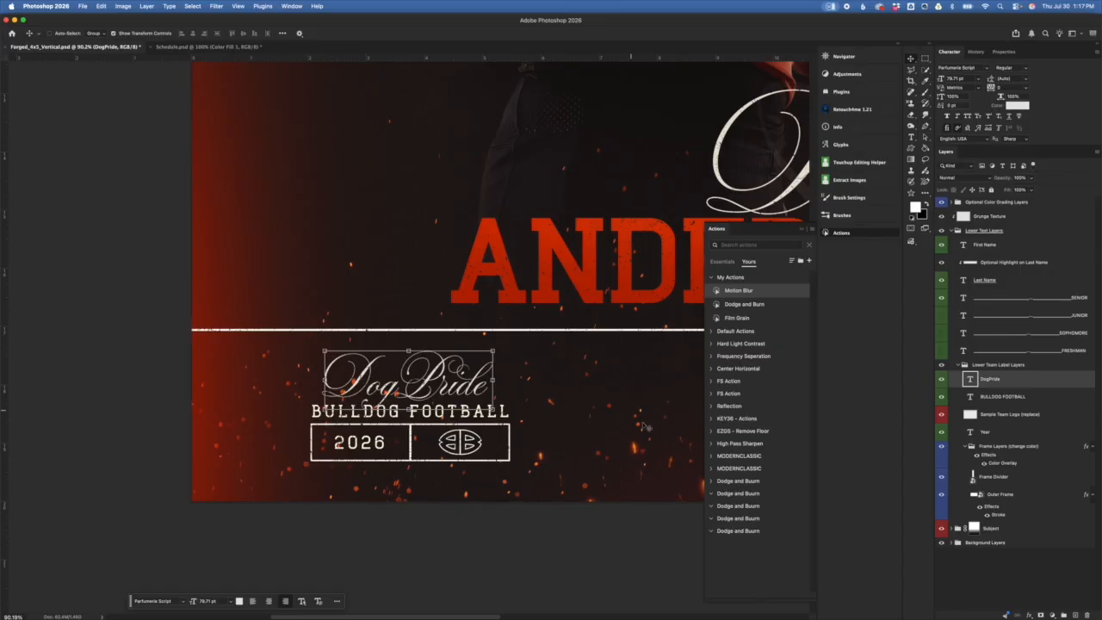
Step: Replace FOOTBALL in the team label with CHEER, committed with the typo CHHER
click(943, 381)
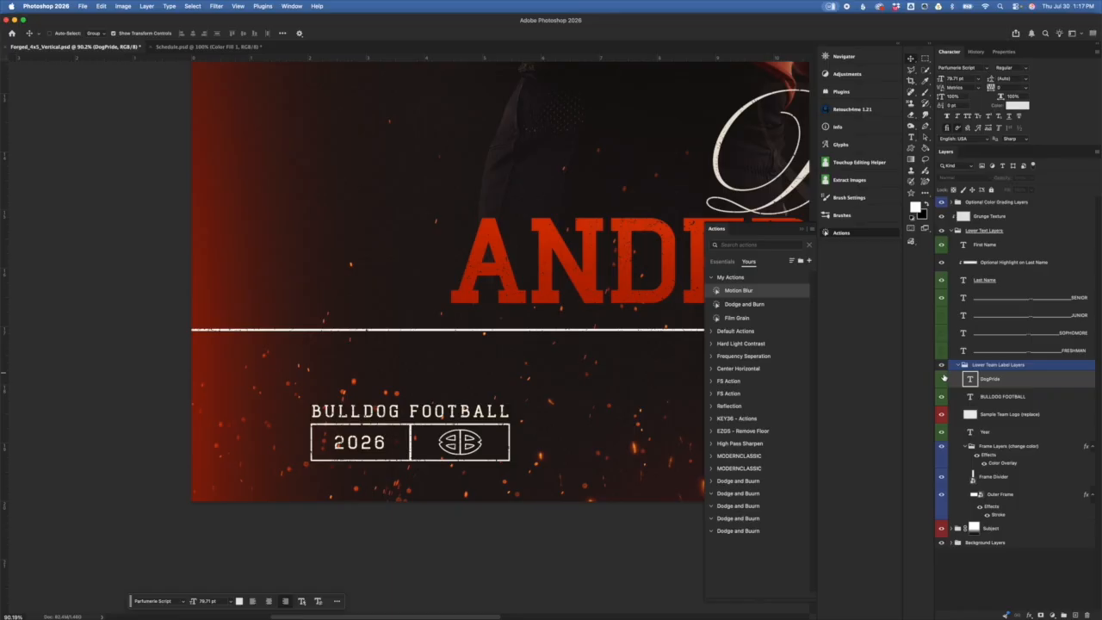
click(942, 379)
click(1025, 399)
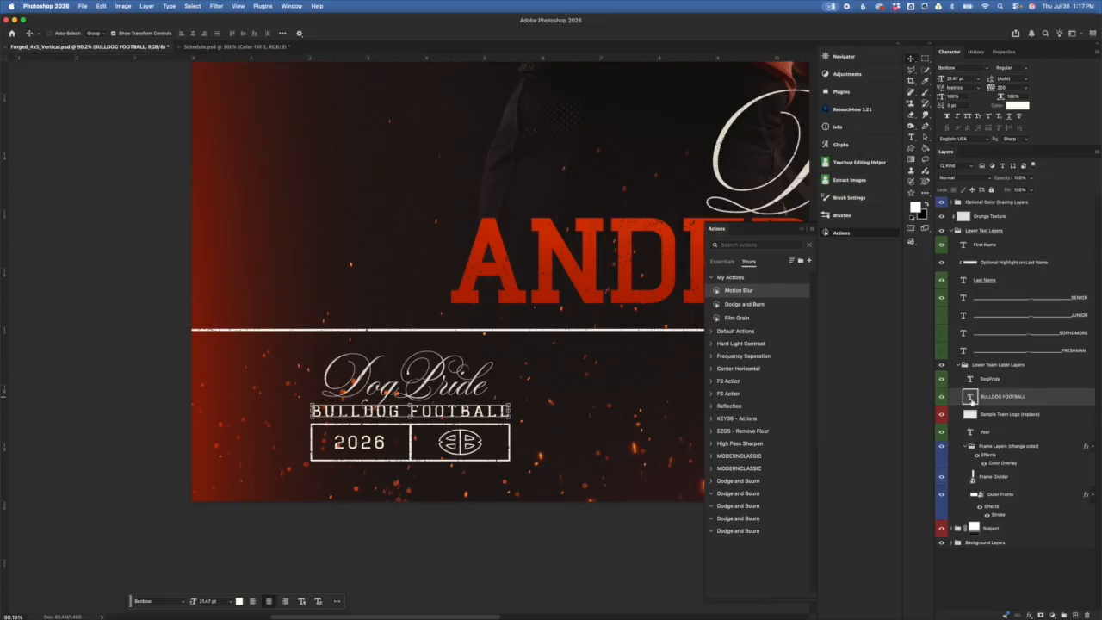
double_click(971, 397)
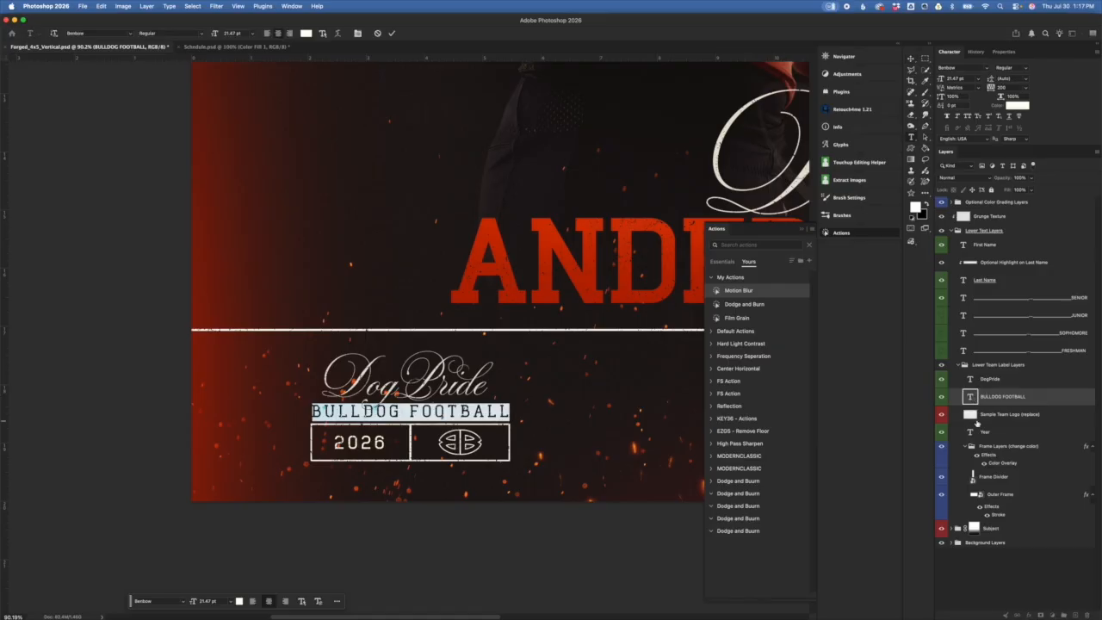
key(Right)
key(BackSpace)
key(BackSpace)
key(BackSpace)
key(BackSpace)
key(BackSpace)
key(BackSpace)
key(BackSpace)
key(BackSpace)
text(CHHER)
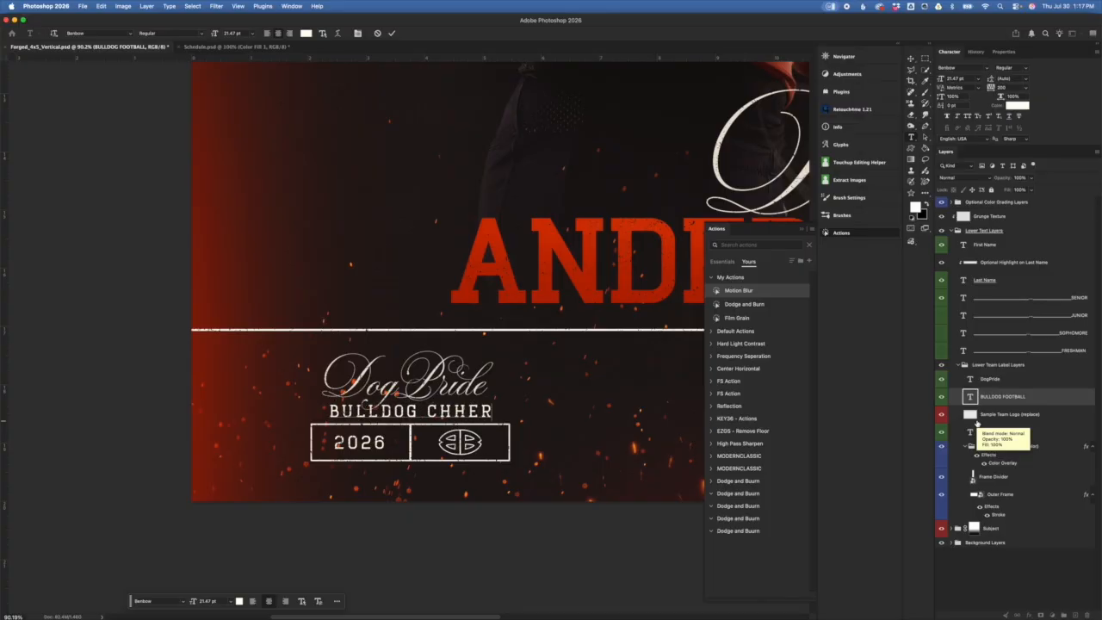
key(ctrl+Return)
Step: Correct CHHER to CHEER by replacing the extra H, and commit
click(977, 423)
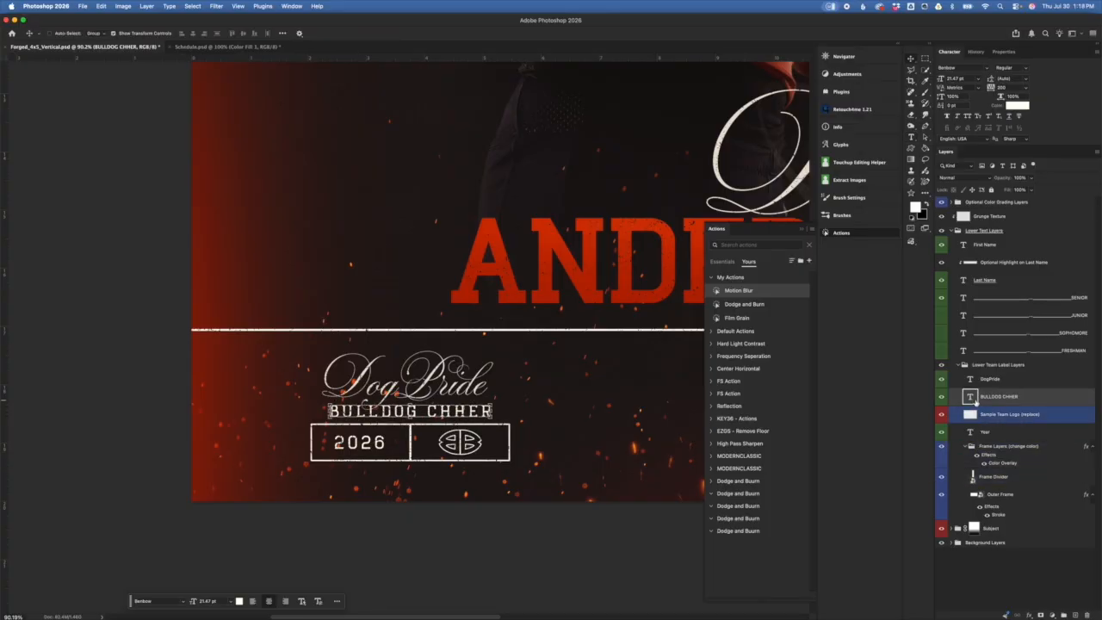
double_click(970, 397)
click(445, 412)
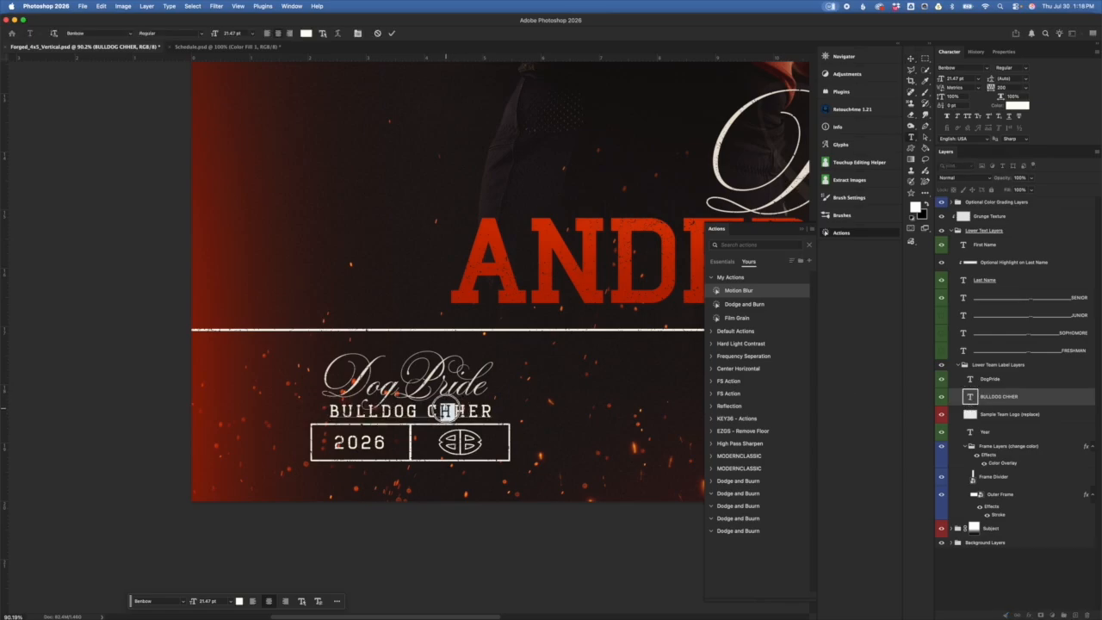
drag(456, 412, 467, 412)
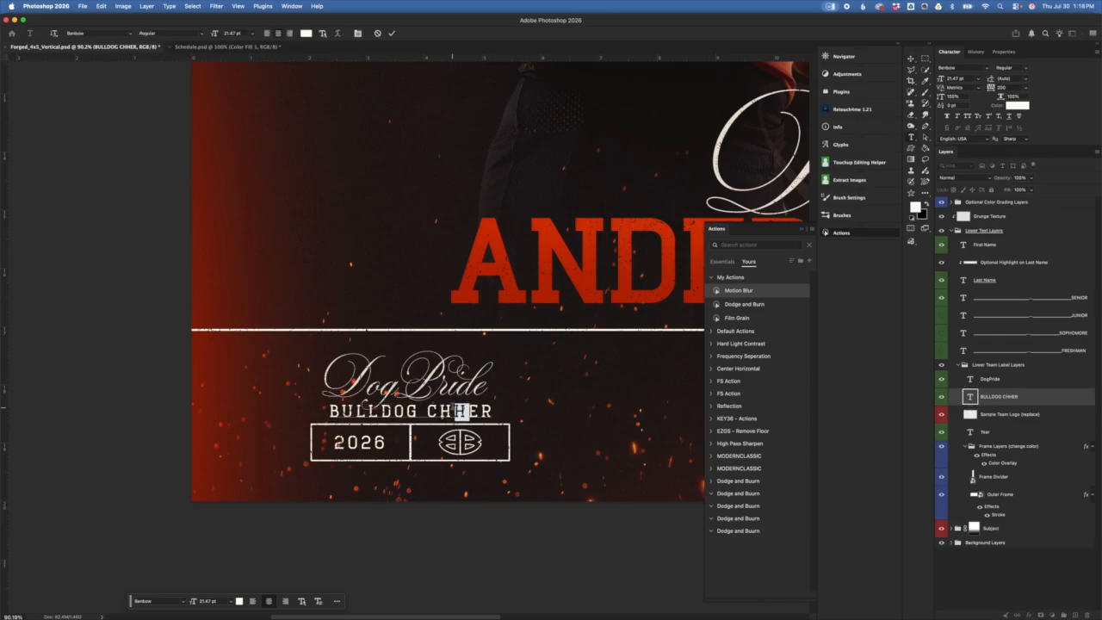
text(E)
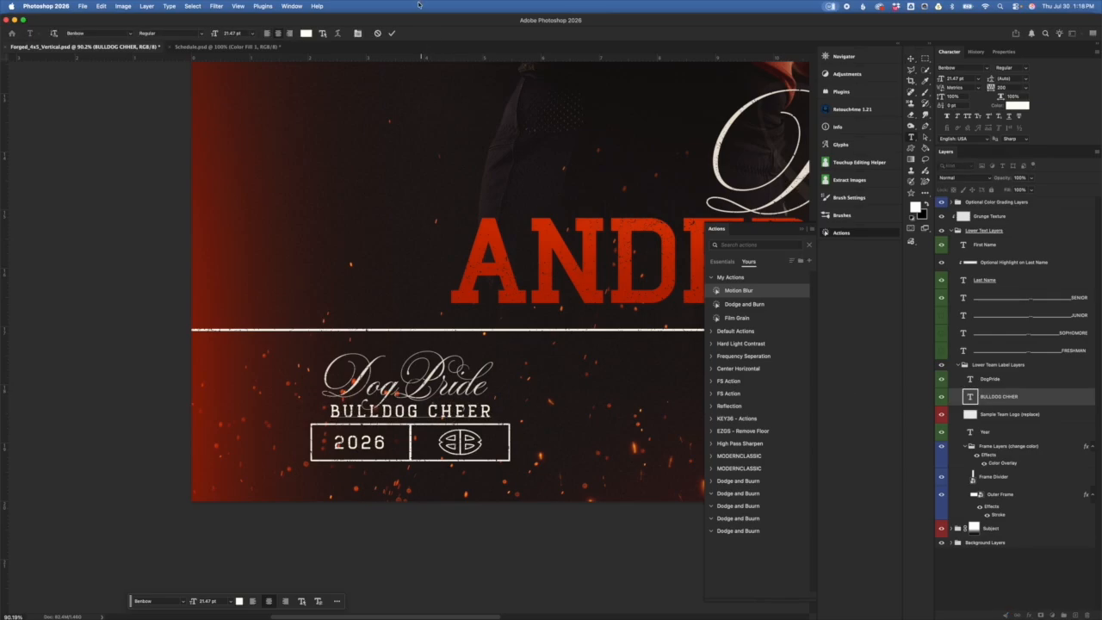
click(391, 33)
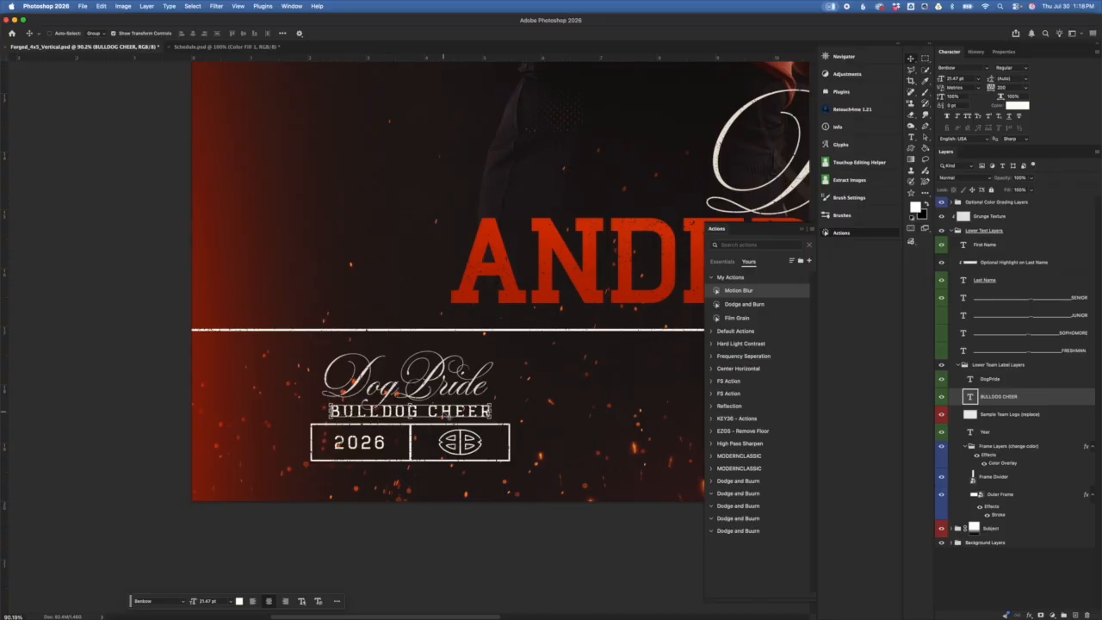
Step: Set BULLDOG CHEER's tracking to 350, then try a slightly wider value
click(1012, 384)
click(1013, 87)
key(Return)
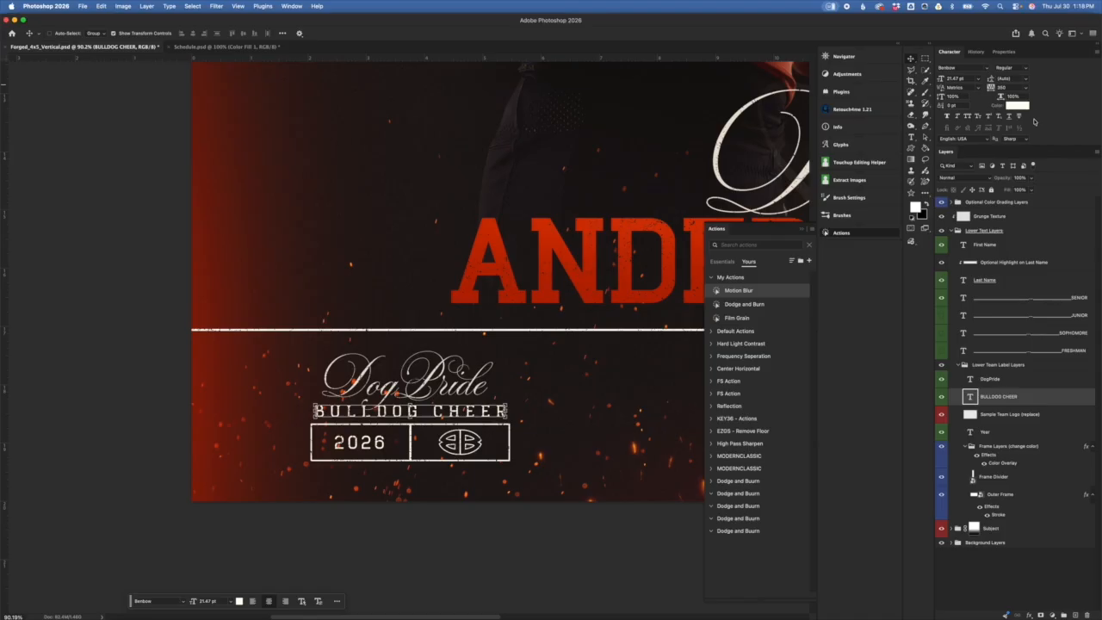
click(1024, 85)
text(3)
key(Return)
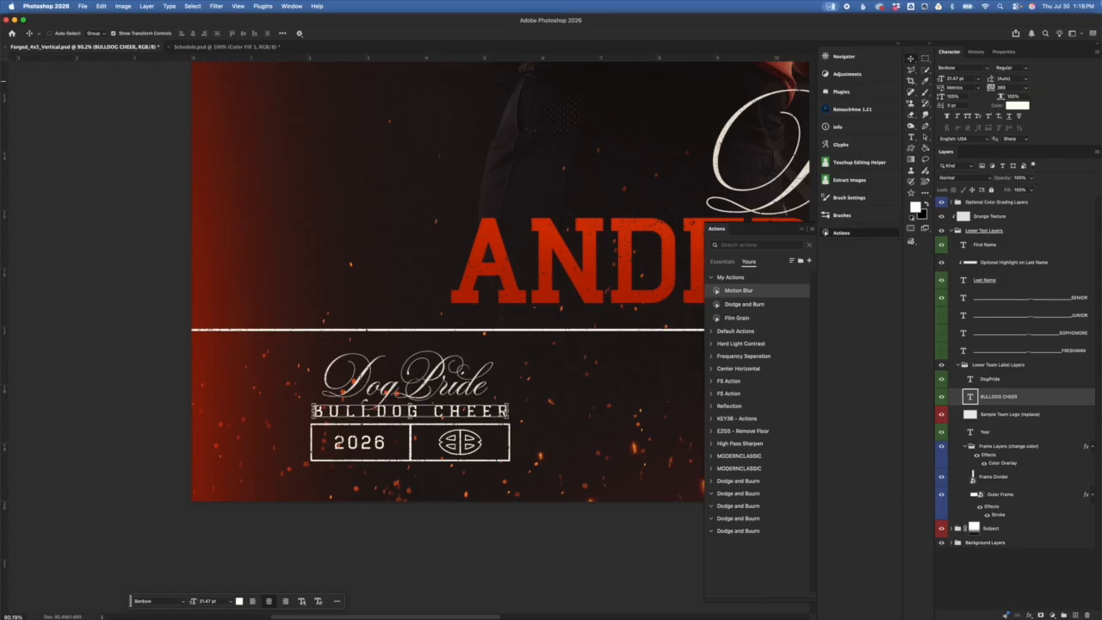
click(1068, 7)
click(917, 24)
Step: Set the tracking to 375 and nudge BULLDOG CHEER up one pixel
click(1017, 87)
text(4)
key(Return)
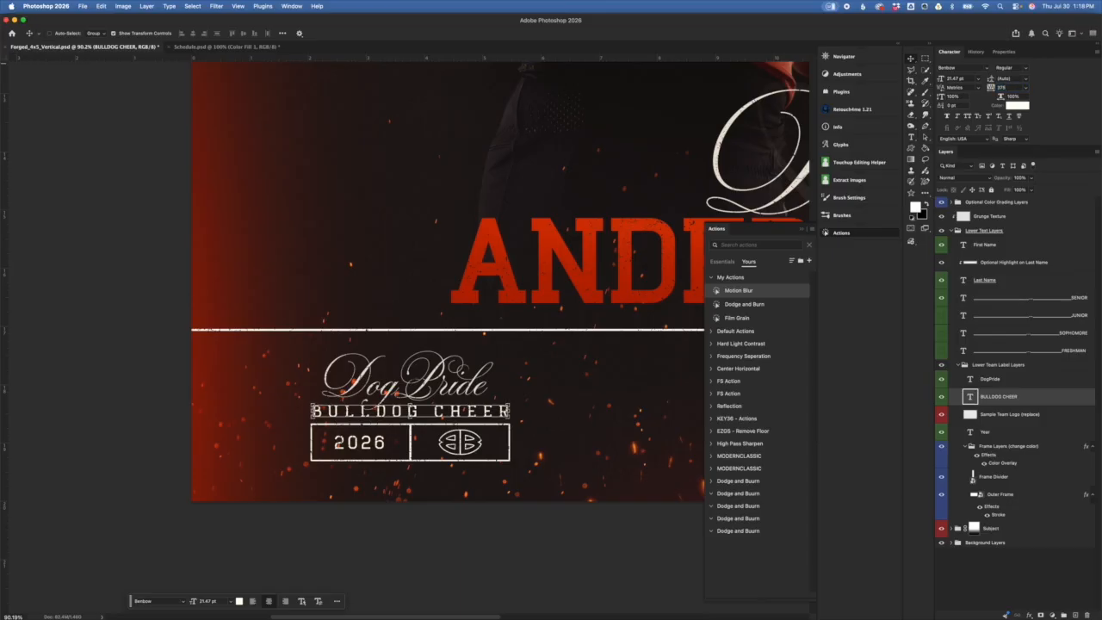
key(Return)
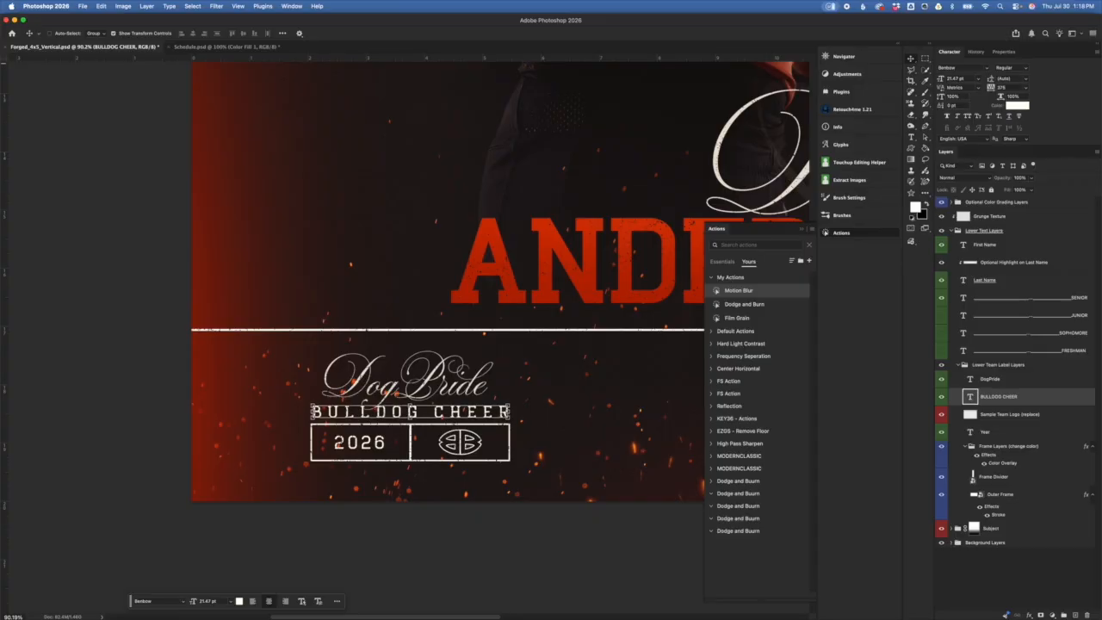
key(Up)
key(Up)
key(Up)
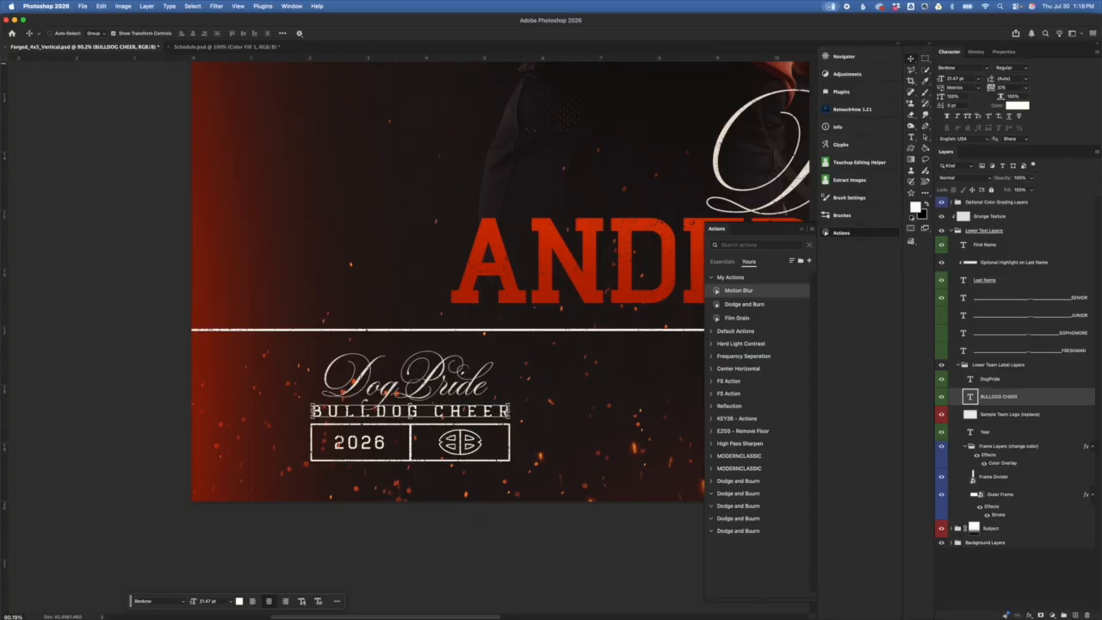
click(1033, 414)
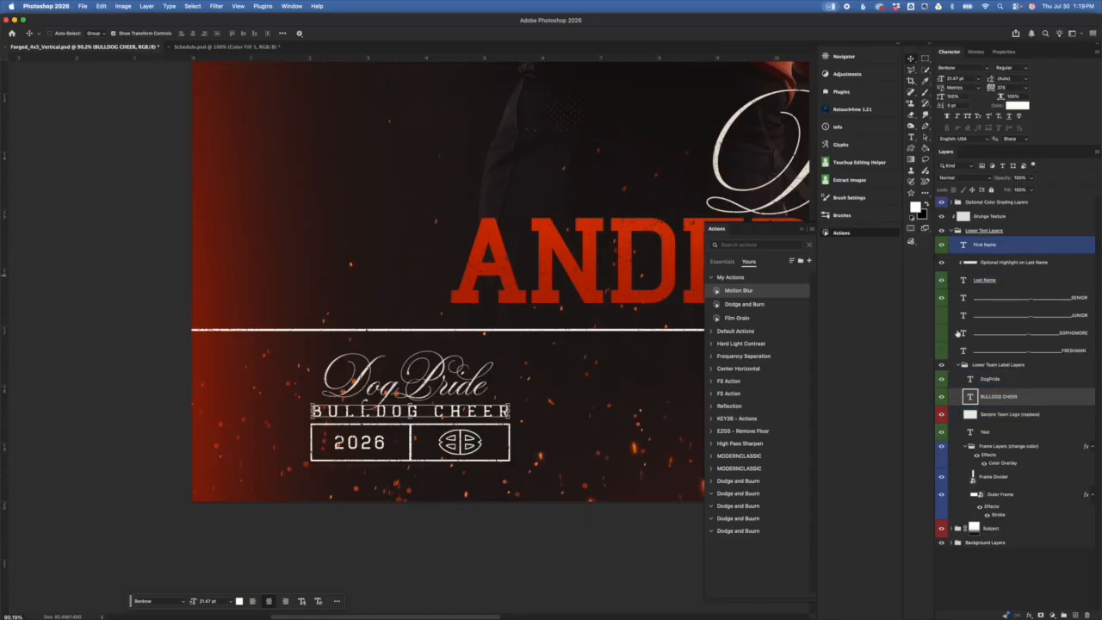
Step: Toggle the Sample Team Logo's visibility, leaving it hidden
click(1032, 416)
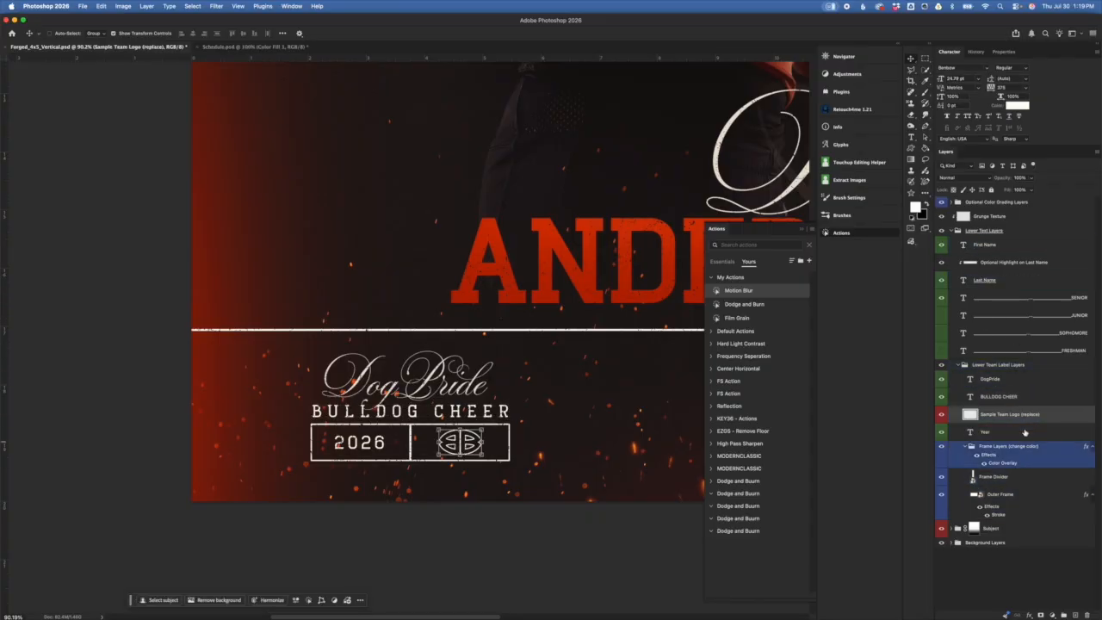
click(942, 417)
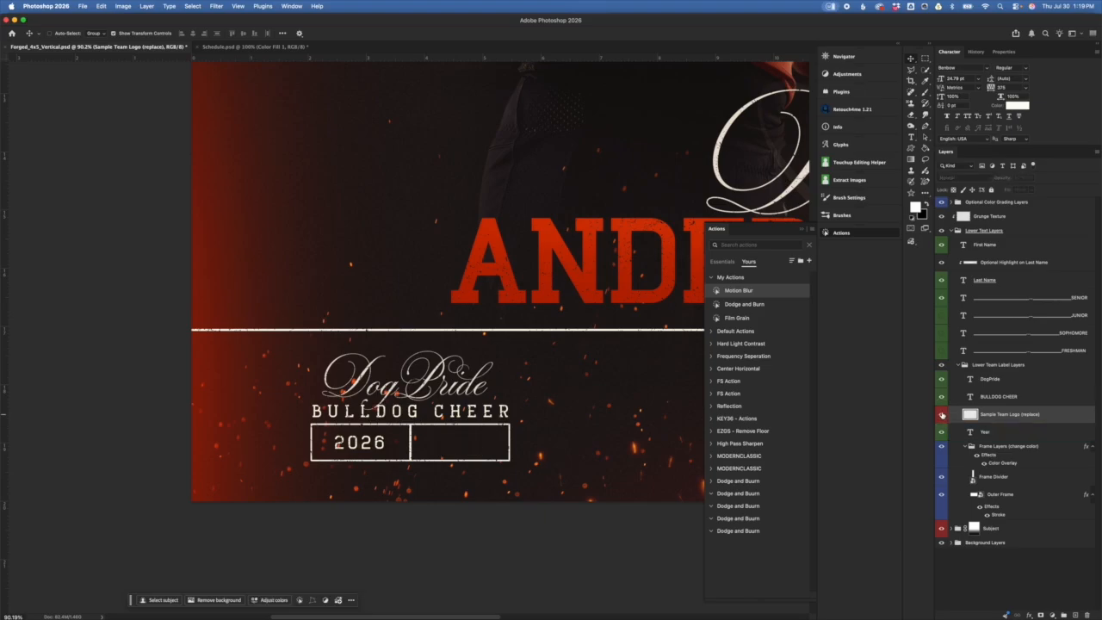
click(941, 415)
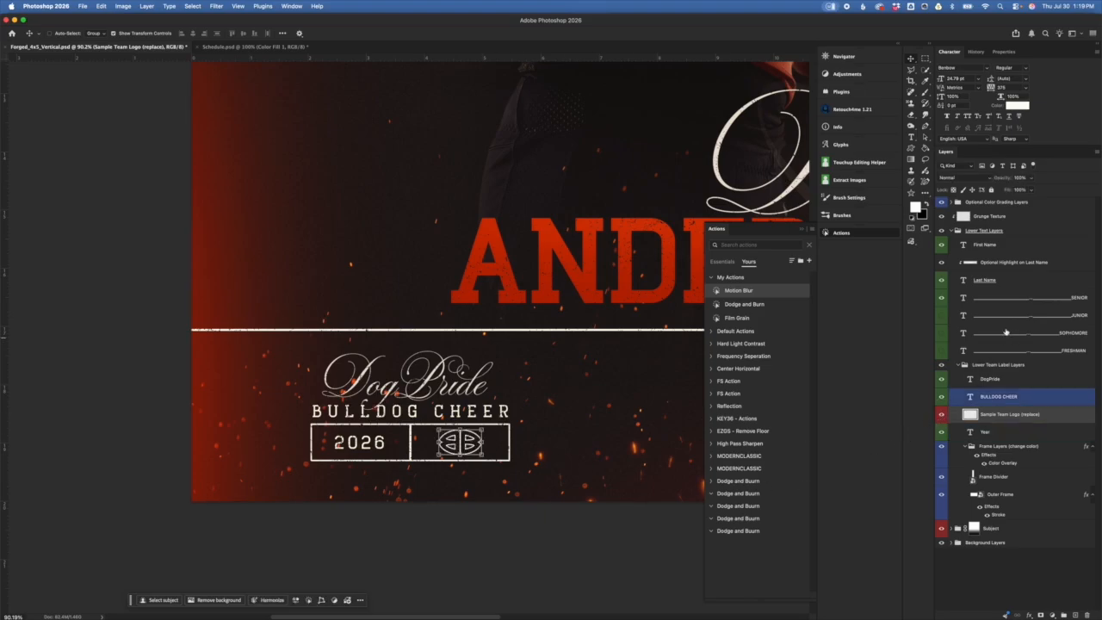
click(941, 415)
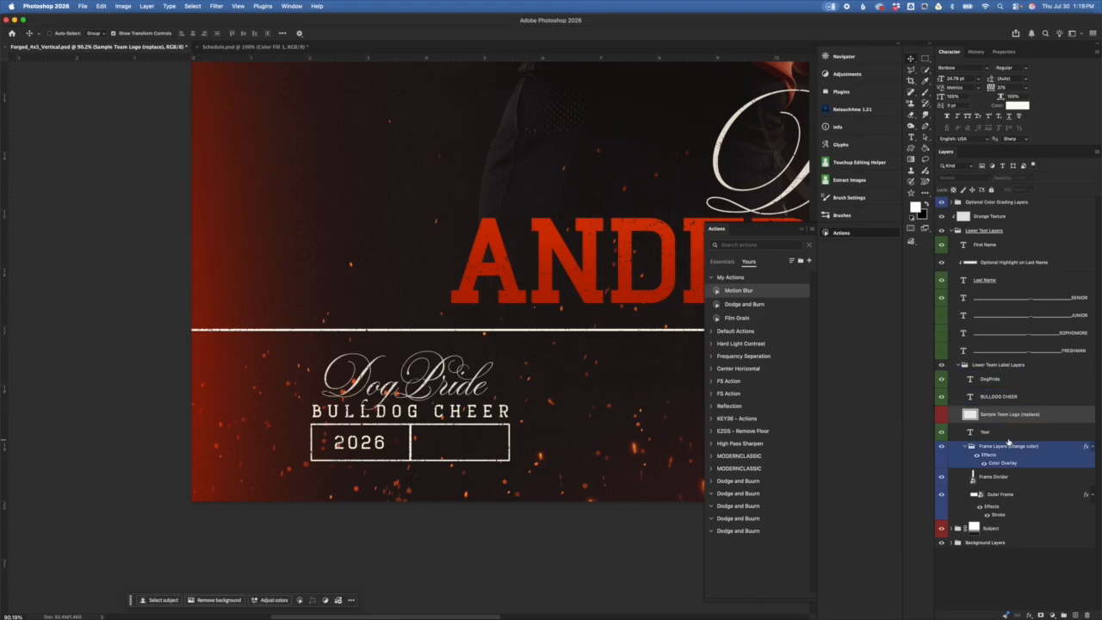
Step: Duplicate the 2026 Year layer and try moving it into the right box, then cancel
click(988, 432)
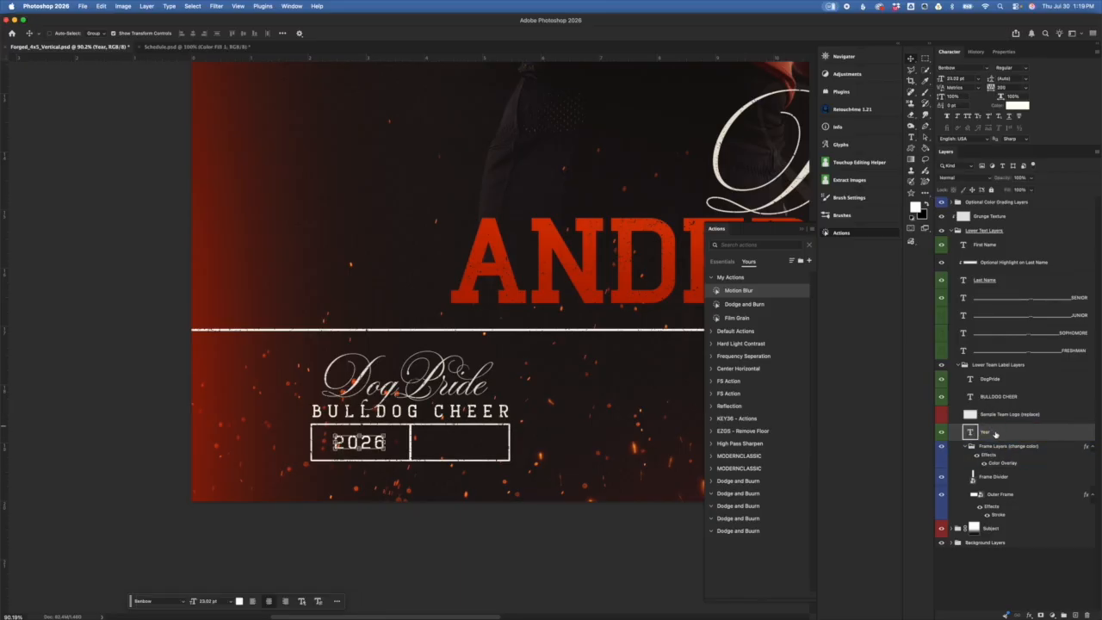
drag(1005, 433, 1010, 422)
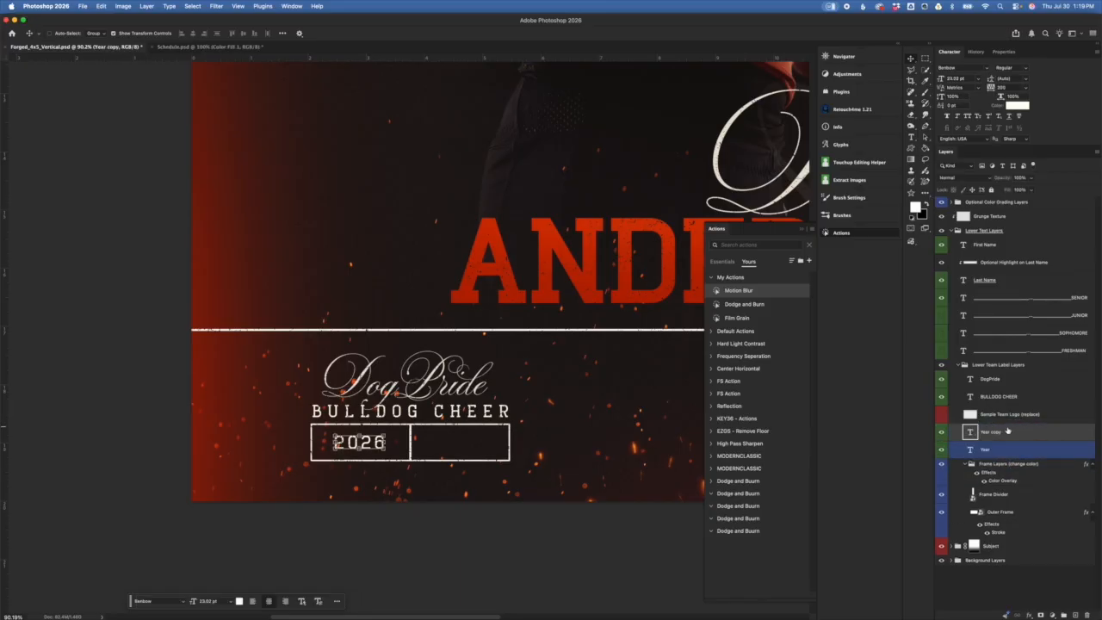
key(super+t)
drag(365, 430, 465, 426)
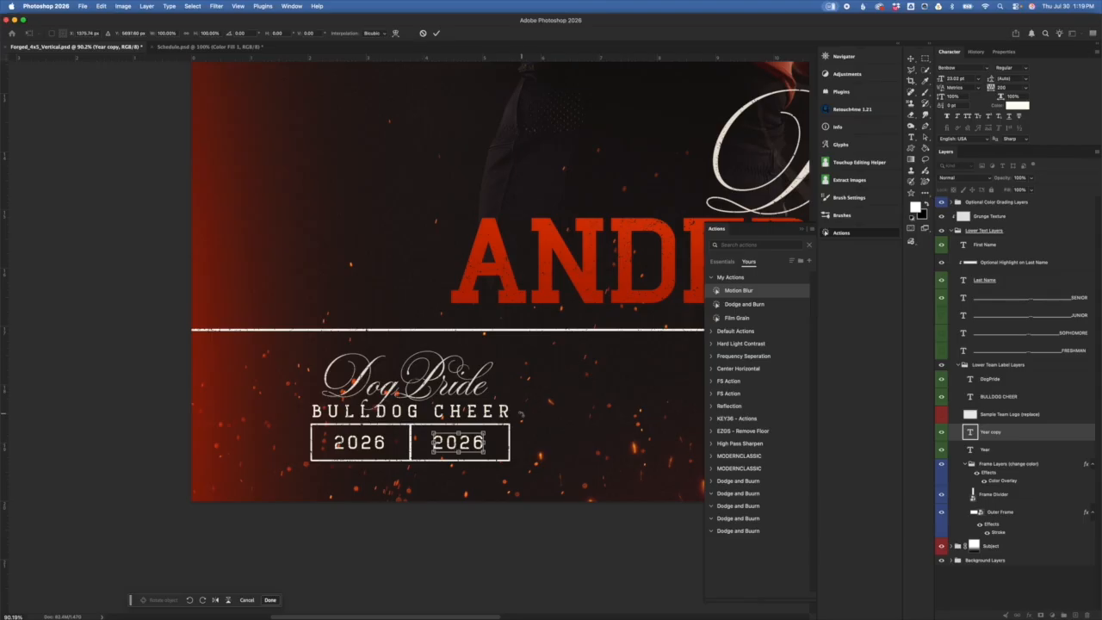
click(423, 33)
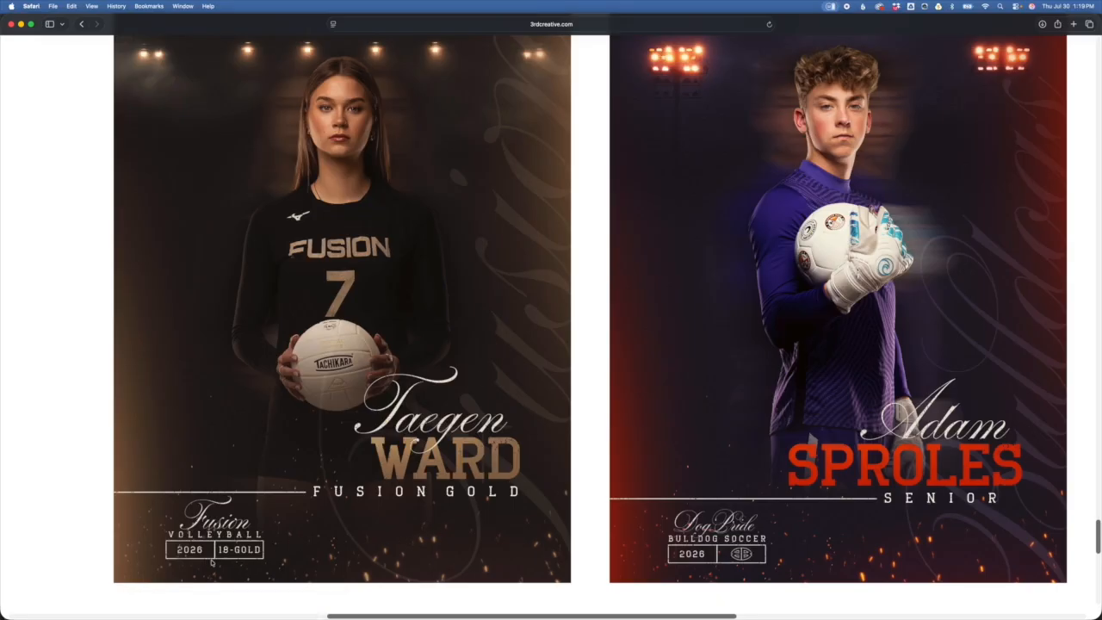
scroll(258, 559, up, 8)
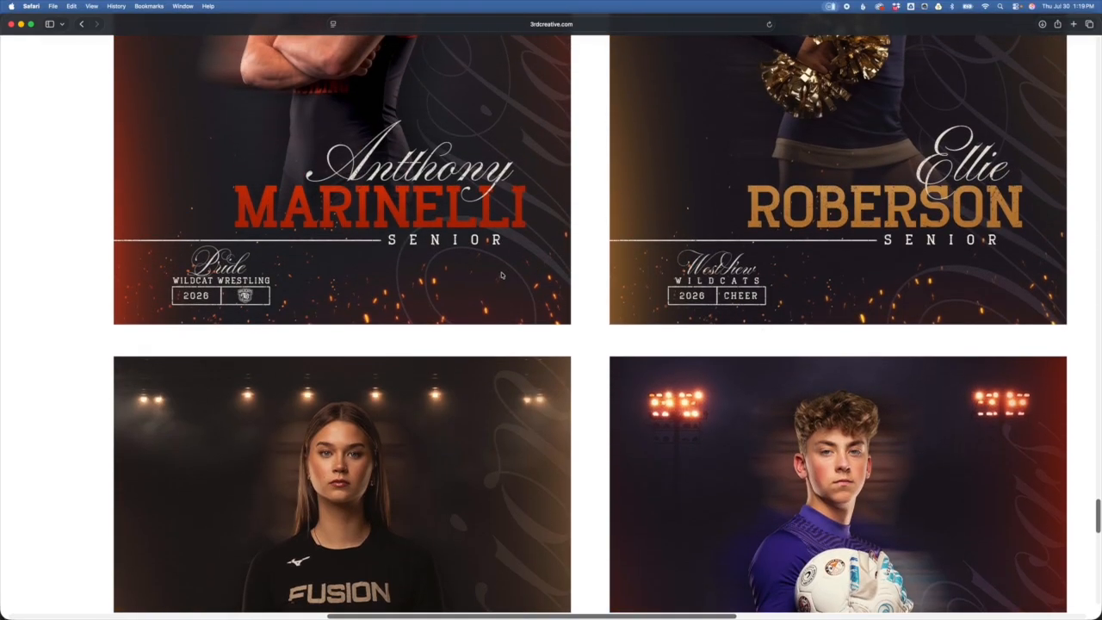
key(super+Tab)
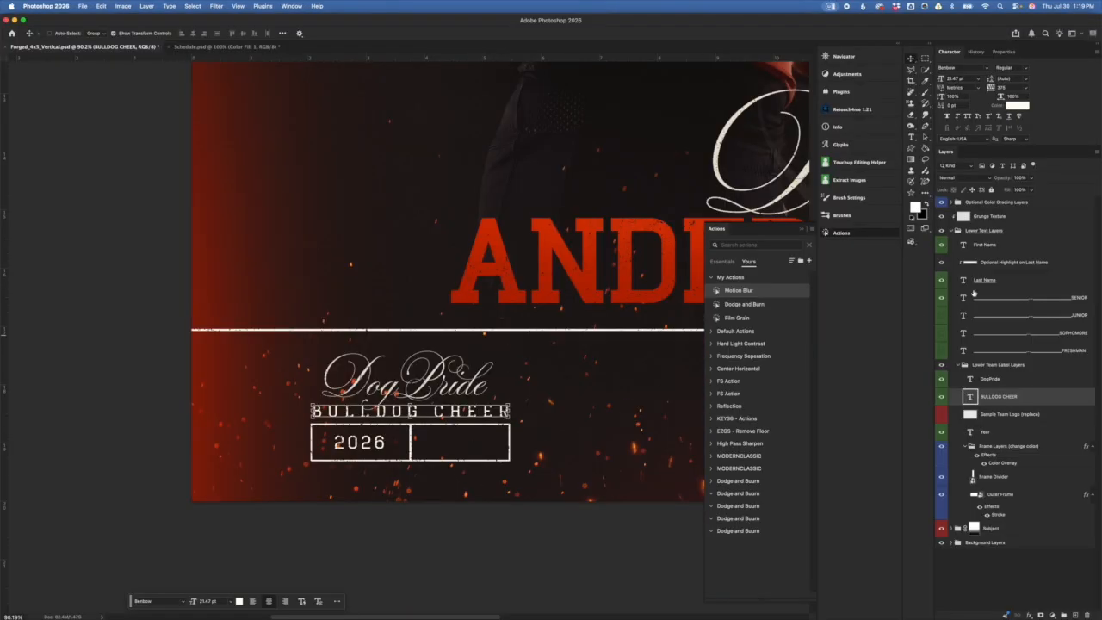
Step: Show the team logo in the right box and change the year from 2026 to 2027
click(941, 417)
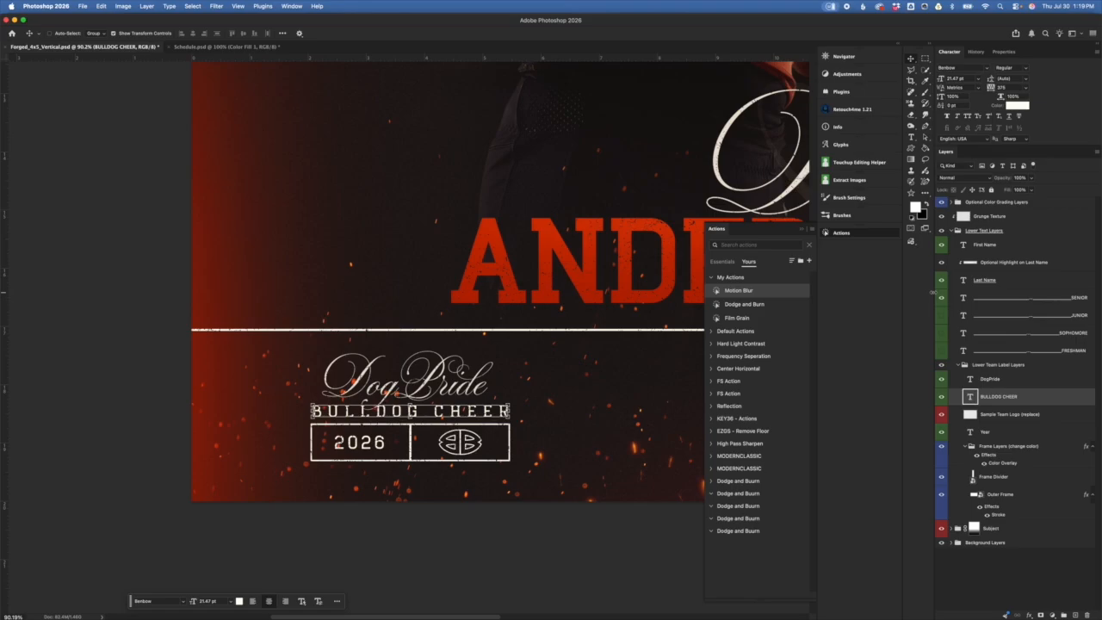
click(1004, 432)
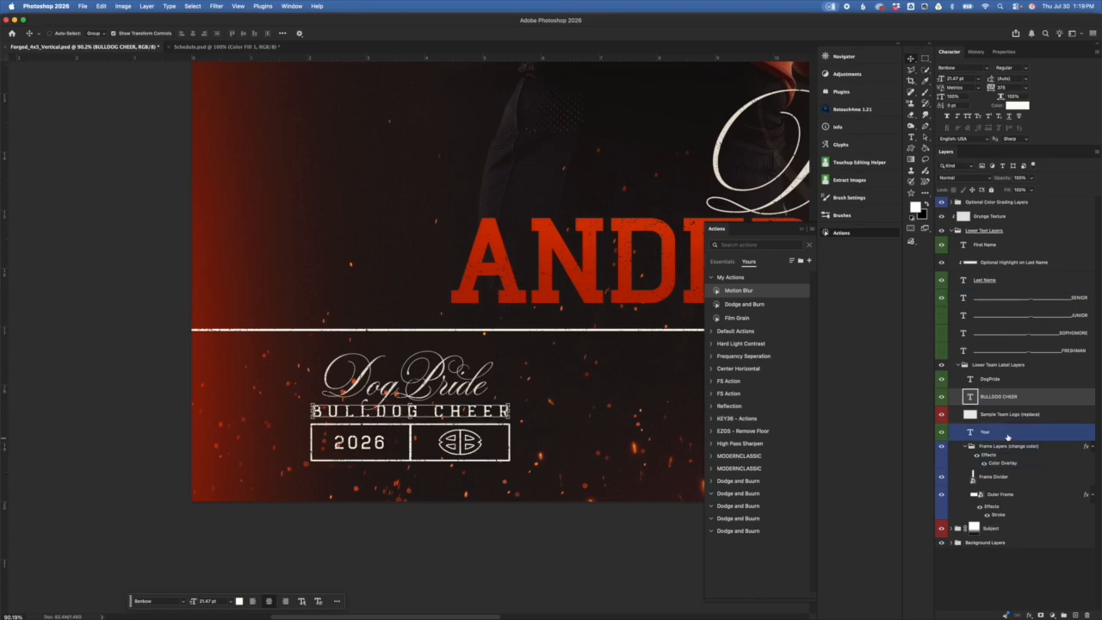
double_click(971, 432)
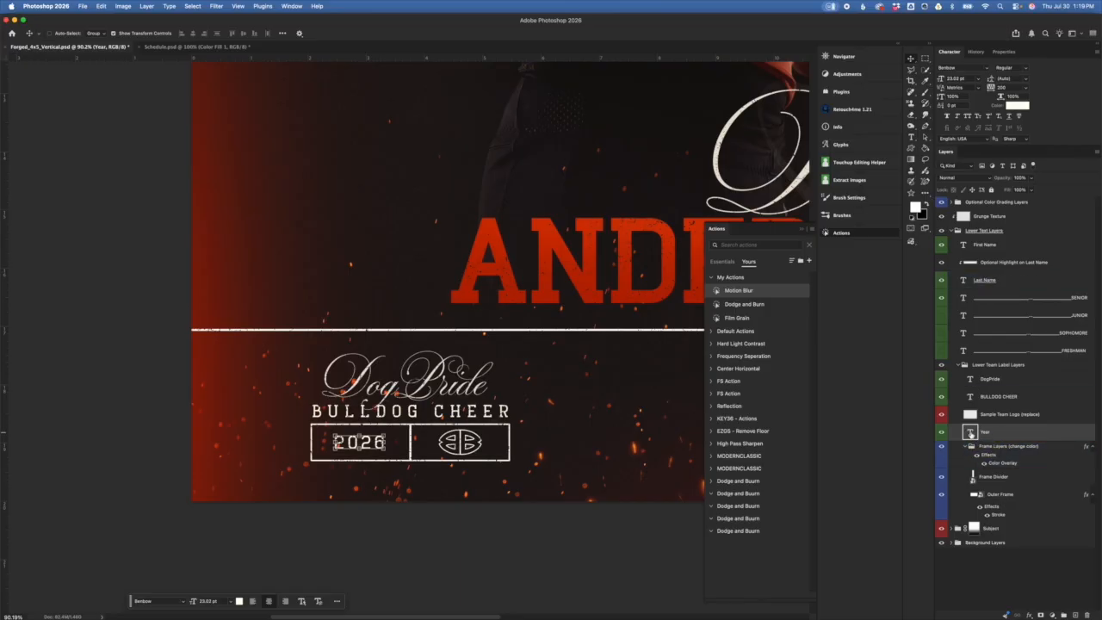
double_click(971, 433)
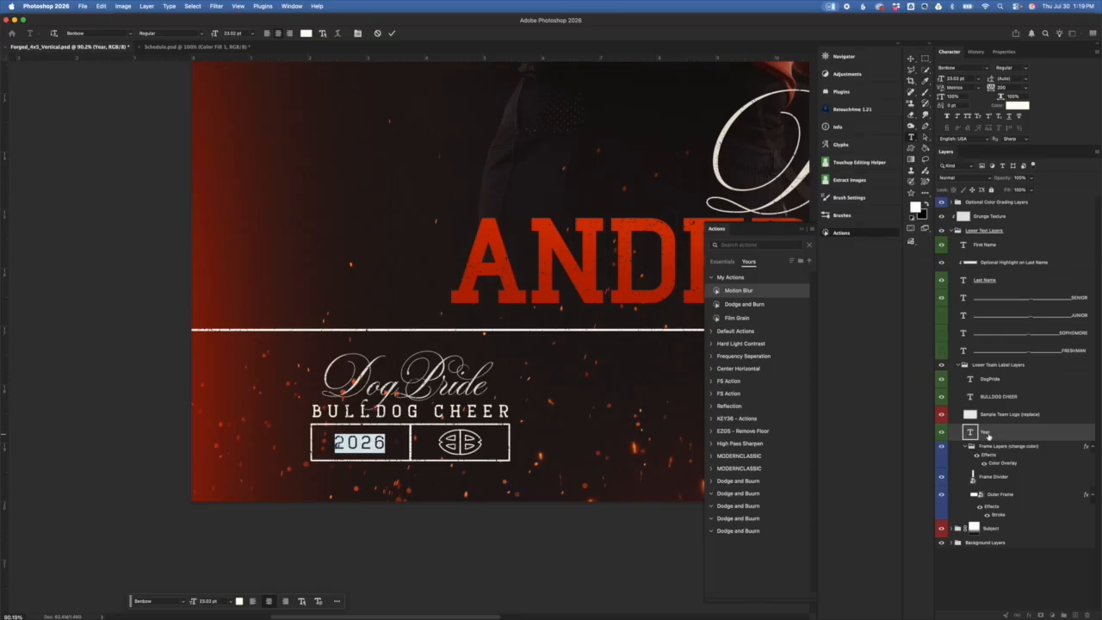
text(2027)
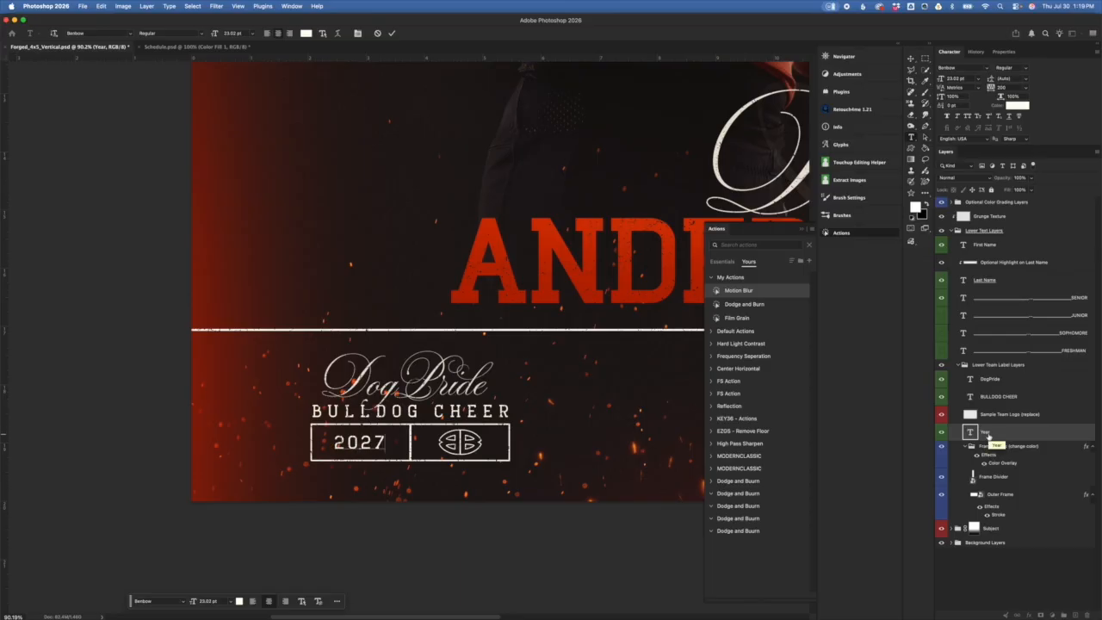
key(super+Return)
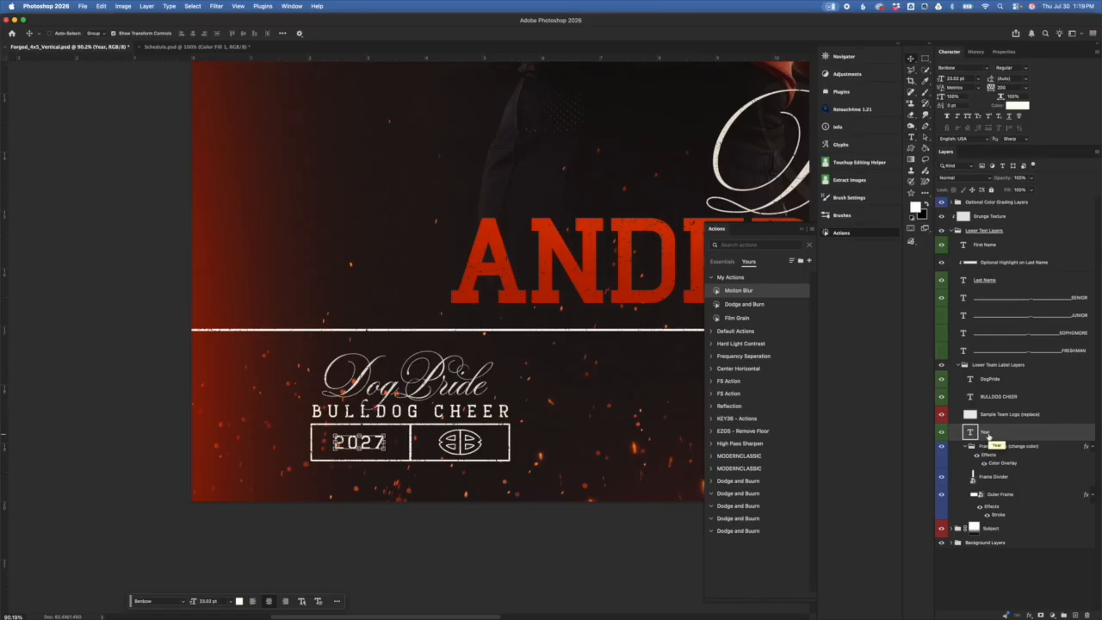
click(981, 475)
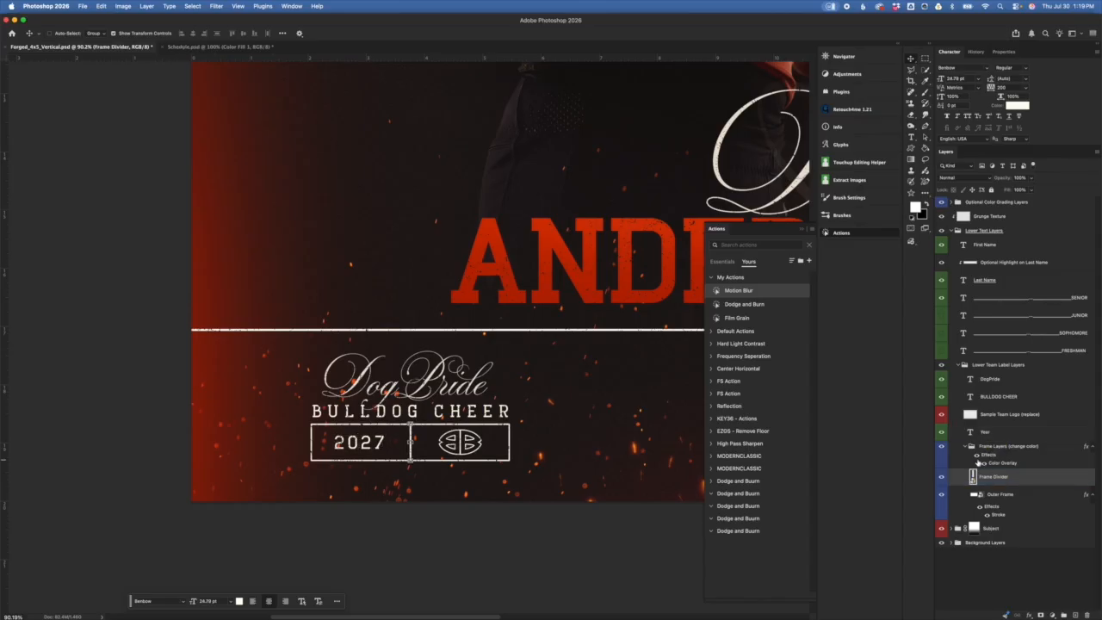
click(1013, 455)
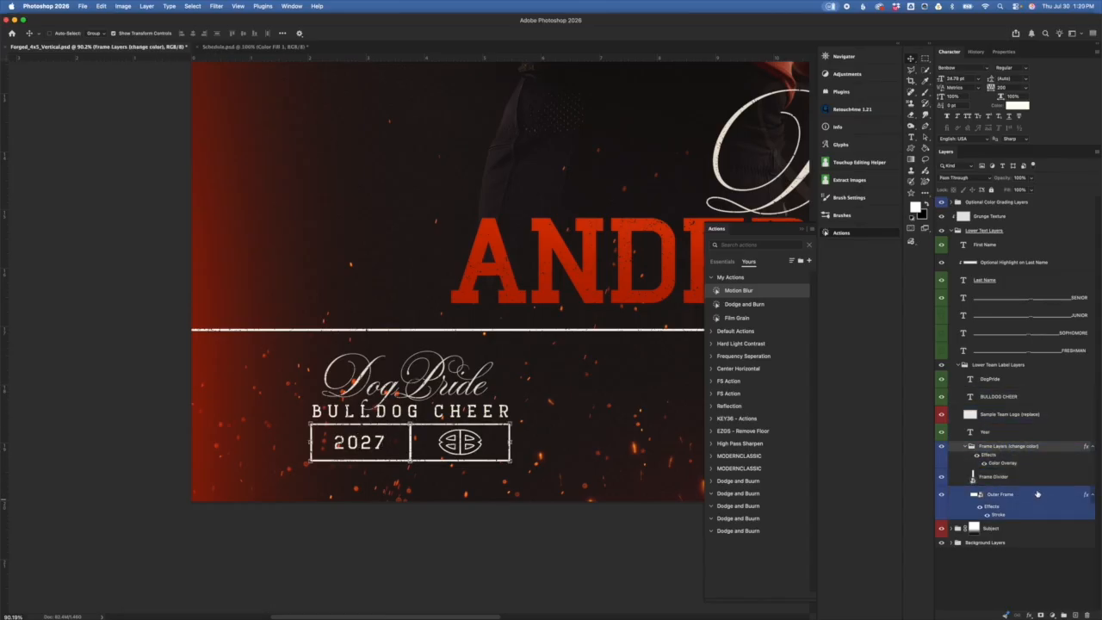
double_click(1000, 465)
click(924, 332)
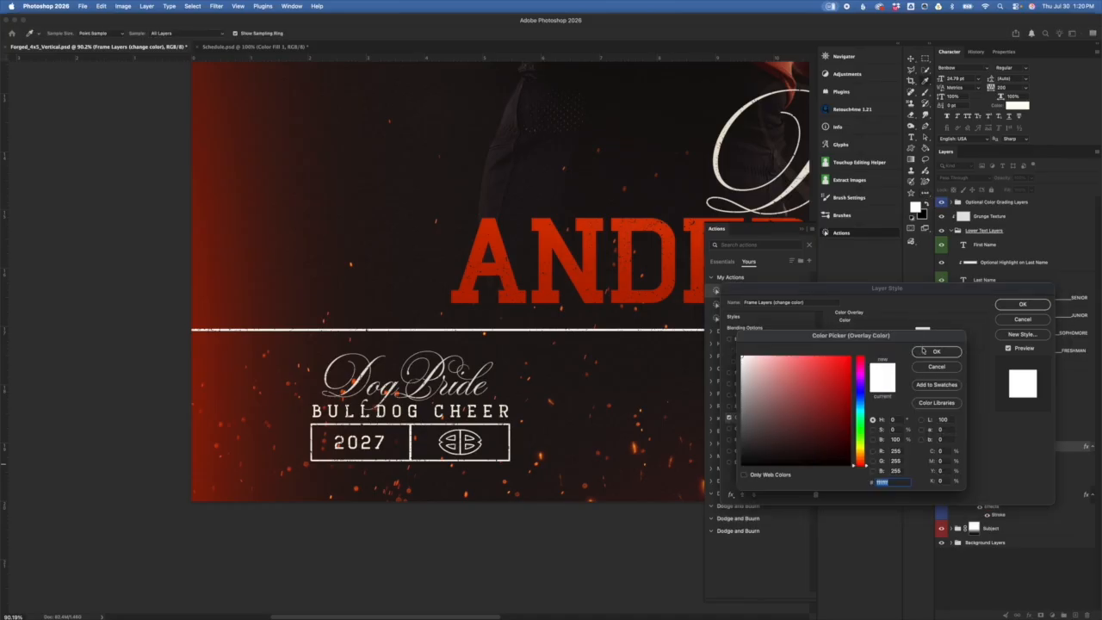
drag(836, 413, 851, 389)
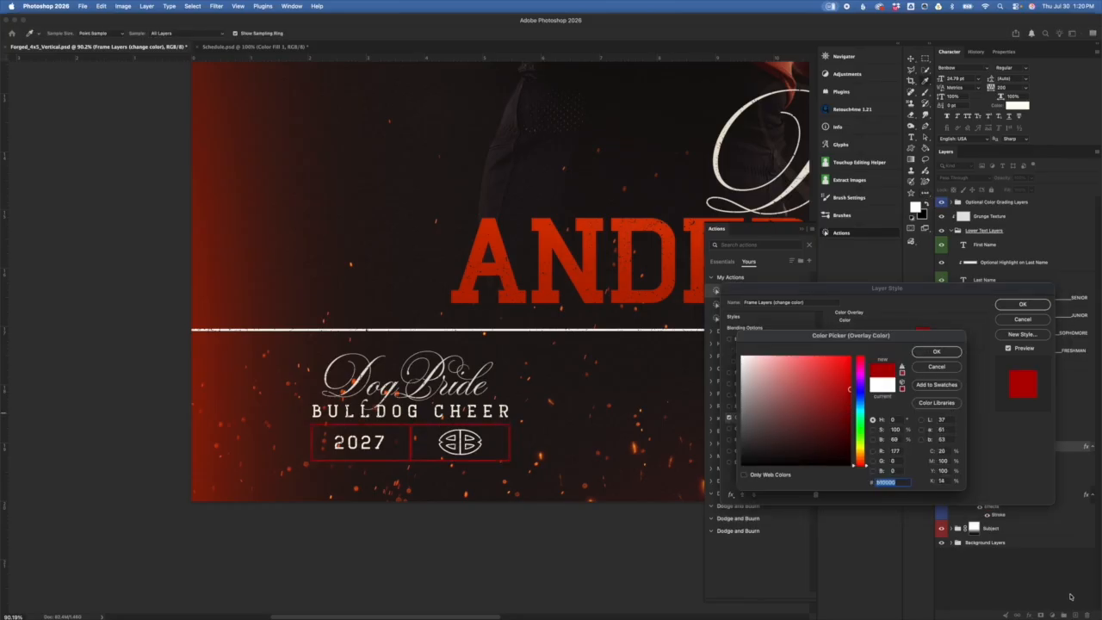
click(937, 368)
click(1023, 318)
click(999, 476)
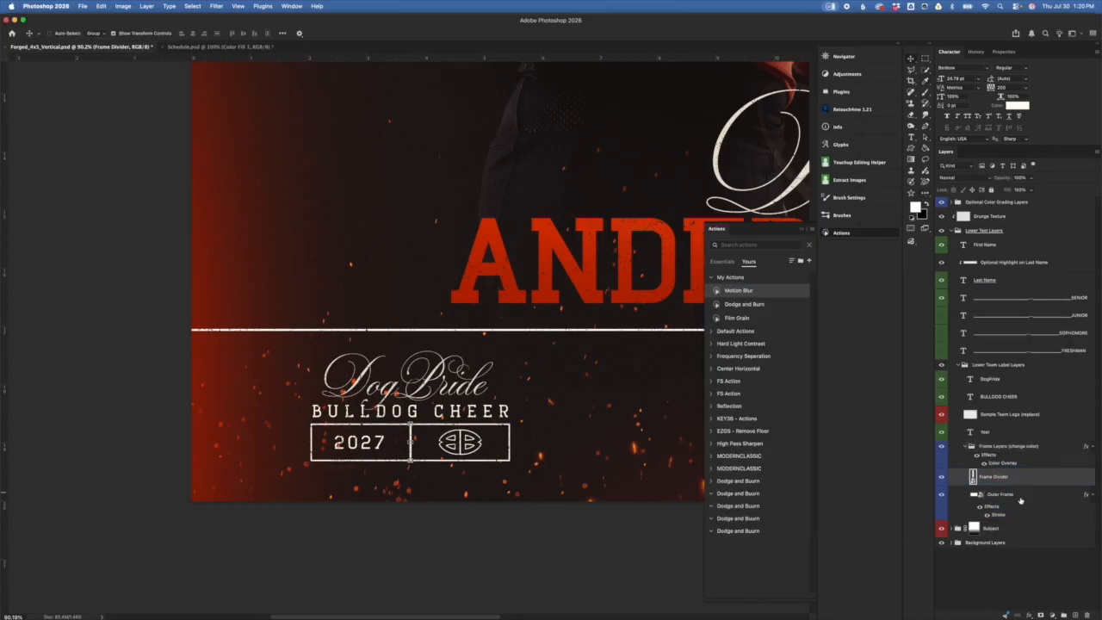
click(1017, 495)
click(1011, 500)
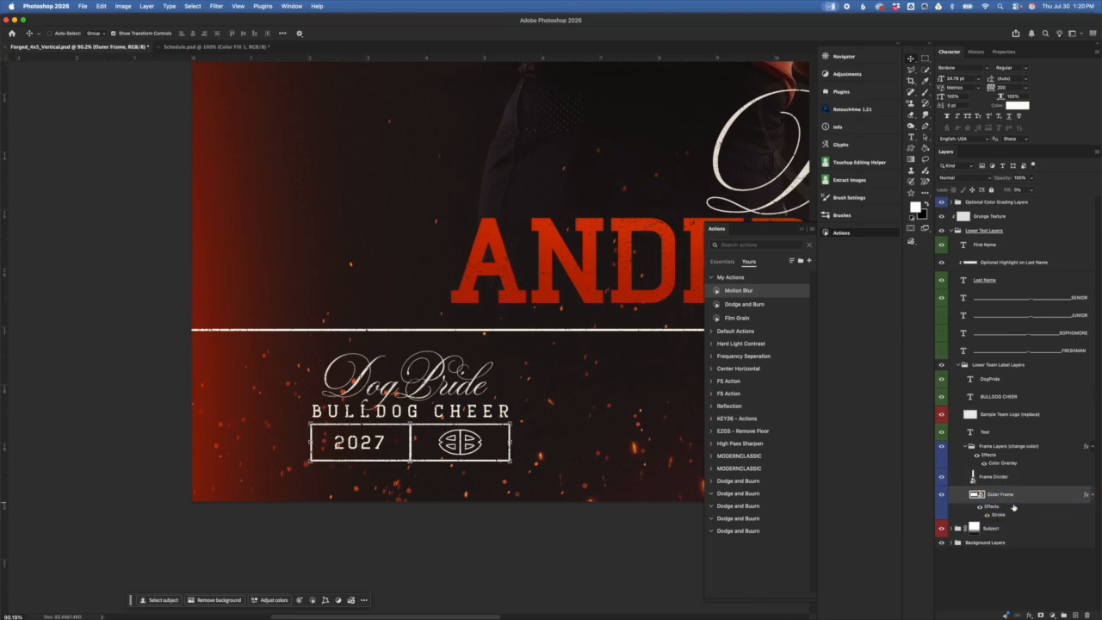
Step: Check the outer frame box and vertical divider by toggling their visibility, selecting Frame Divider
click(943, 495)
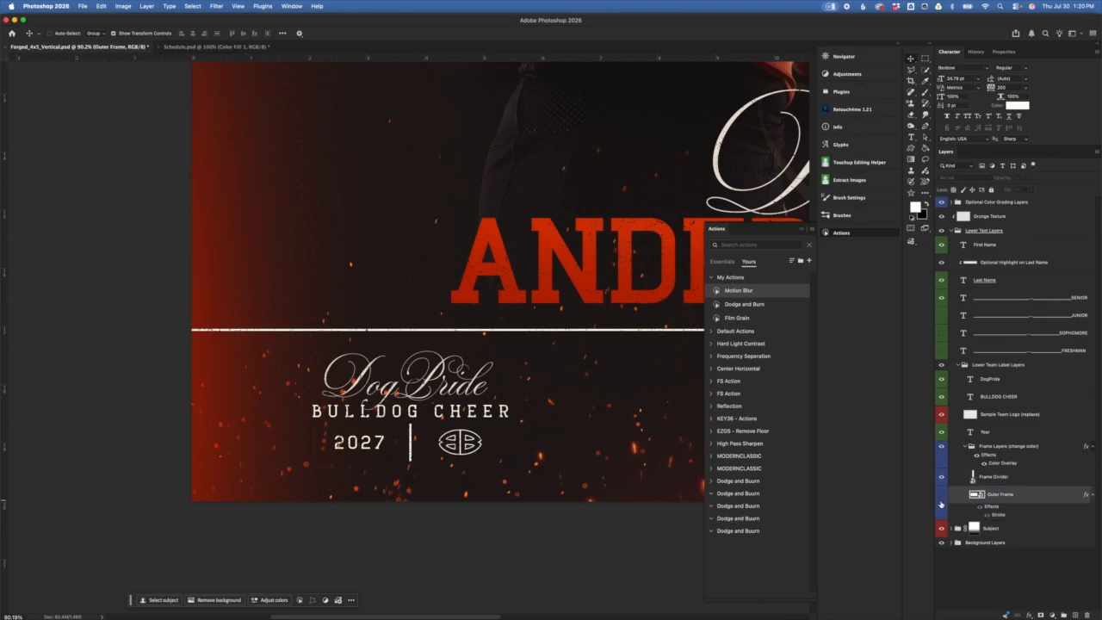
click(942, 497)
click(1025, 480)
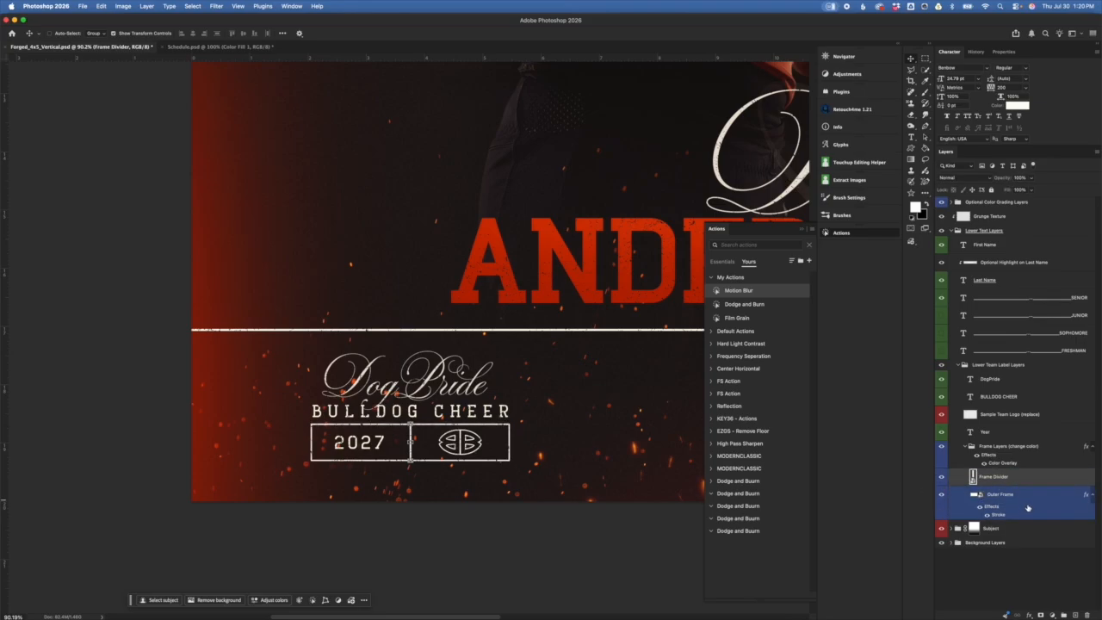
click(941, 477)
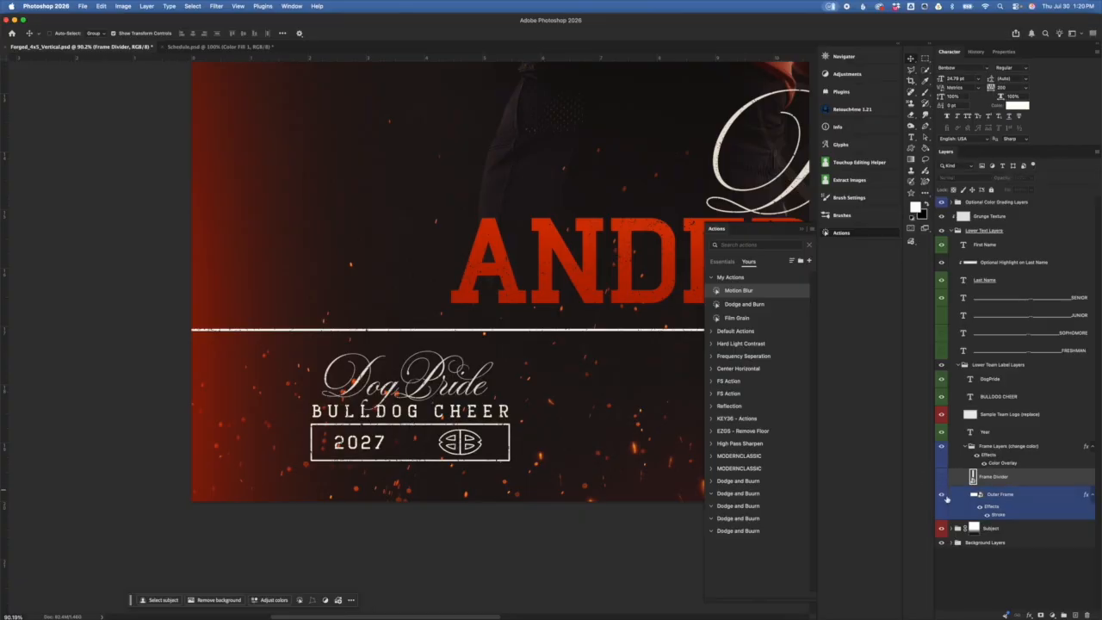
click(942, 478)
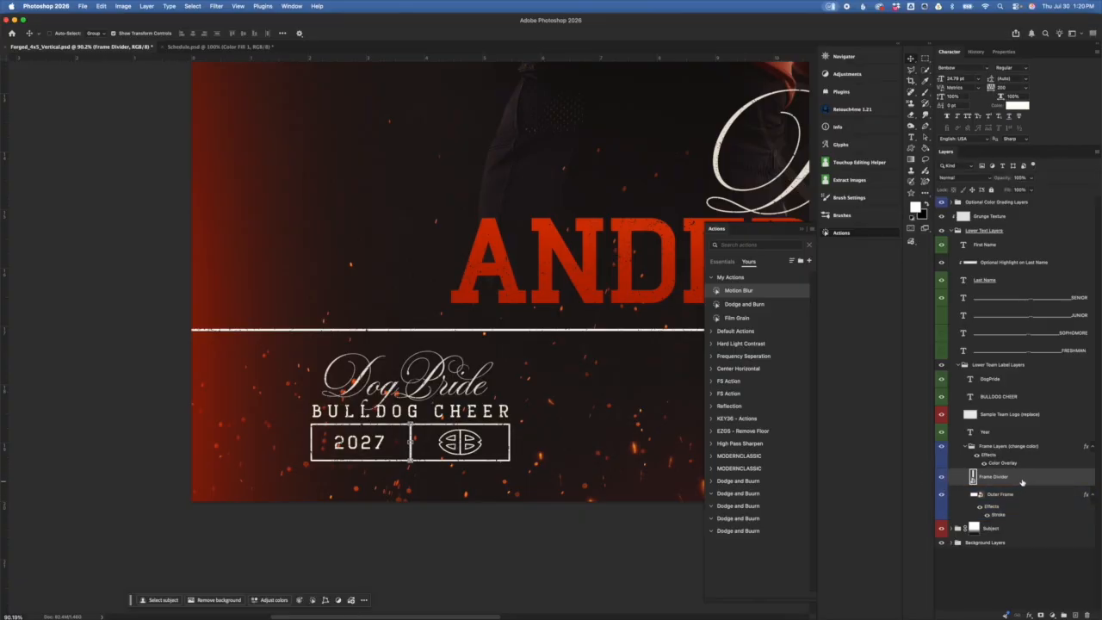
Step: Duplicate Frame Divider, slide the copy right, and move the original toward the 2027 box
drag(1033, 477, 1033, 472)
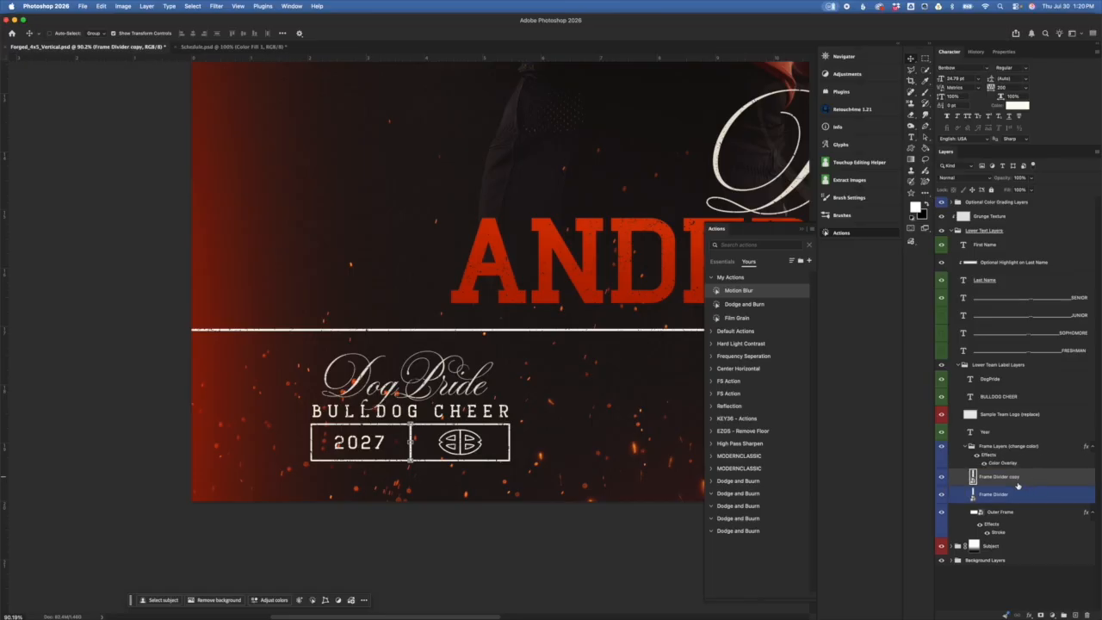
key(super+t)
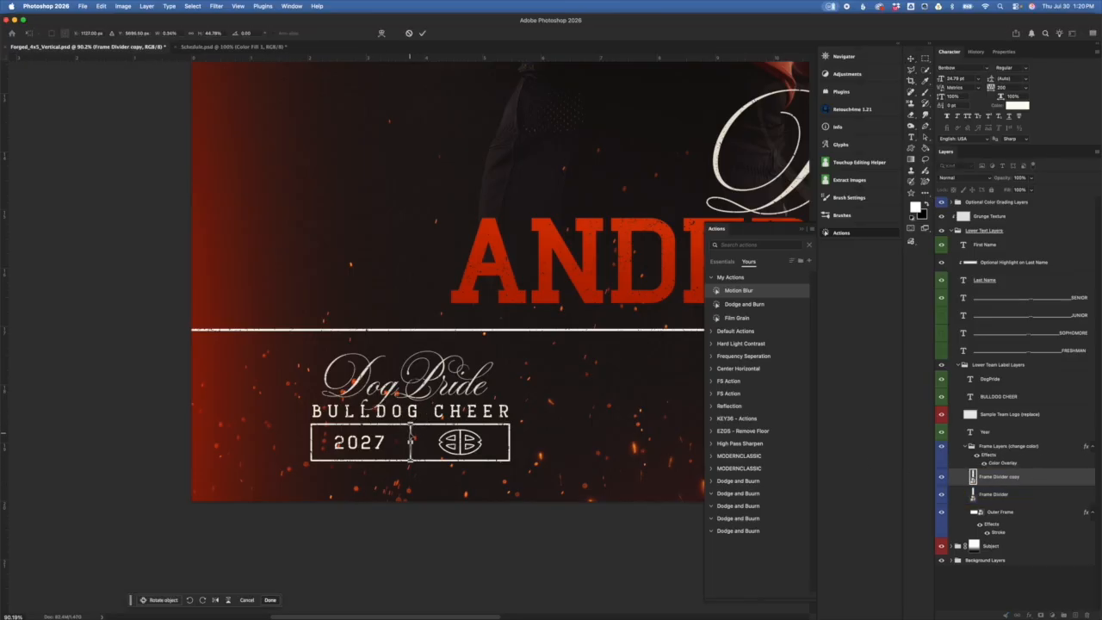
drag(411, 441, 437, 441)
scroll(437, 442, up, 6)
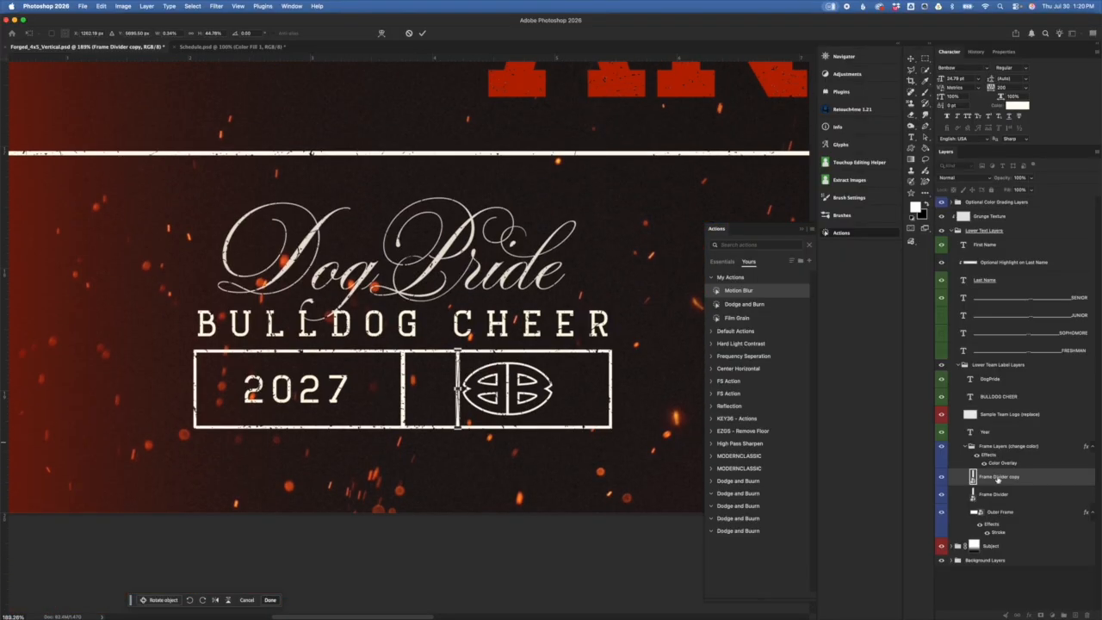
click(999, 495)
drag(403, 382, 326, 386)
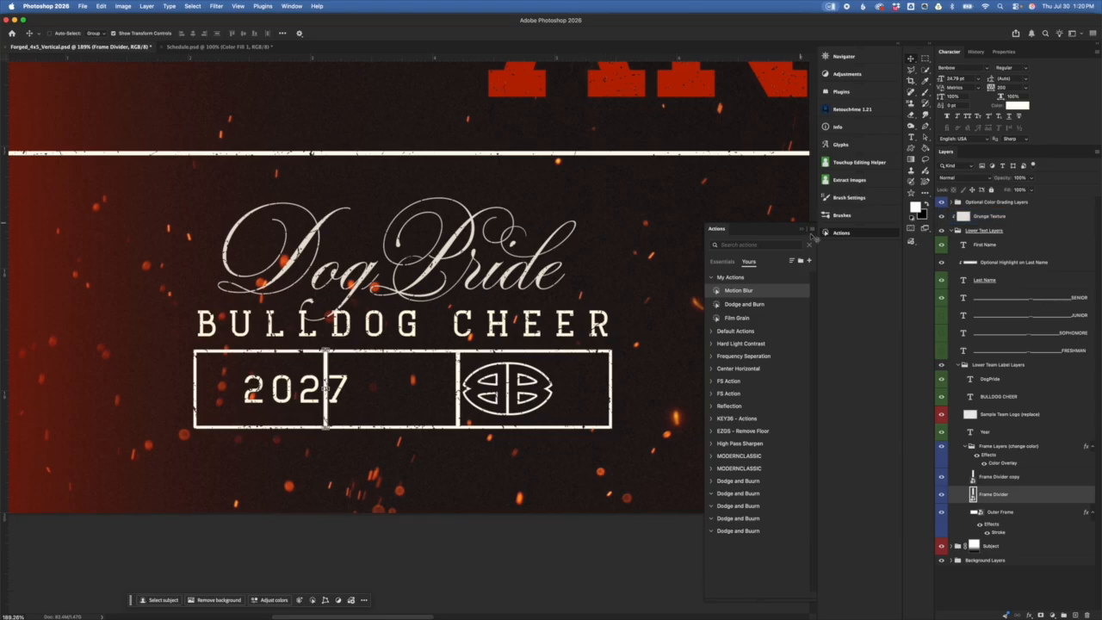
Step: Undo both divider moves and collapse the Frame Layers (change color) group
click(803, 231)
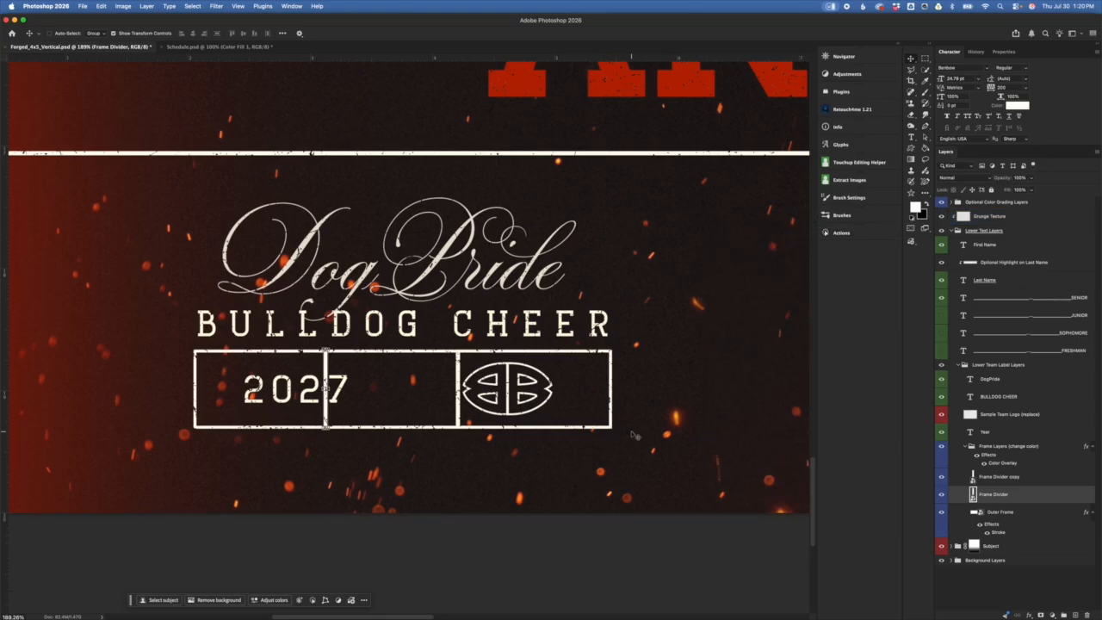
key(super+z)
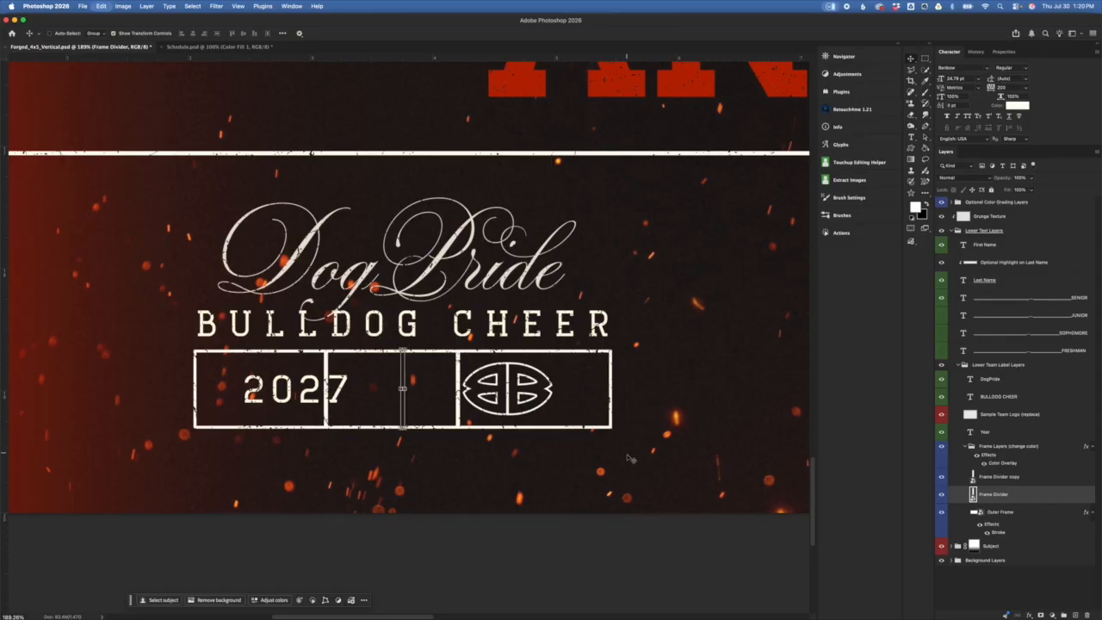
key(super+z)
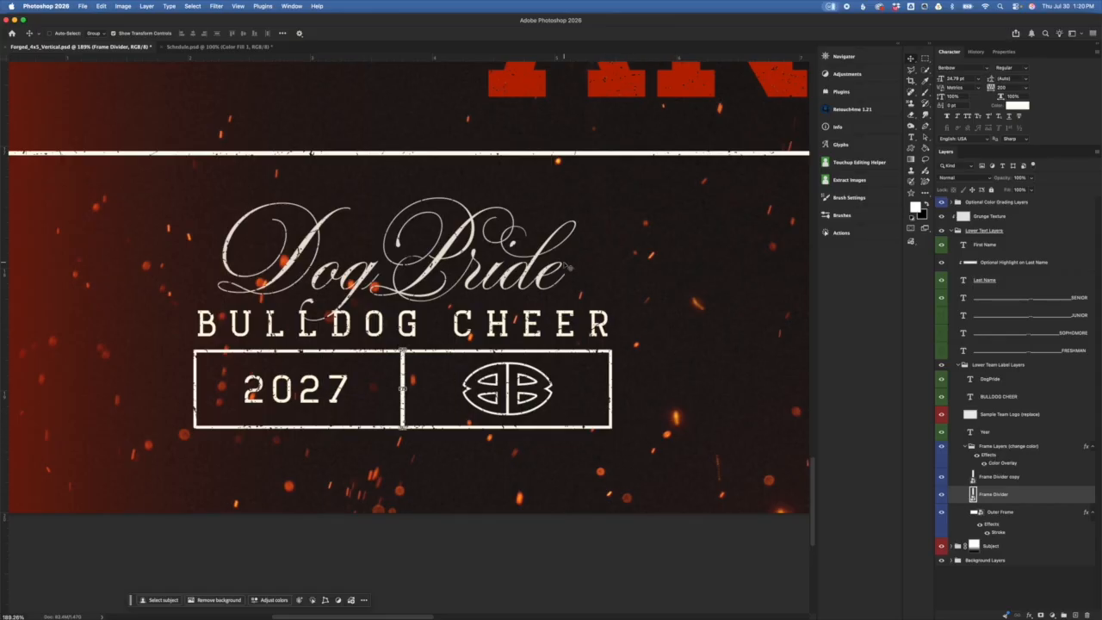
click(998, 447)
click(965, 447)
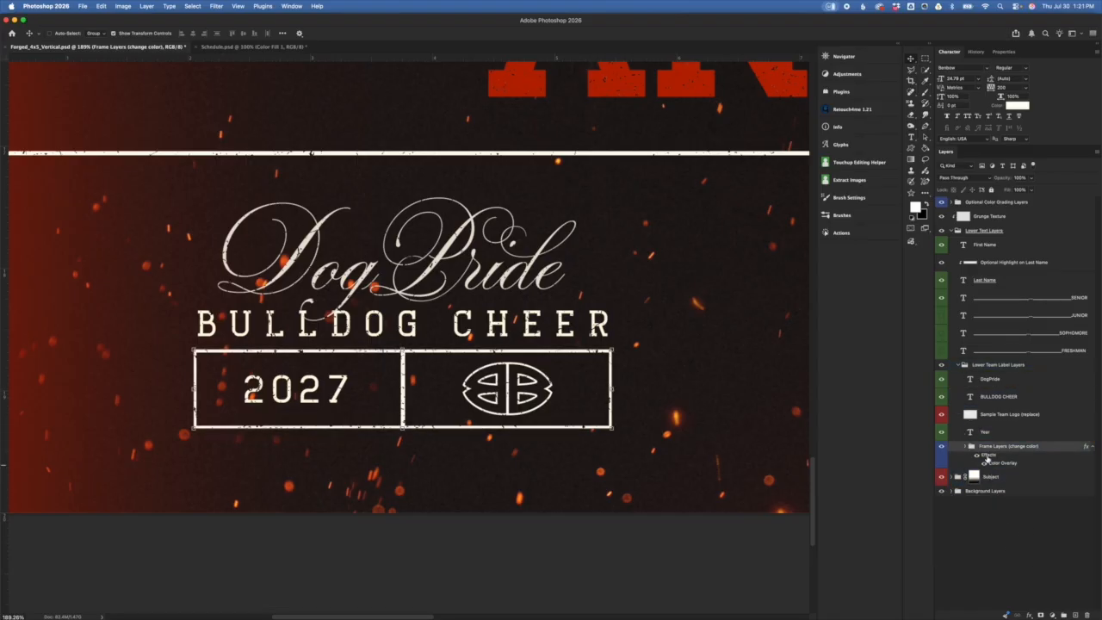
click(956, 365)
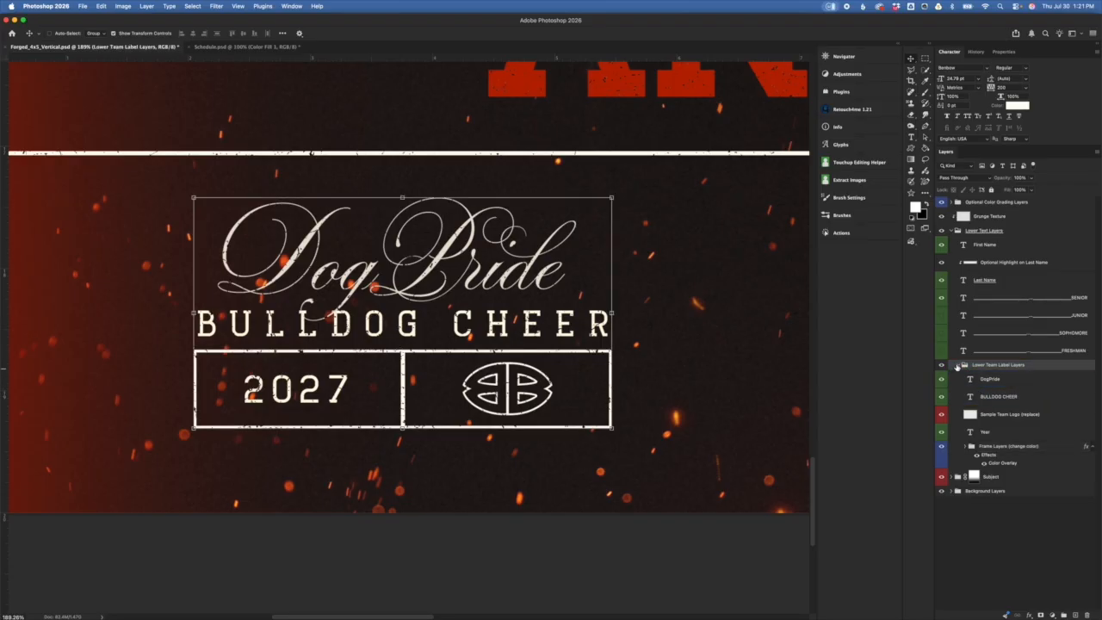
click(959, 365)
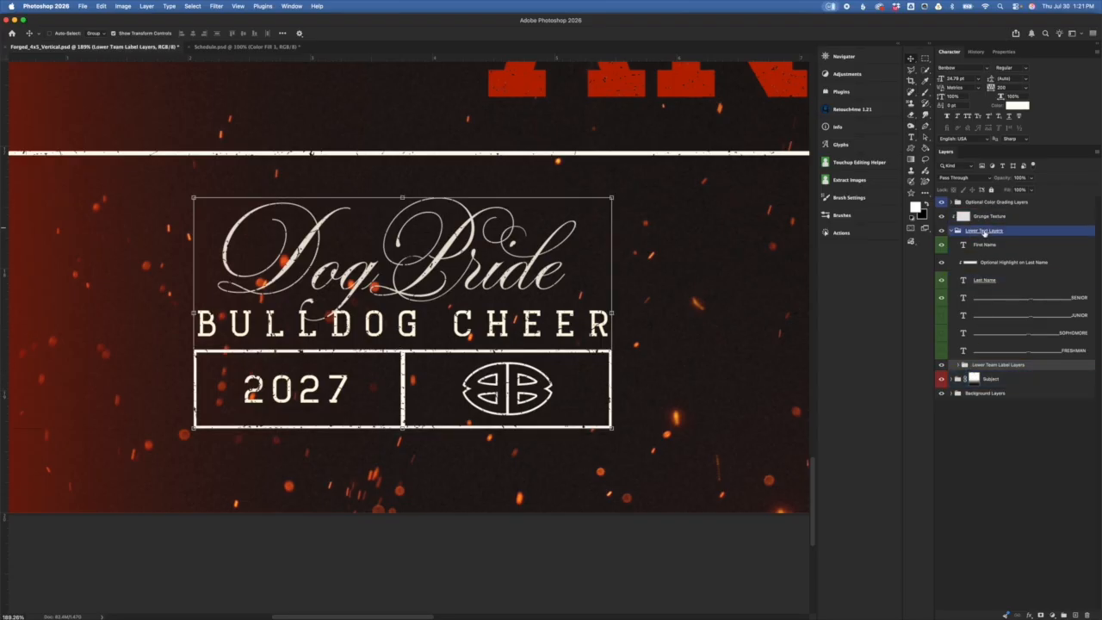
click(974, 231)
click(956, 230)
click(991, 216)
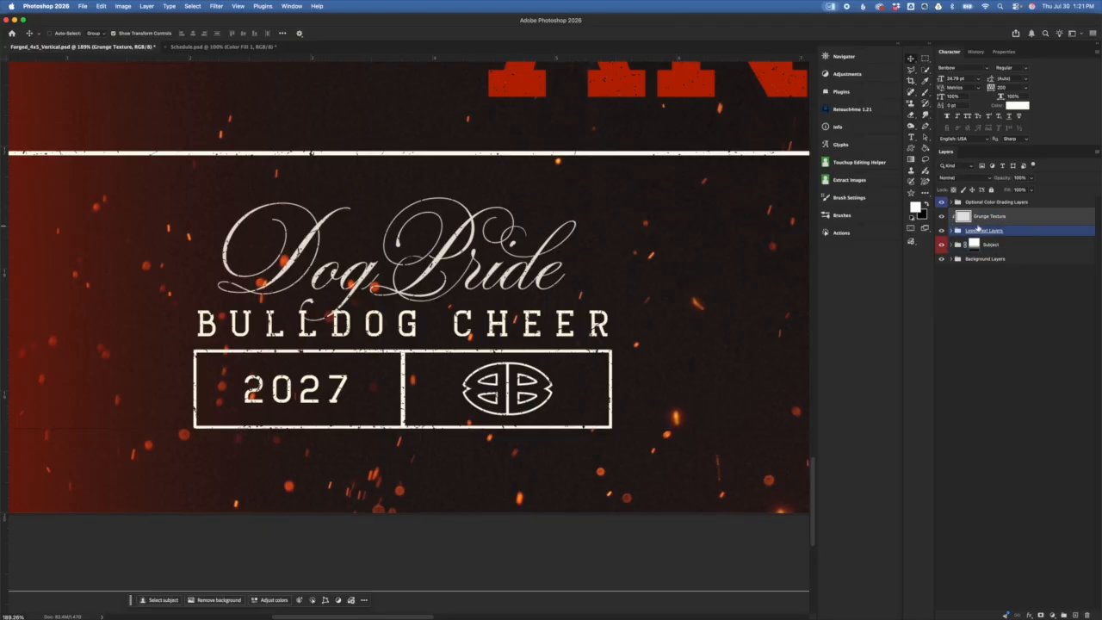
scroll(407, 355, up, 3)
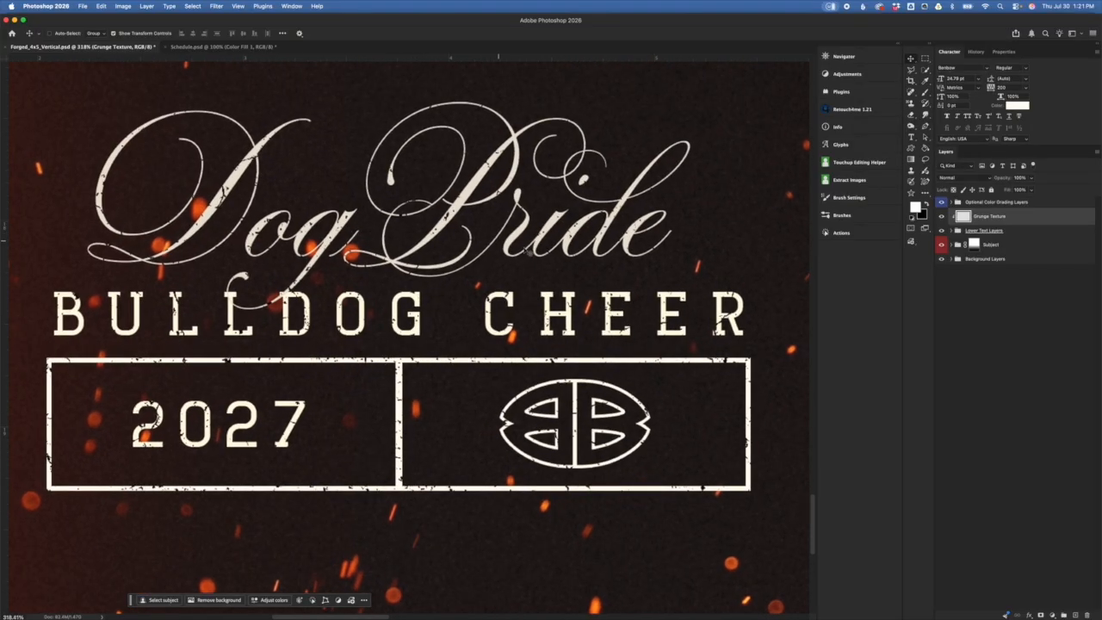
scroll(576, 275, right, 2)
scroll(576, 276, up, 10)
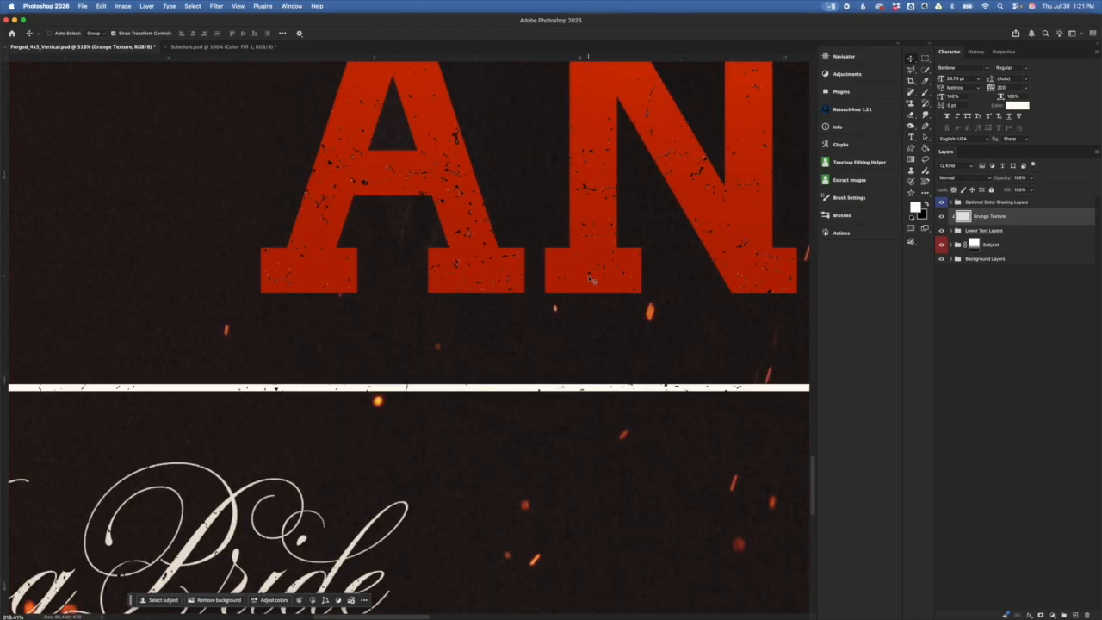
scroll(565, 250, down, 3)
scroll(603, 284, right, 2)
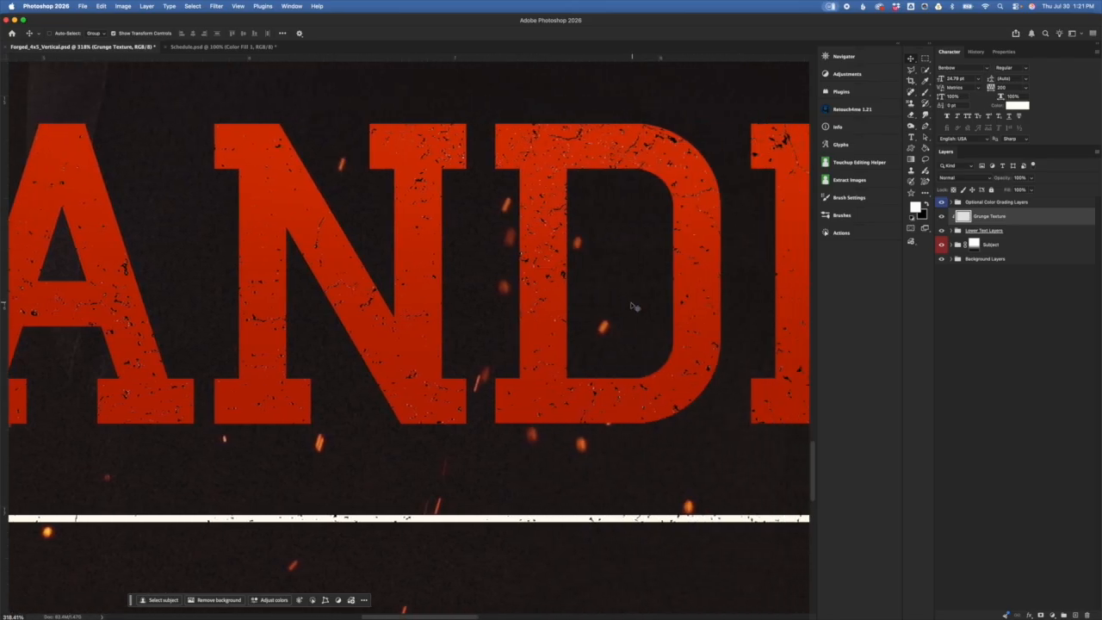
scroll(631, 310, down, 3)
scroll(630, 310, down, 8)
click(1034, 230)
super+click(1035, 227)
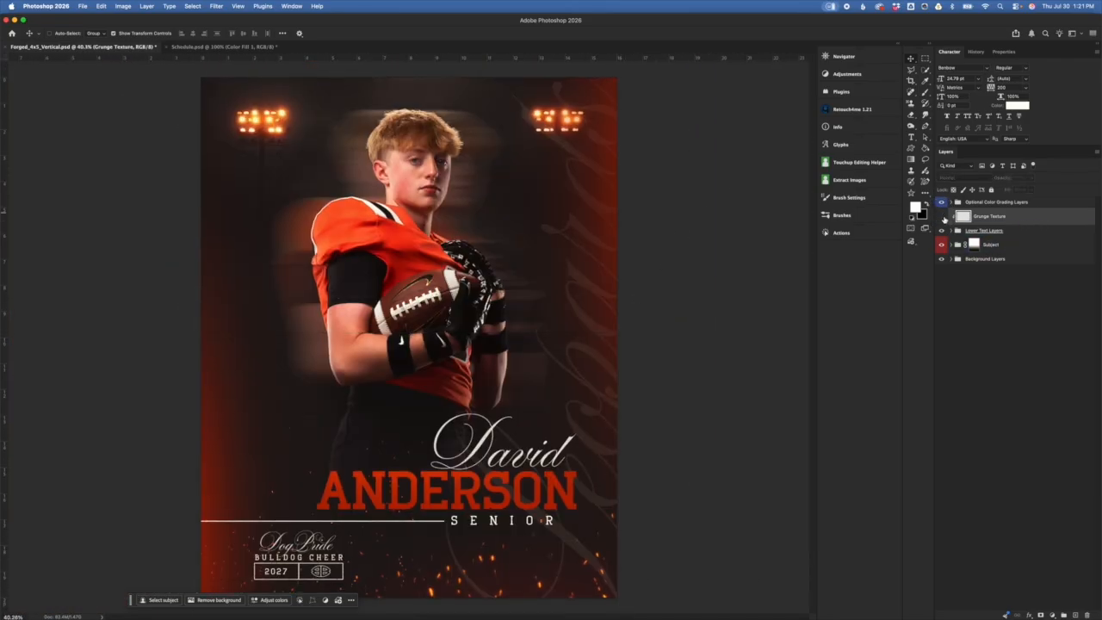
Step: Expand the Optional Color Grading Layers group and make its Optional Color Grade layer active
click(957, 231)
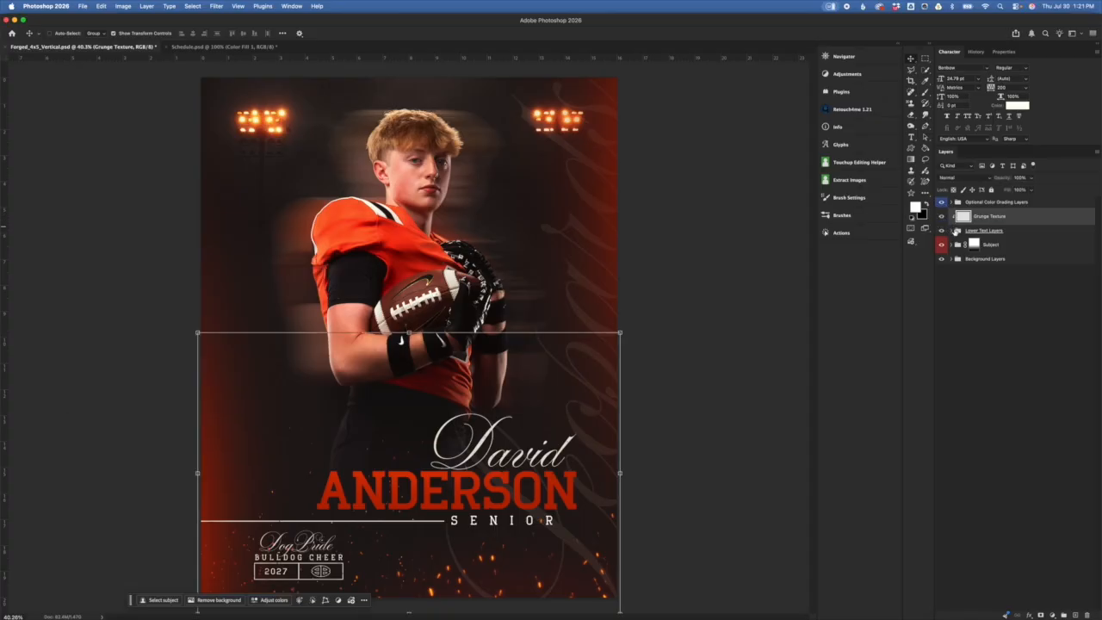
click(1027, 200)
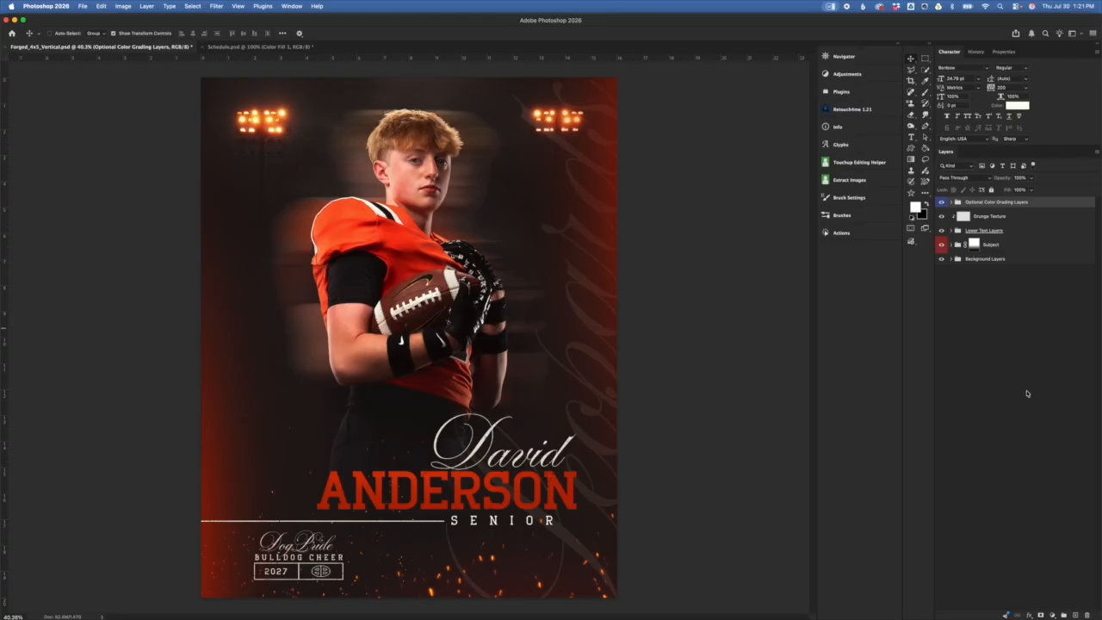
click(950, 202)
click(1053, 230)
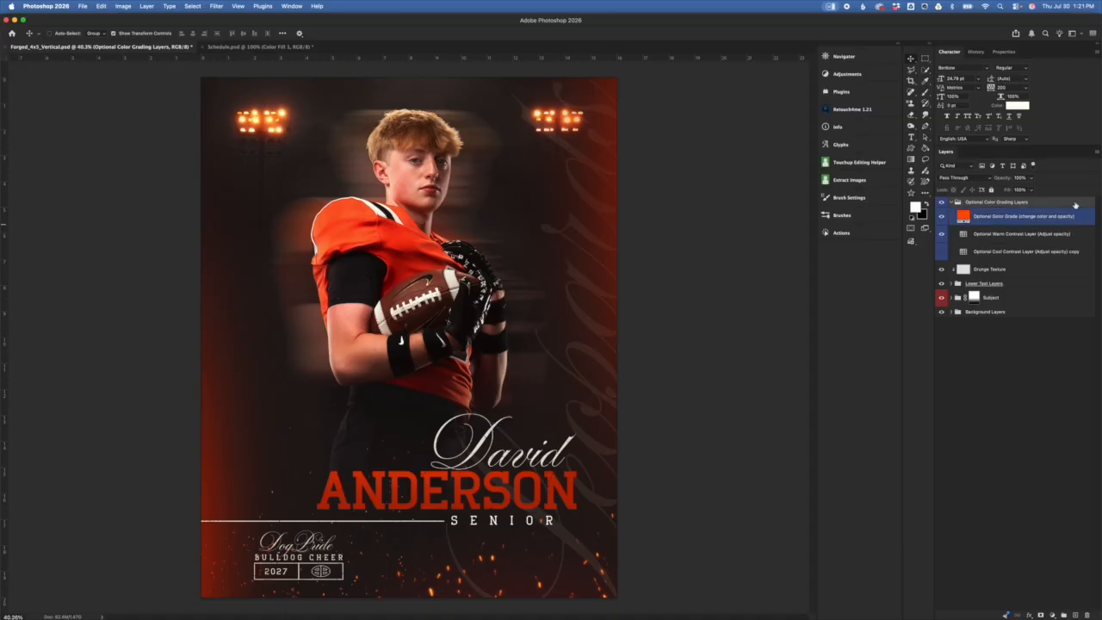
click(1044, 218)
click(988, 238)
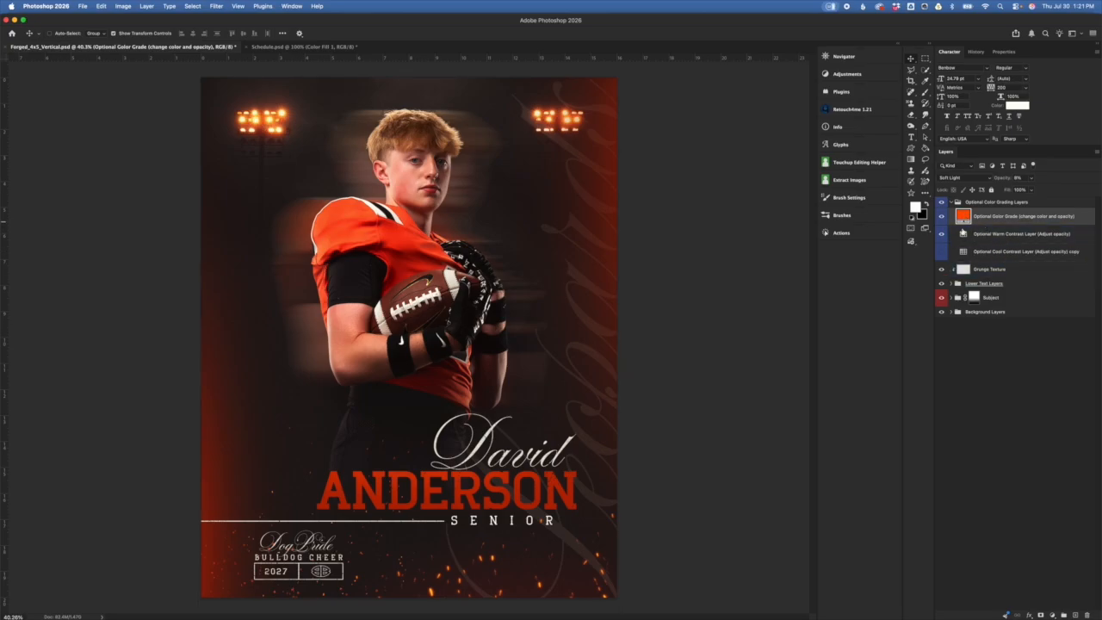
Step: Compare the Optional Color Grade layer on and off, trial a higher opacity, then type 100
click(941, 216)
click(941, 218)
drag(1000, 178, 1084, 170)
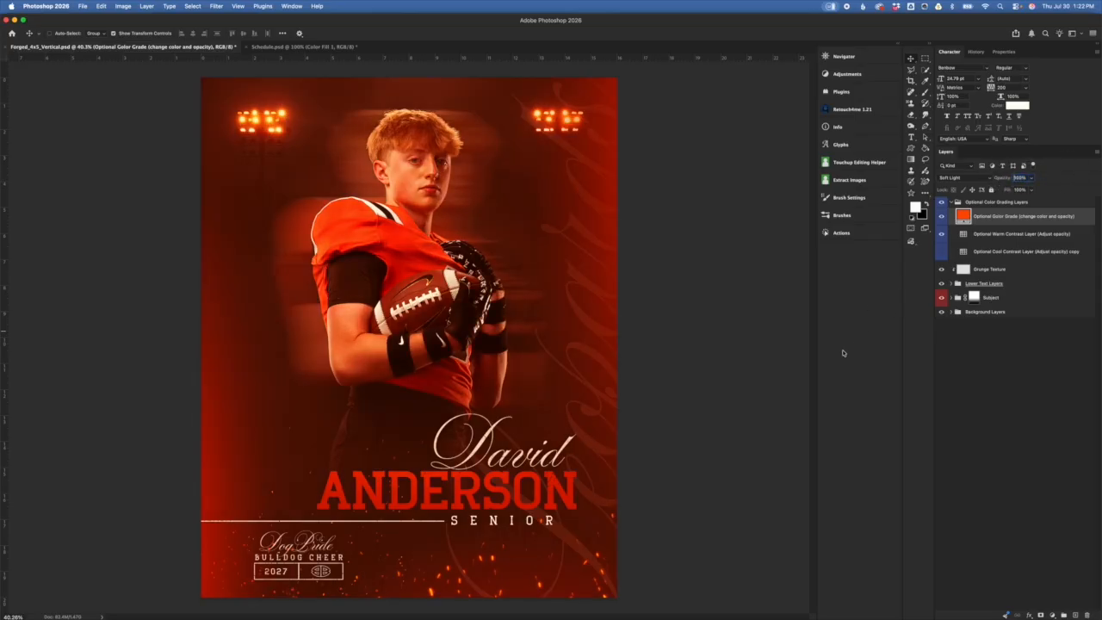
key(super+z)
click(1019, 177)
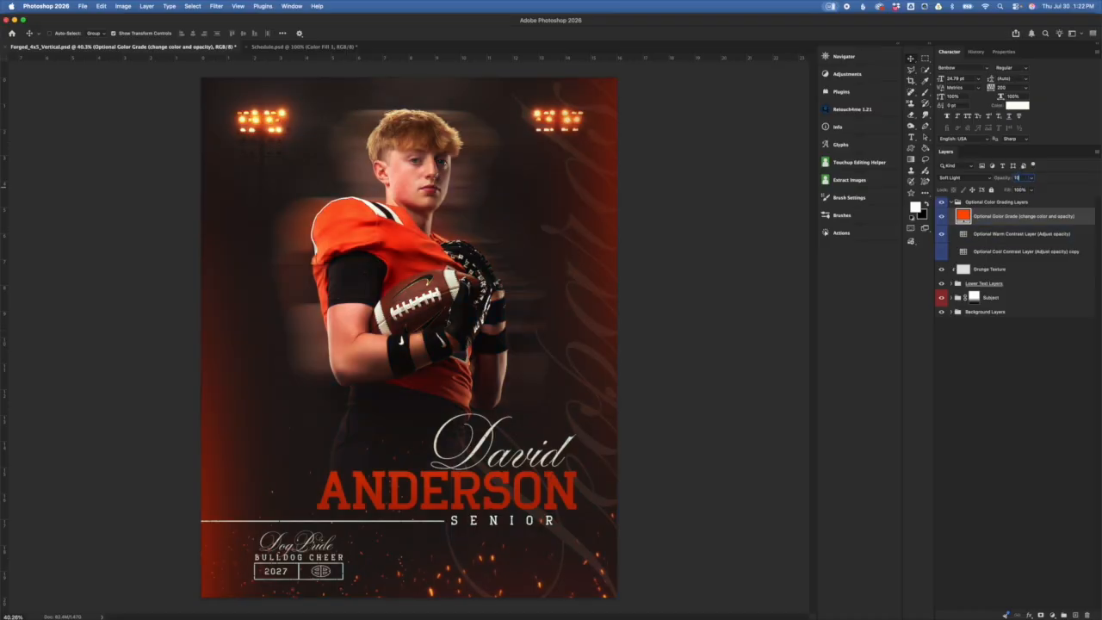
text(100)
Step: Try a deep blue grade fill colour, then undo it back to orange
double_click(964, 216)
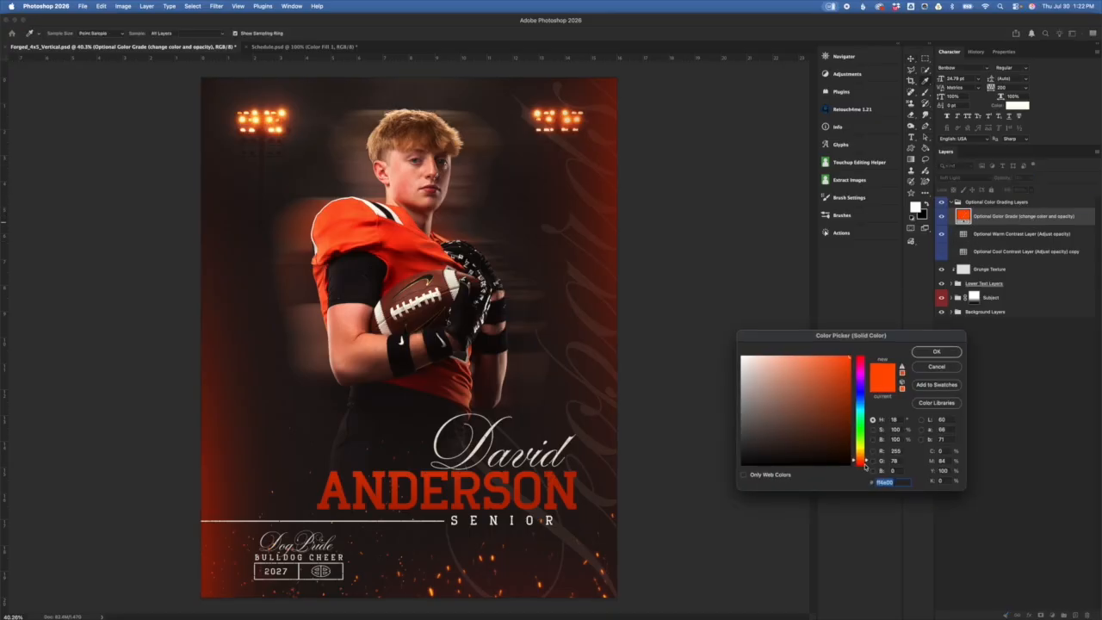
drag(859, 459, 865, 442)
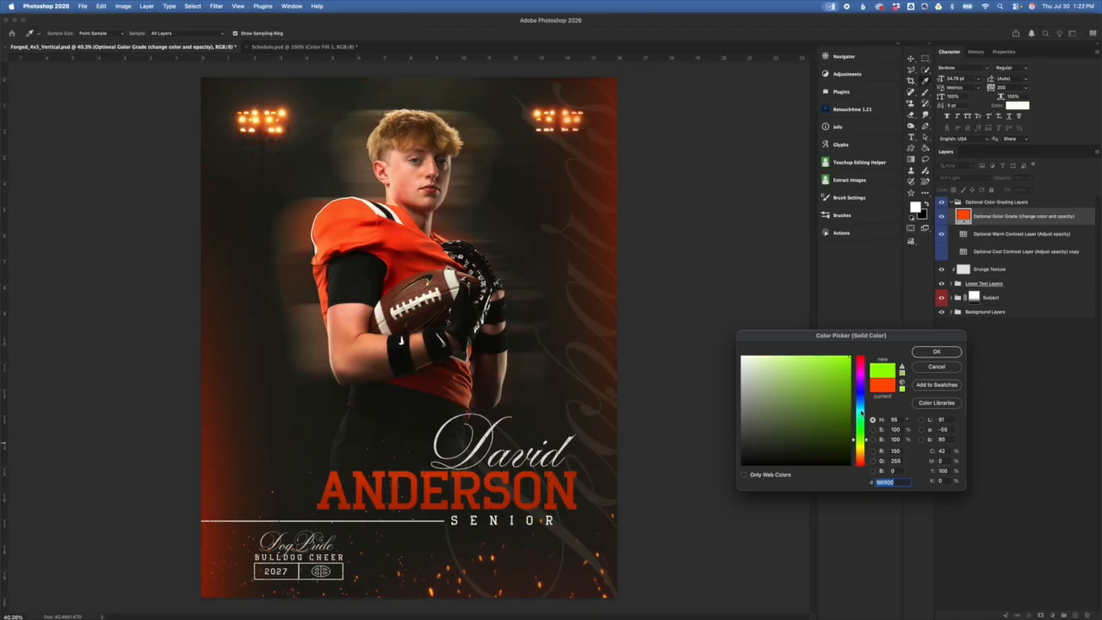
click(861, 405)
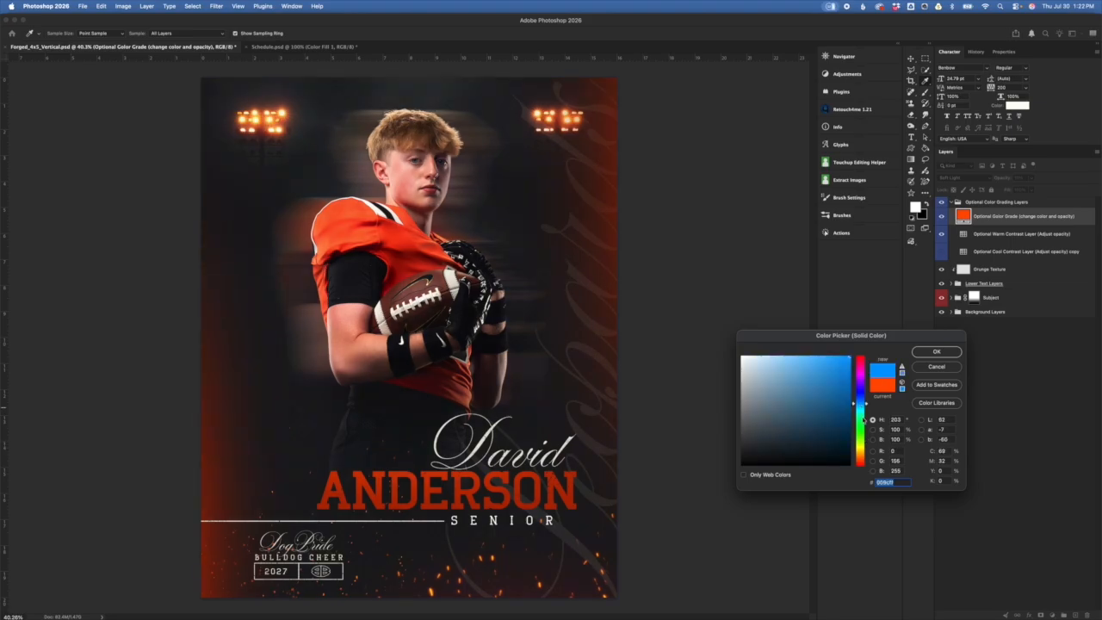
click(861, 401)
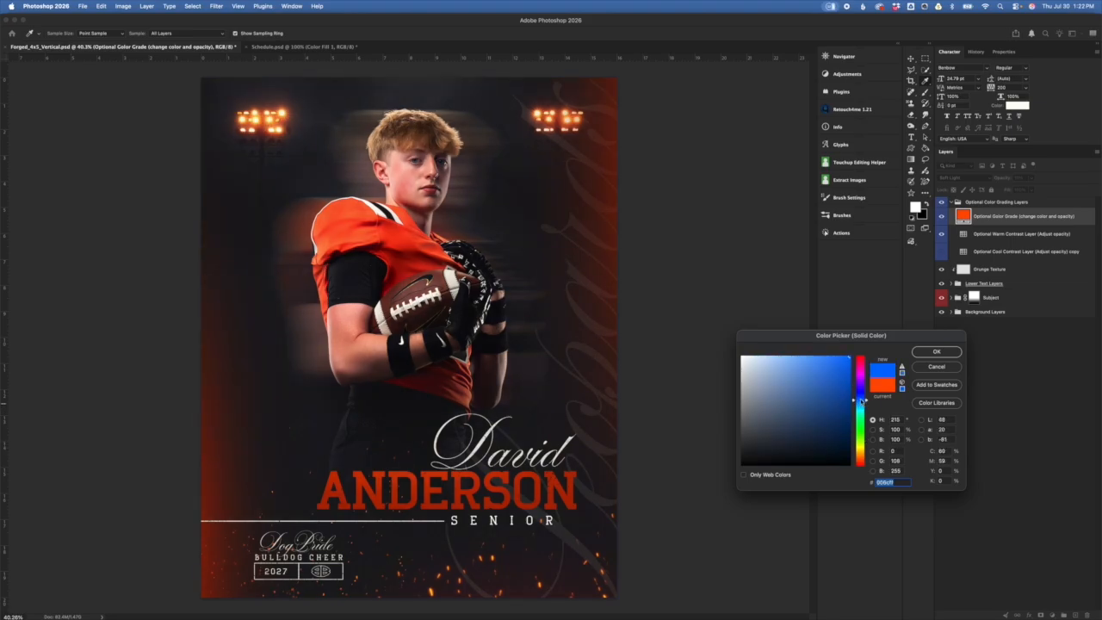
click(861, 407)
click(861, 399)
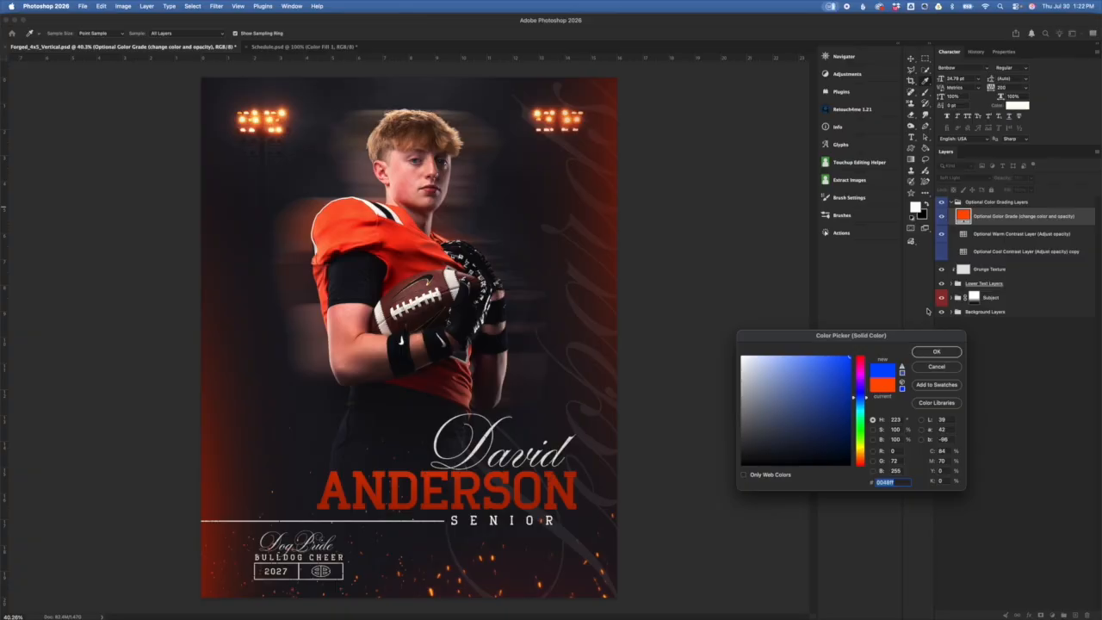
click(936, 353)
key(super+z)
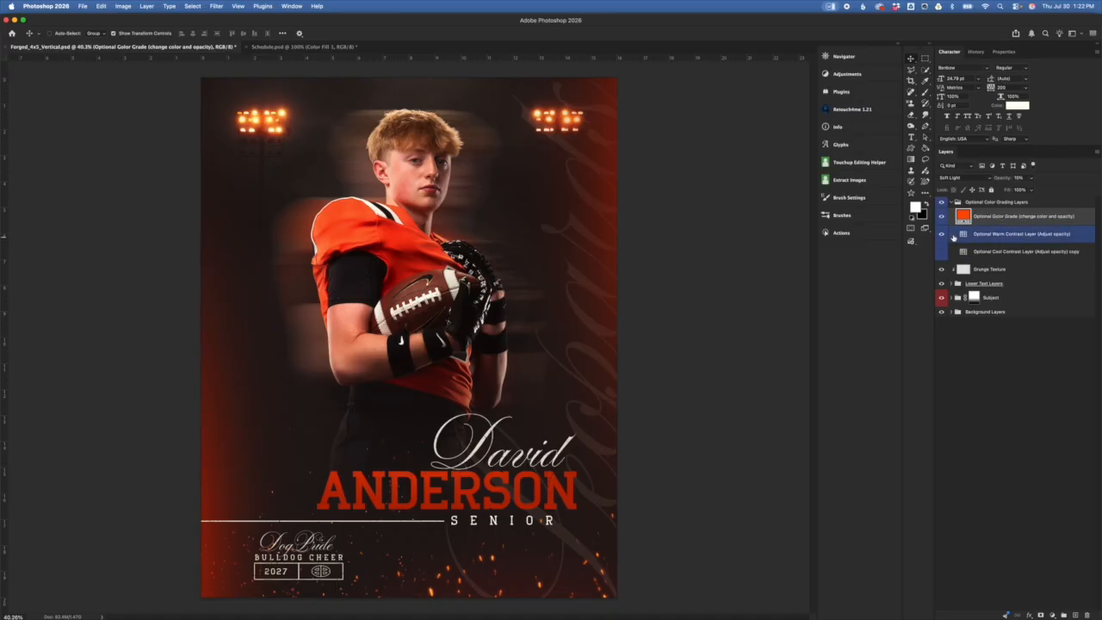
Step: Compare the Optional Warm Contrast Layer on and off and preview it at full strength, then undo
click(968, 240)
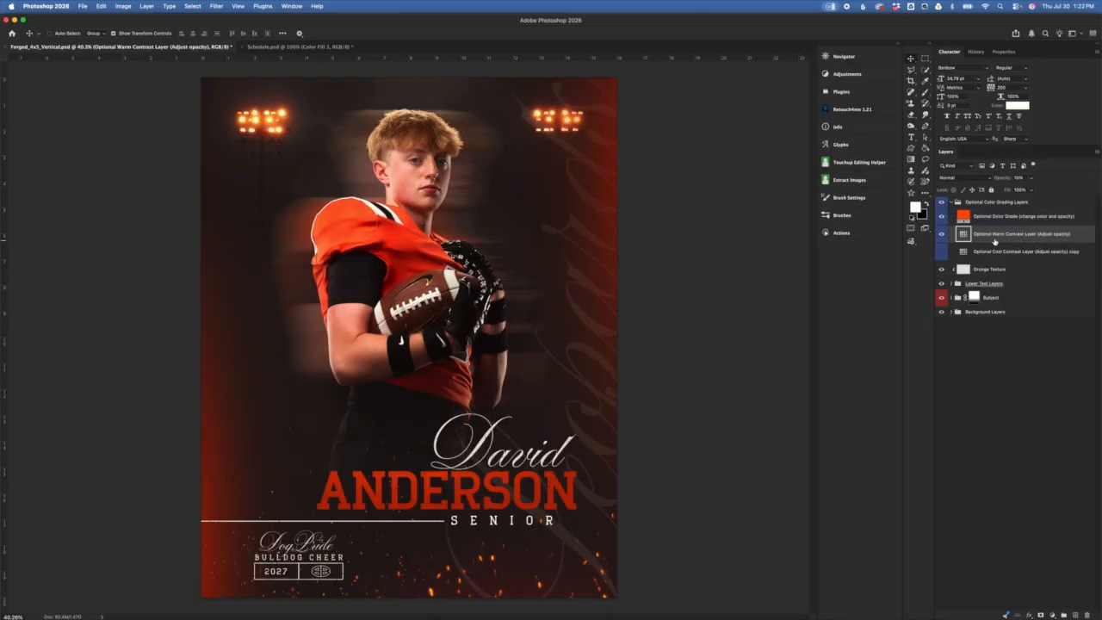
click(942, 234)
click(941, 235)
drag(1002, 178, 1099, 193)
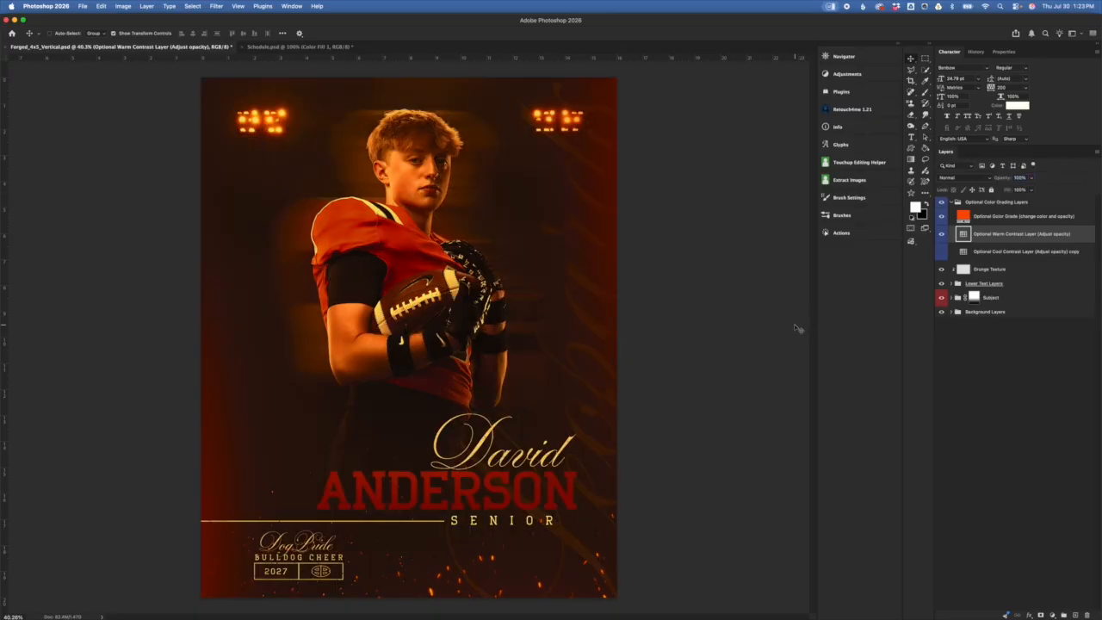
key(super+z)
click(1009, 215)
click(1010, 214)
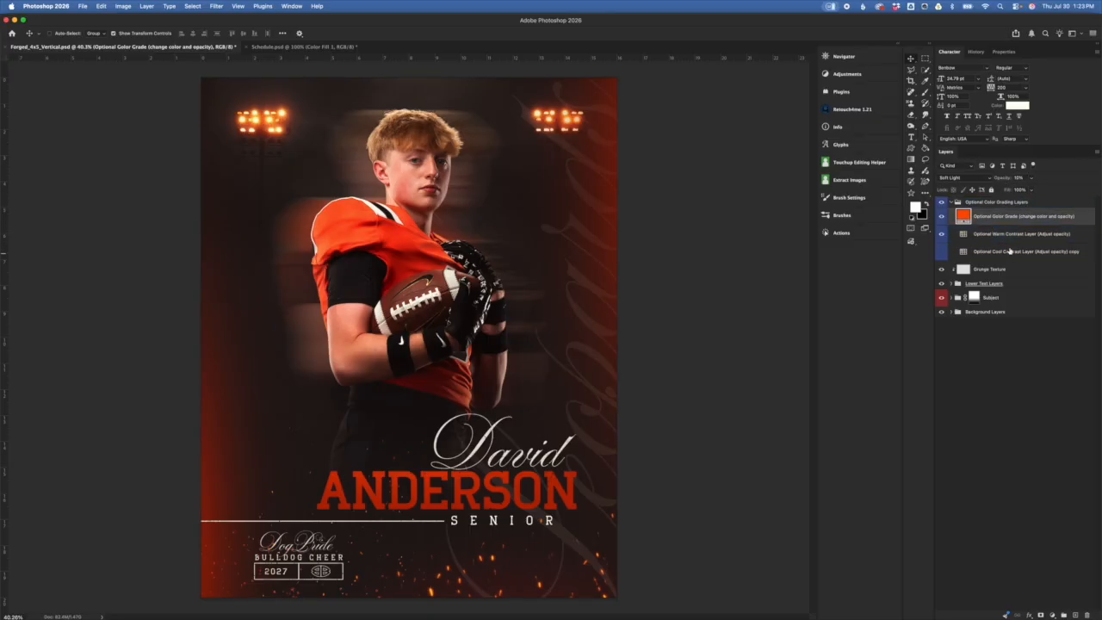
Step: Hide the warm contrast layer and return the Cool Contrast copy to 10% opacity after a stronger preview
click(943, 240)
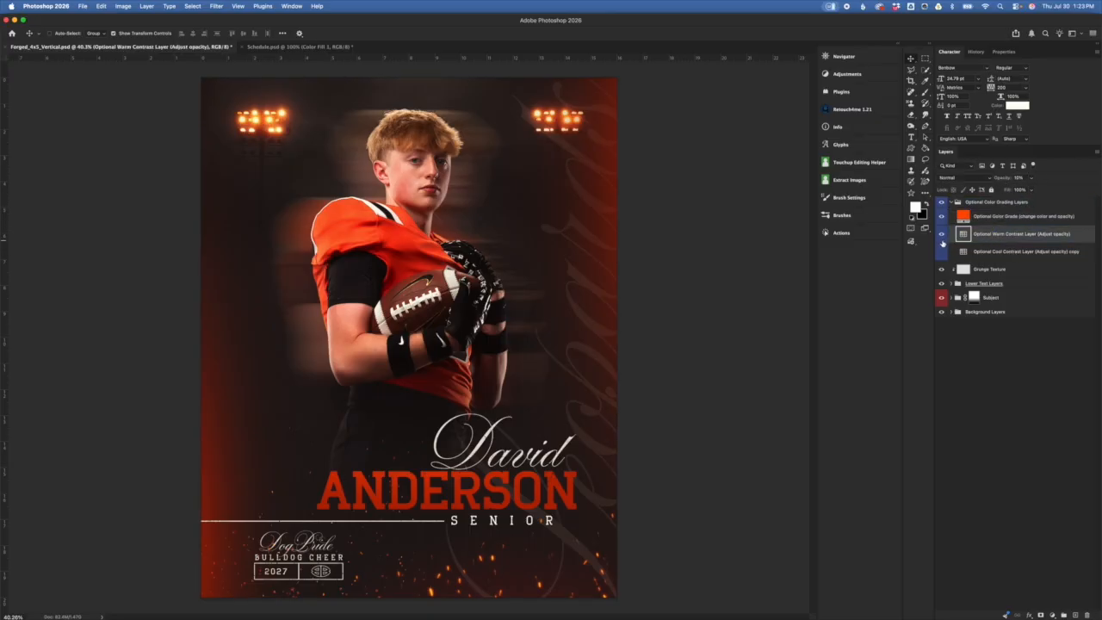
click(943, 238)
click(943, 252)
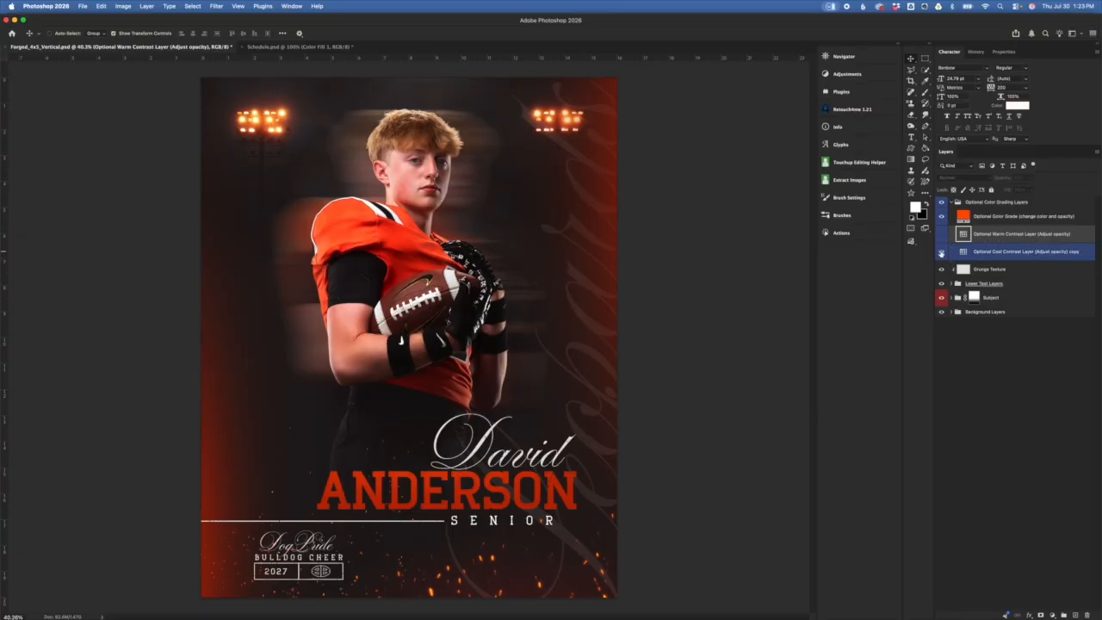
click(1007, 255)
drag(1005, 181, 1048, 172)
key(1)
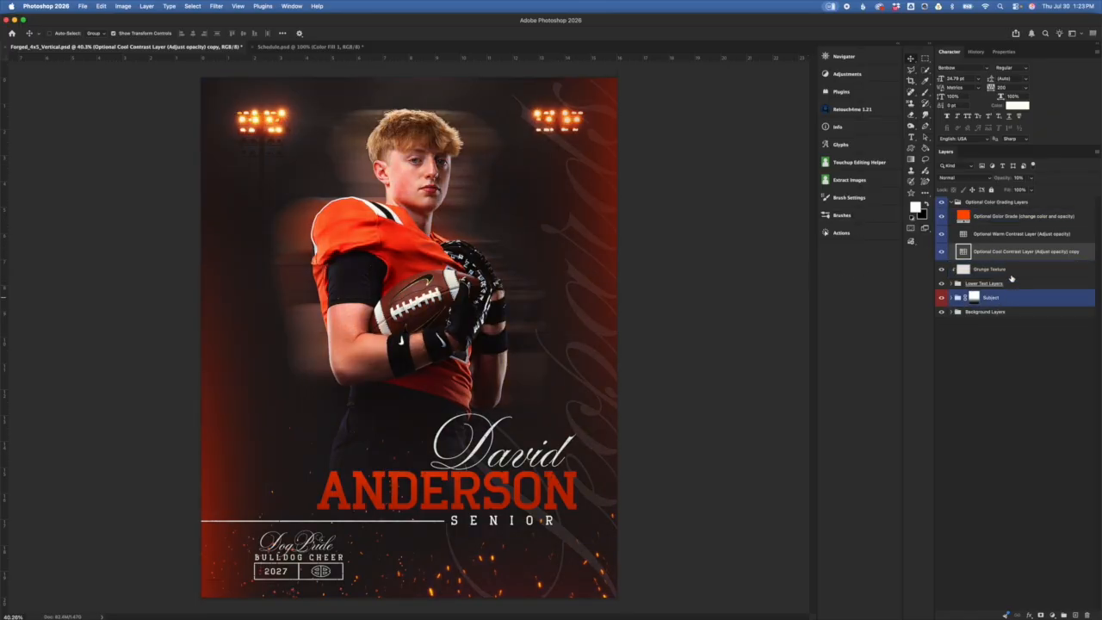
Step: Collapse the Optional Color Grading Layers group
click(995, 240)
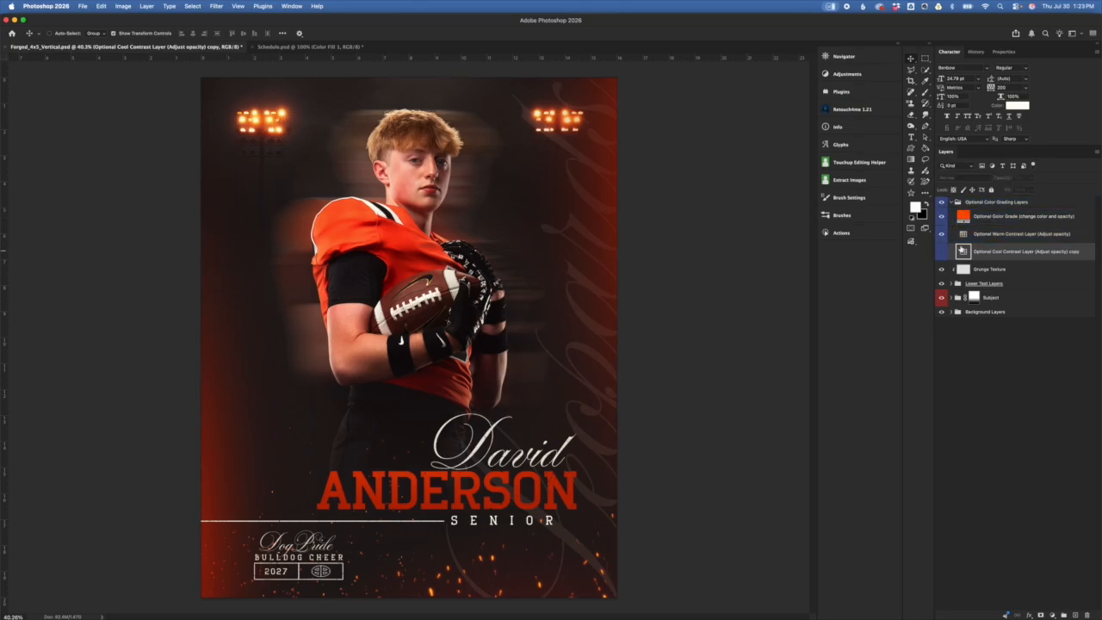
click(946, 206)
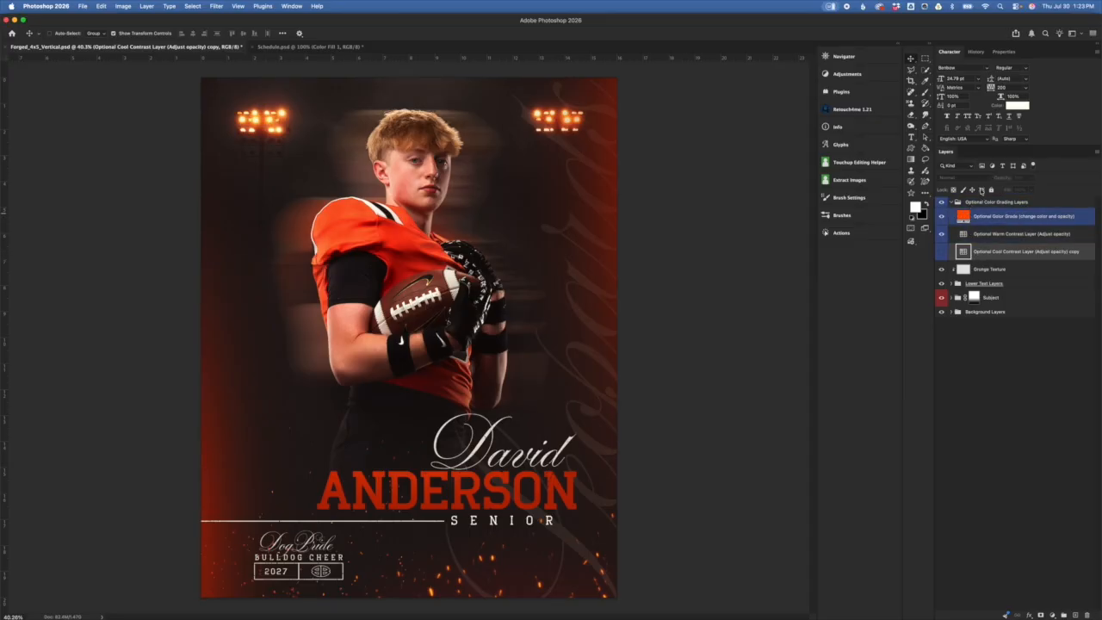
click(960, 203)
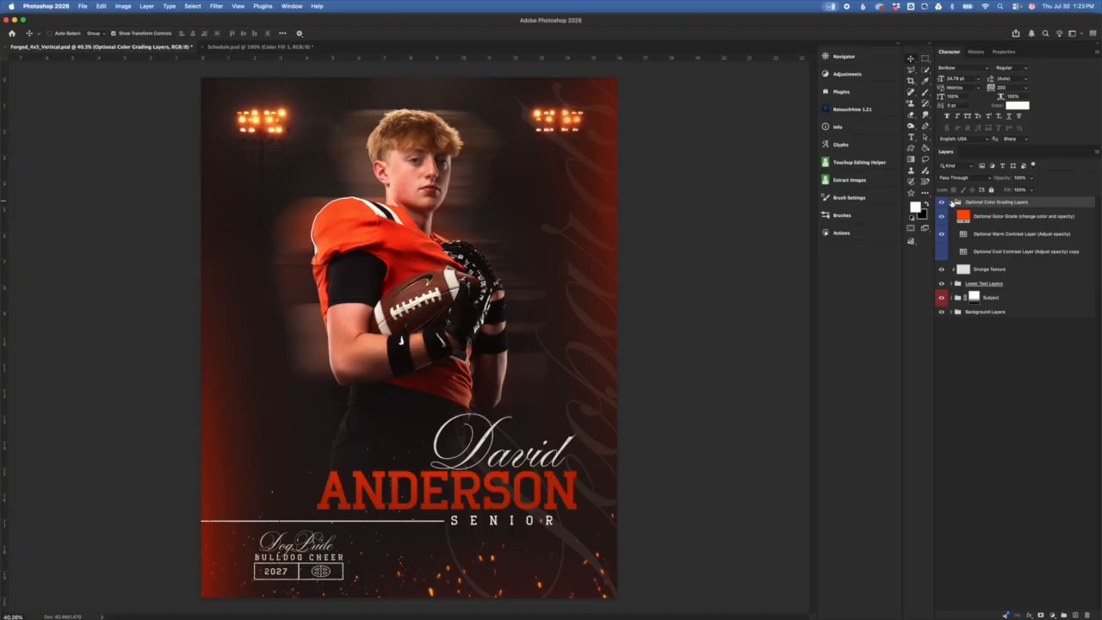
click(952, 203)
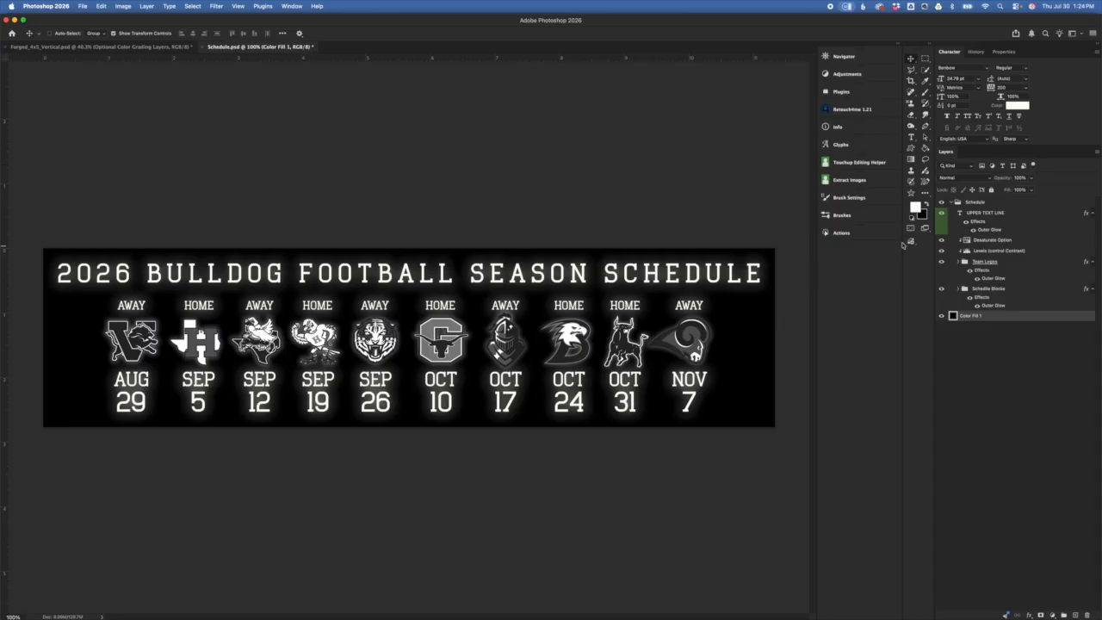
Step: Collapse the Schedule group, check the black Color Fill 1 background, and return to the poster
click(956, 202)
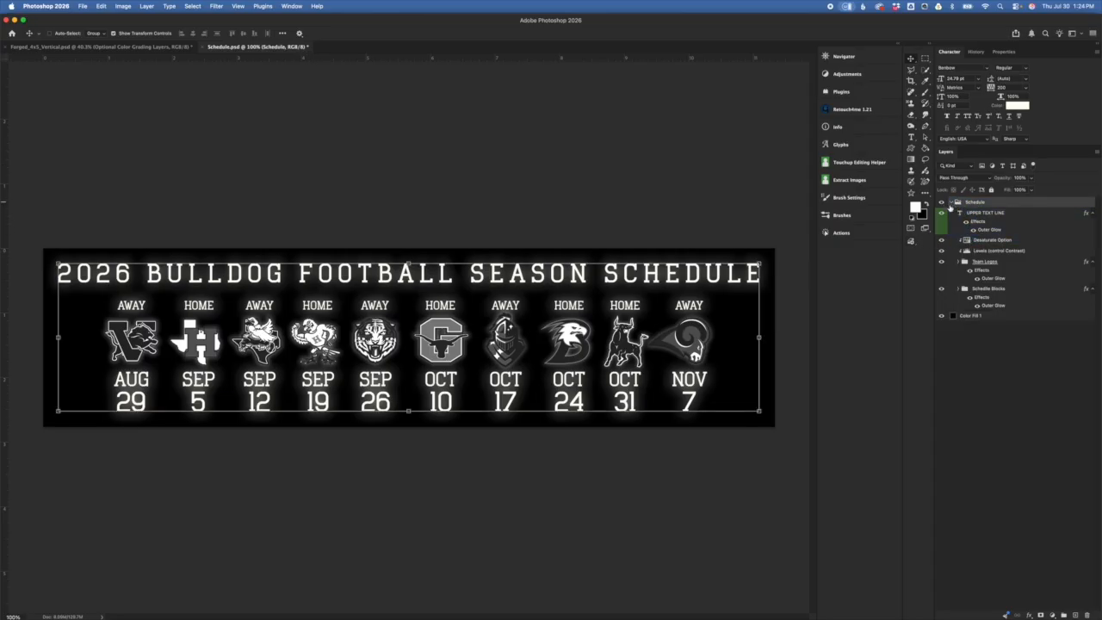
click(952, 203)
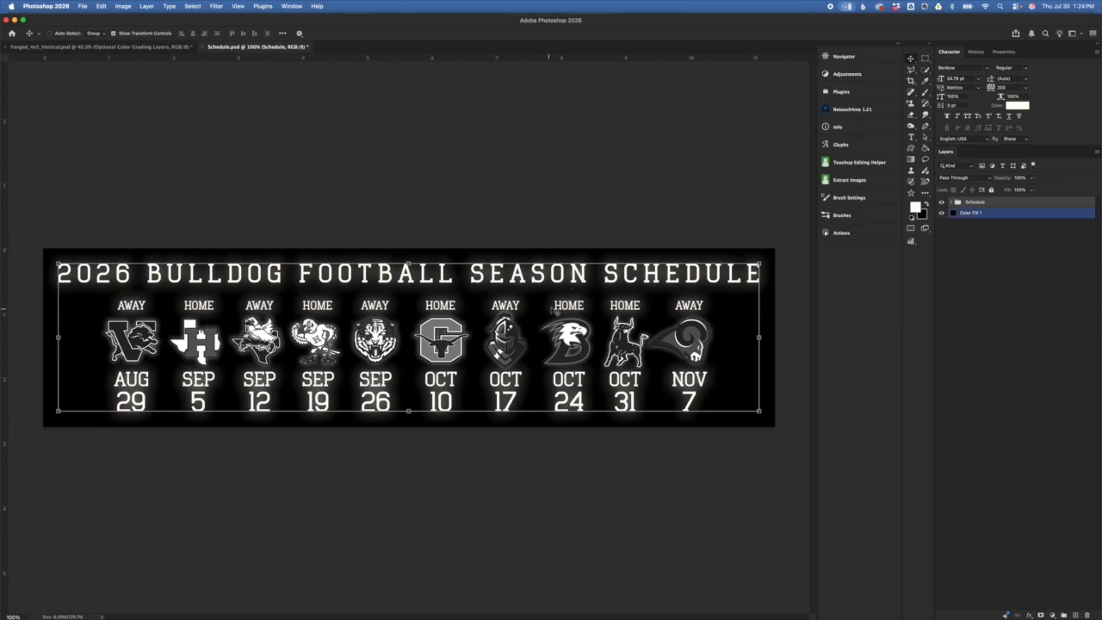
click(999, 213)
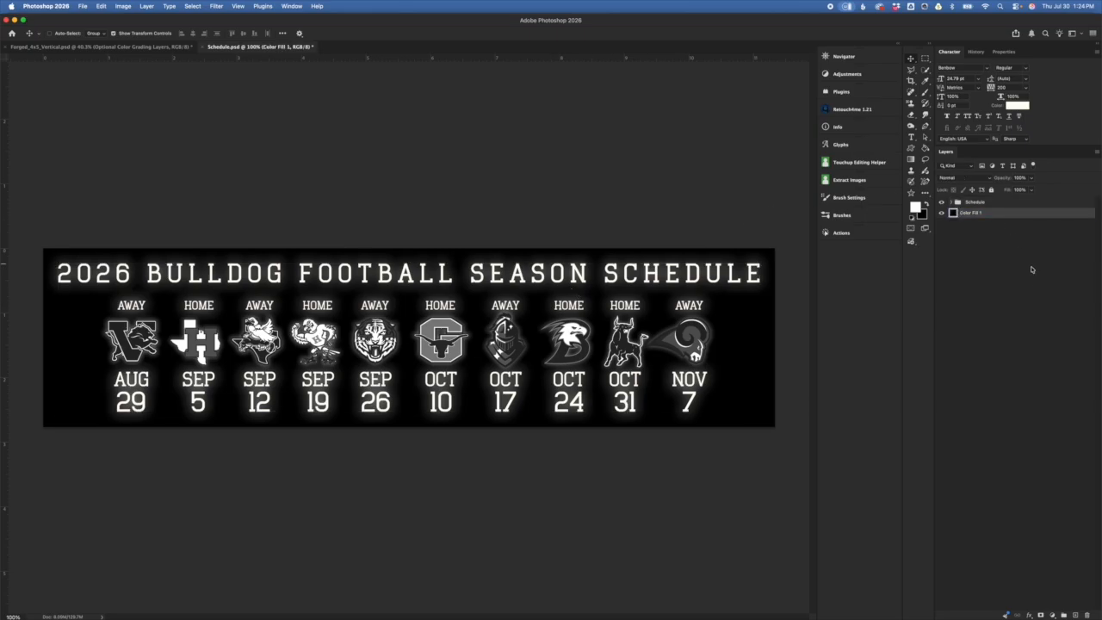
click(1014, 205)
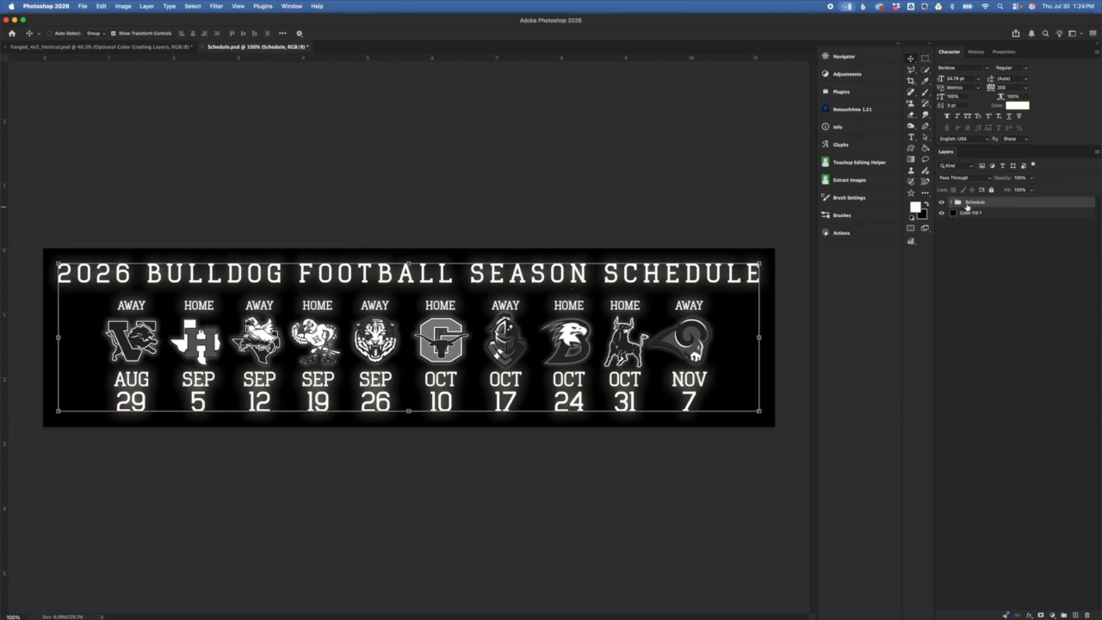
click(966, 213)
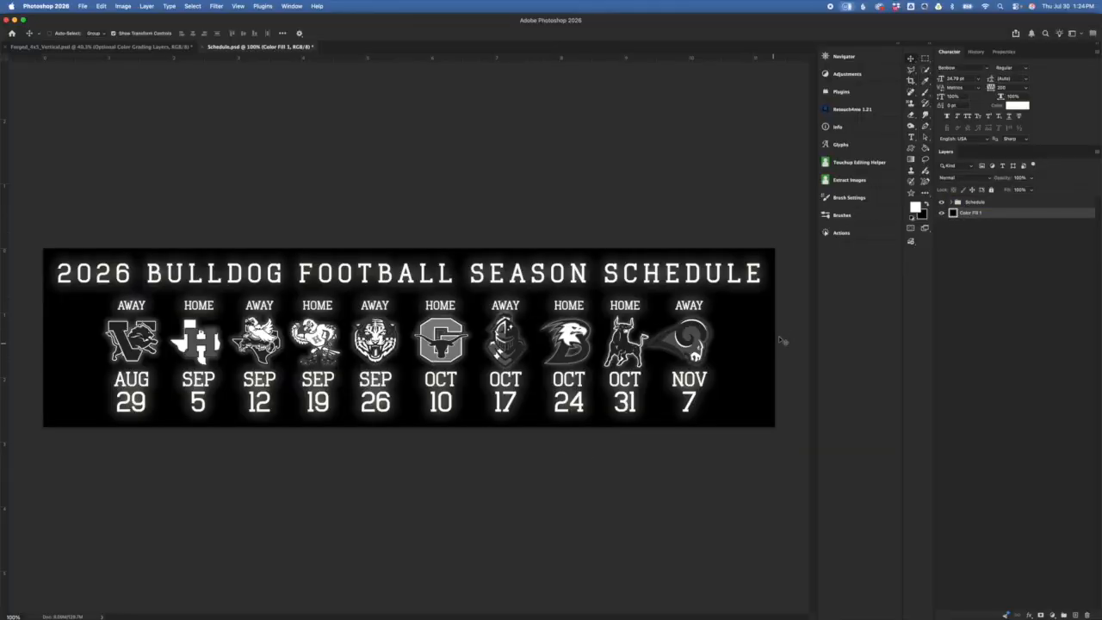
click(942, 214)
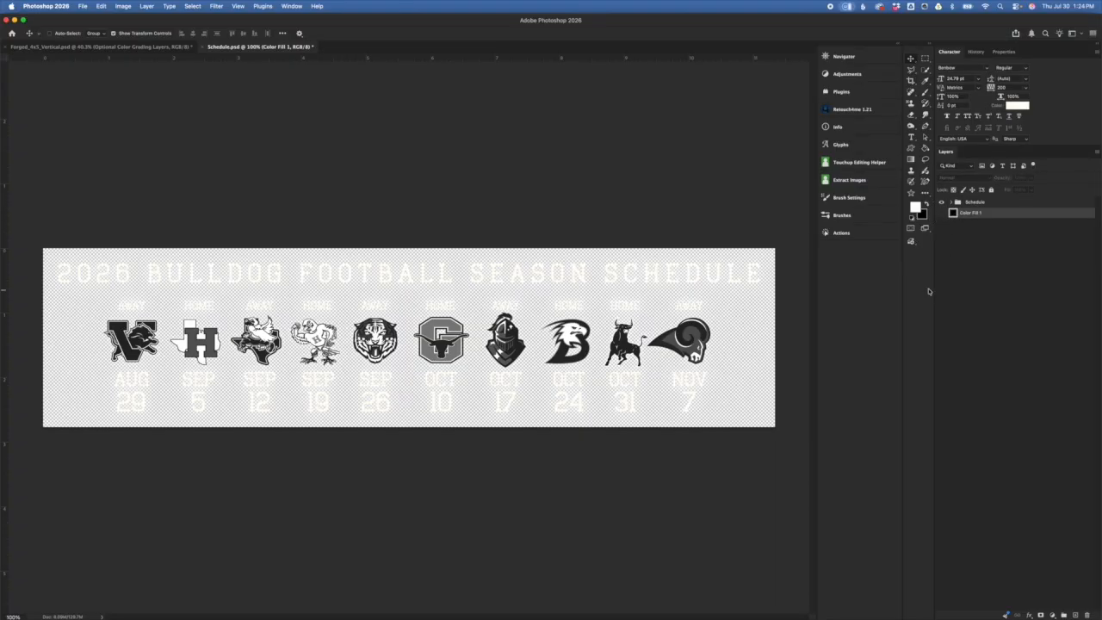
click(943, 214)
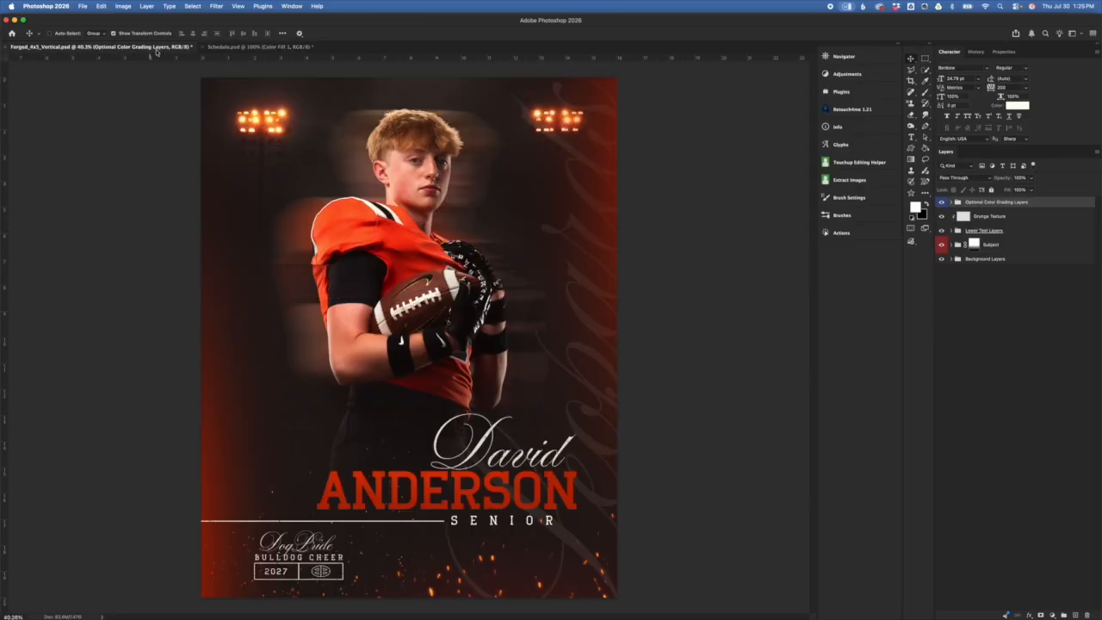
click(152, 47)
click(242, 7)
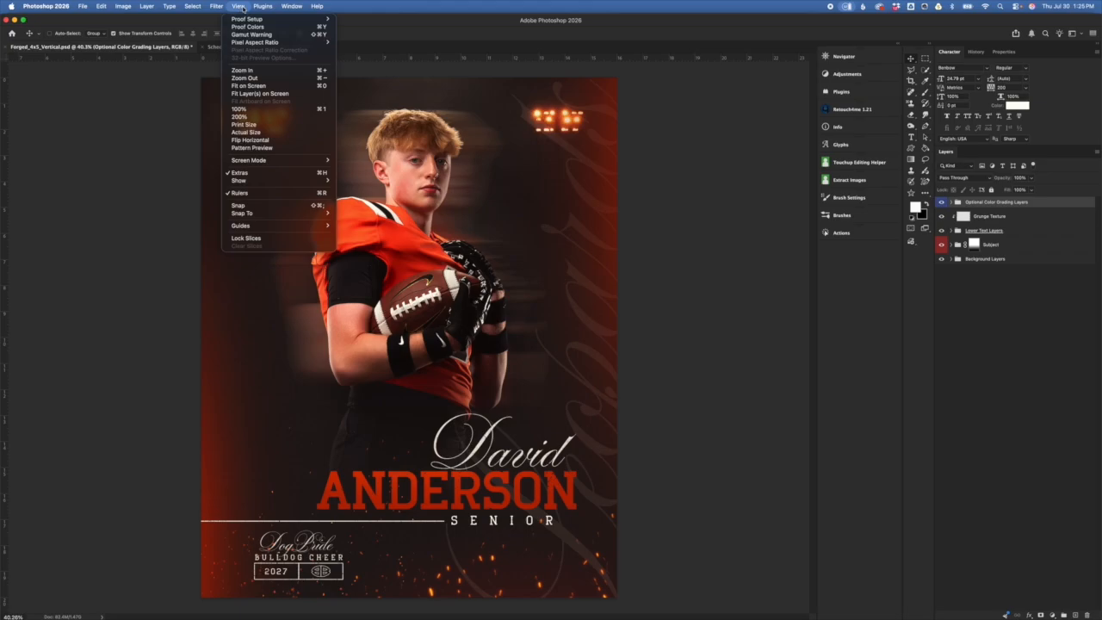
mouse_move(292, 6)
mouse_move(345, 19)
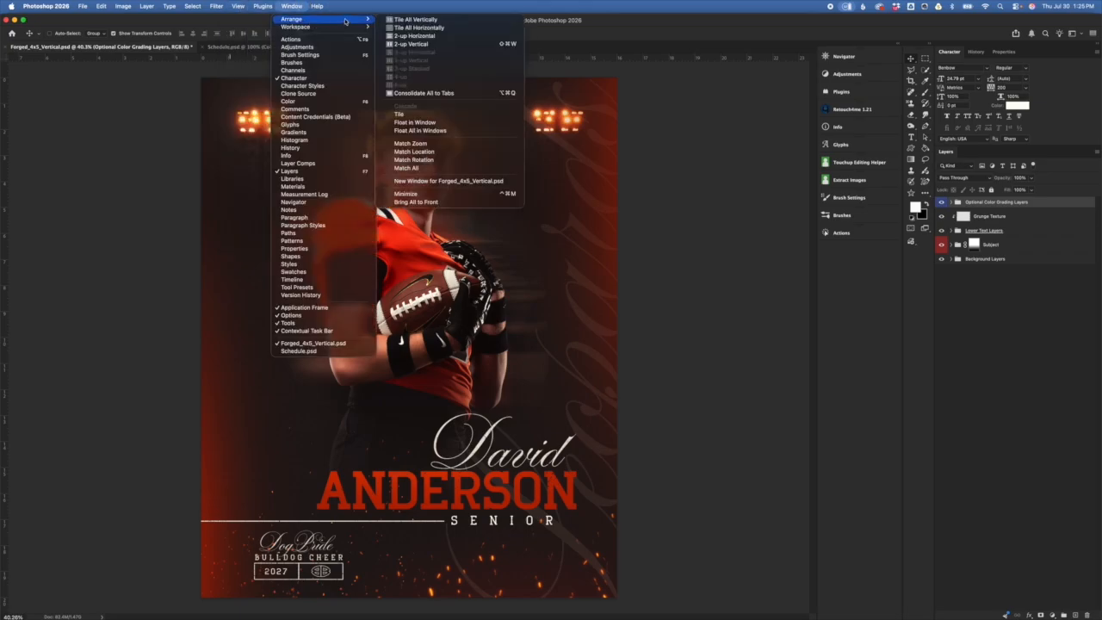
click(431, 26)
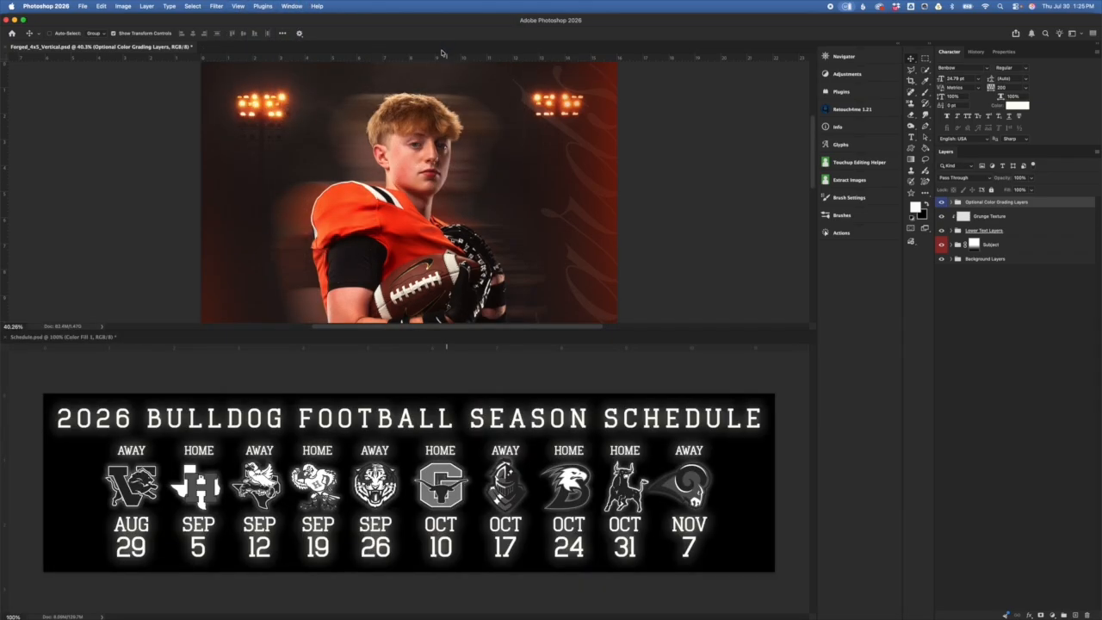
click(288, 6)
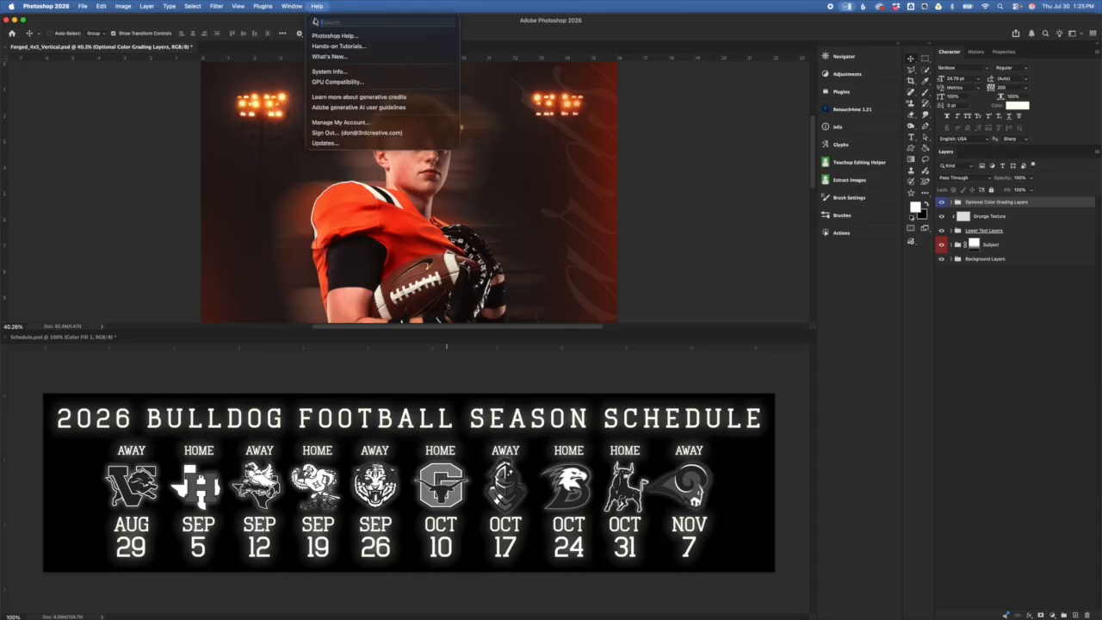
click(344, 18)
click(318, 6)
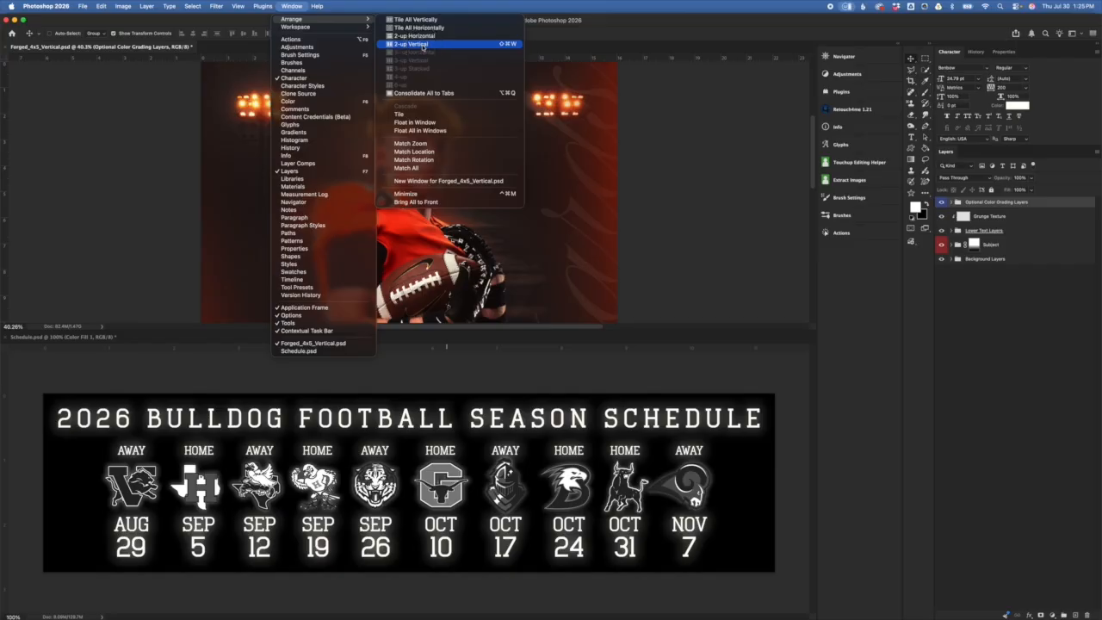
click(423, 44)
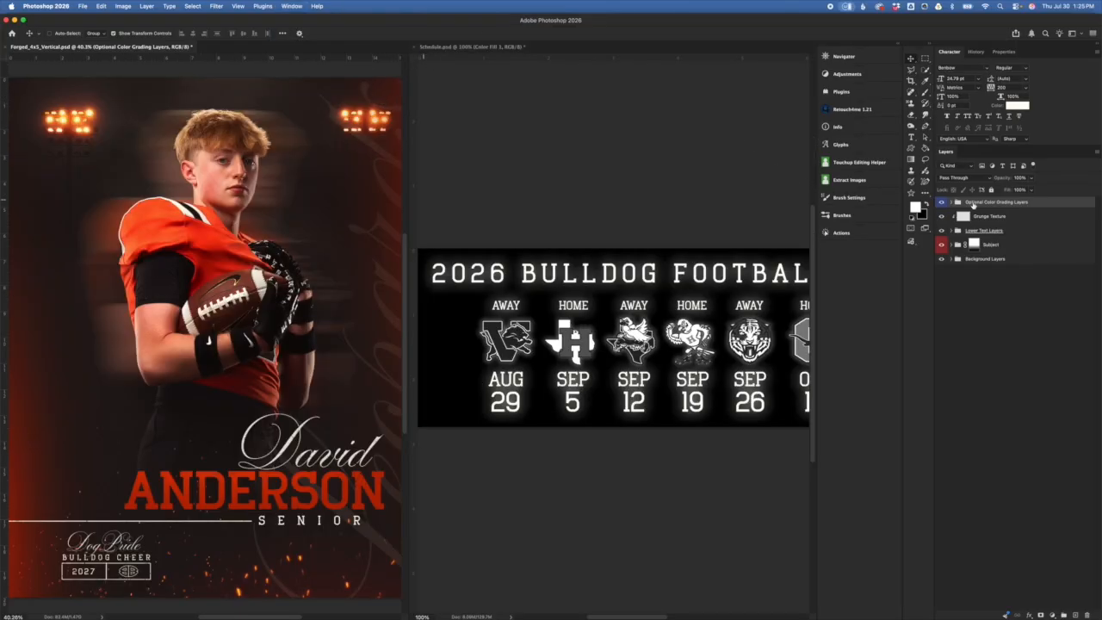
click(436, 46)
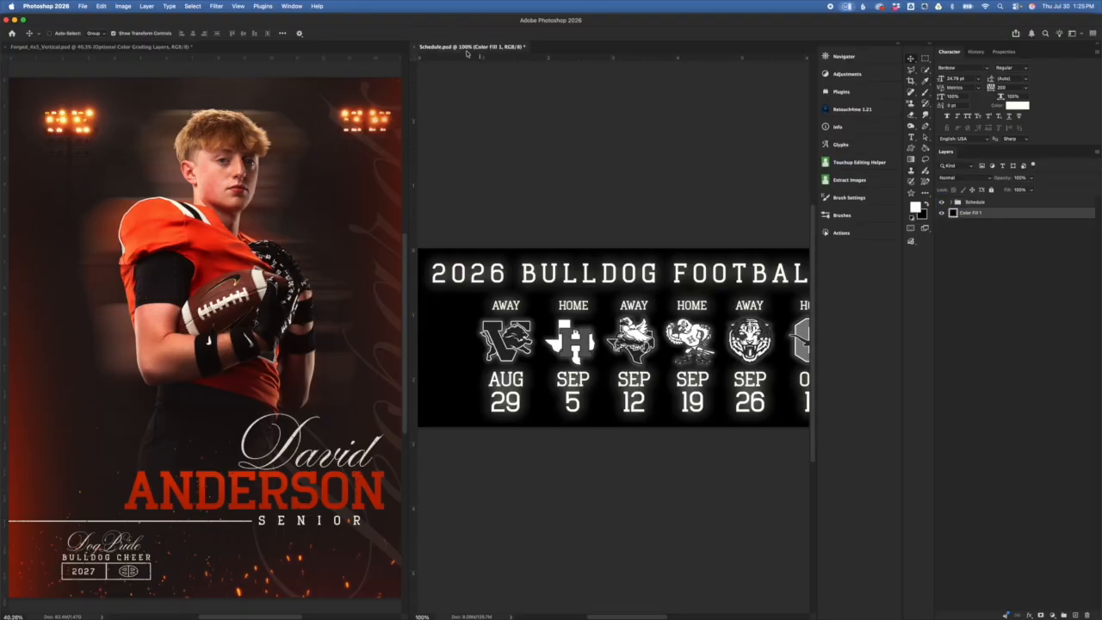
click(977, 202)
drag(977, 202, 250, 289)
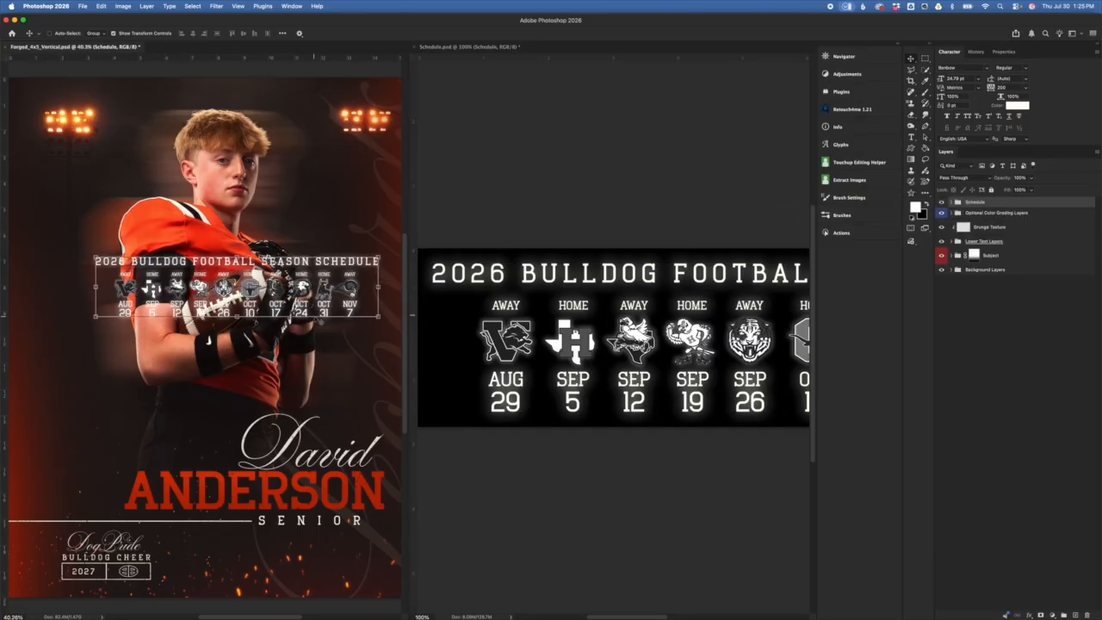
click(292, 6)
mouse_move(301, 19)
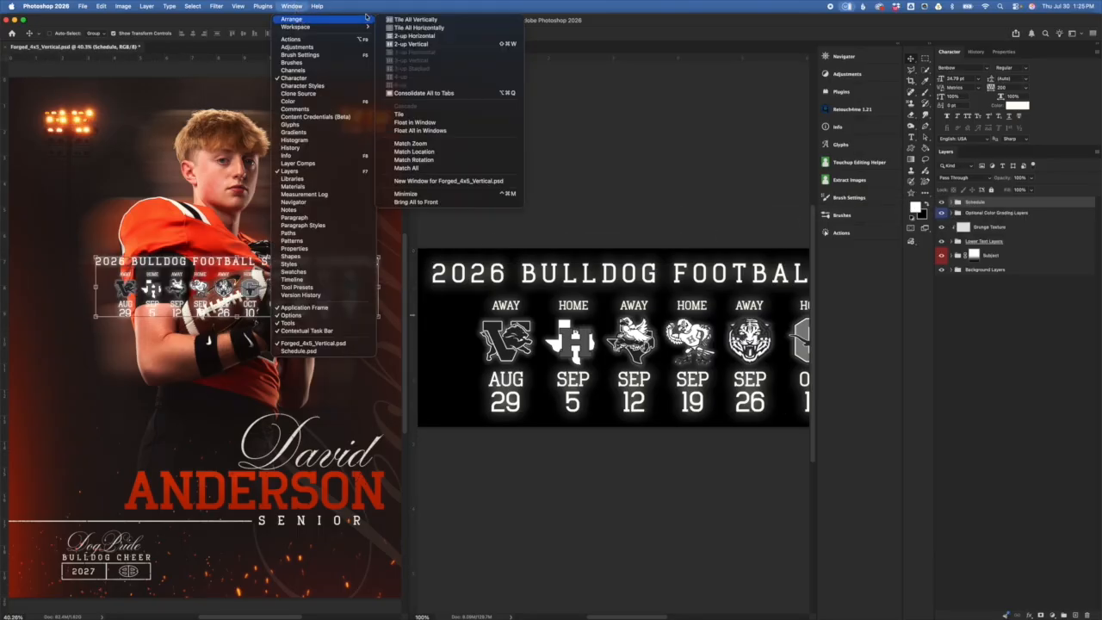
click(441, 19)
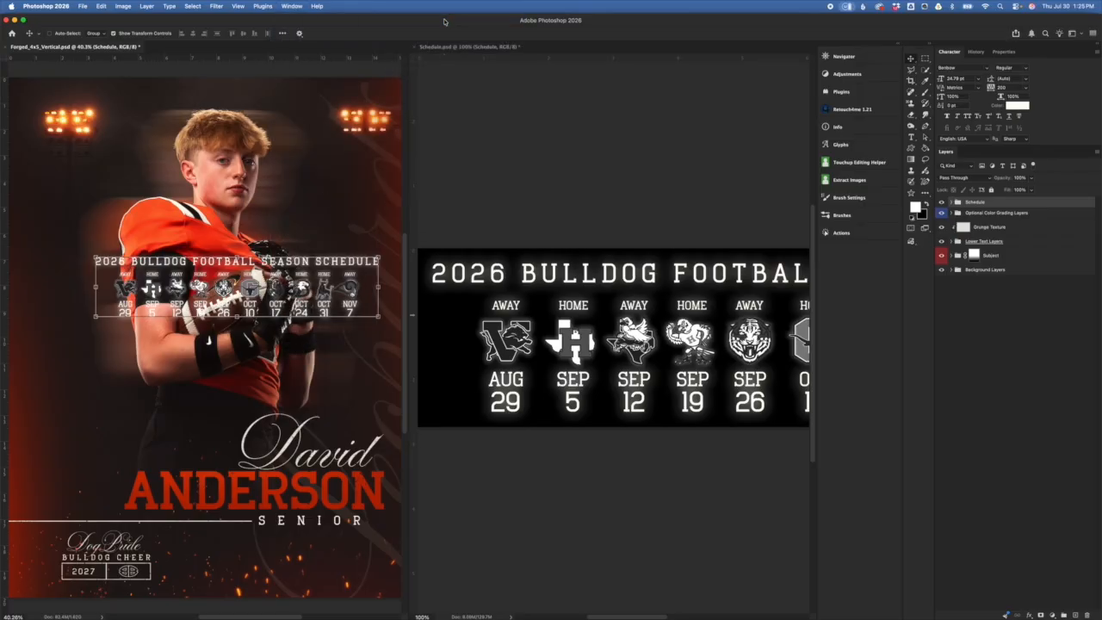
click(292, 6)
mouse_move(301, 19)
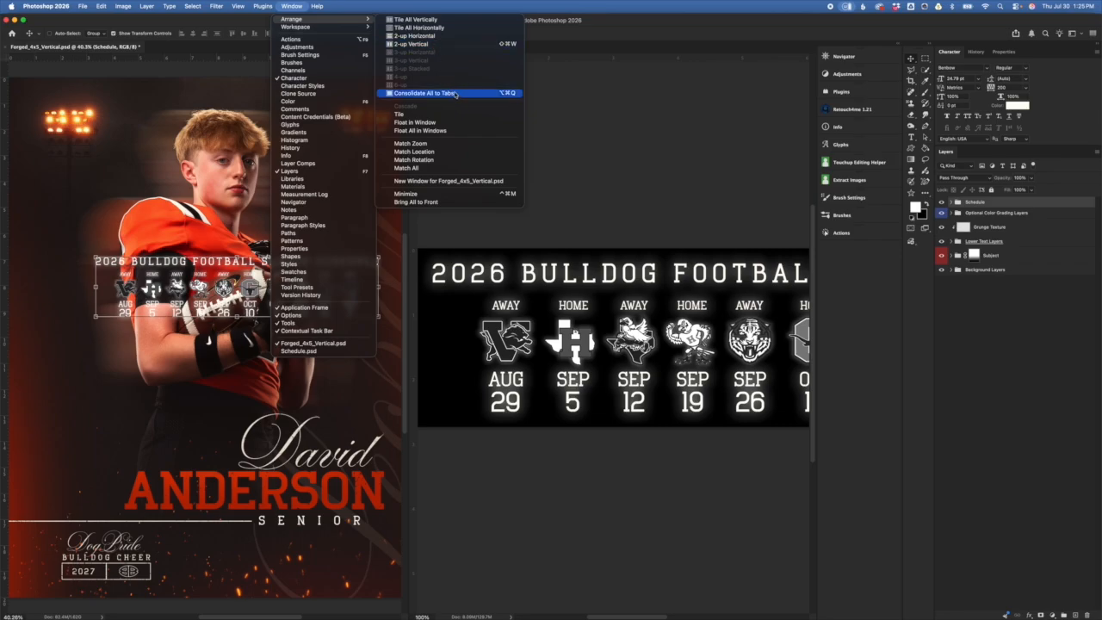
click(457, 95)
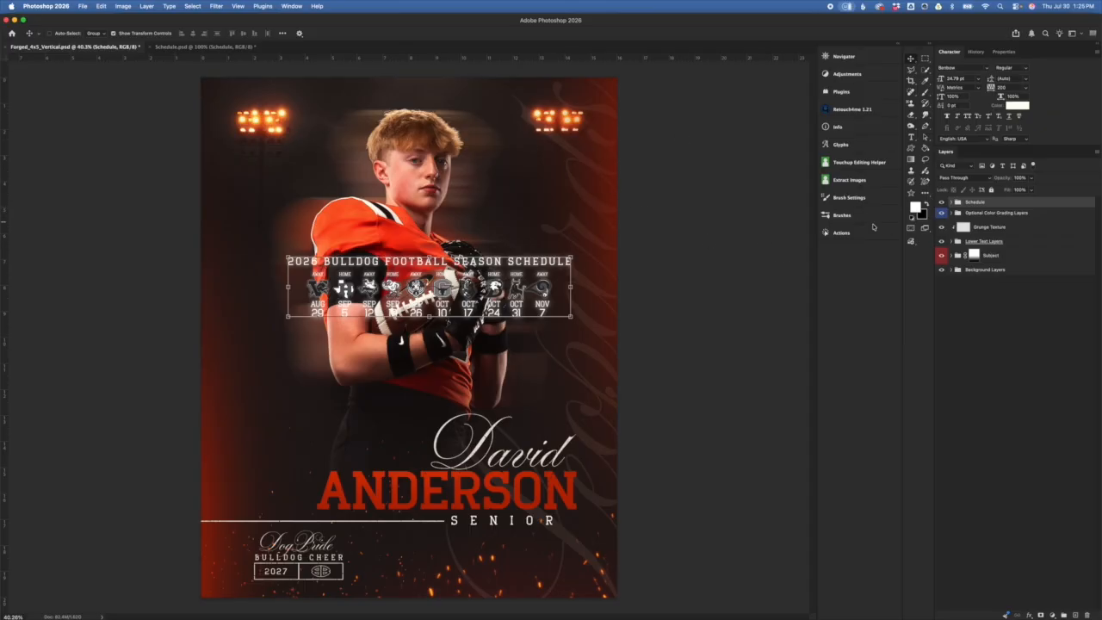
key(Delete)
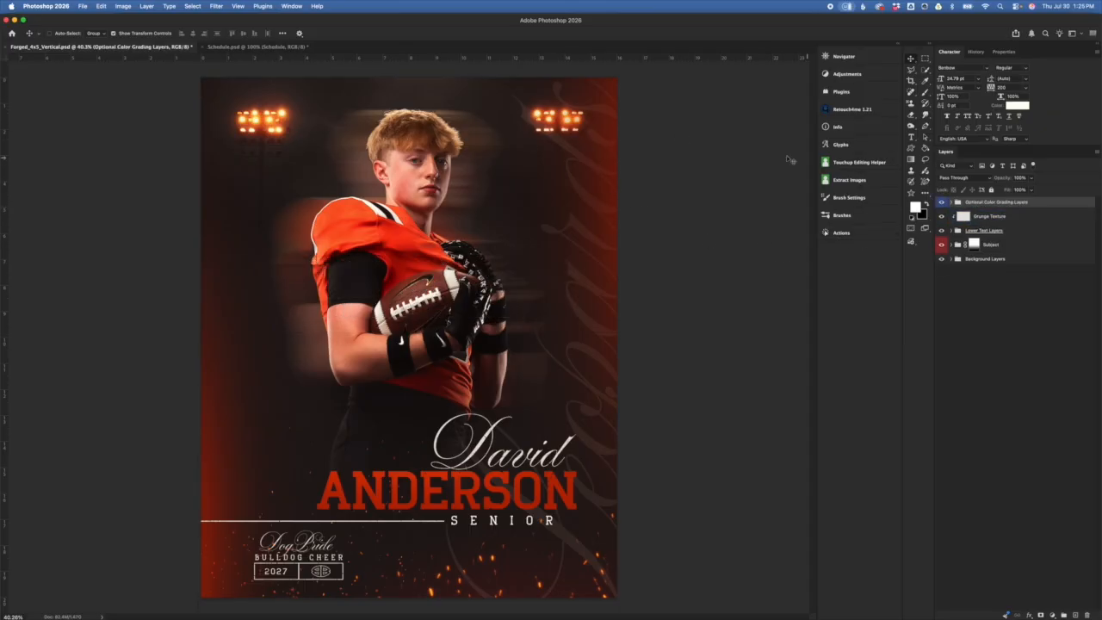
Step: Copy the Schedule group onto the poster and hide the name and senior lettering
click(258, 47)
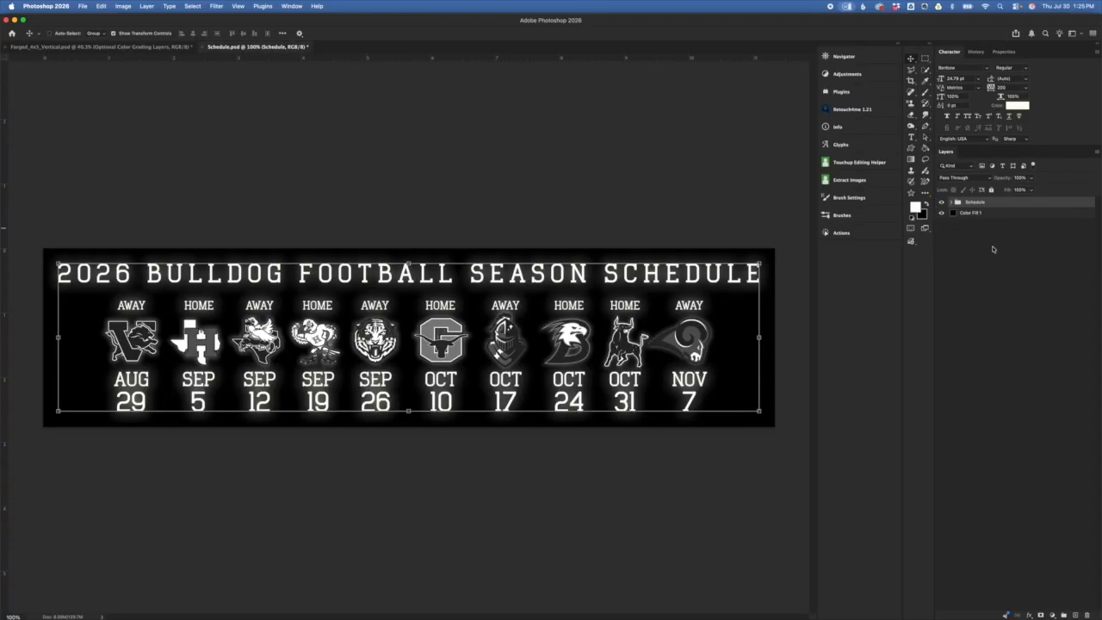
drag(991, 206, 460, 346)
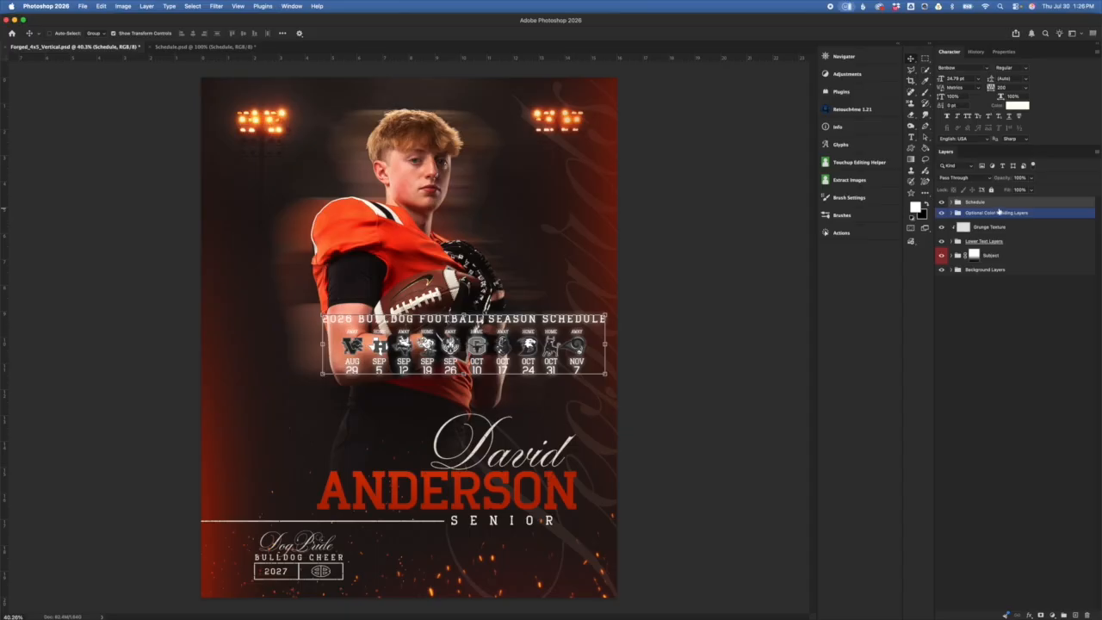
click(1038, 269)
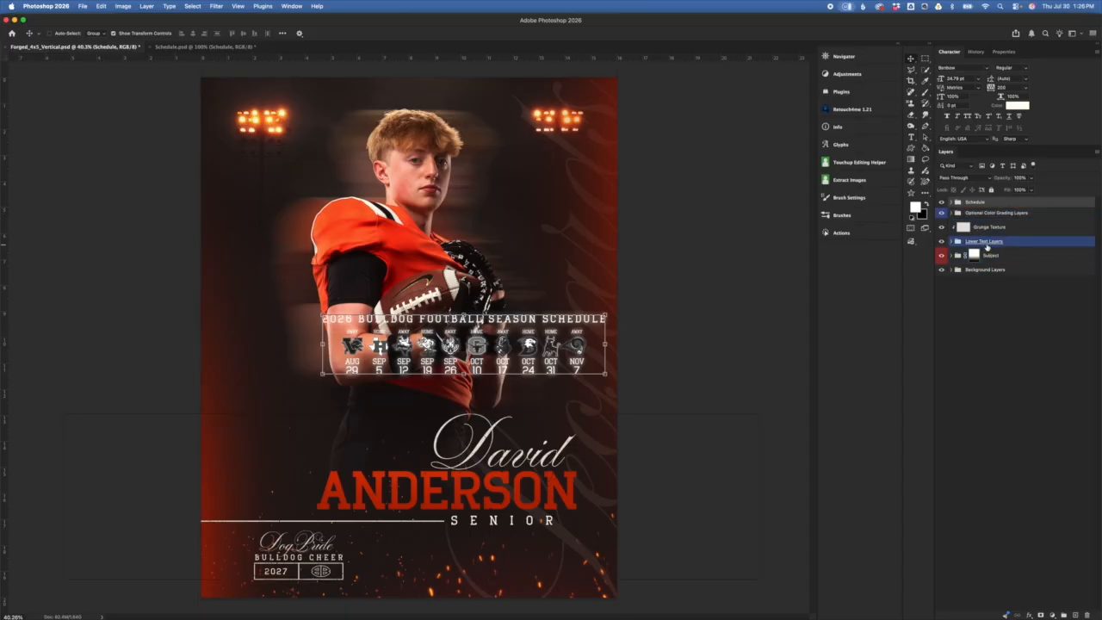
click(943, 242)
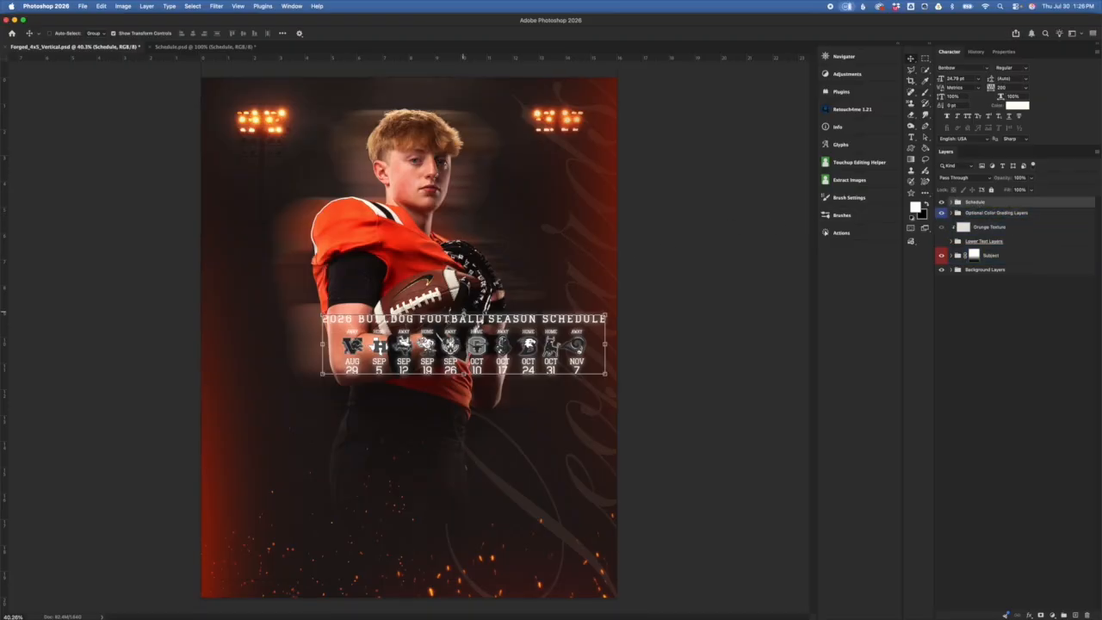
Step: Move the schedule bar to the poster's bottom, scale it to 120%, and select the whole canvas
key(super+t)
drag(503, 341, 460, 522)
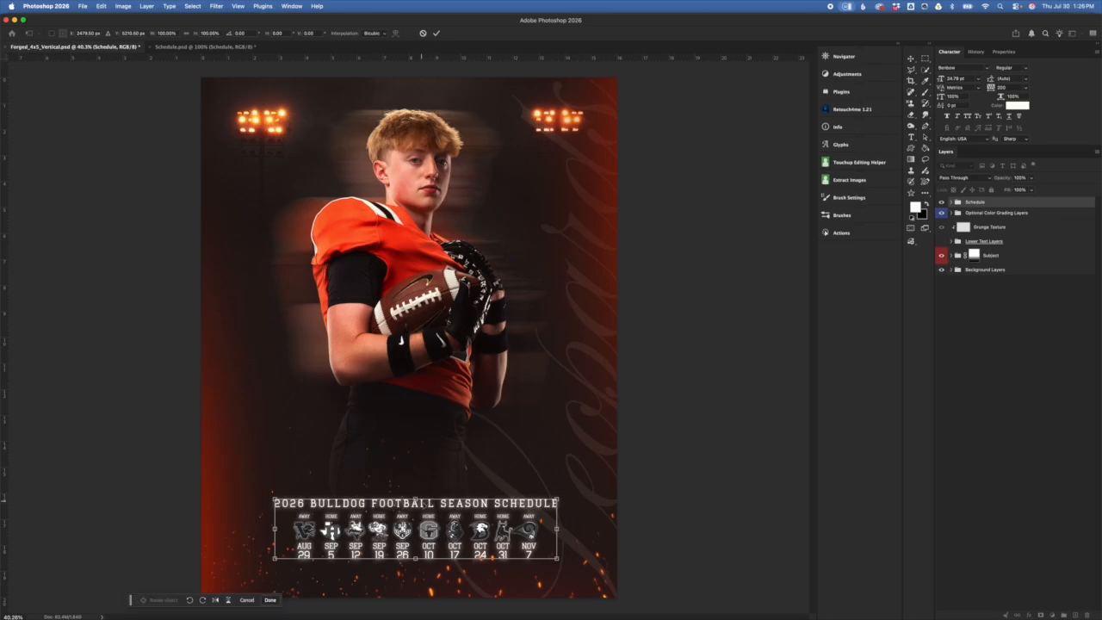
mouse_move(416, 498)
mouse_down()
mouse_move(417, 482)
mouse_move(430, 478)
mouse_move(434, 491)
mouse_up()
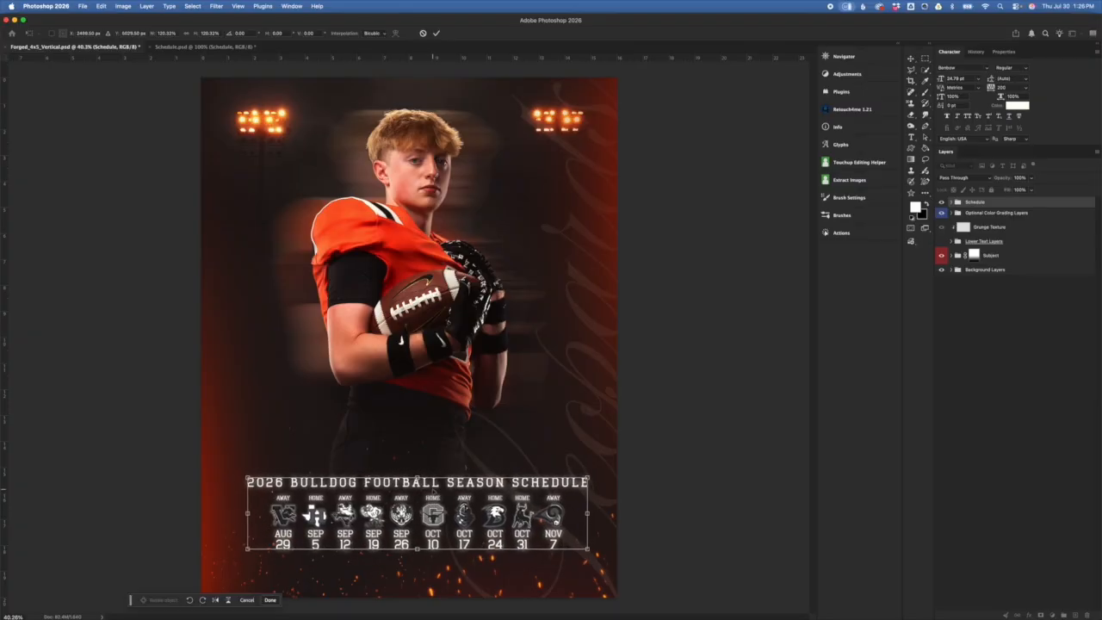
key(Return)
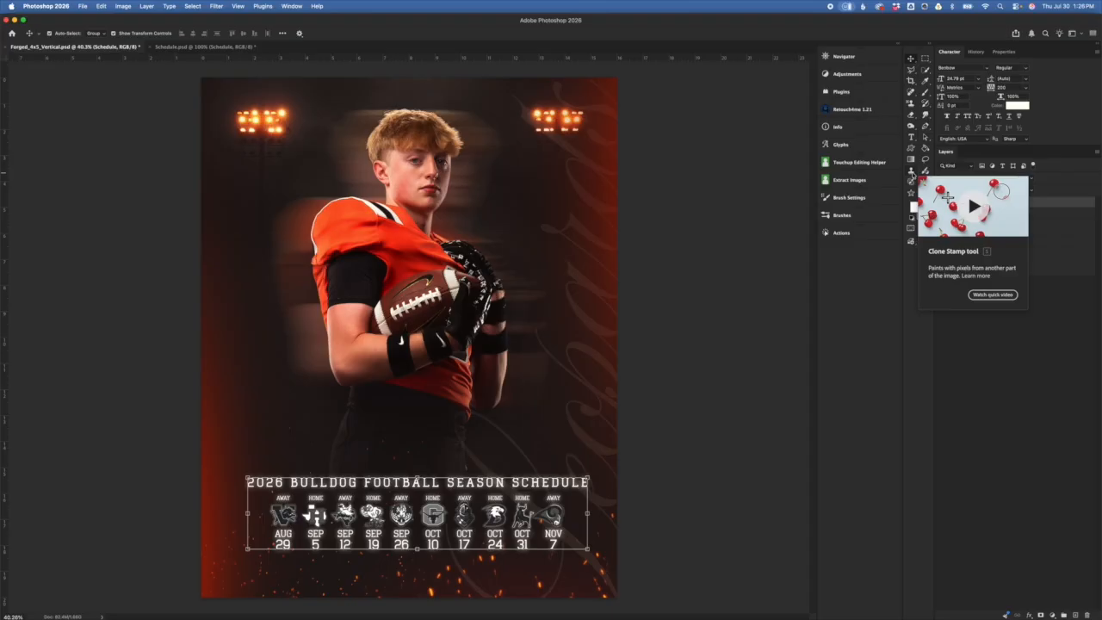
key(super+a)
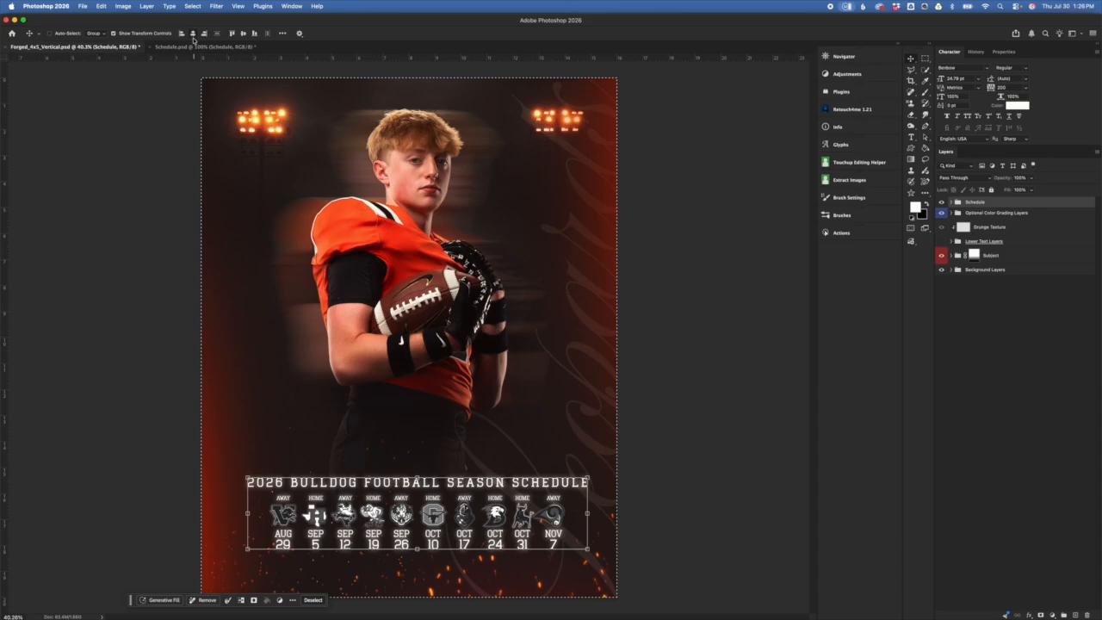
Step: Centre the schedule bar horizontally, deselect, nudge it up slightly, and return to Schedule.psd
click(195, 35)
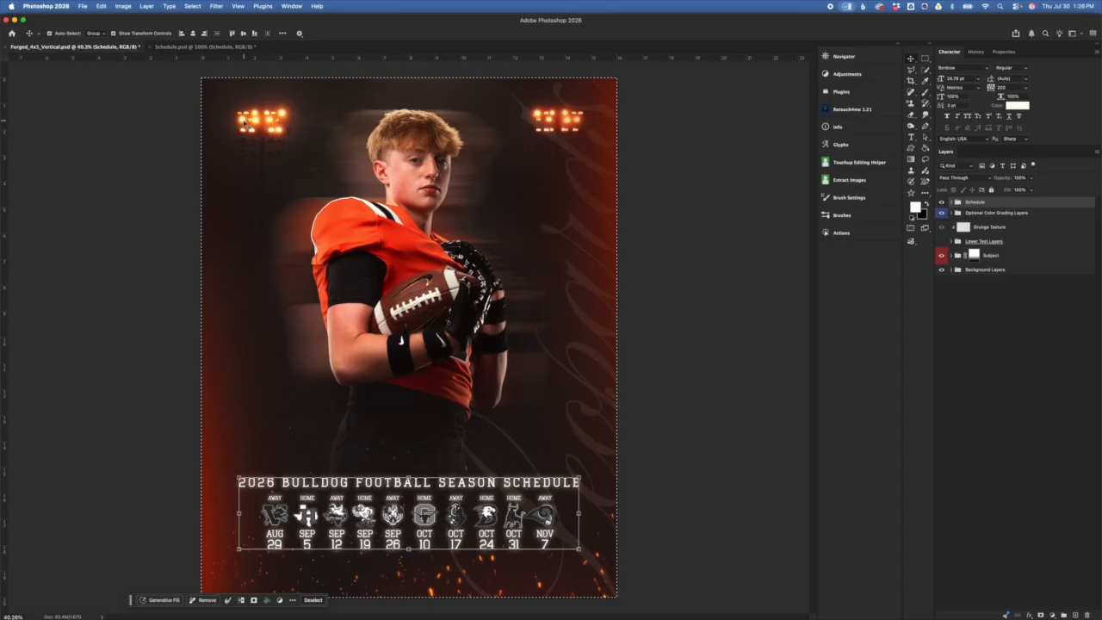
key(super+d)
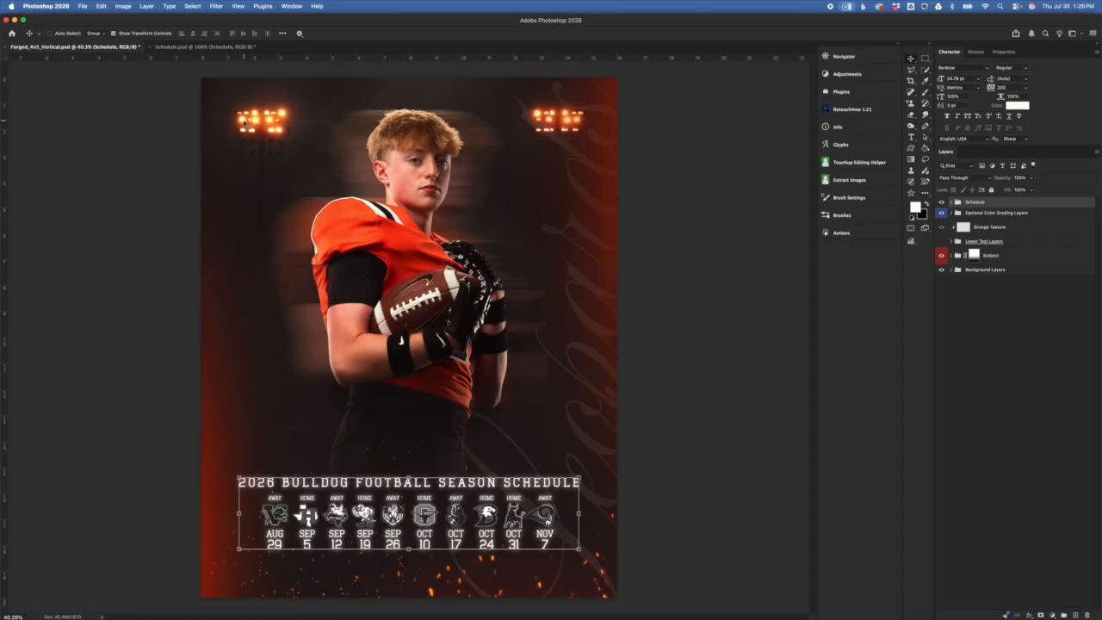
key(Up)
key(Up)
key(Up)
key(Up)
key(Up)
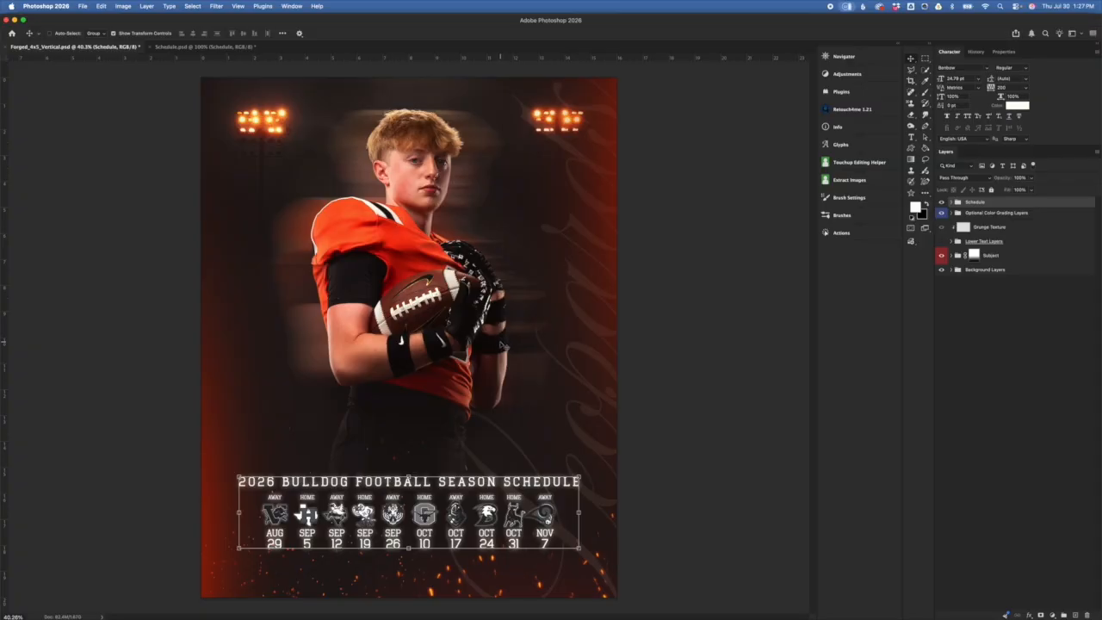
click(203, 48)
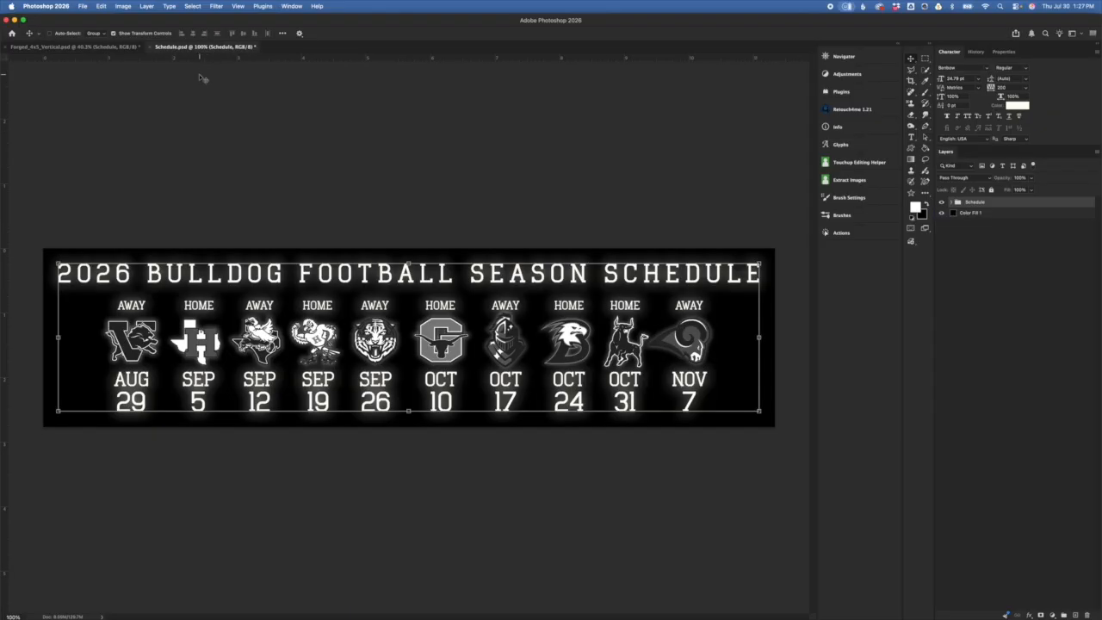
Step: Back on Schedule.psd, expand the Schedule group and select the UPPER TEXT LINE headline layer
click(117, 48)
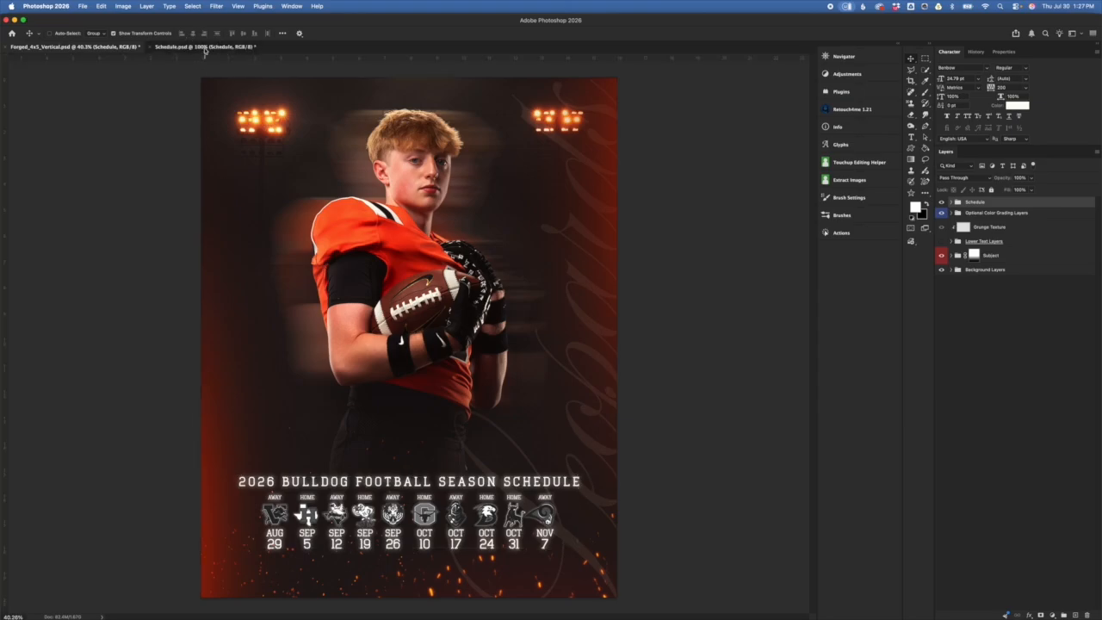
click(199, 46)
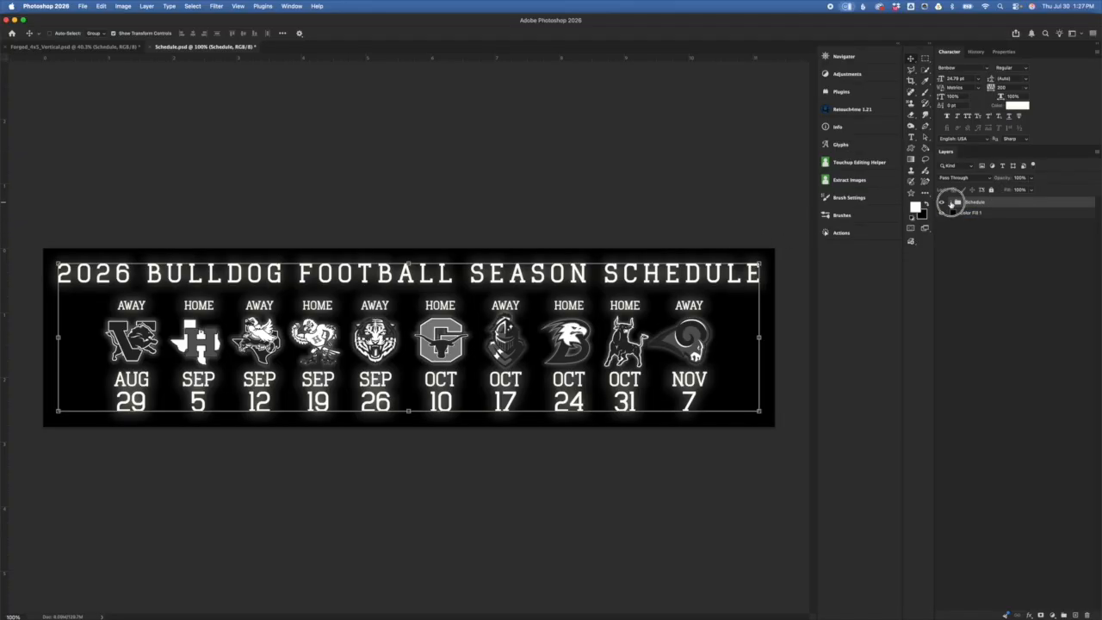
click(953, 202)
click(986, 224)
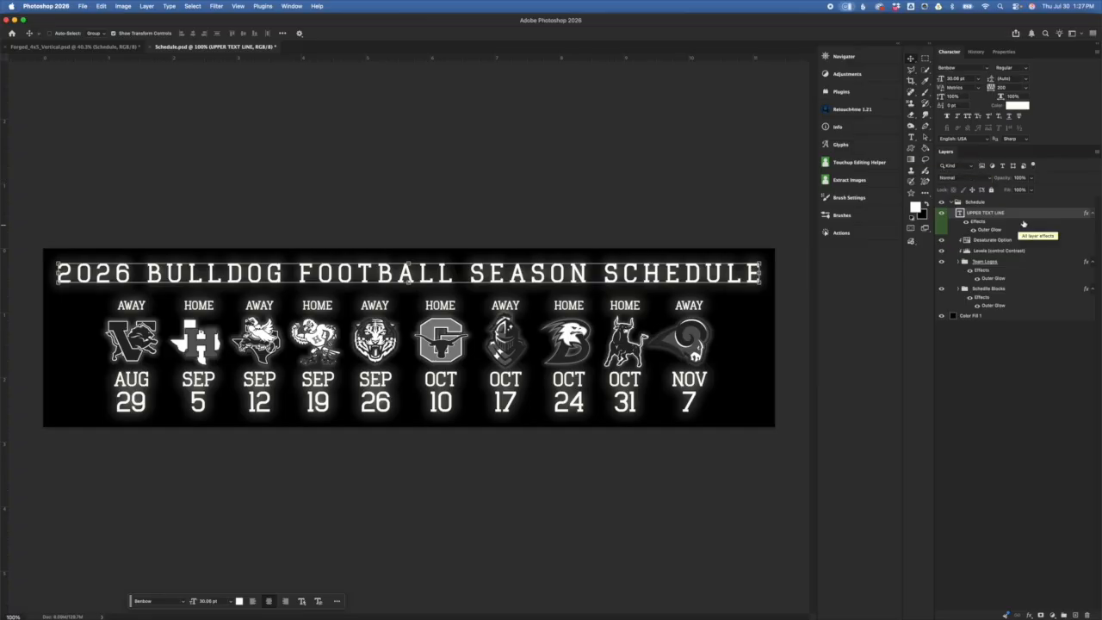
click(1013, 87)
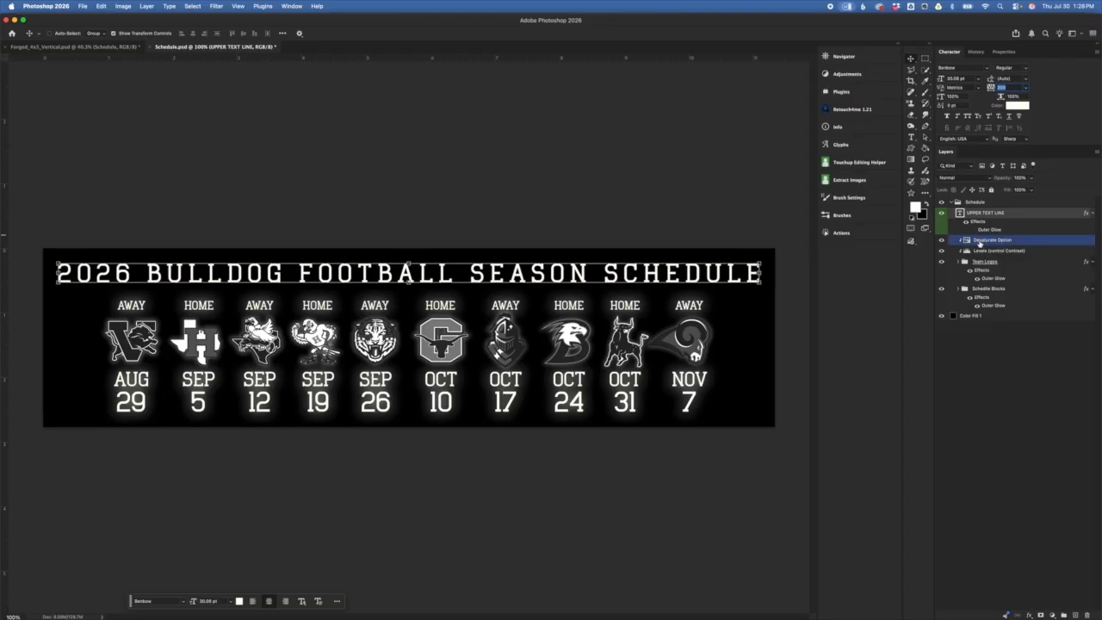
click(974, 230)
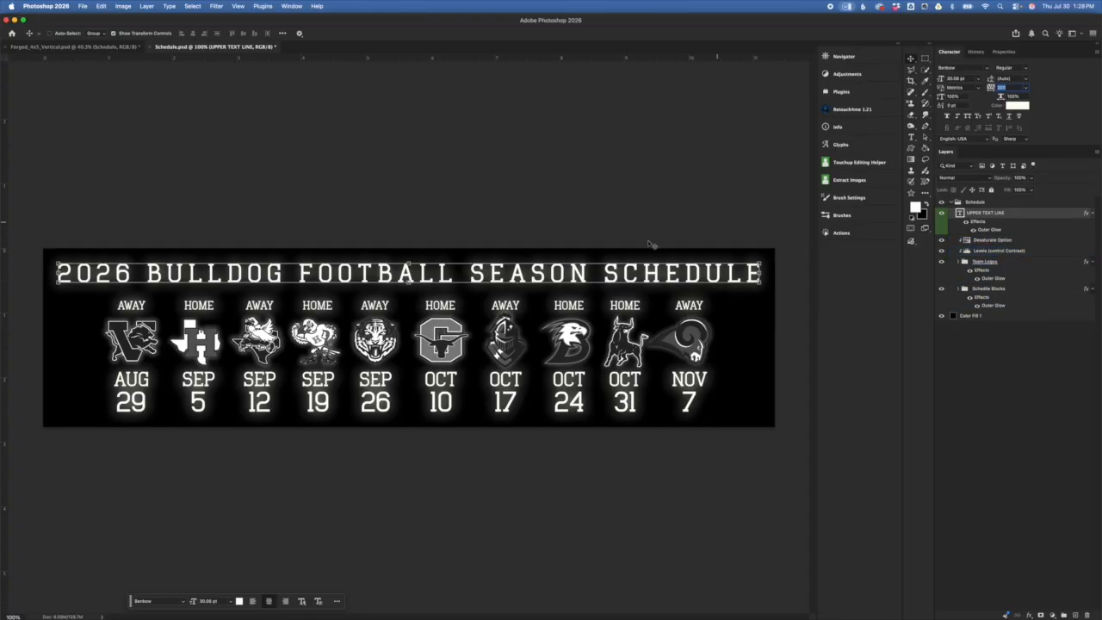
click(1023, 261)
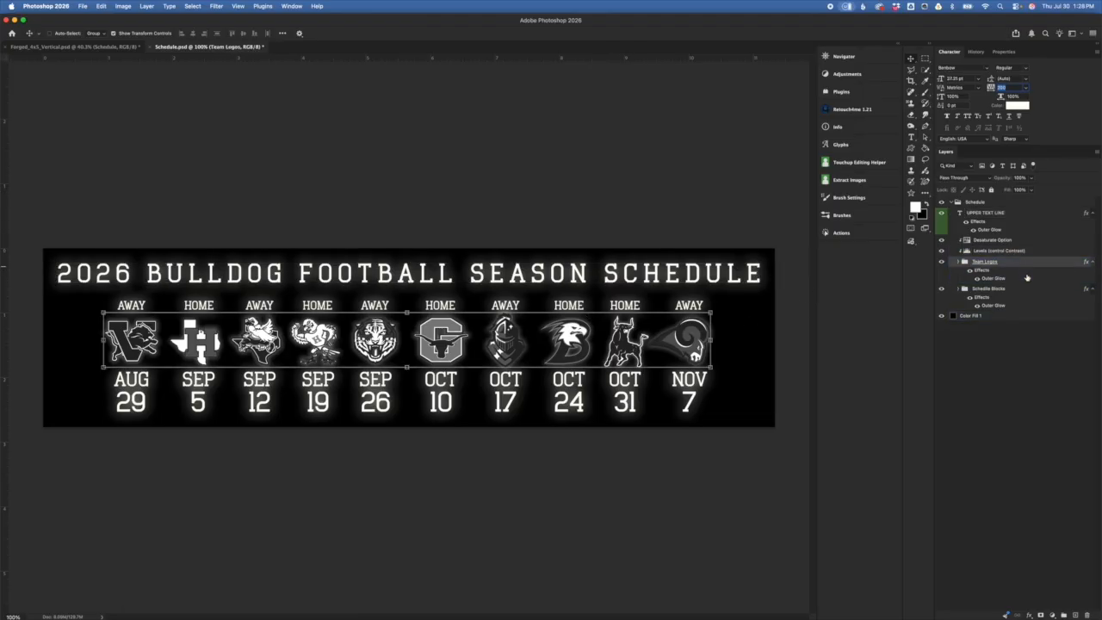
click(996, 304)
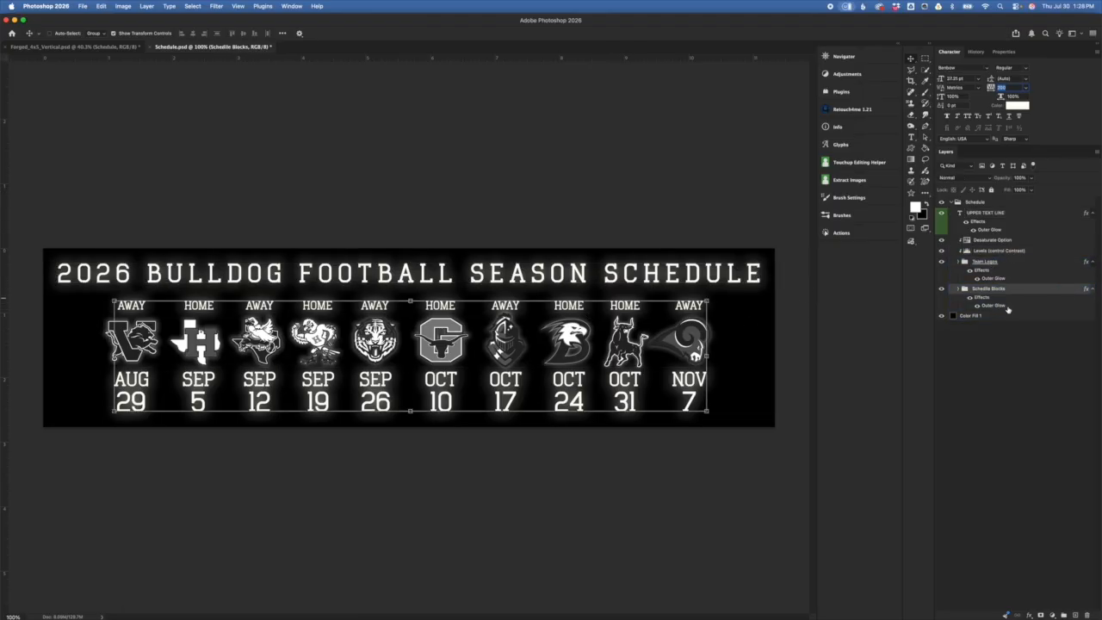
click(978, 305)
click(977, 280)
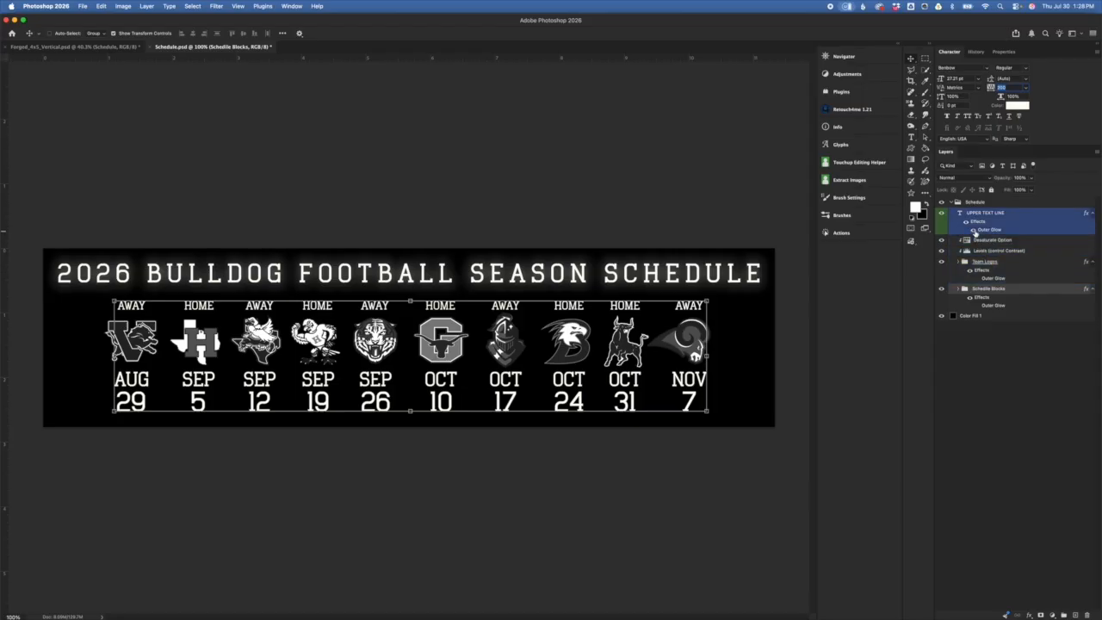
click(974, 230)
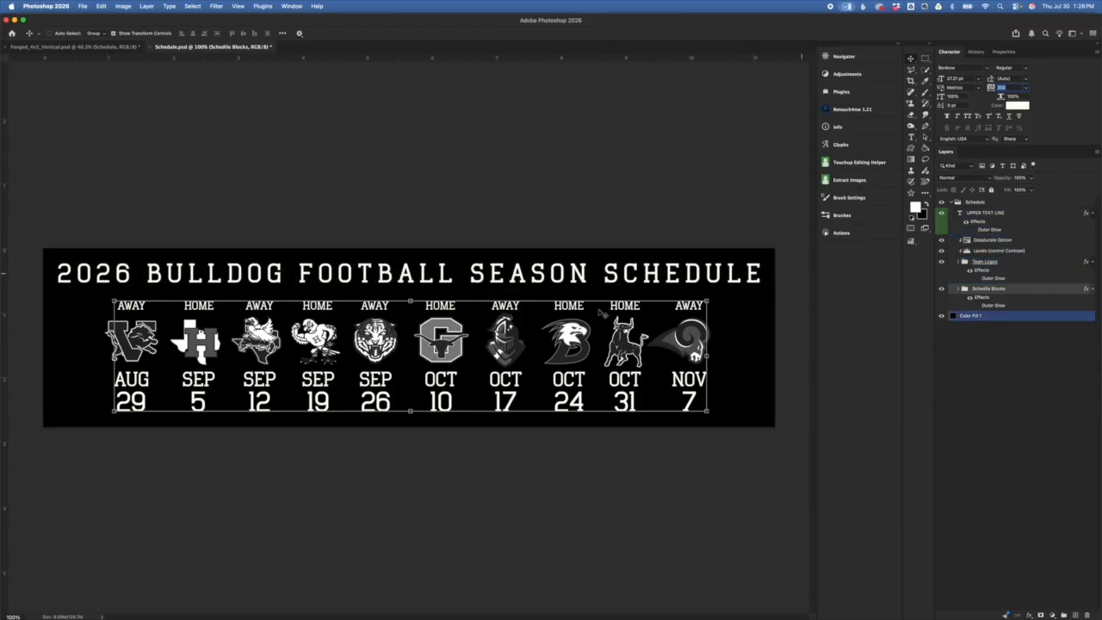
click(978, 306)
click(979, 279)
click(973, 230)
click(1017, 250)
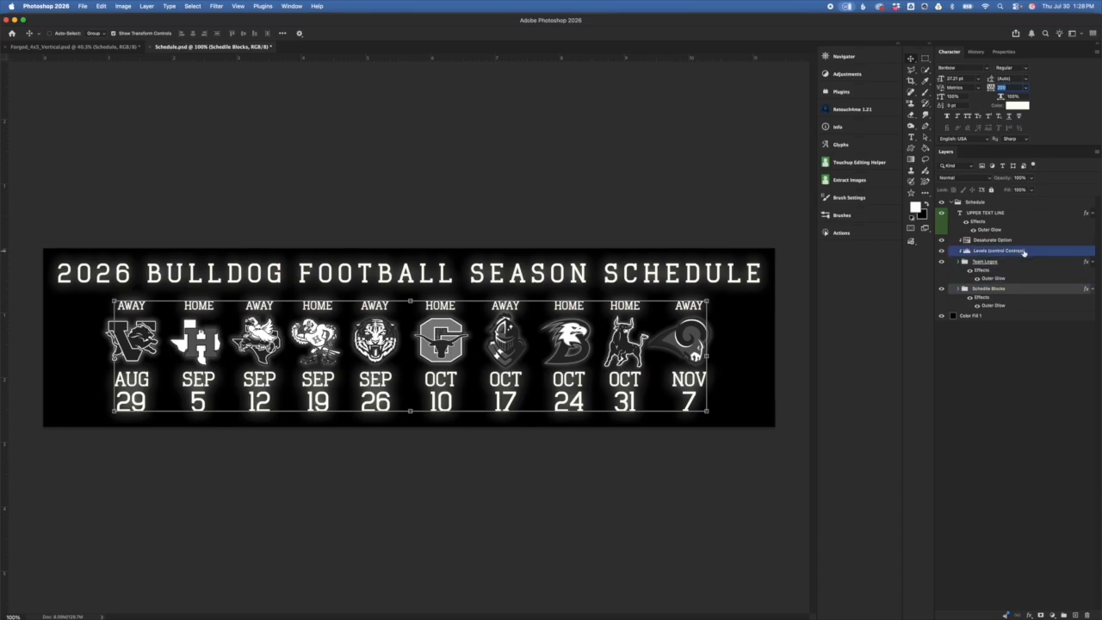
click(1015, 217)
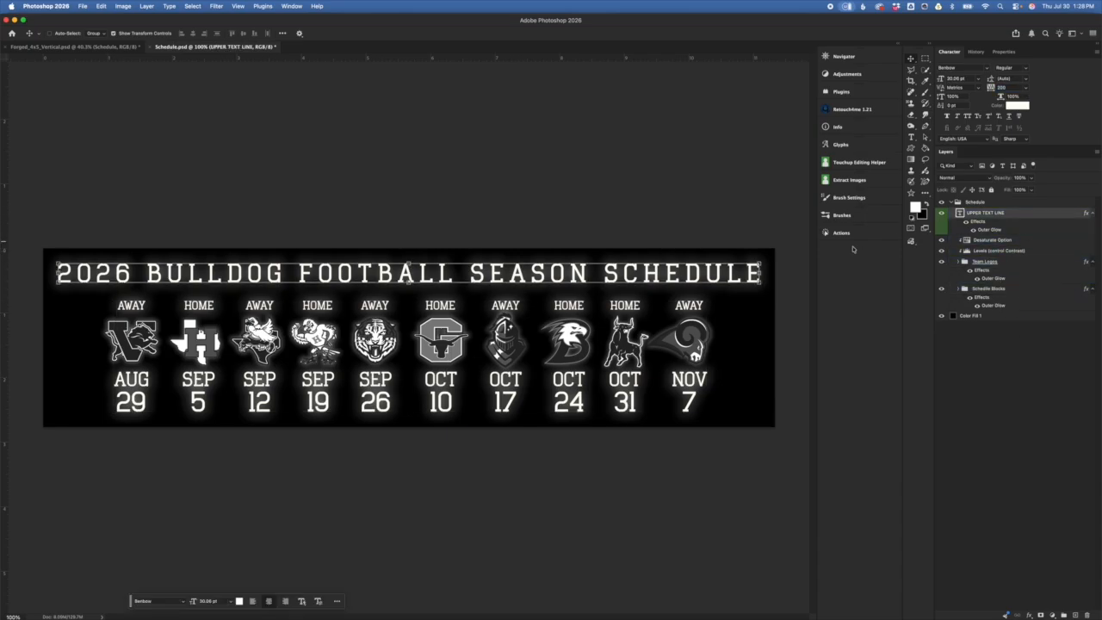
double_click(960, 212)
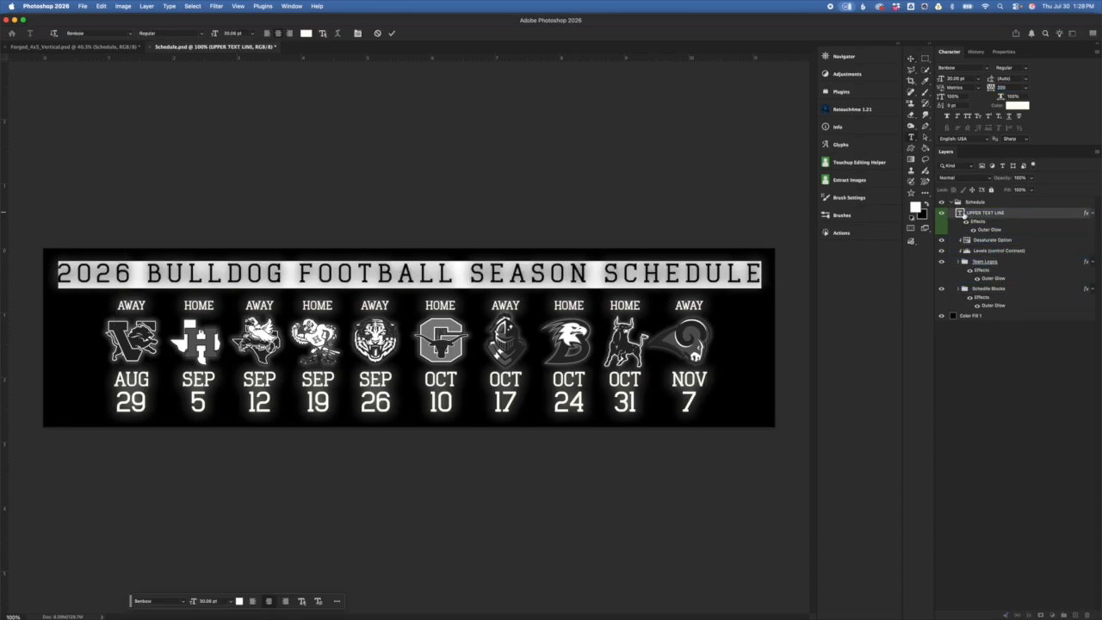
key(Escape)
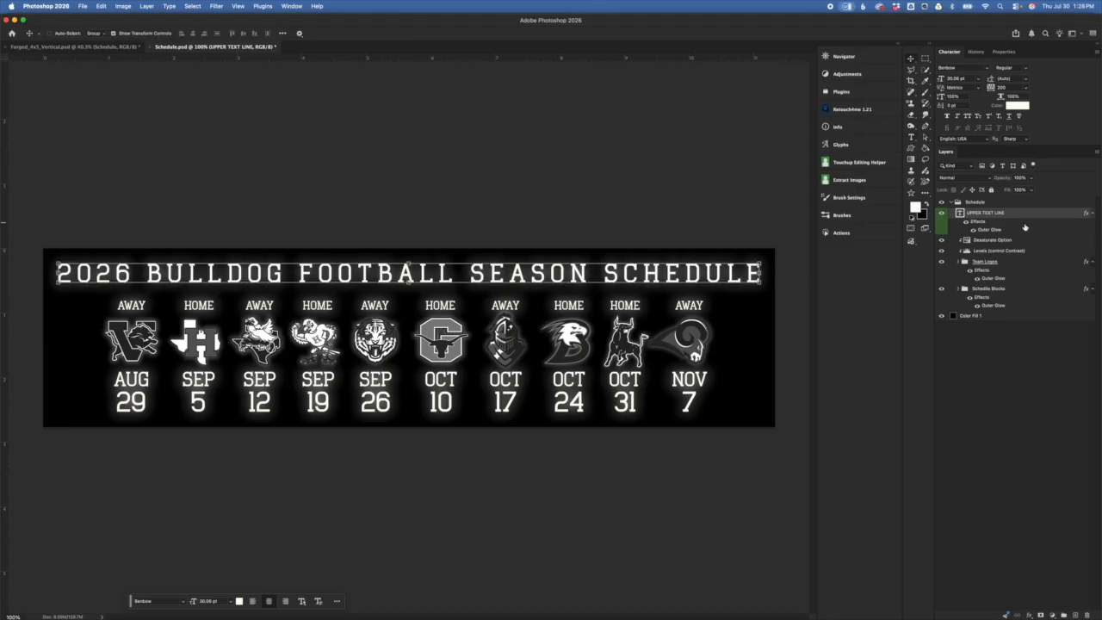
click(981, 261)
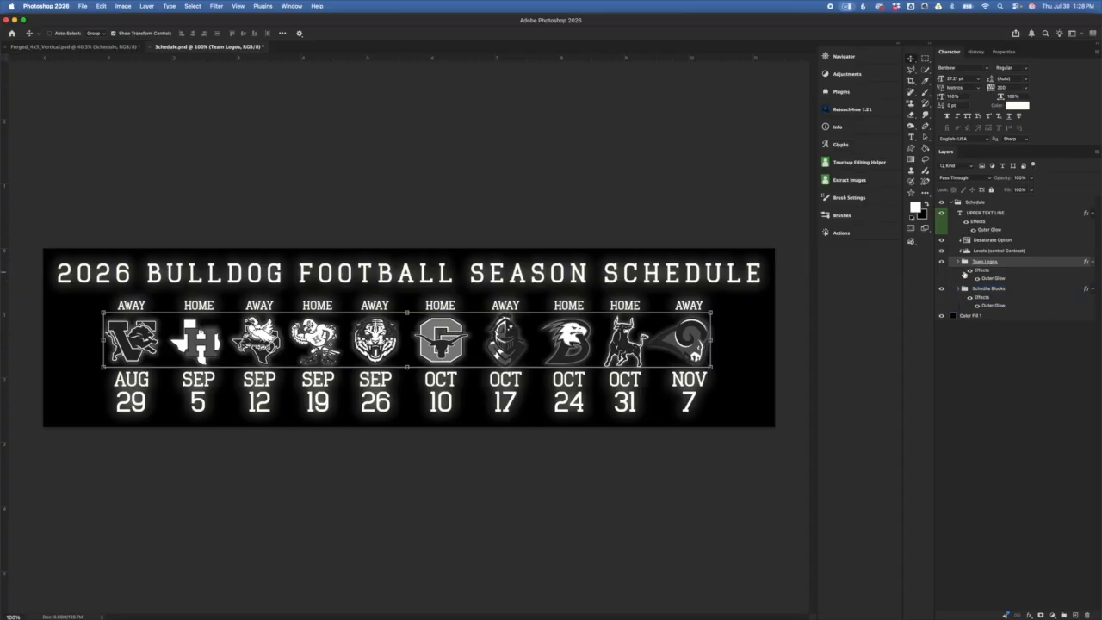
Step: Expand Team Logos, select Sample Team Logos, and toggle the logos off and on, leaving them hidden
click(959, 262)
click(991, 292)
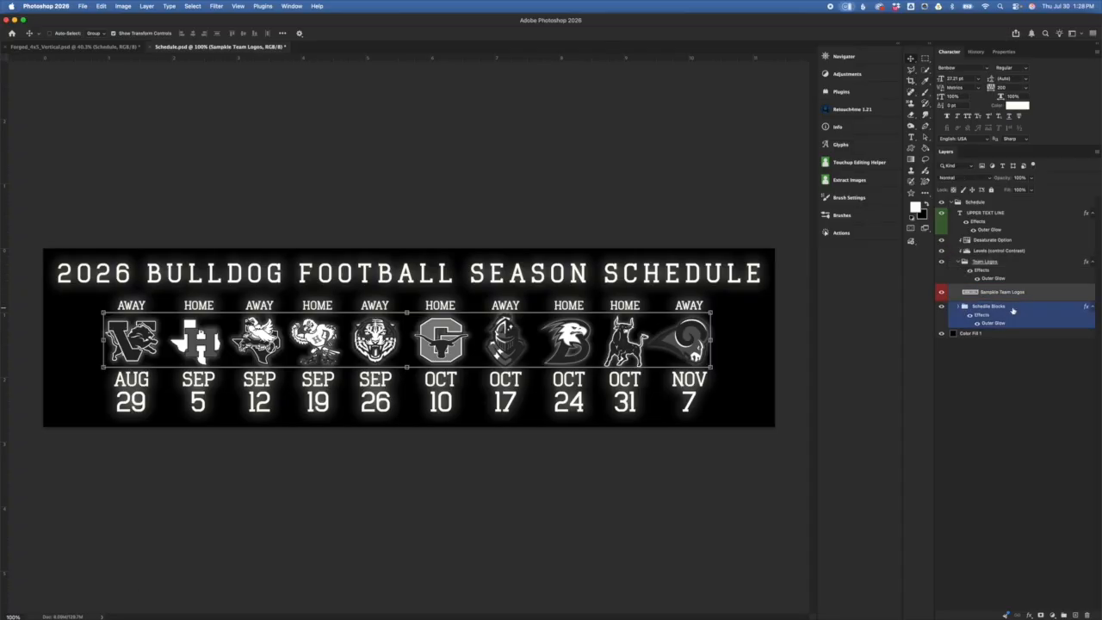
click(941, 293)
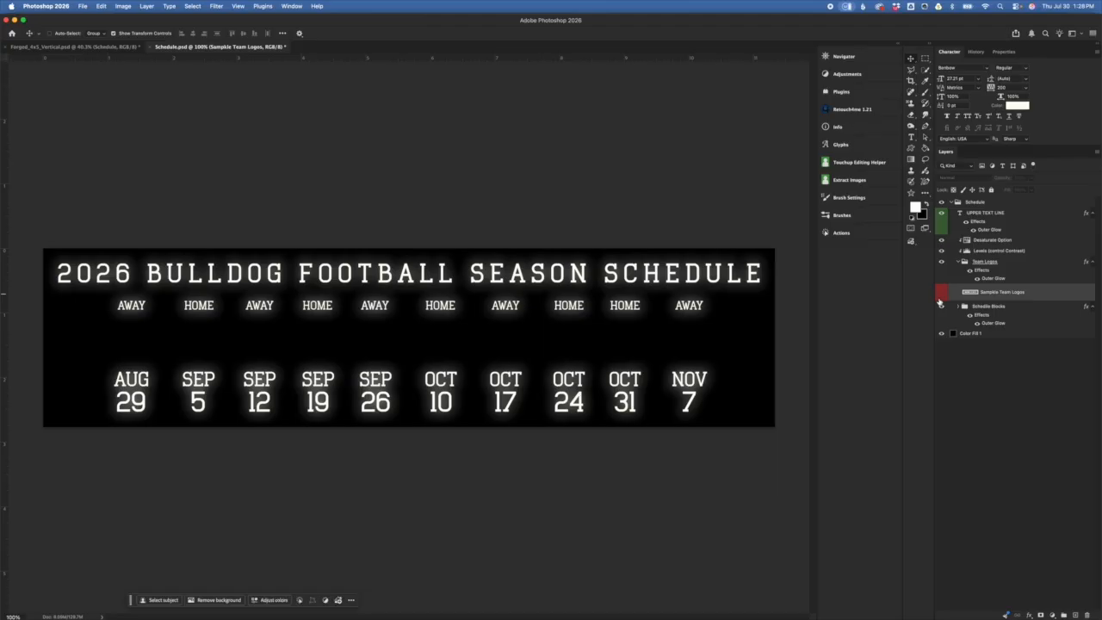
click(943, 294)
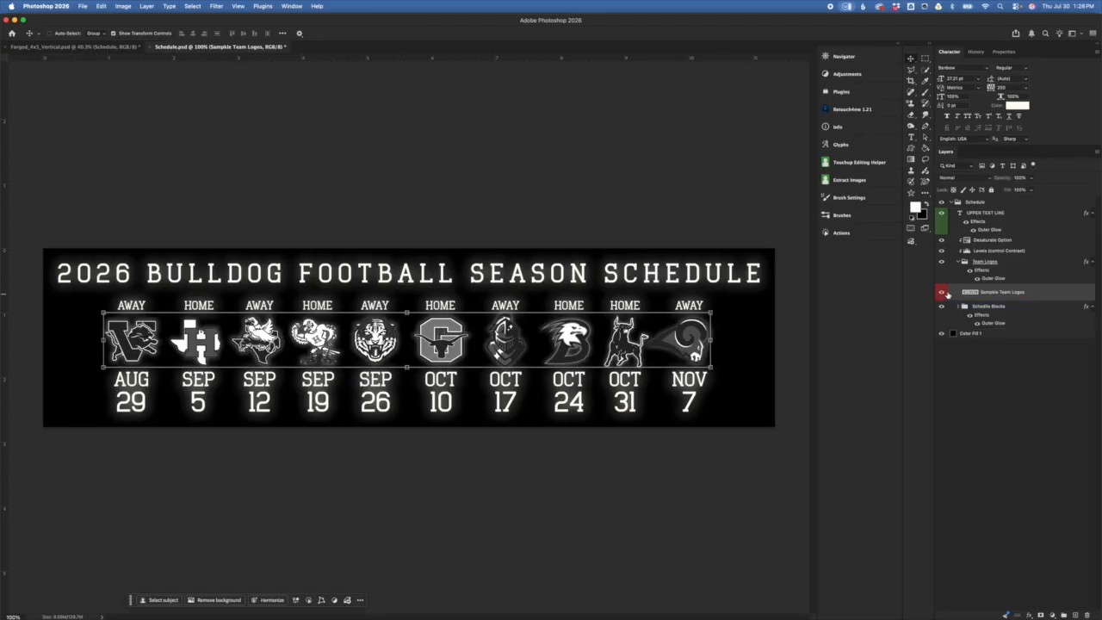
click(940, 293)
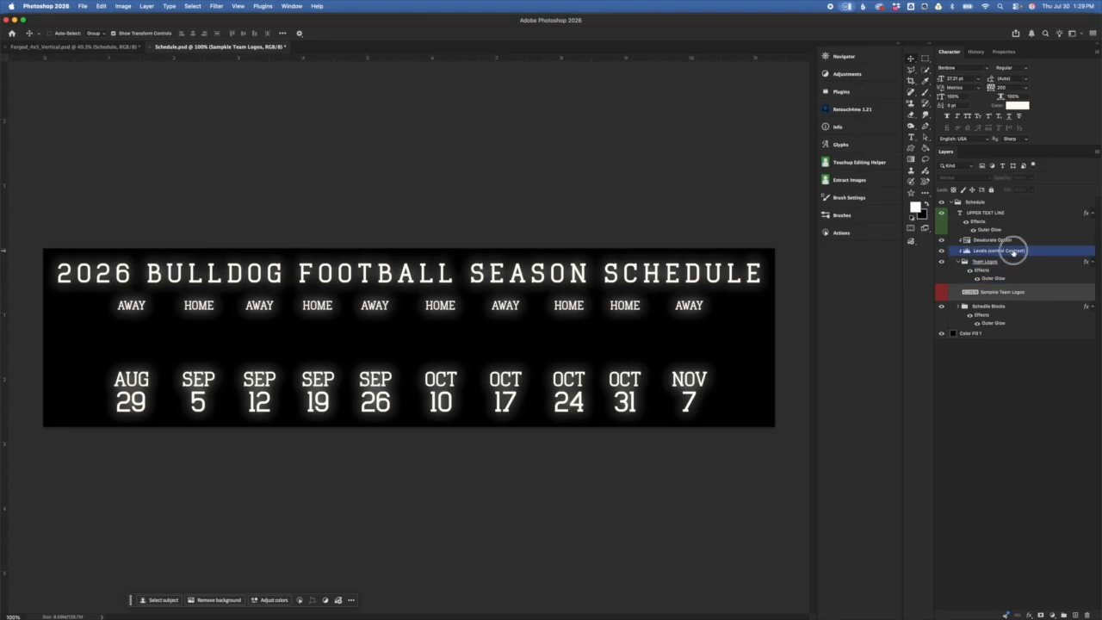
Step: Inspect the Levels, Team Logos and Desaturate Option layers, restore the logos, and select UPPER TEXT LINE
click(974, 251)
click(986, 262)
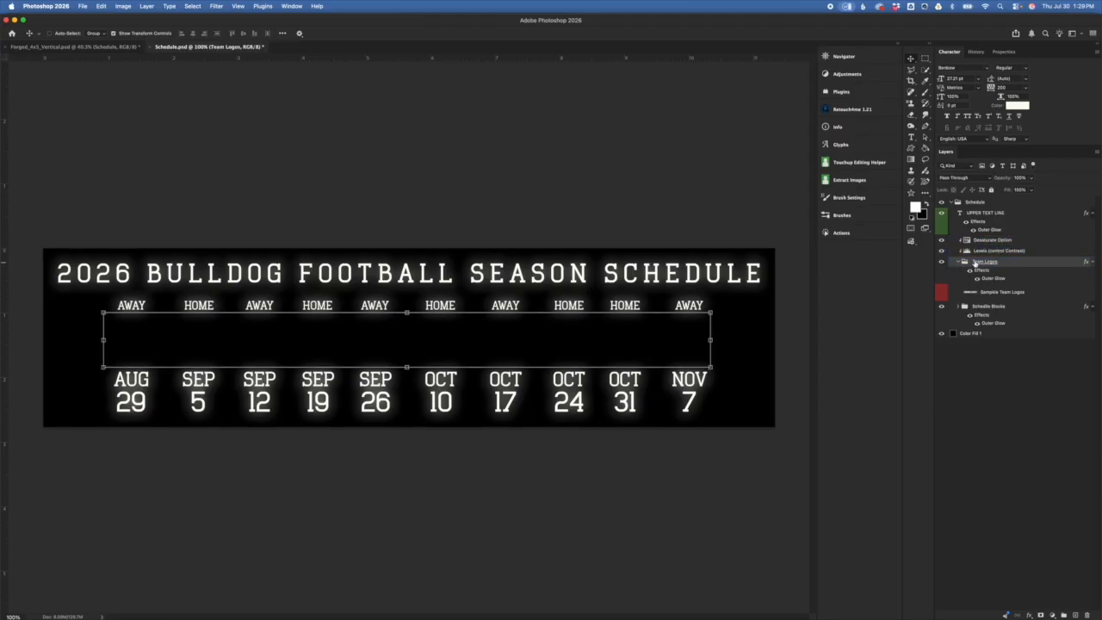
click(995, 242)
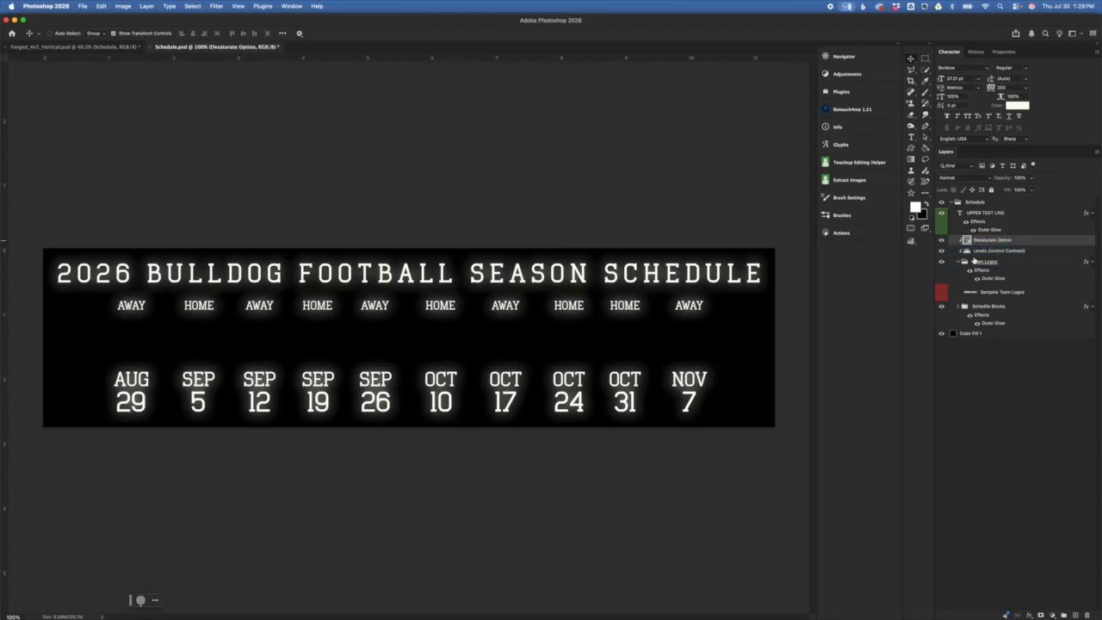
click(942, 293)
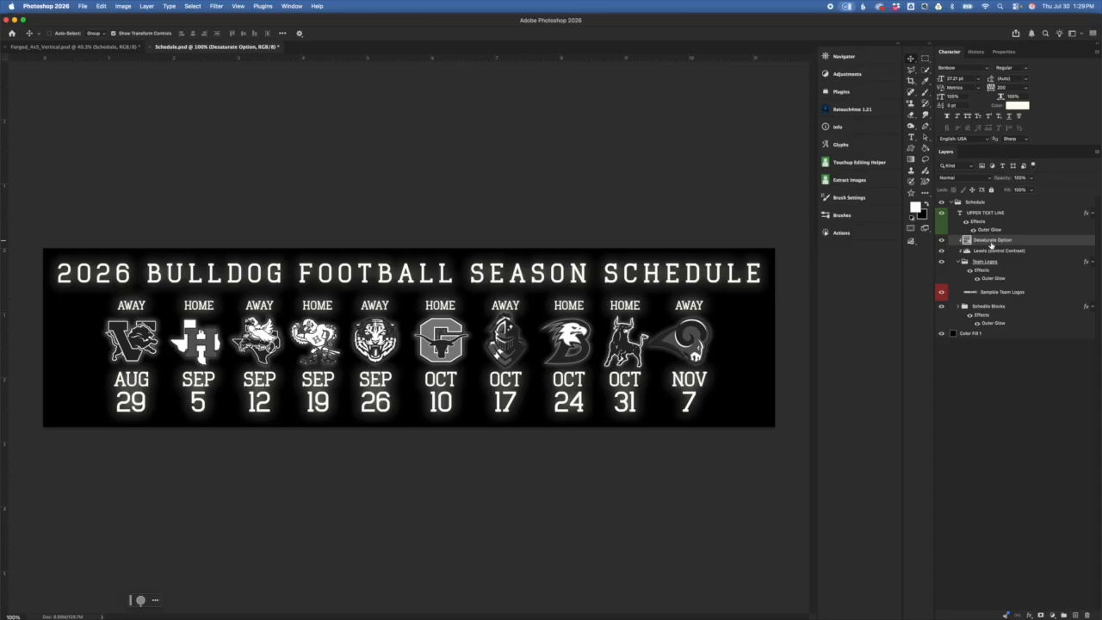
click(992, 231)
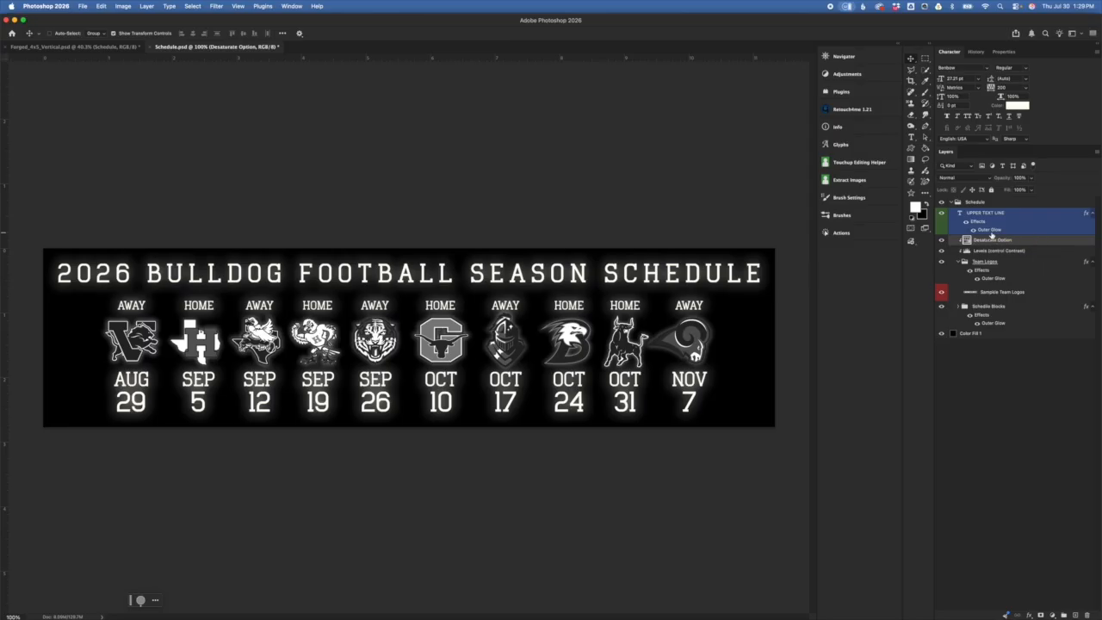
drag(993, 235, 1033, 239)
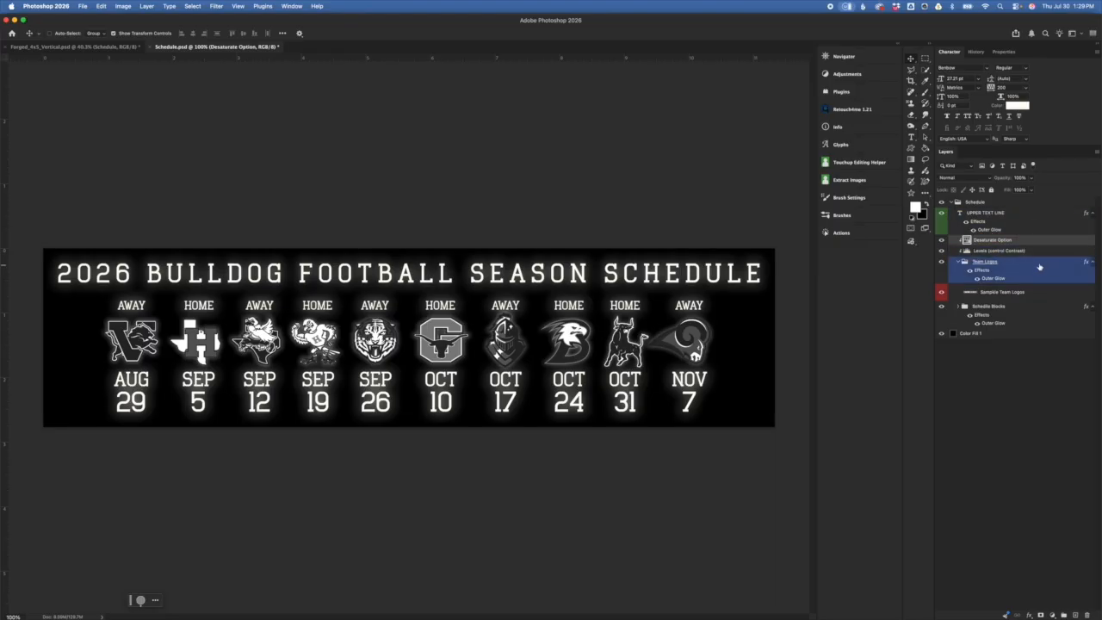
click(1004, 253)
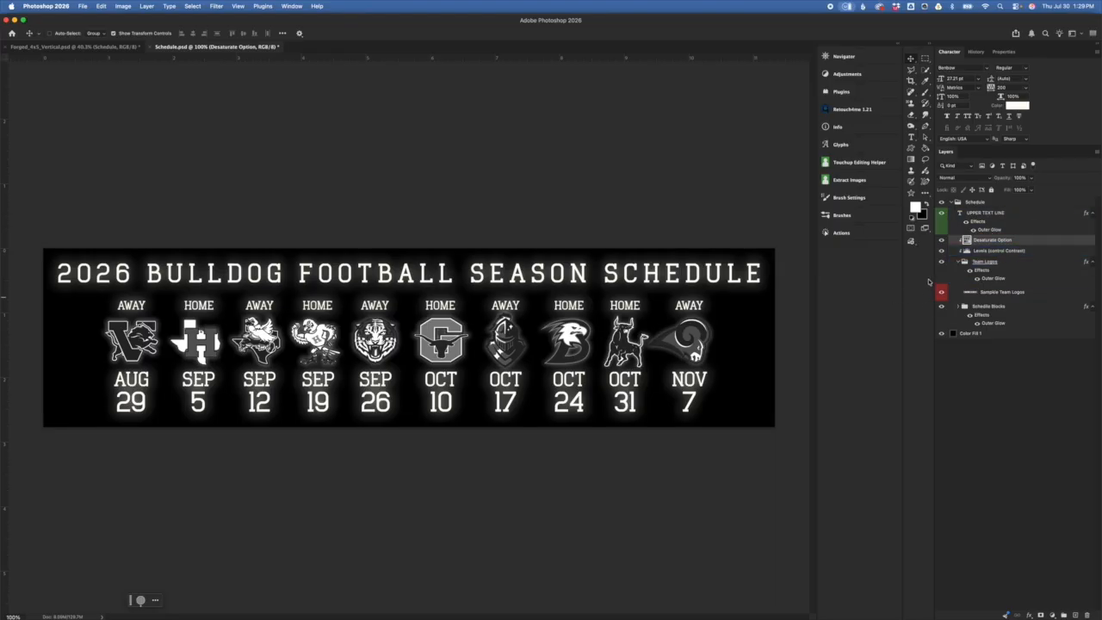
click(947, 242)
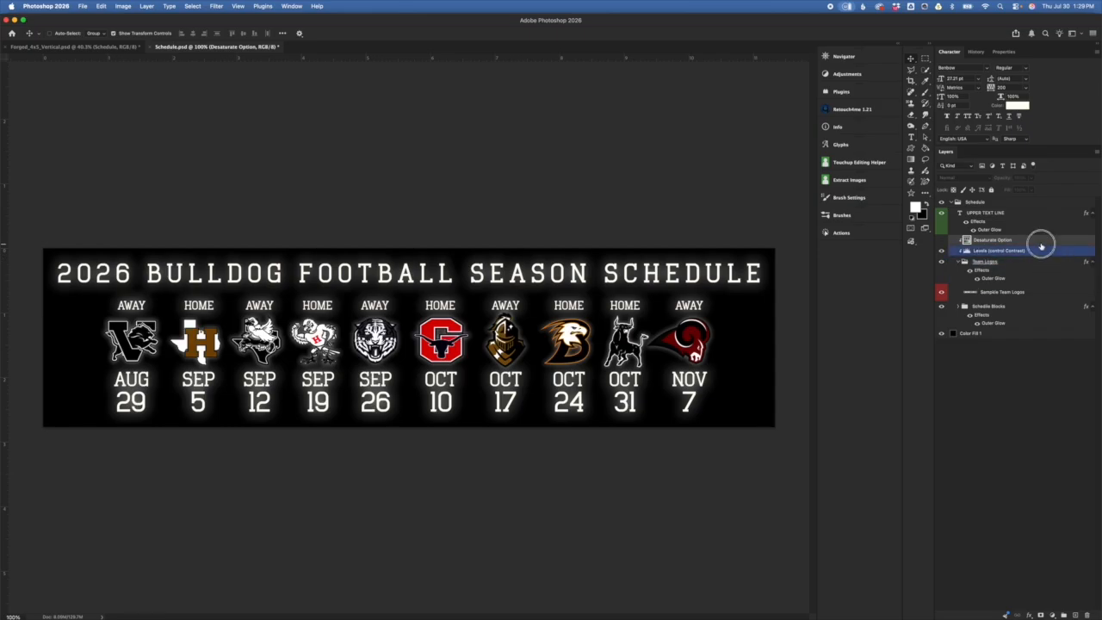
click(941, 244)
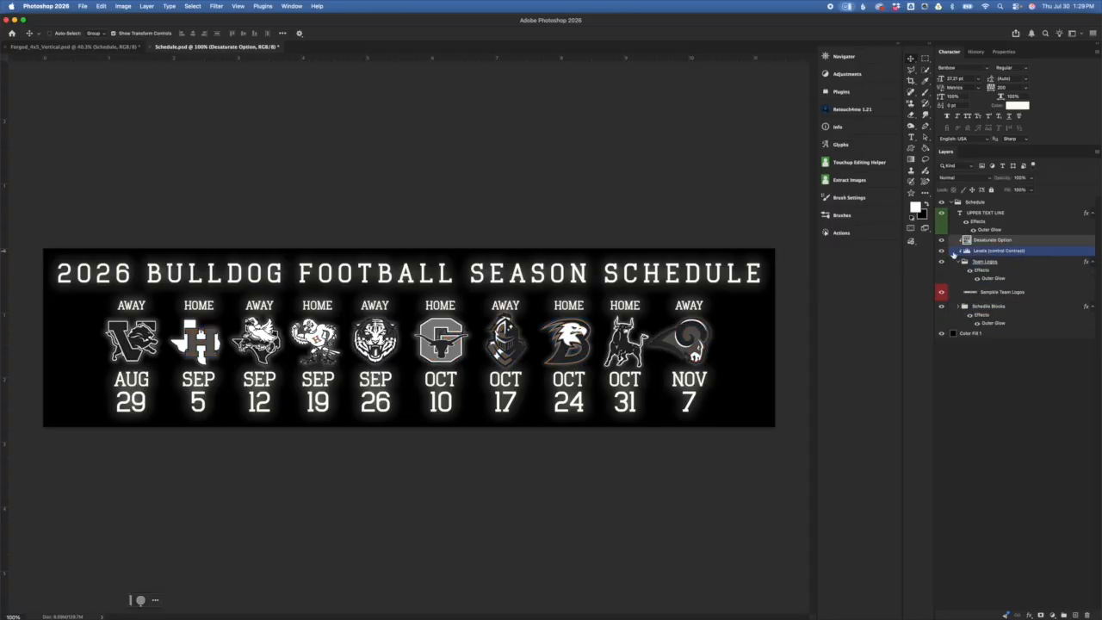
click(964, 266)
click(1011, 251)
click(1008, 292)
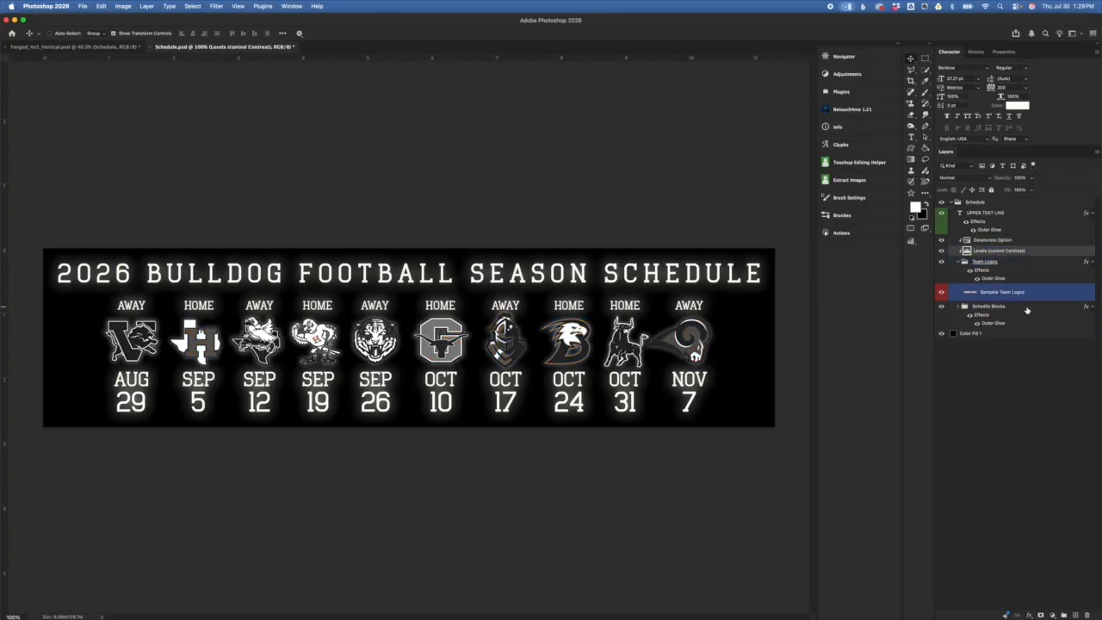
click(990, 264)
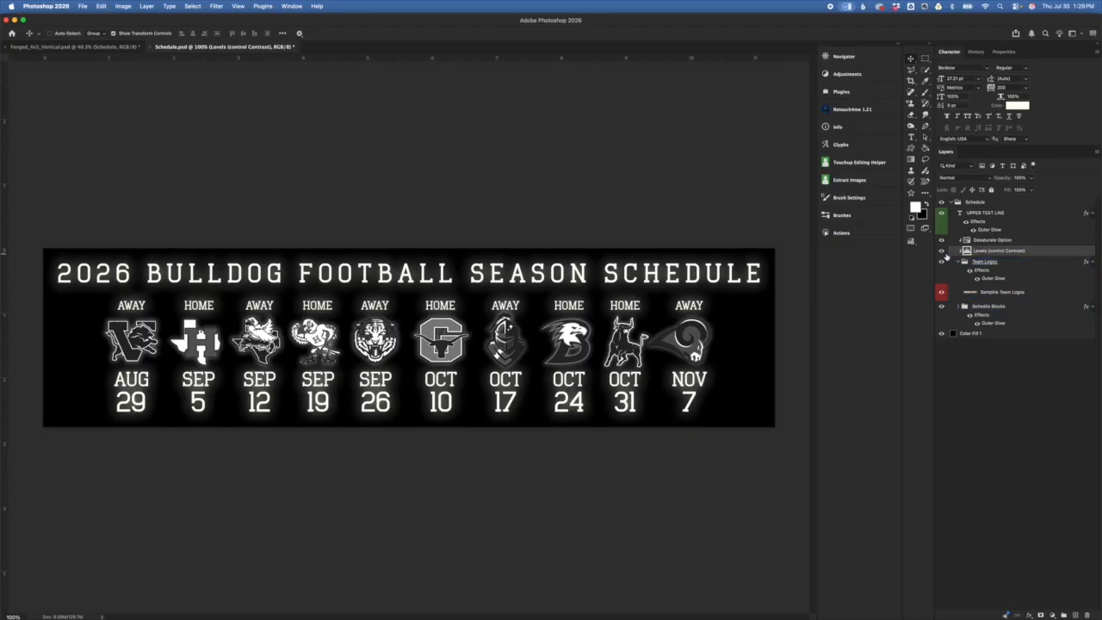
click(942, 252)
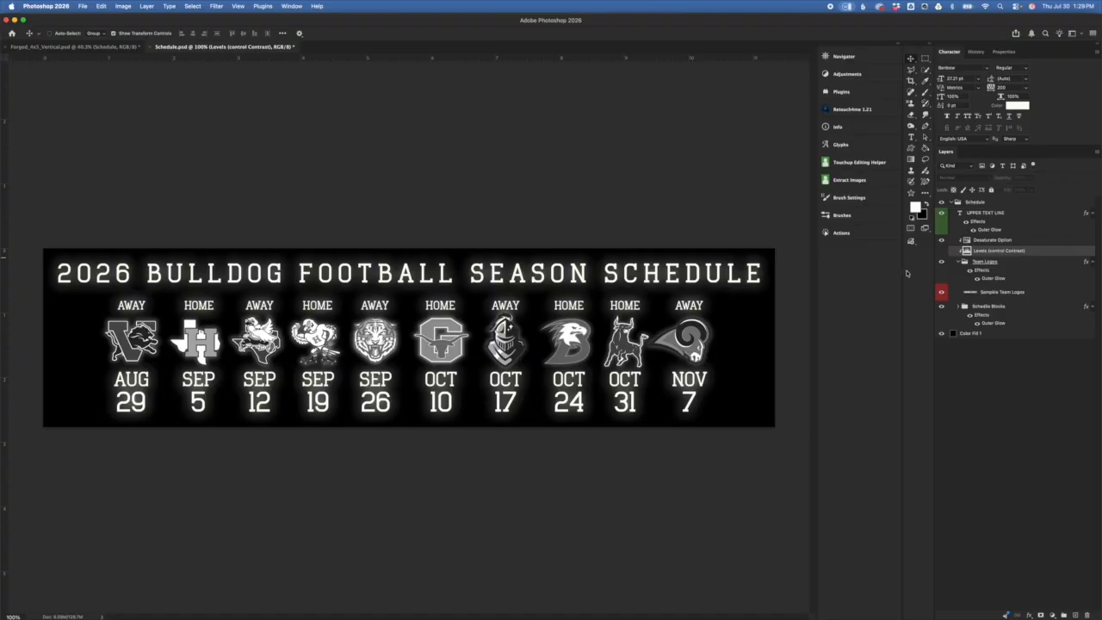
click(943, 252)
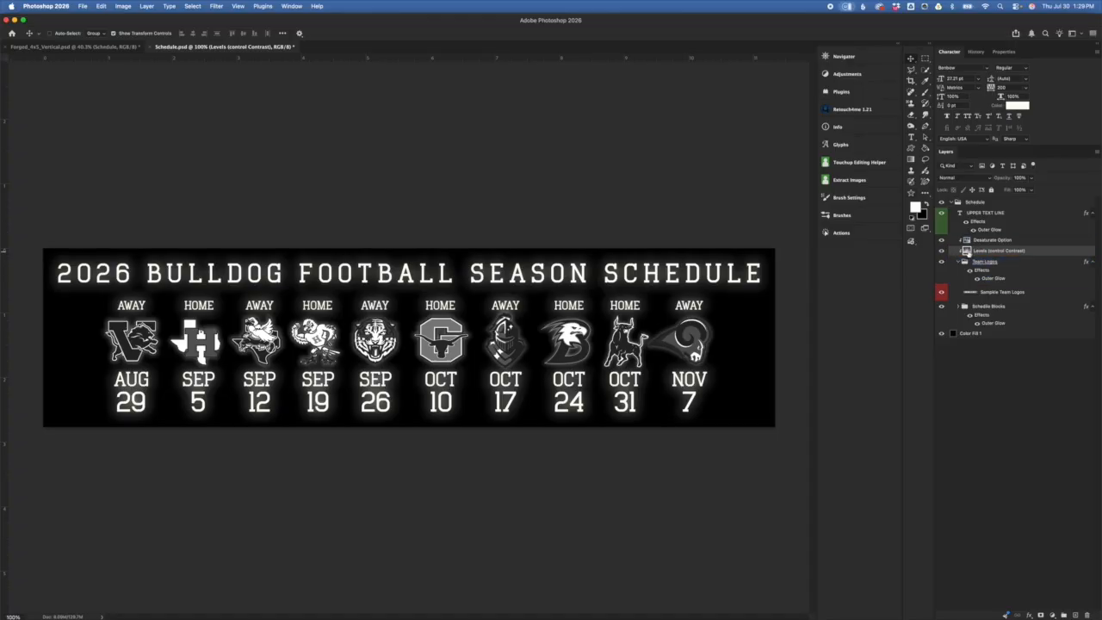
Step: Adjust the Levels (control Contrast) input sliders to about 70, 0.79 and 228
double_click(969, 252)
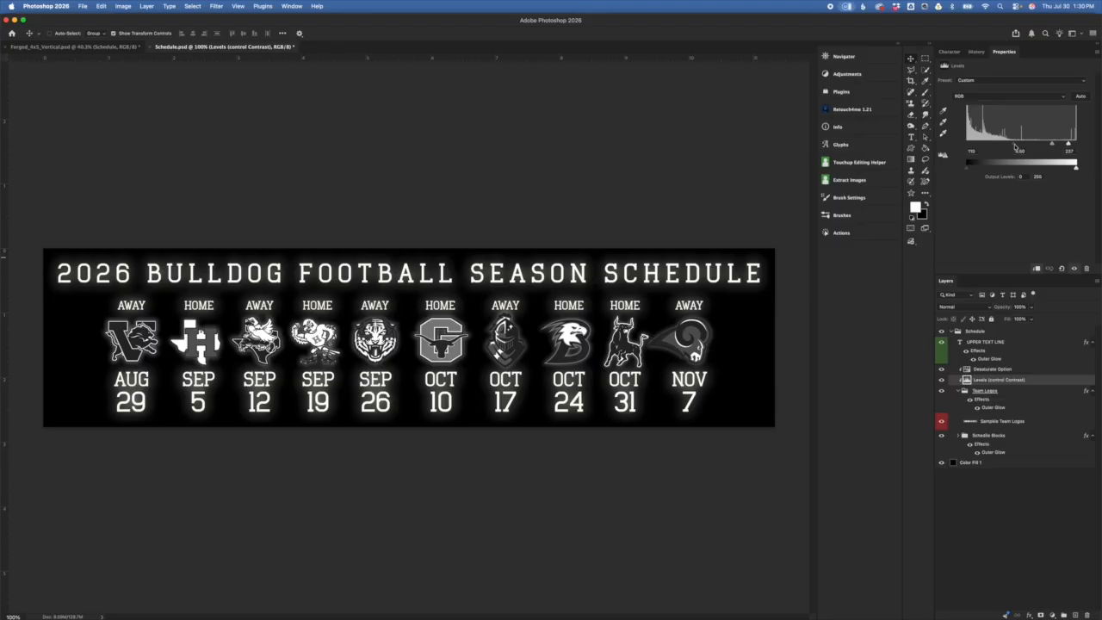
drag(1015, 145, 1066, 145)
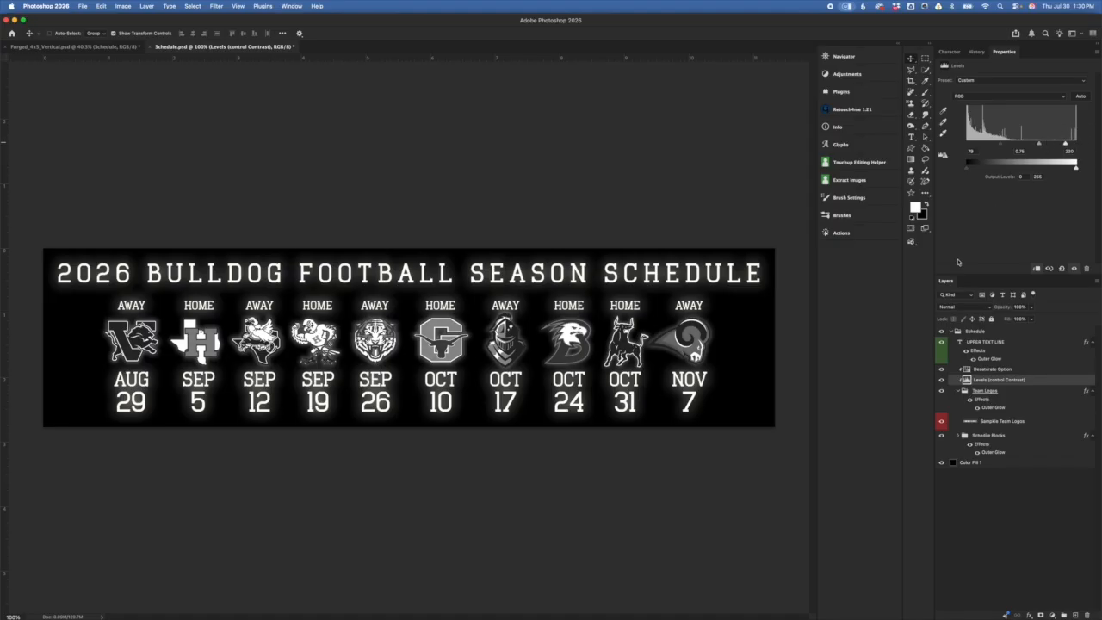
Step: Collapse the Team Logos group and expand Schedule Blocks to show the game blocks
click(995, 419)
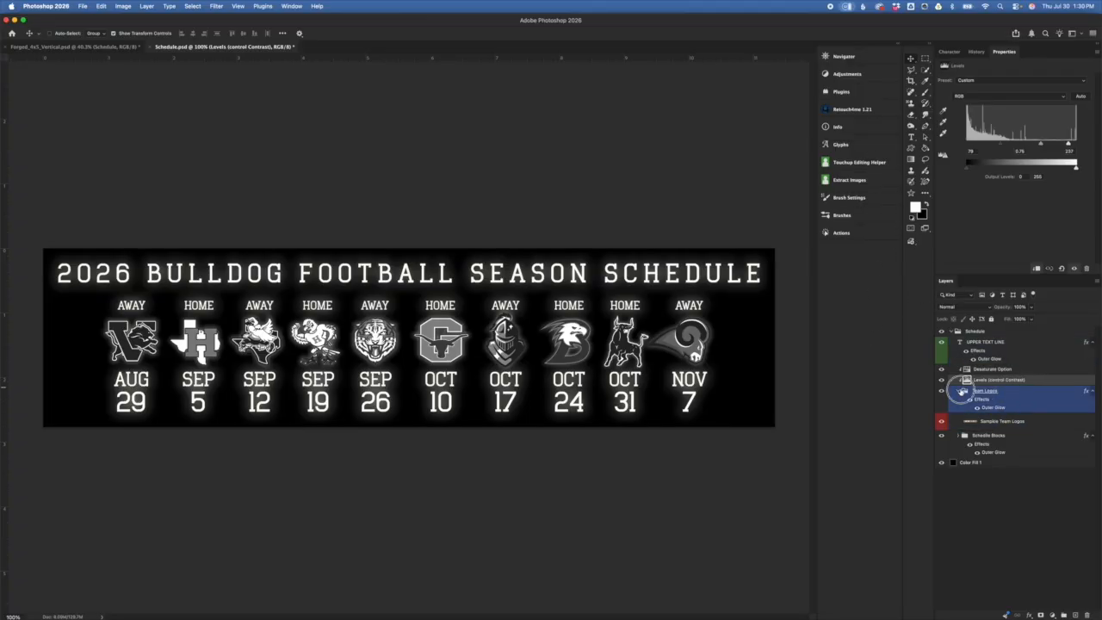
click(962, 392)
click(961, 391)
click(991, 417)
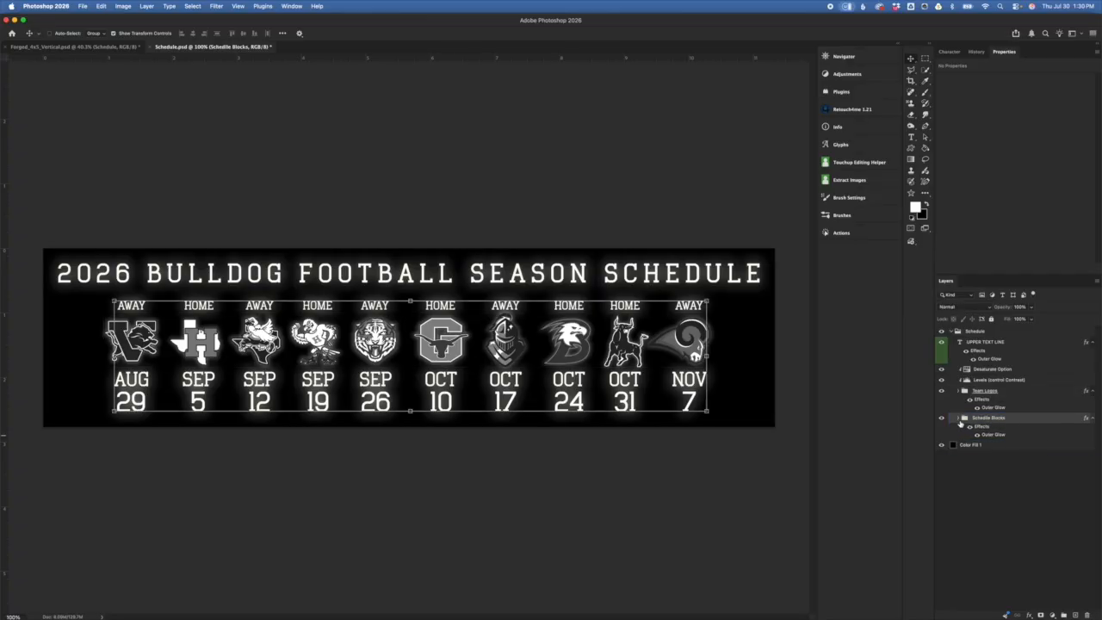
click(958, 419)
click(1023, 447)
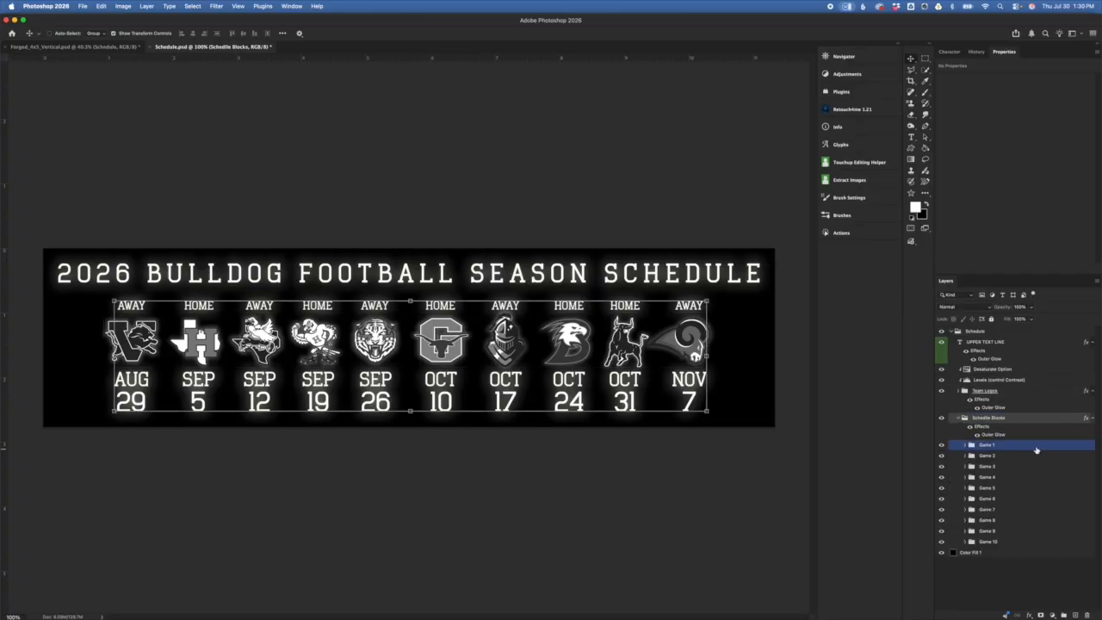
click(1061, 456)
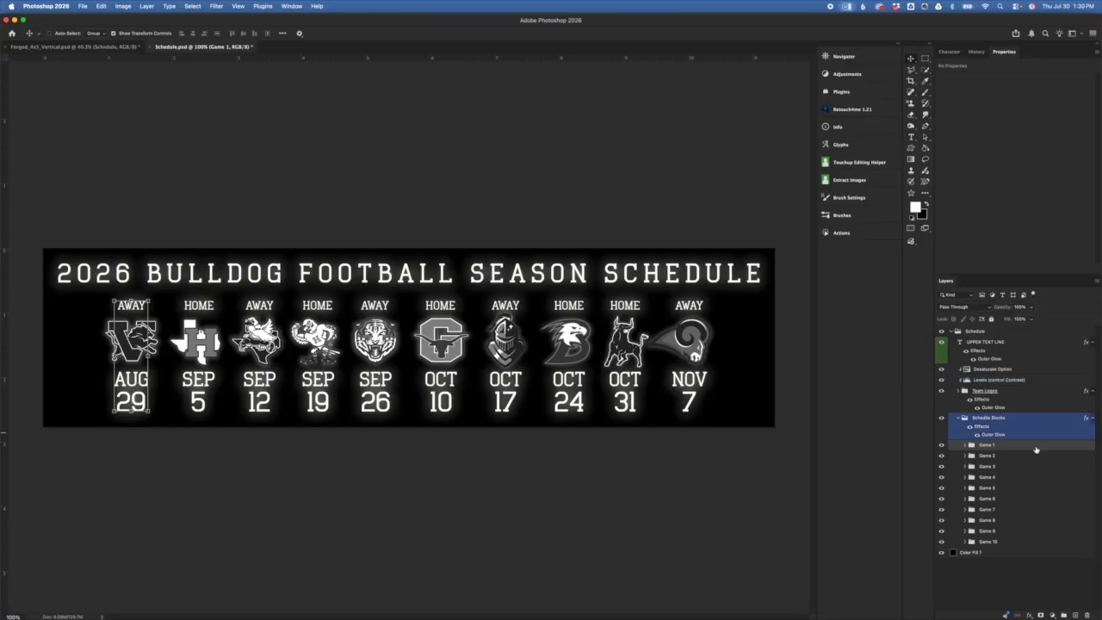
Step: Duplicate the Game 10 NOV 7 block and move the copy right beside the original
click(990, 542)
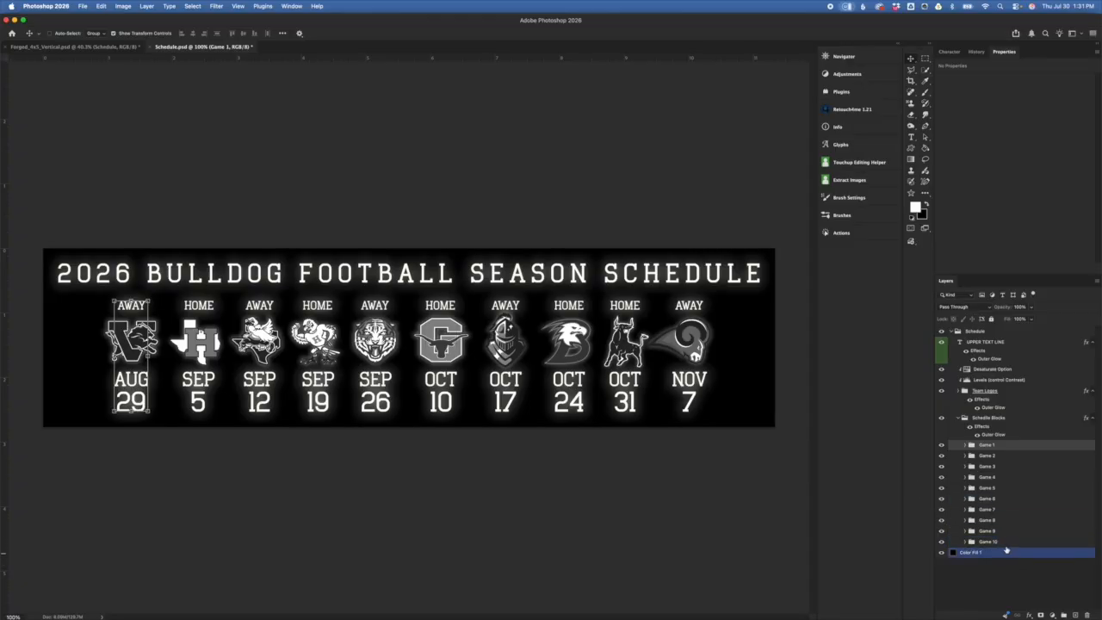
click(1004, 543)
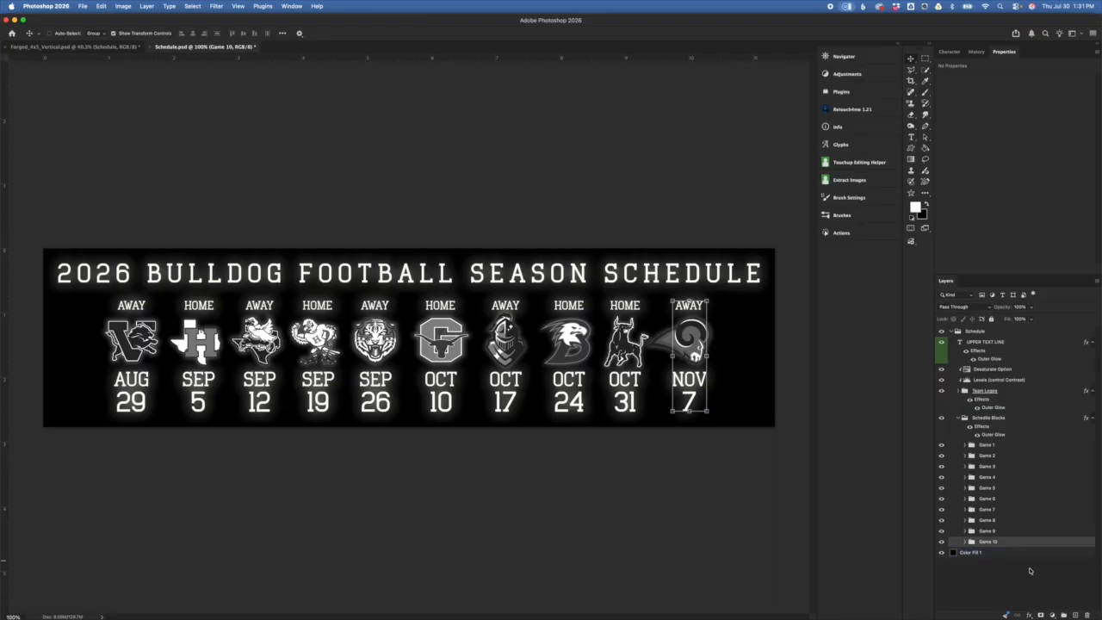
drag(1009, 546, 1011, 544)
click(1025, 563)
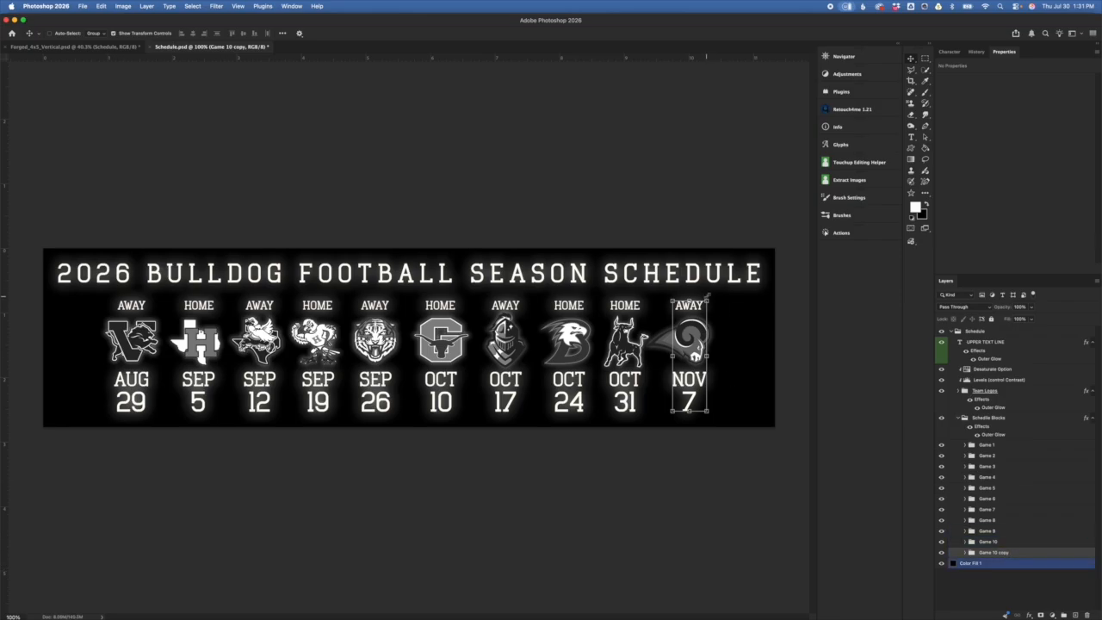
click(707, 300)
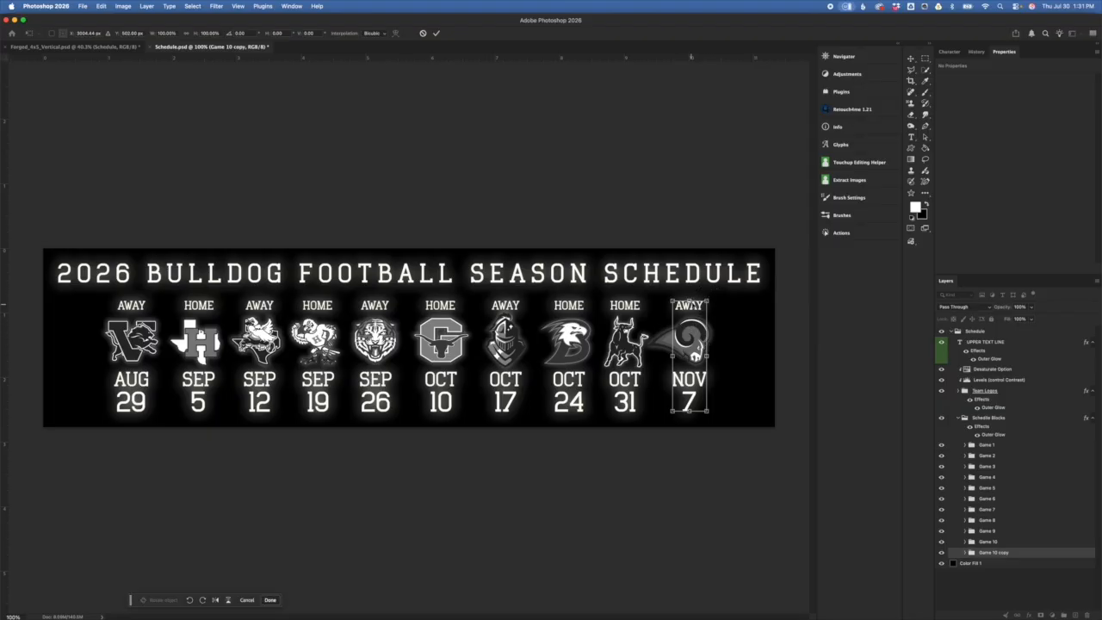
drag(690, 334, 745, 333)
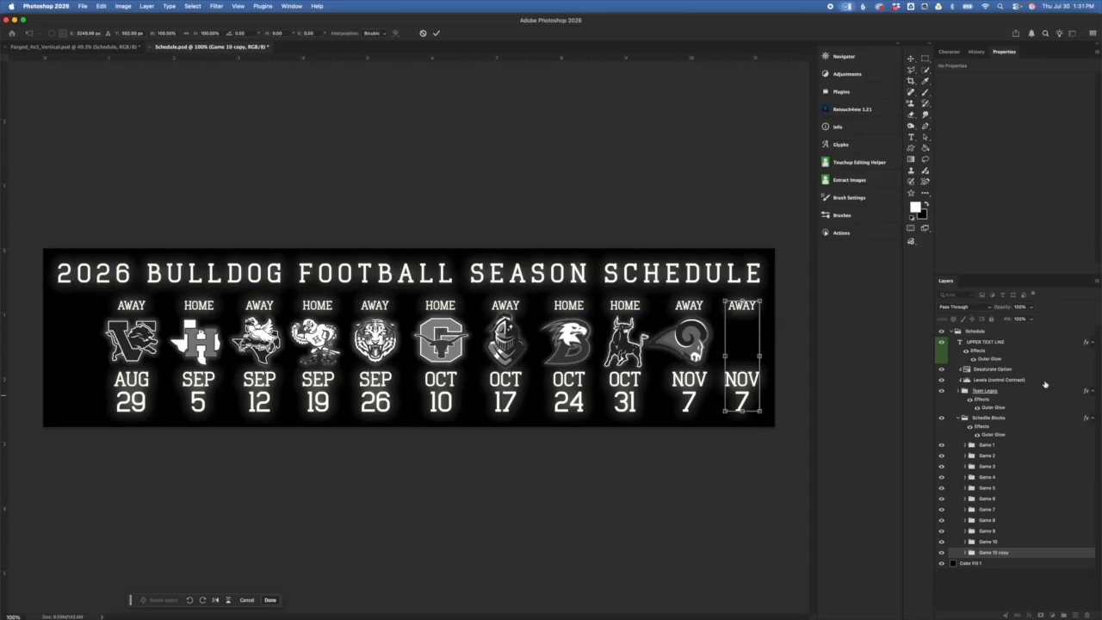
click(1041, 544)
click(1050, 565)
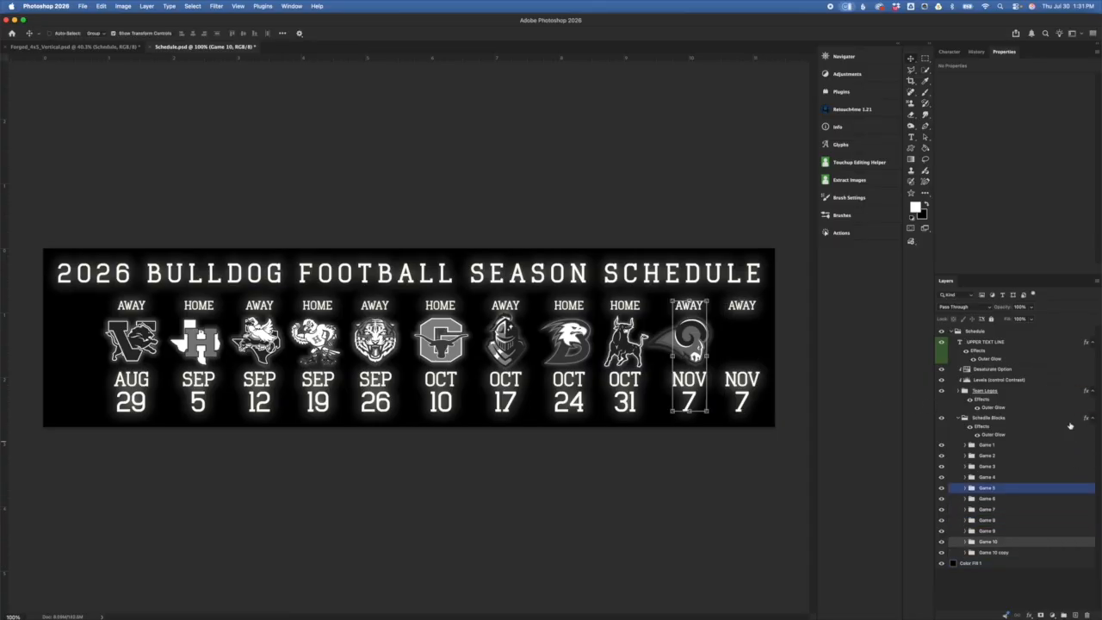
Step: Select the Schedule Blocks and Team Logos groups together
click(1043, 425)
click(1014, 392)
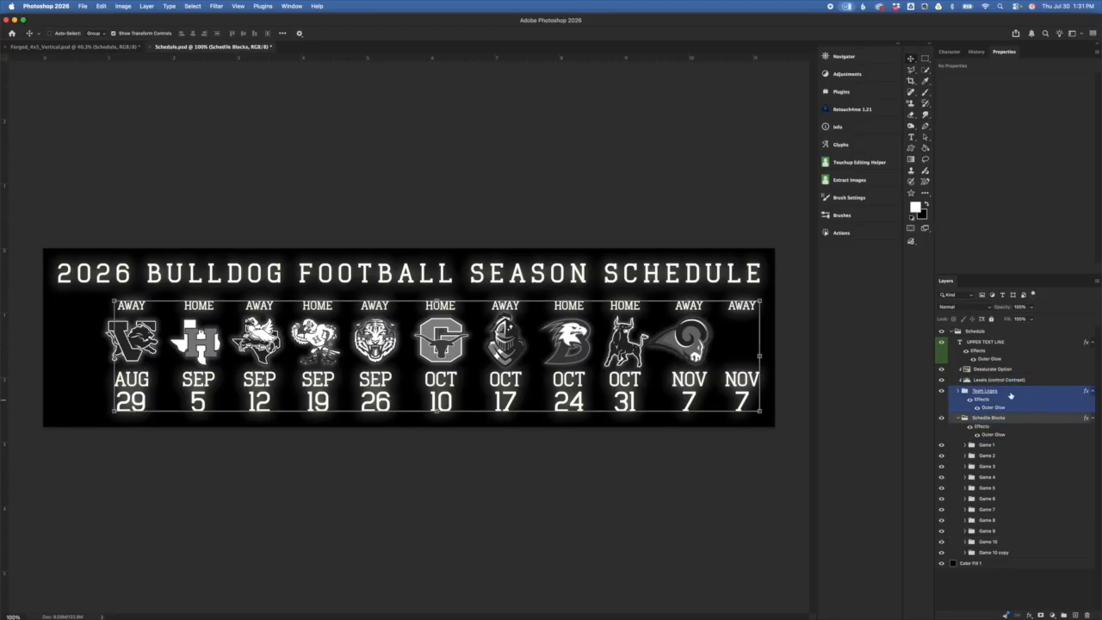
click(1010, 394)
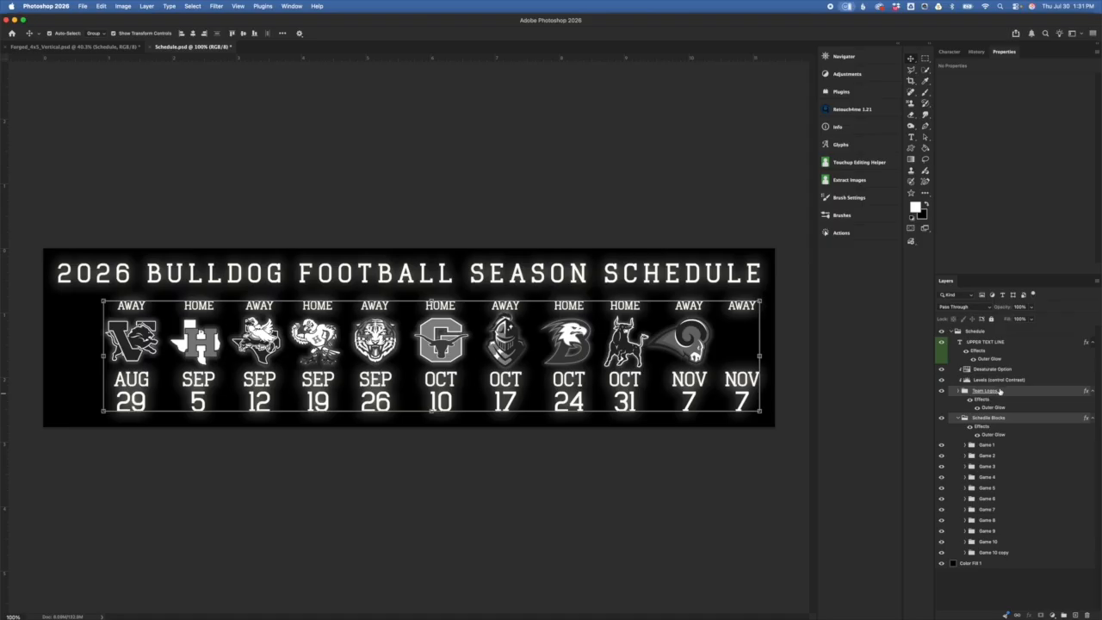
click(1020, 426)
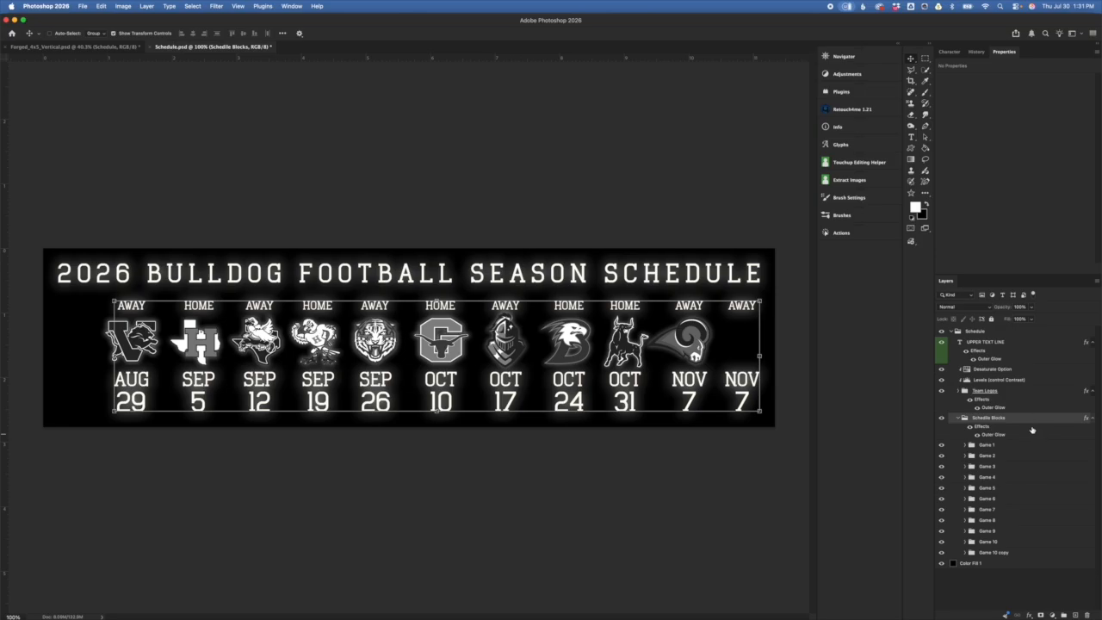
shift+click(1010, 397)
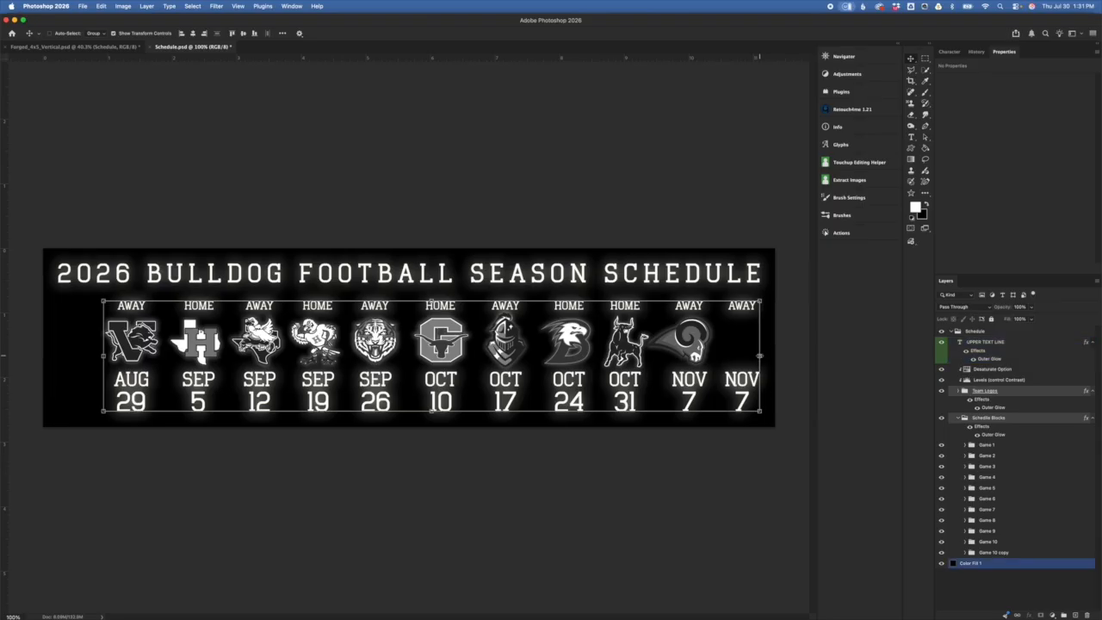
Step: Shift all eleven game blocks and their logos slightly left, keeping them at full size
key(super+t)
drag(719, 354, 699, 356)
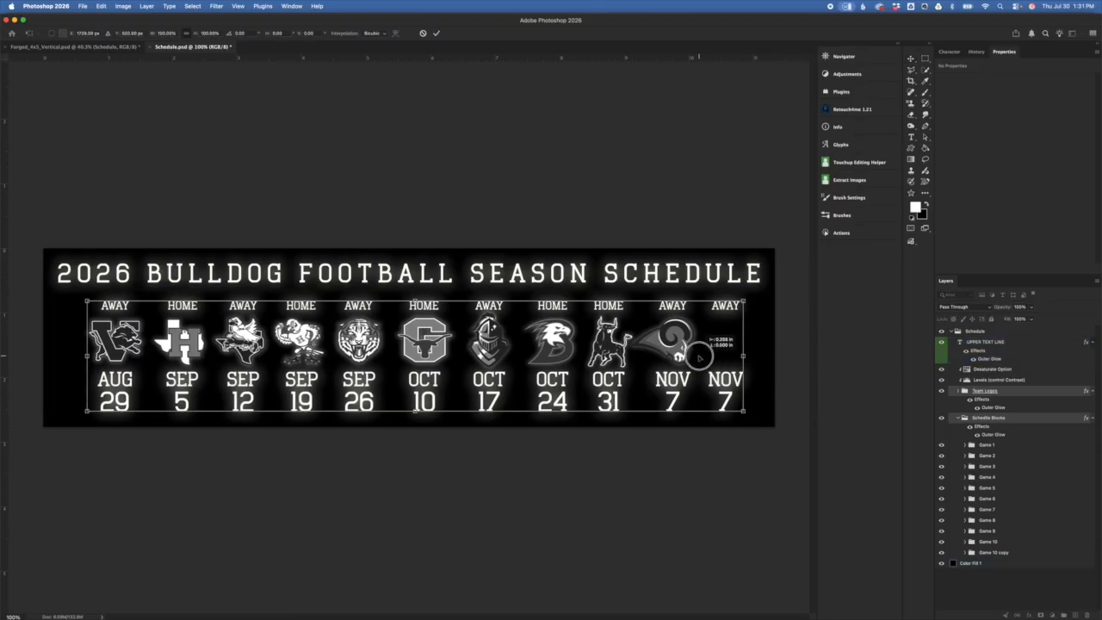
drag(418, 297, 415, 315)
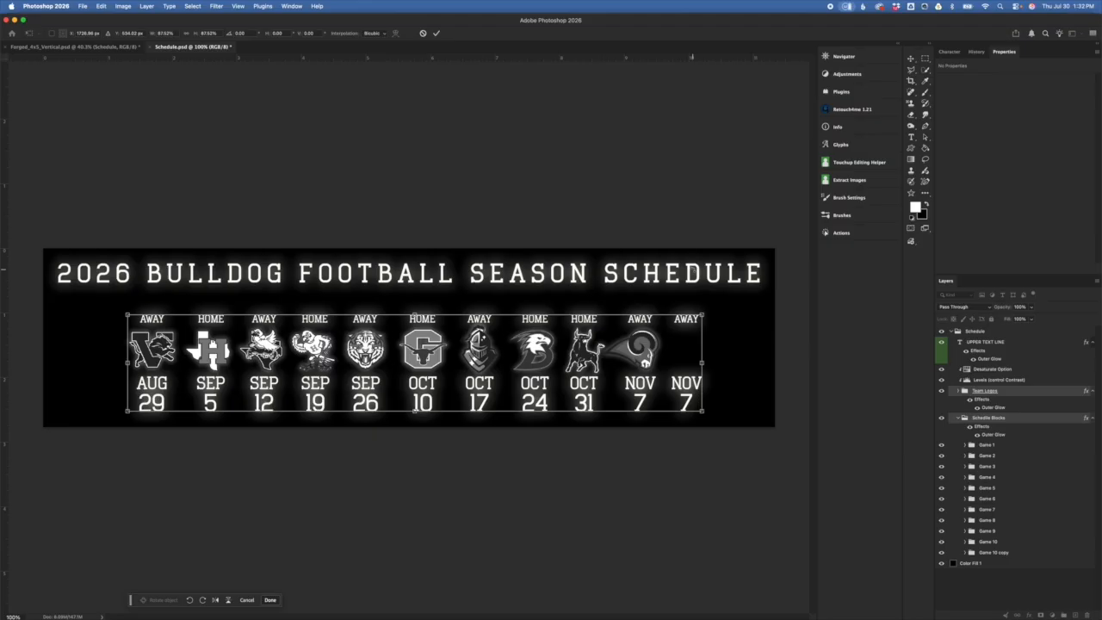
key(super+z)
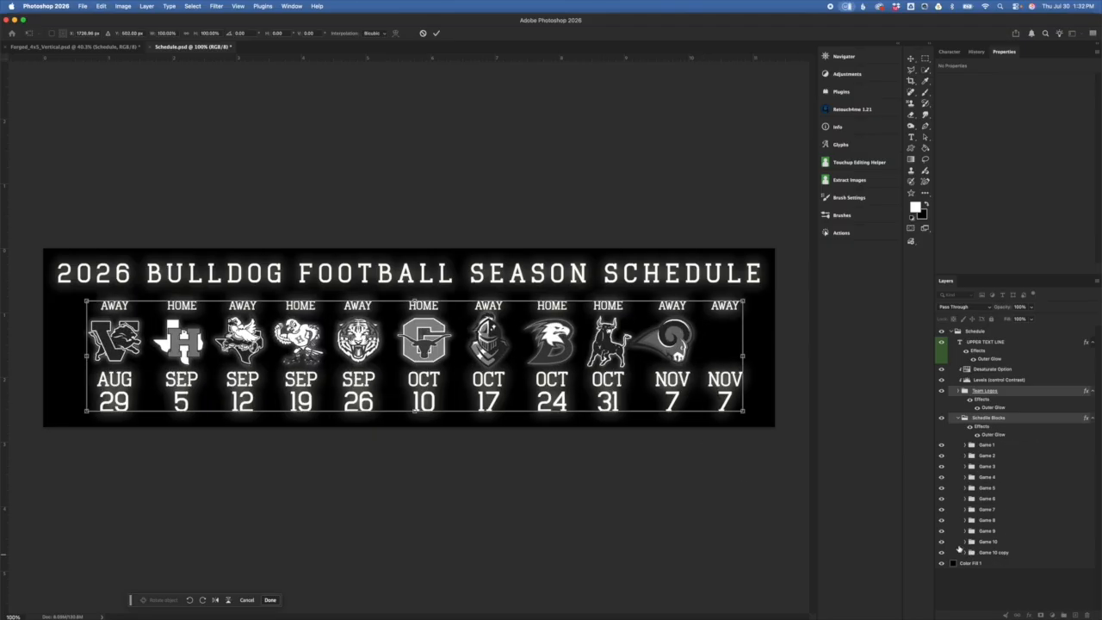
click(969, 444)
click(966, 444)
click(985, 456)
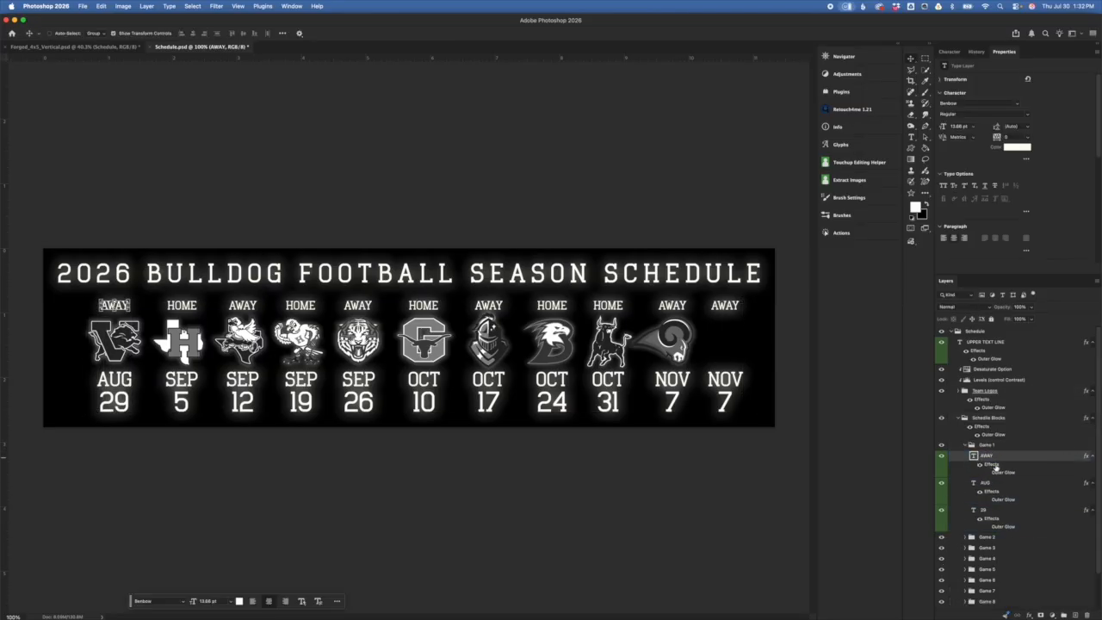
Step: Change the first game's AWAY label to HOME
click(973, 455)
double_click(973, 454)
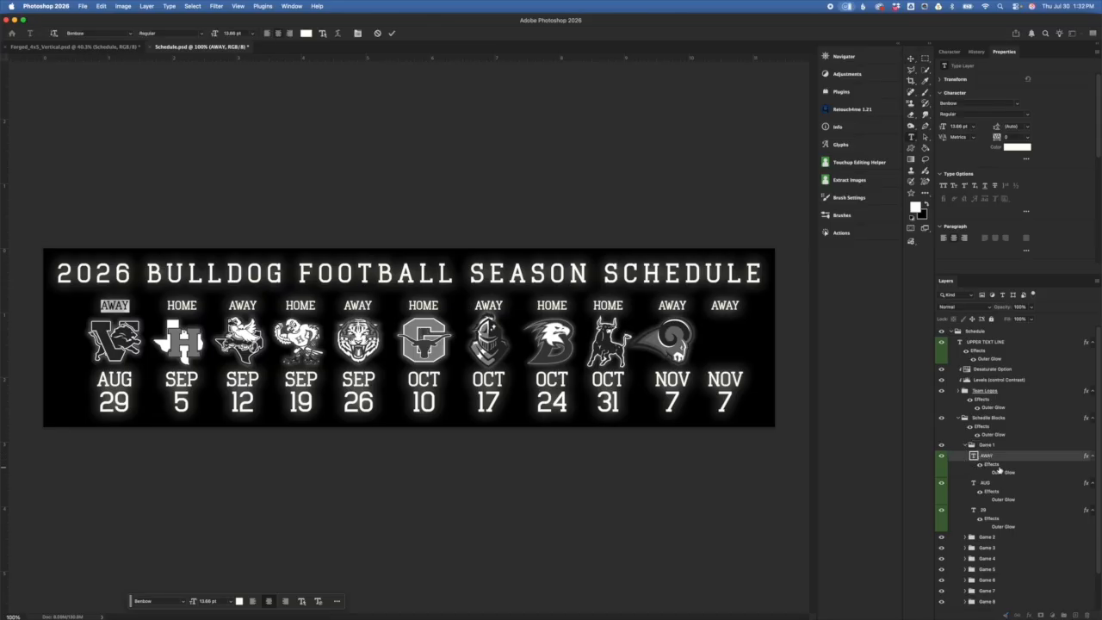
text(HOME)
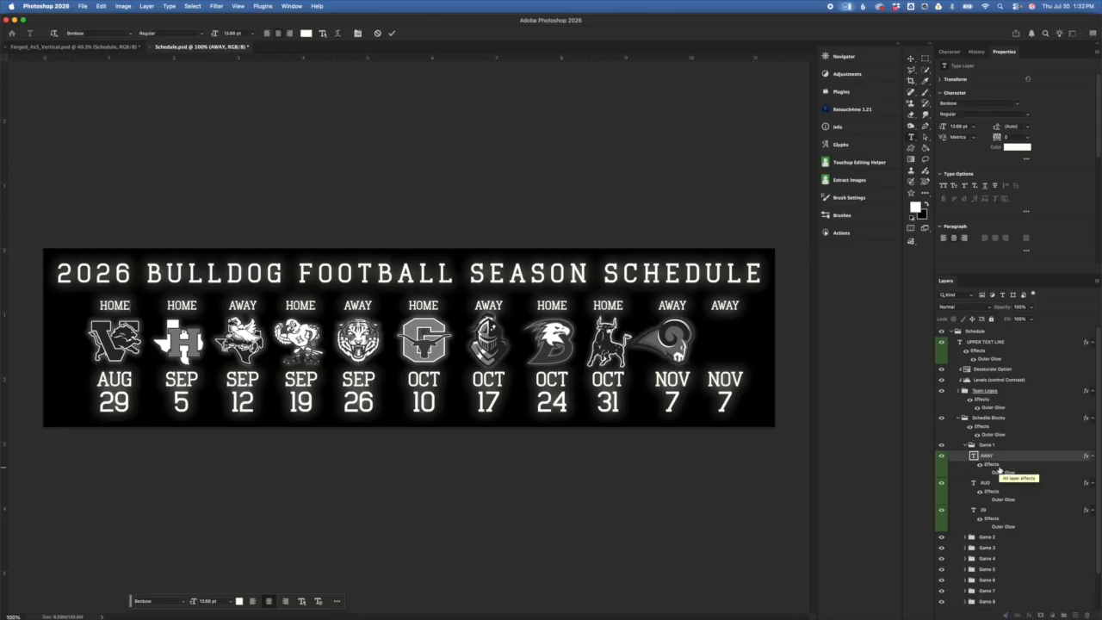
key(super+Return)
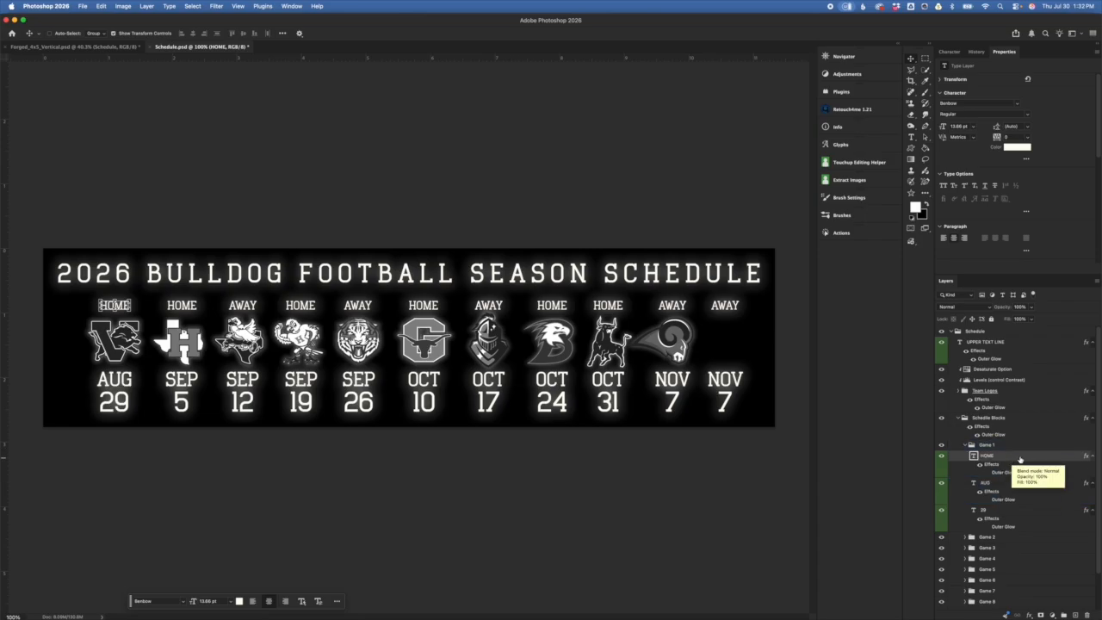
Step: Try a red colour on the HOME, AUG and 29 text, then cancel to keep it white
click(1011, 483)
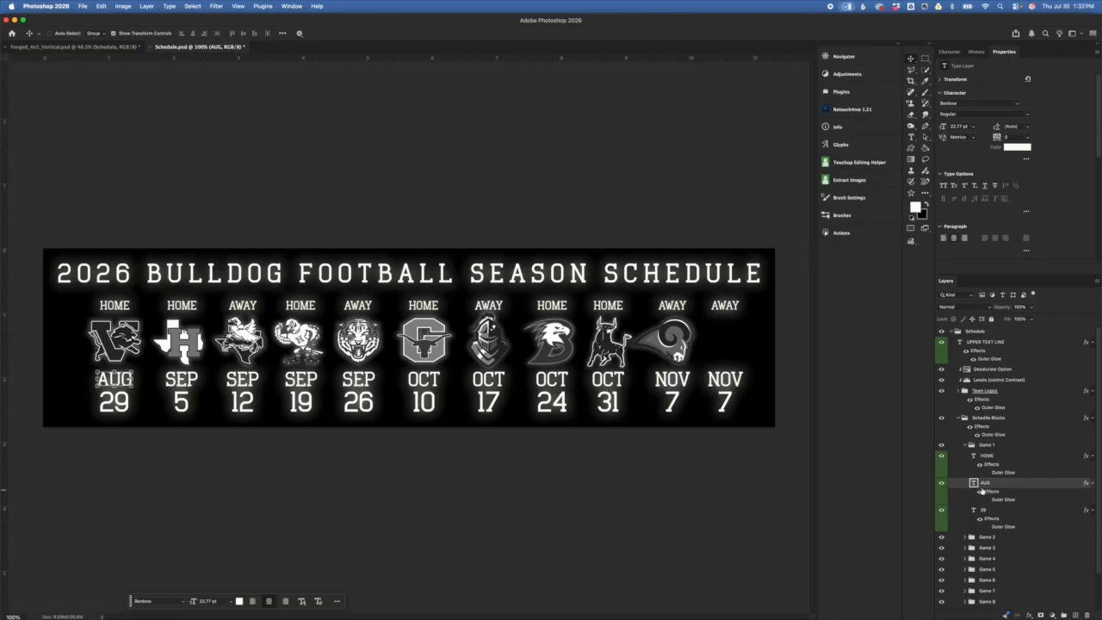
click(997, 521)
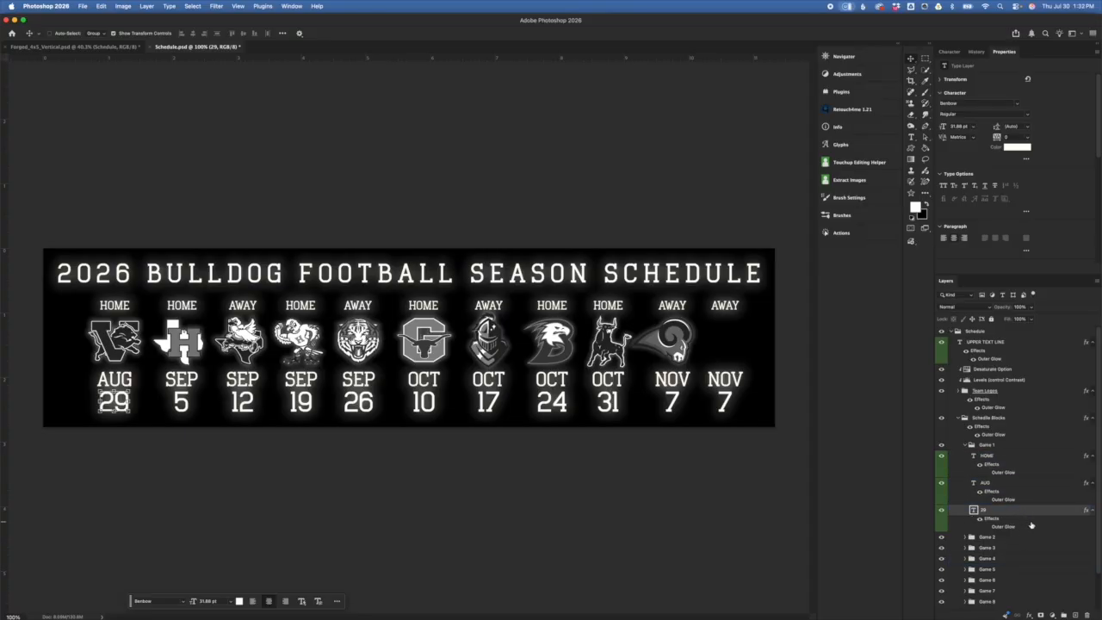
drag(977, 519, 1013, 467)
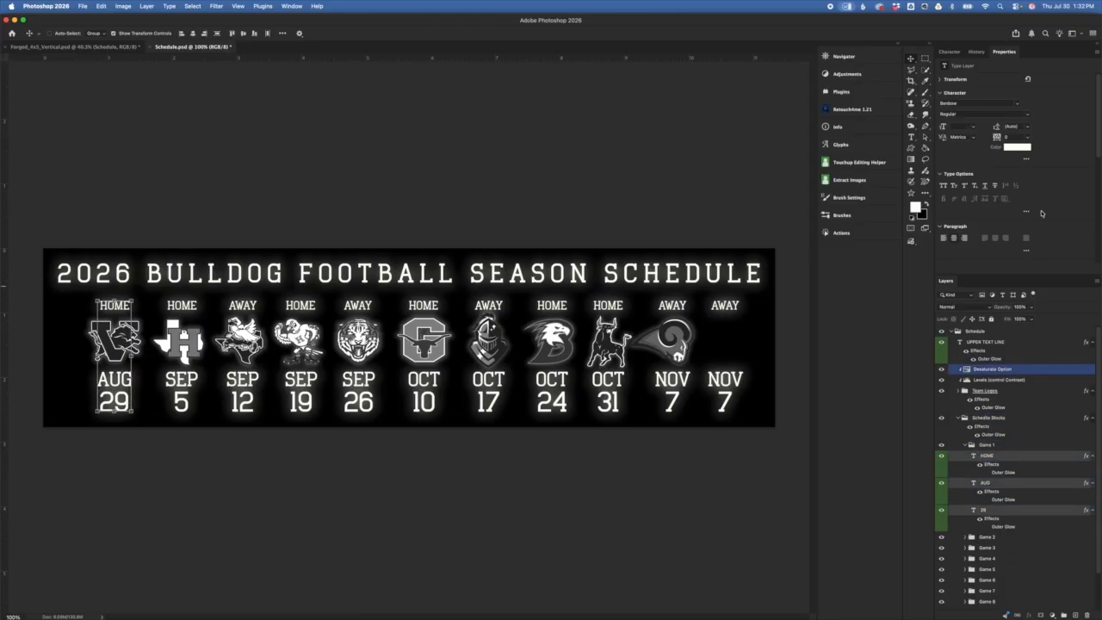
click(1017, 146)
click(860, 358)
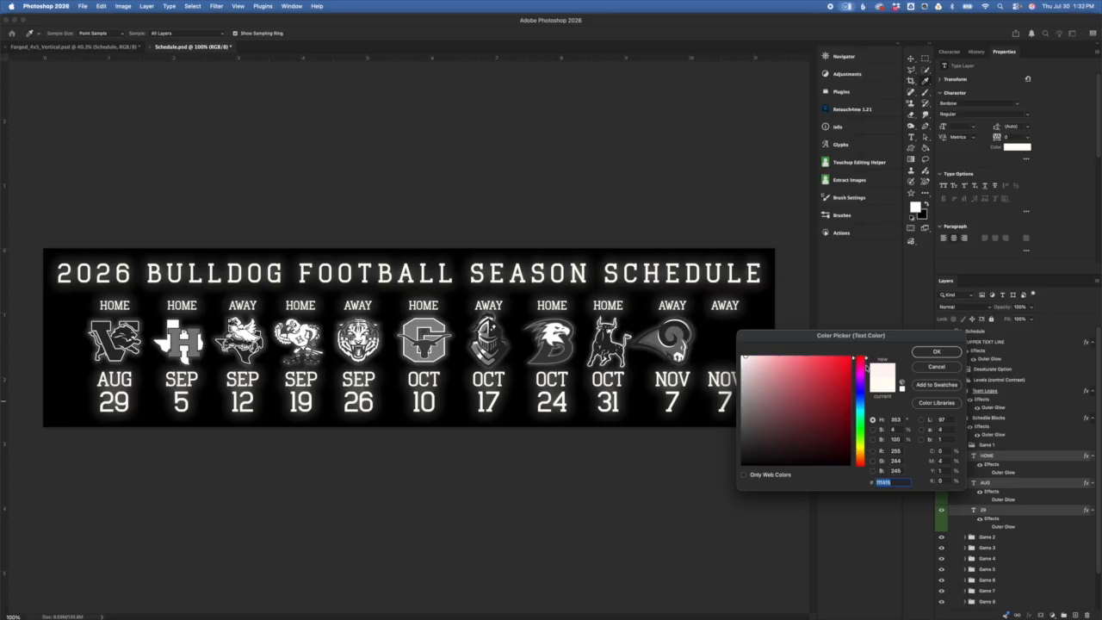
drag(834, 368, 853, 355)
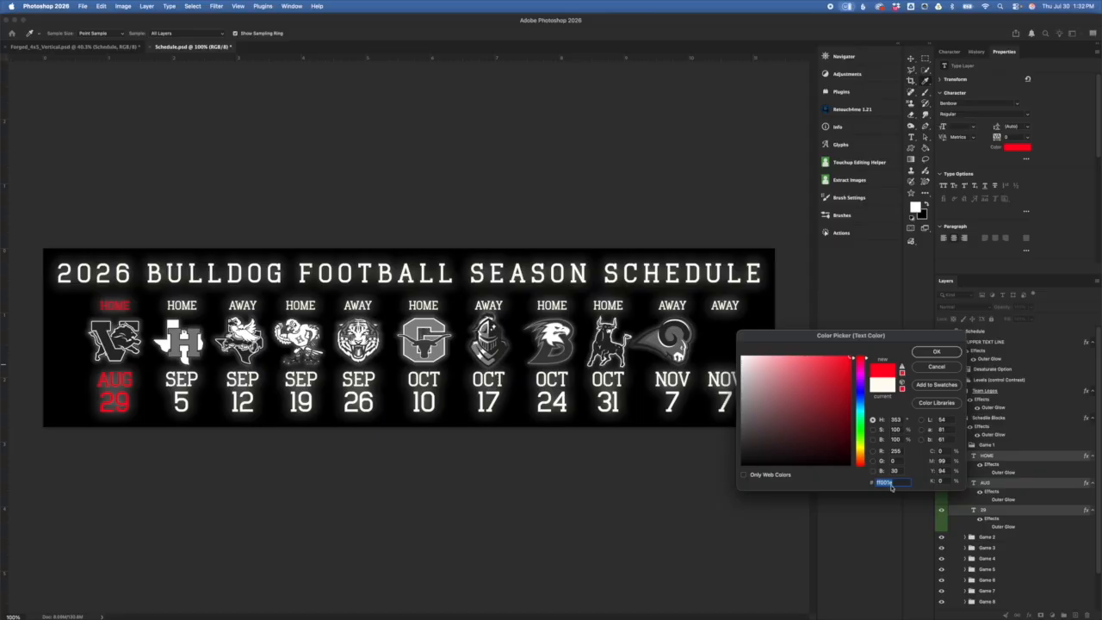
click(934, 371)
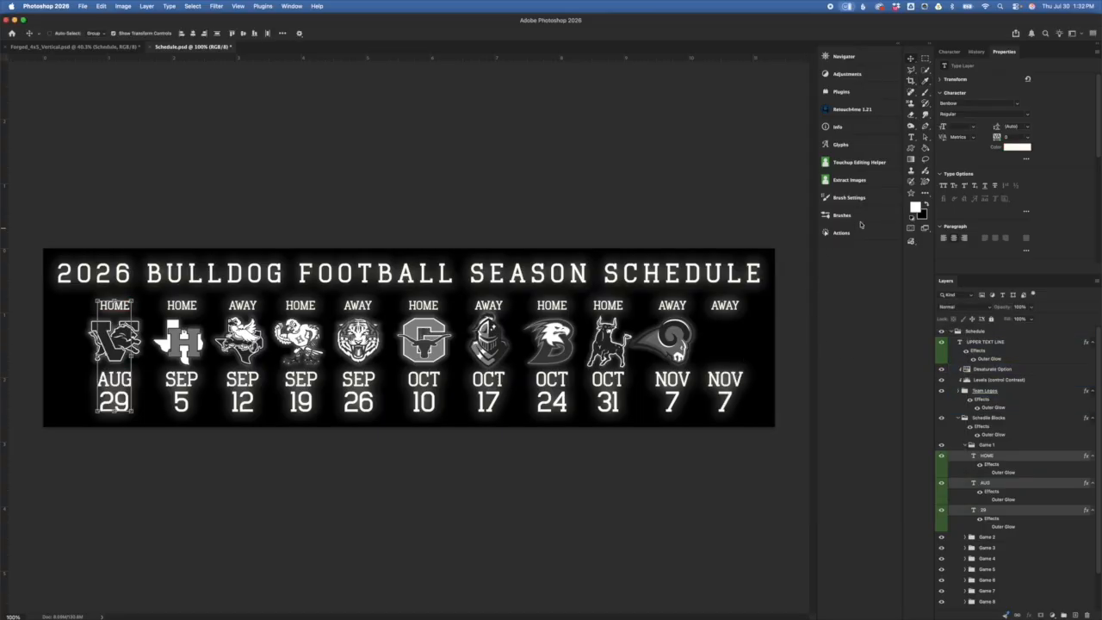
click(1055, 442)
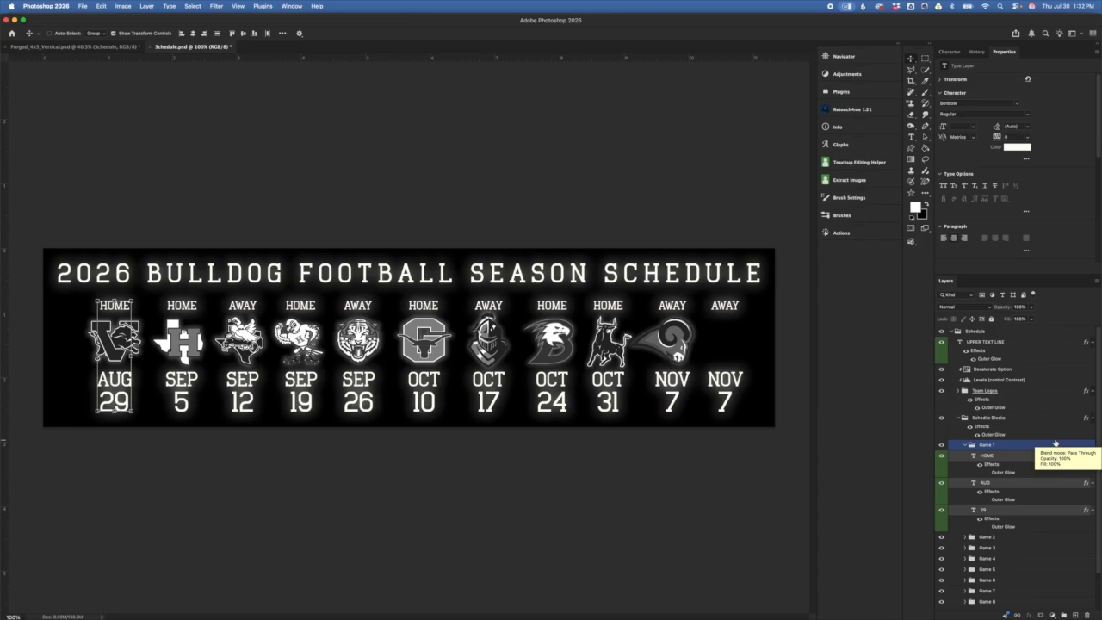
Step: Collapse the Game 1 and Schedule Blocks groups and switch to Forged_4x5_Vertical.psd
click(965, 444)
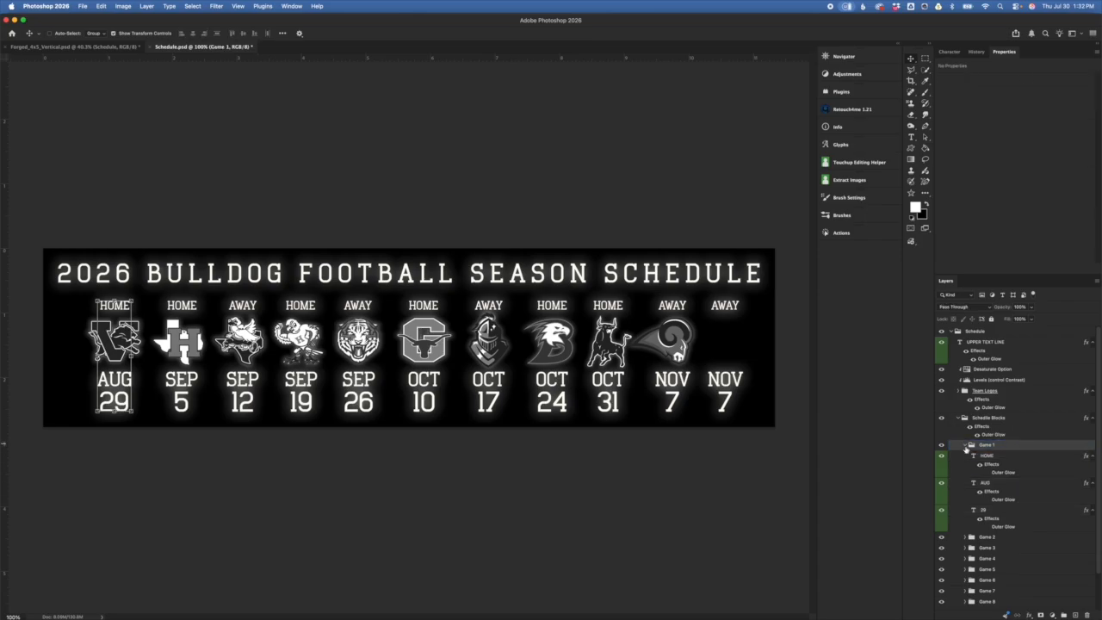
click(989, 418)
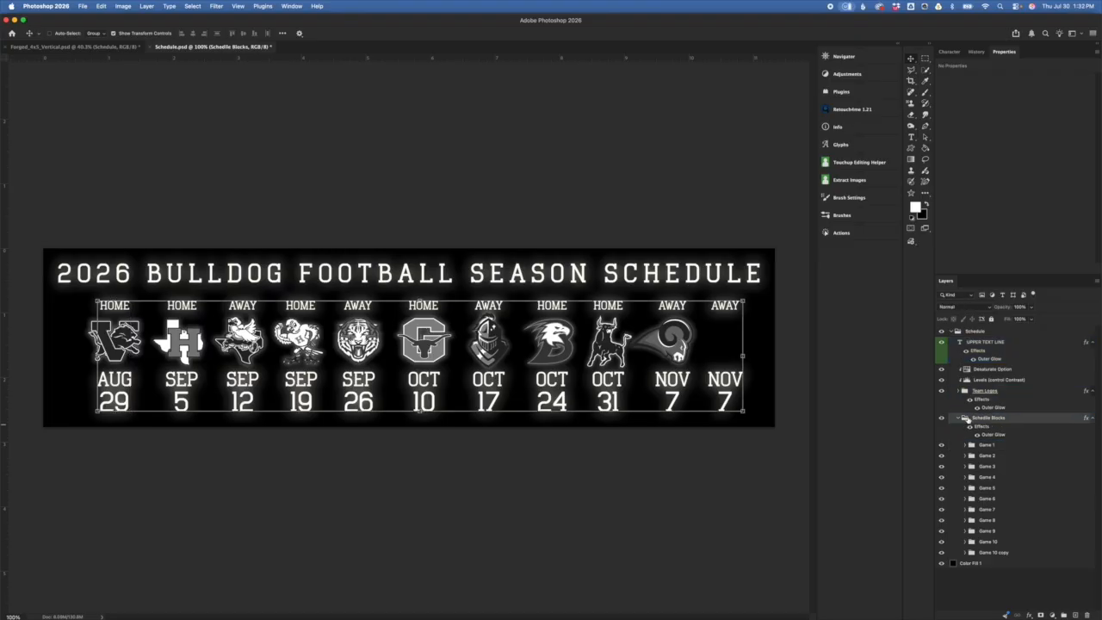
click(978, 380)
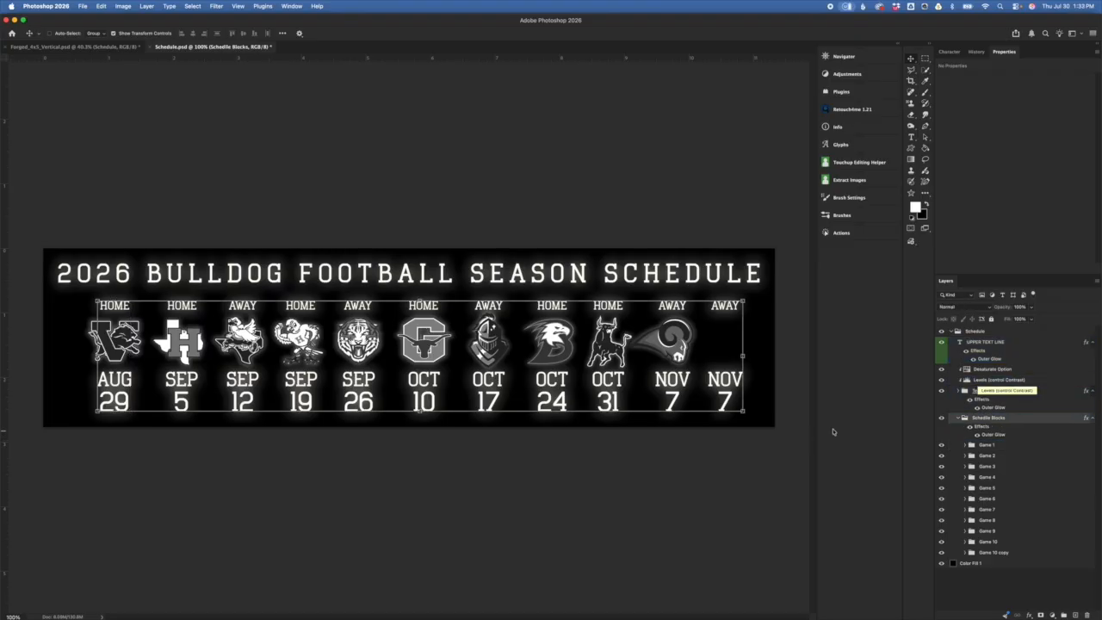
click(958, 419)
click(959, 419)
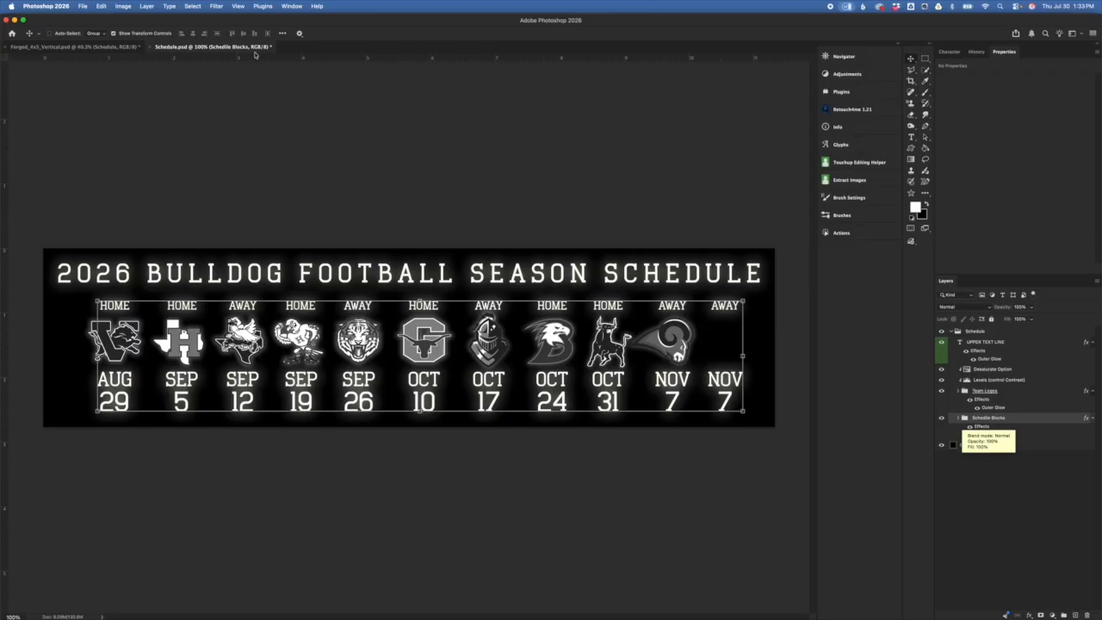
click(119, 48)
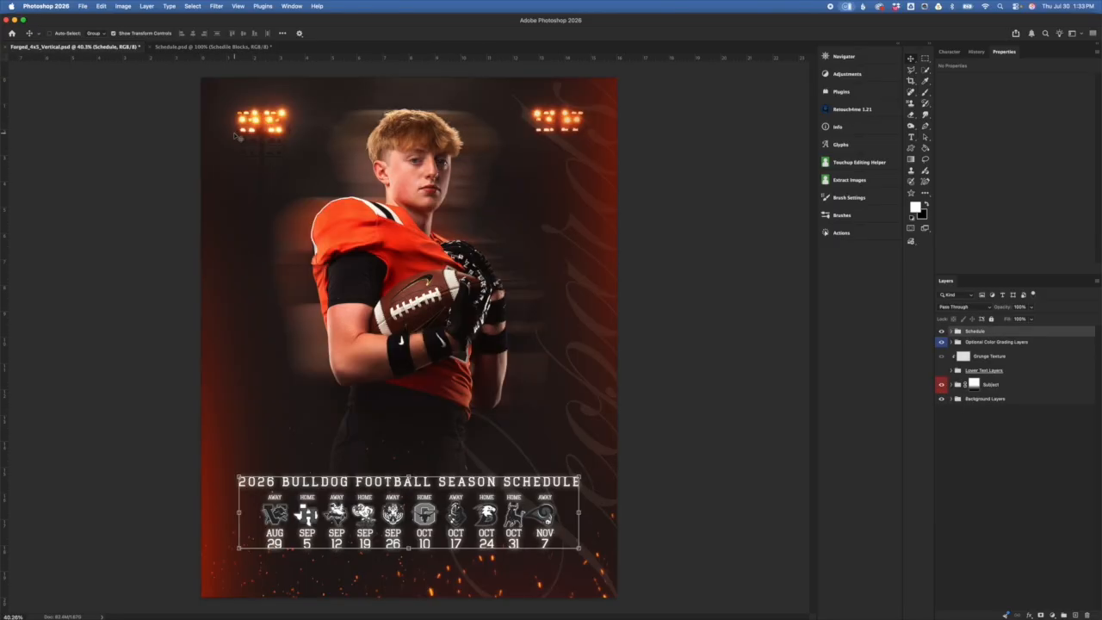